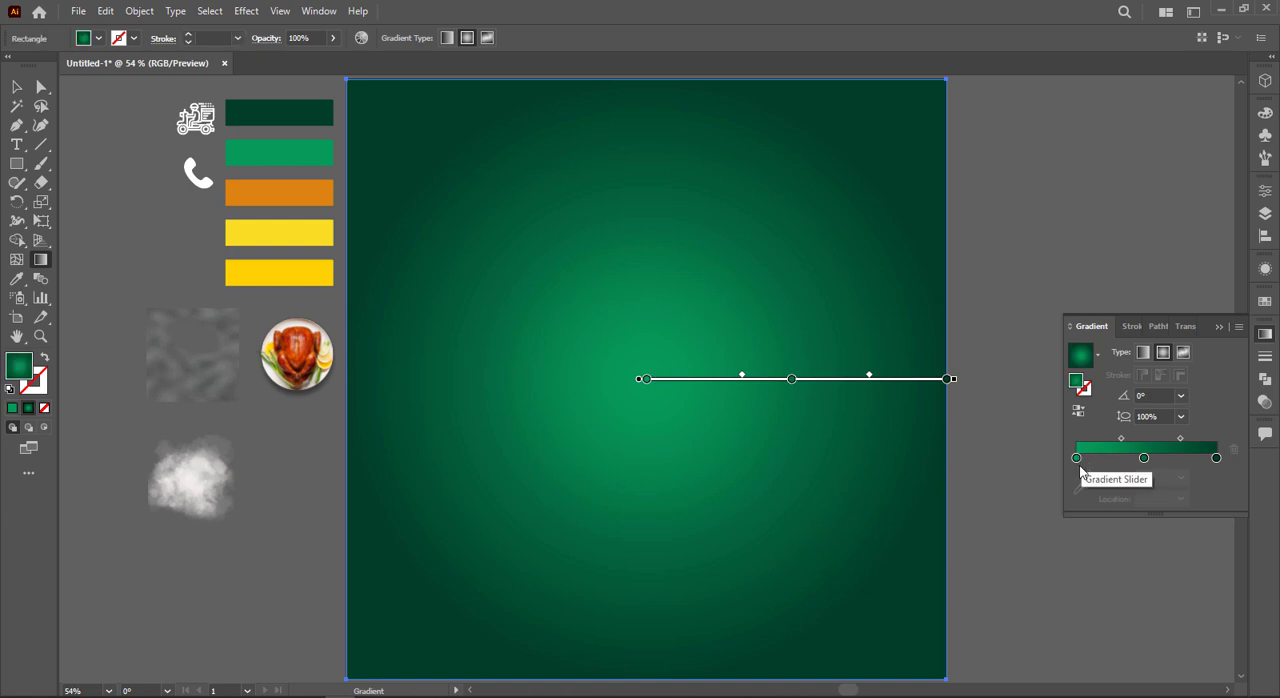
# Step: Brighten the radial gradient's center stop to green value 199 (#07c75a) and shift the middle stop outward toward the dark end
pyautogui.moveTo(1088, 461); pyautogui.dragTo(1077, 459)
pyautogui.doubleClick(1076, 458)
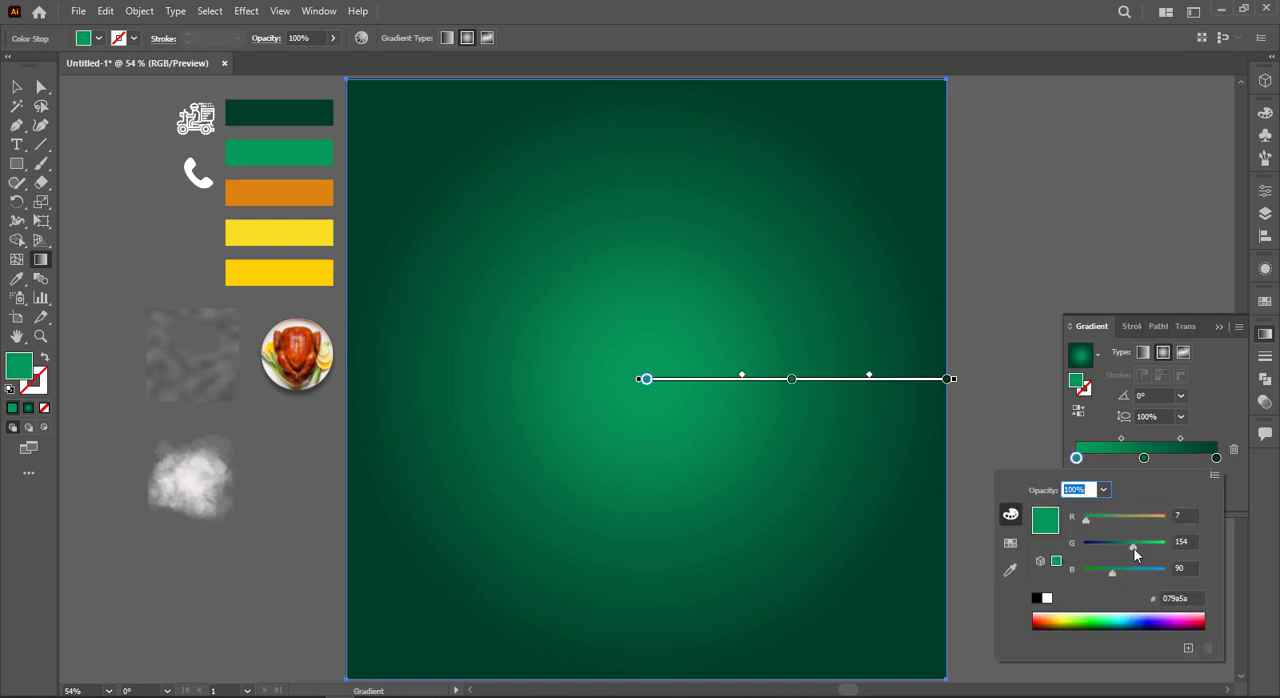
pyautogui.moveTo(1135, 554); pyautogui.dragTo(1149, 554)
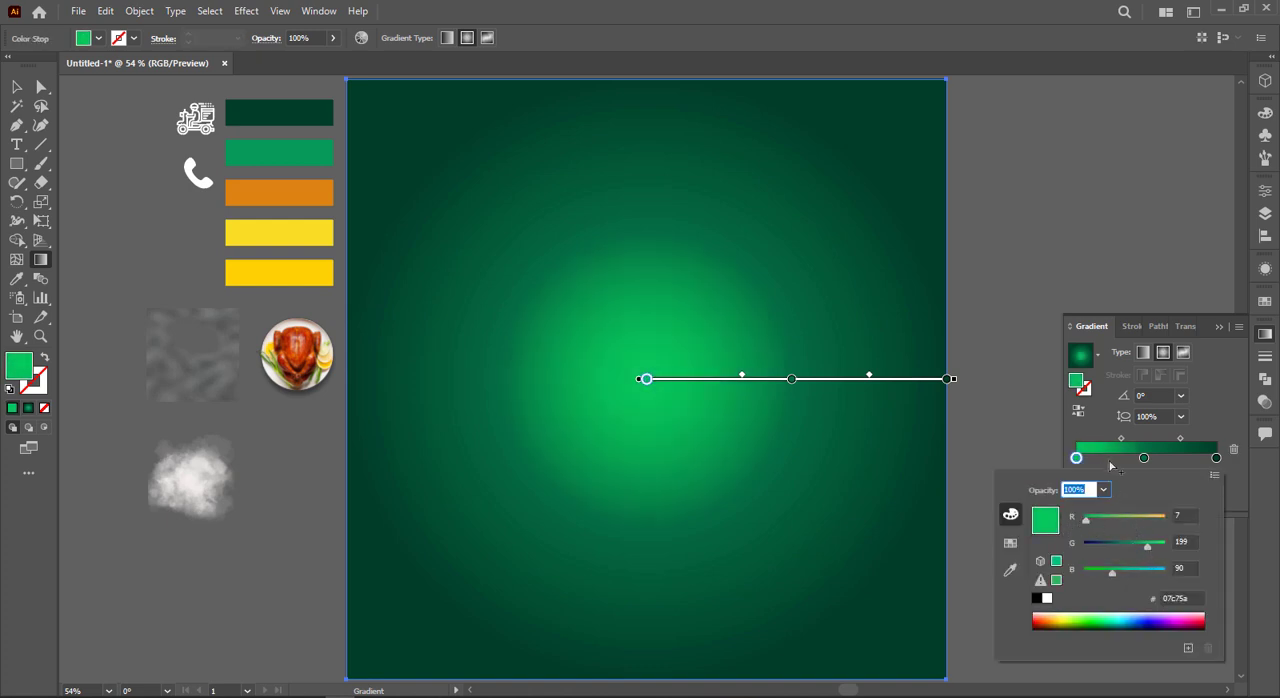
pyautogui.click(1141, 467)
pyautogui.moveTo(1144, 458)
pyautogui.mouseDown()
pyautogui.moveTo(1169, 457)
pyautogui.moveTo(1128, 440)
pyautogui.mouseUp()
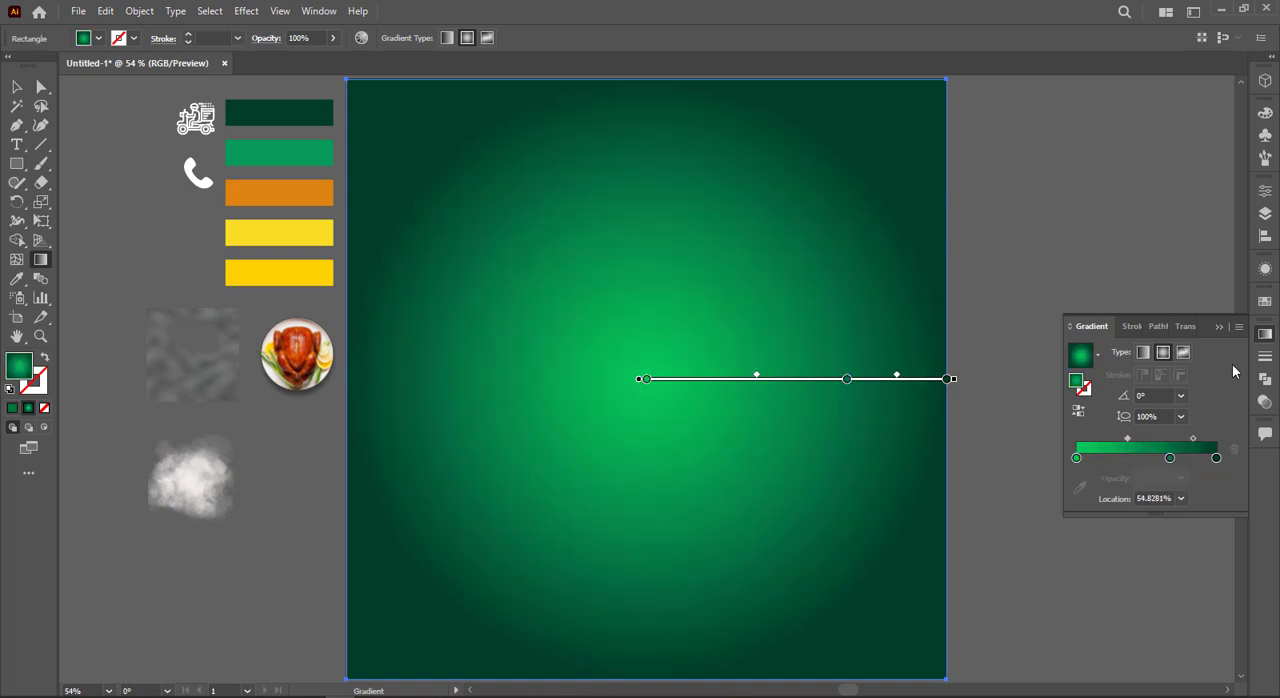
pyautogui.click(1221, 328)
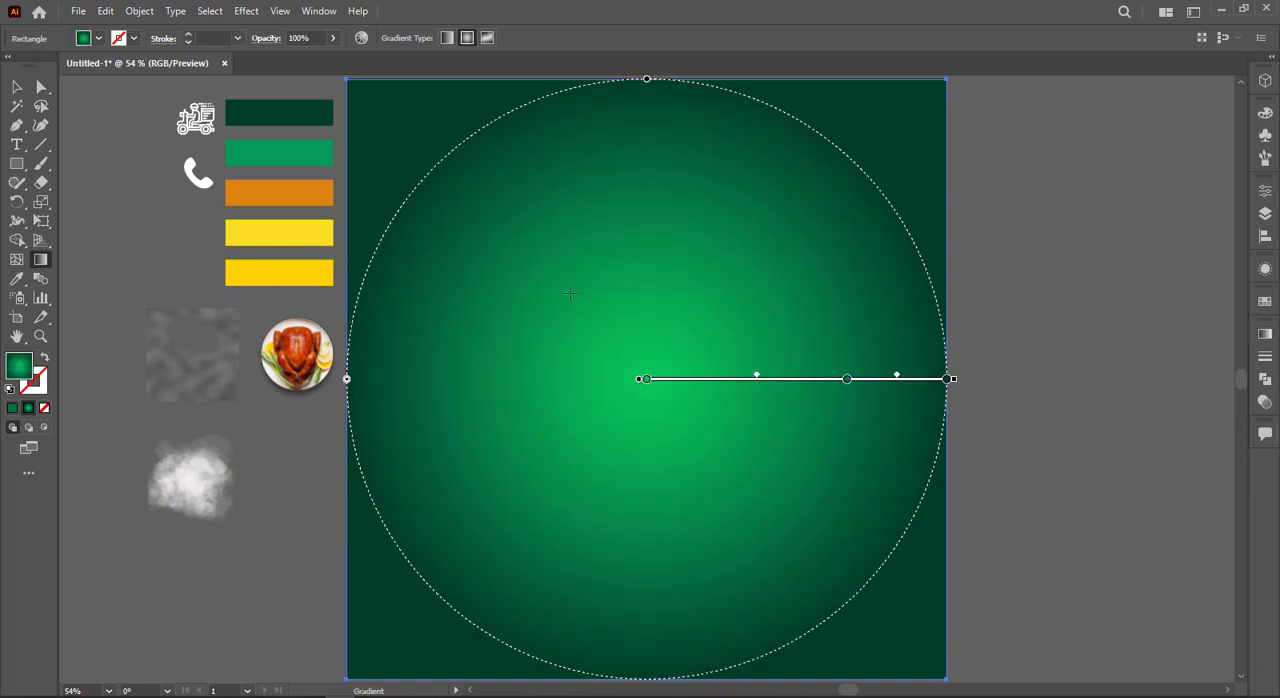
# Step: Redraw the background's radial gradient from just below the artboard's center out past its right edge
pyautogui.moveTo(587, 307); pyautogui.dragTo(1062, 432)
pyautogui.moveTo(634, 395); pyautogui.dragTo(1005, 395)
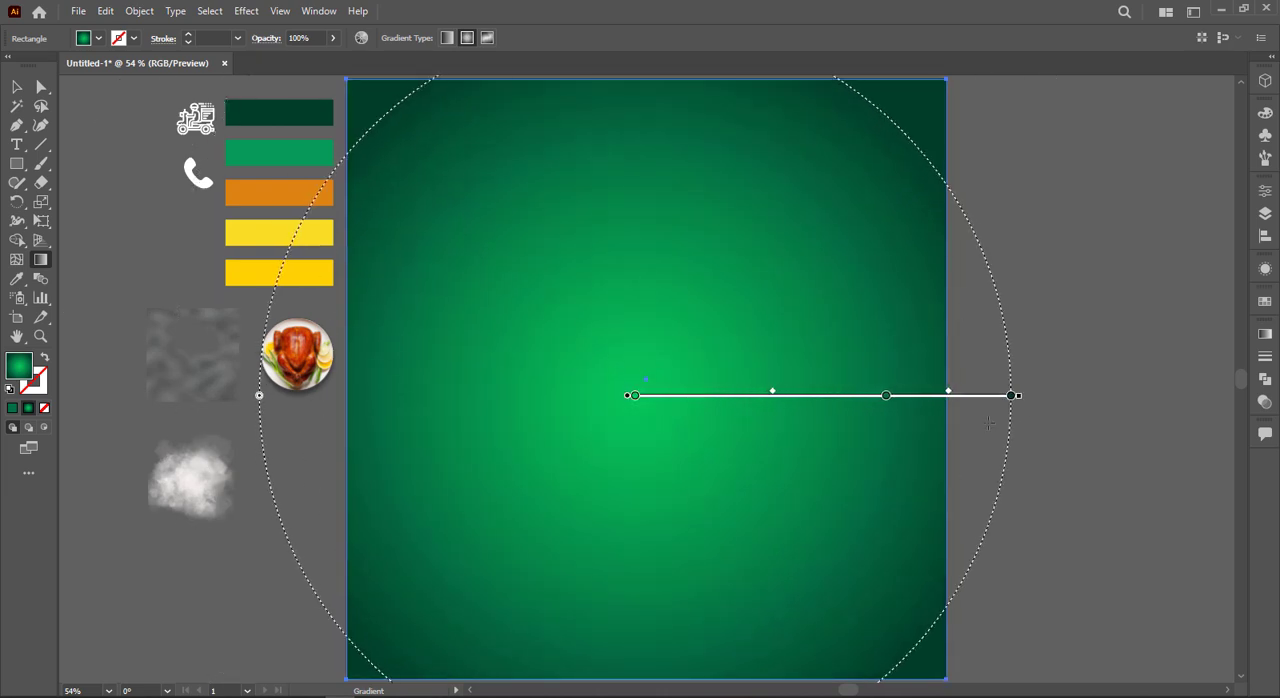
pyautogui.moveTo(649, 415); pyautogui.dragTo(1027, 415)
pyautogui.click(20, 88)
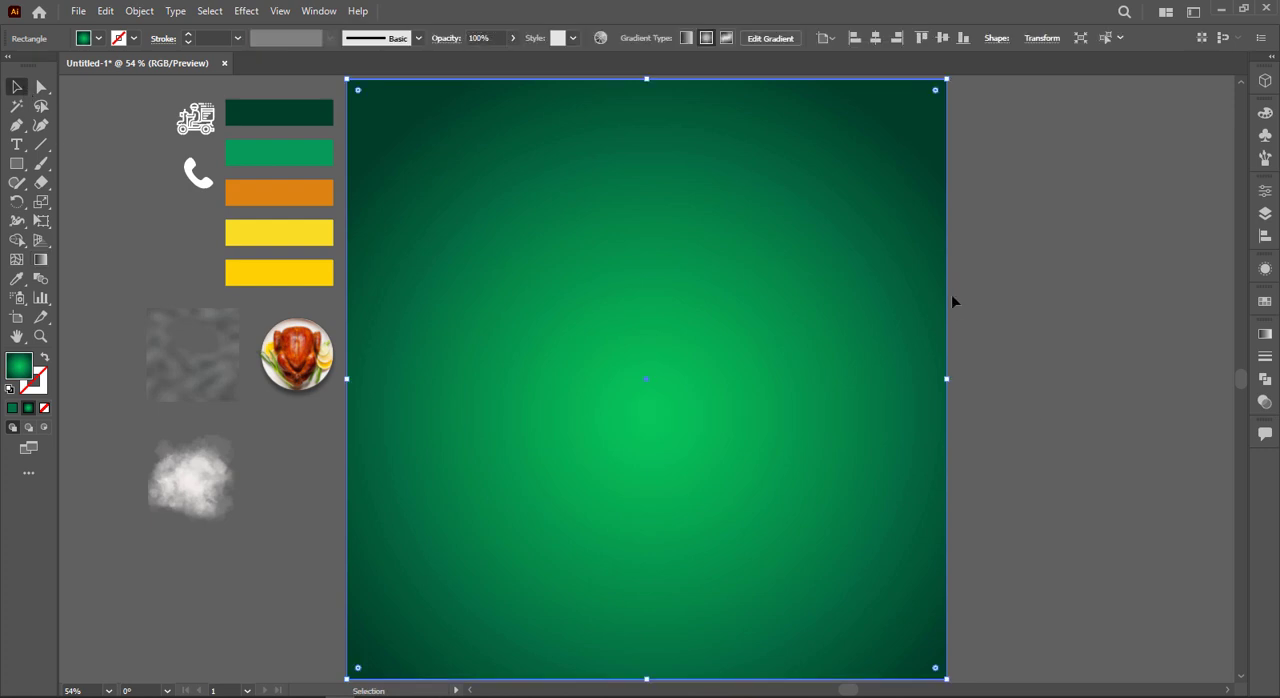
# Step: Duplicate the background rectangle in place and narrow the copy symmetrically into a full-height central column
pyautogui.click(951, 294)
pyautogui.press('a')
pyautogui.click(794, 312)
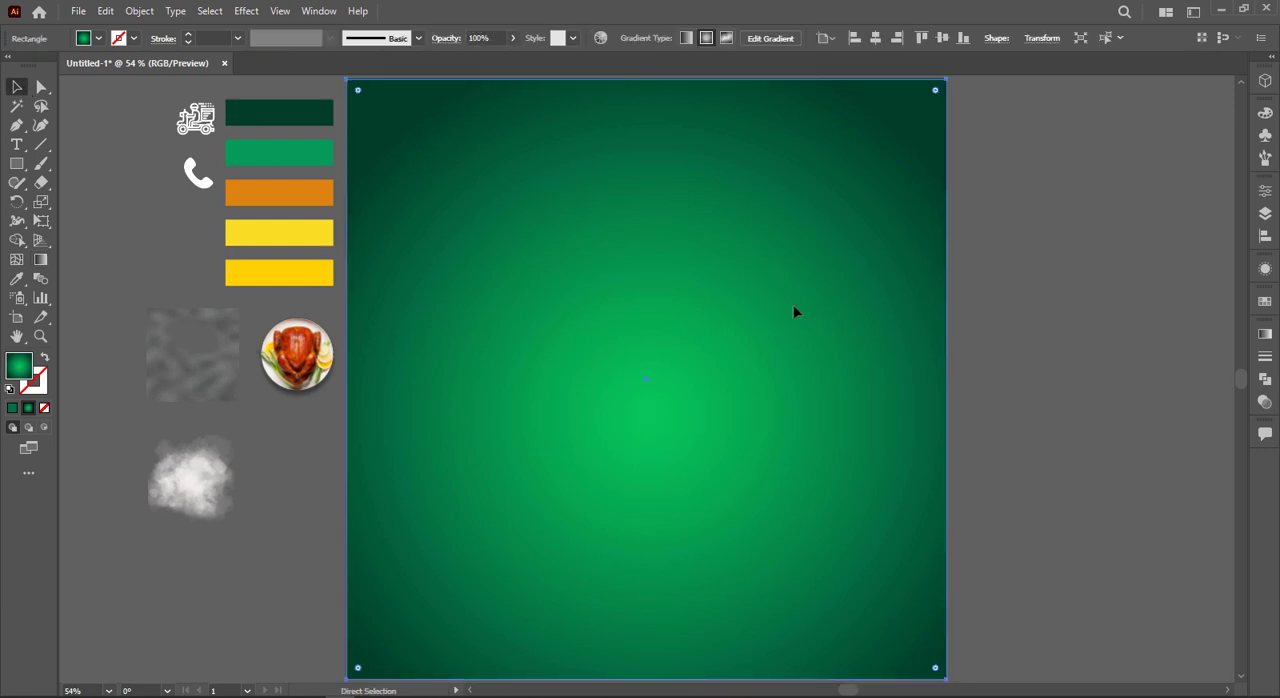
pyautogui.press('v')
pyautogui.moveTo(945, 381); pyautogui.dragTo(764, 379)
pyautogui.click(998, 379)
pyautogui.click(740, 375)
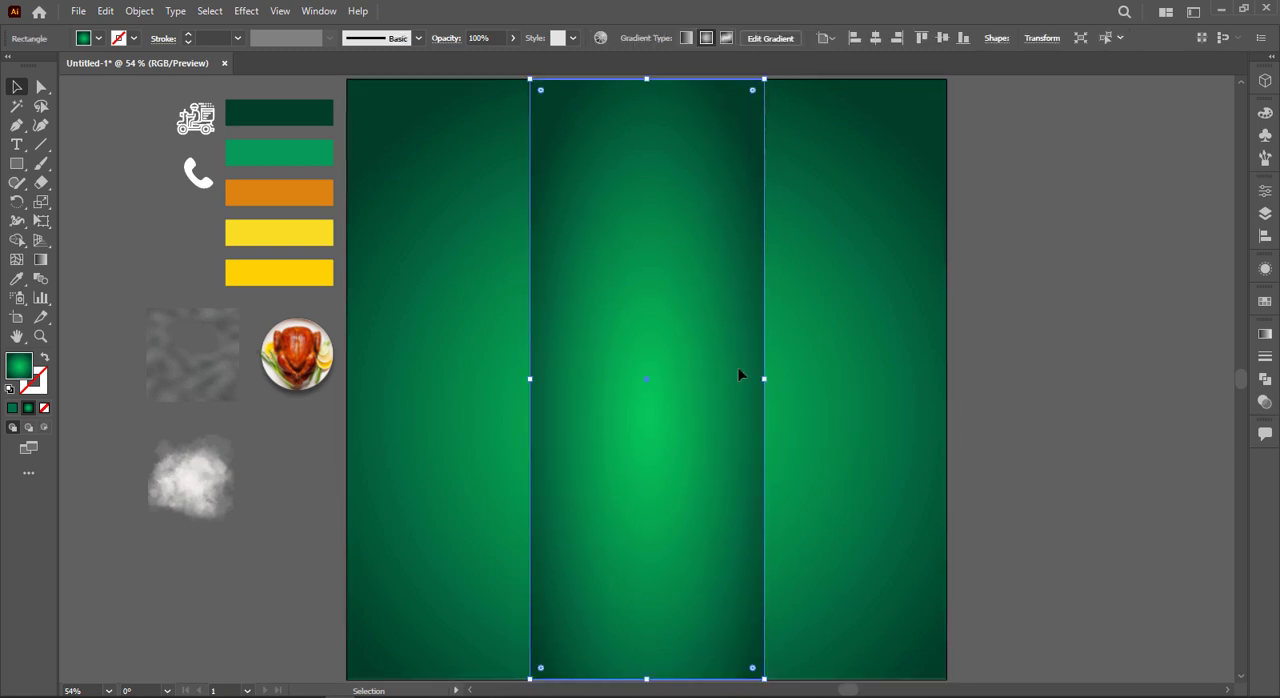
# Step: Add a thin full-height strip beside the central column on each side, leaving a narrow gap
pyautogui.press('a')
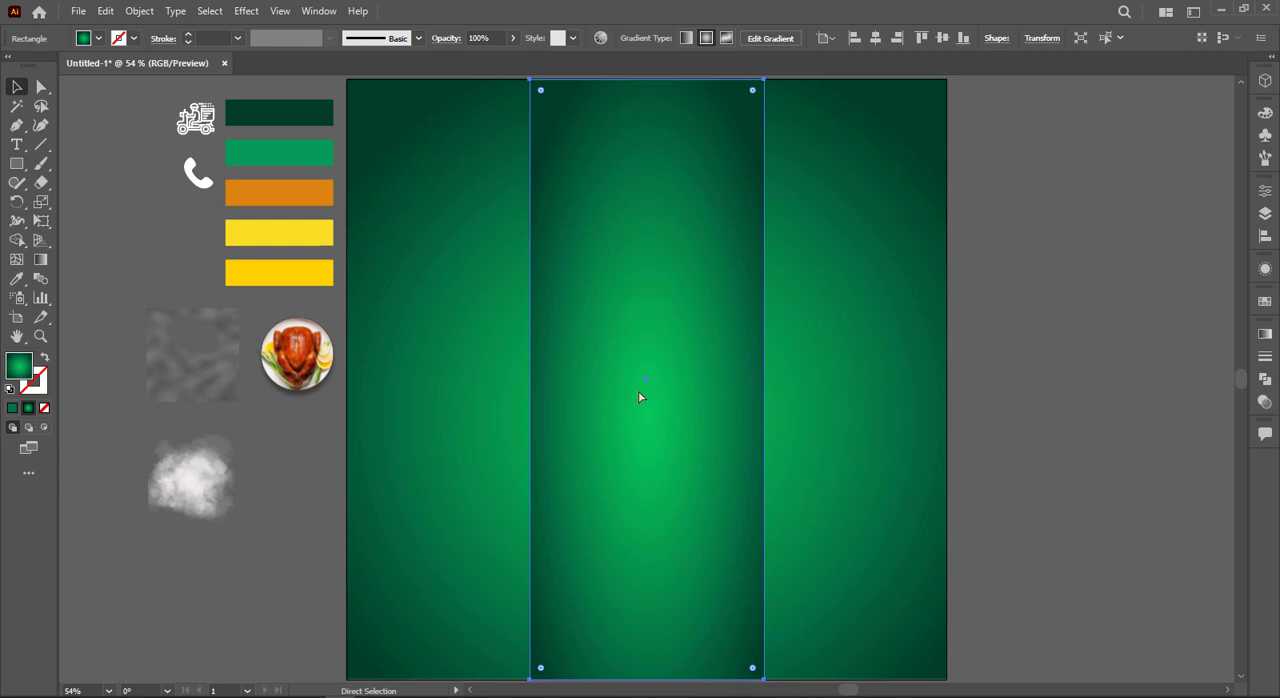
pyautogui.press('v')
pyautogui.moveTo(531, 379); pyautogui.dragTo(511, 425)
pyautogui.click(991, 392)
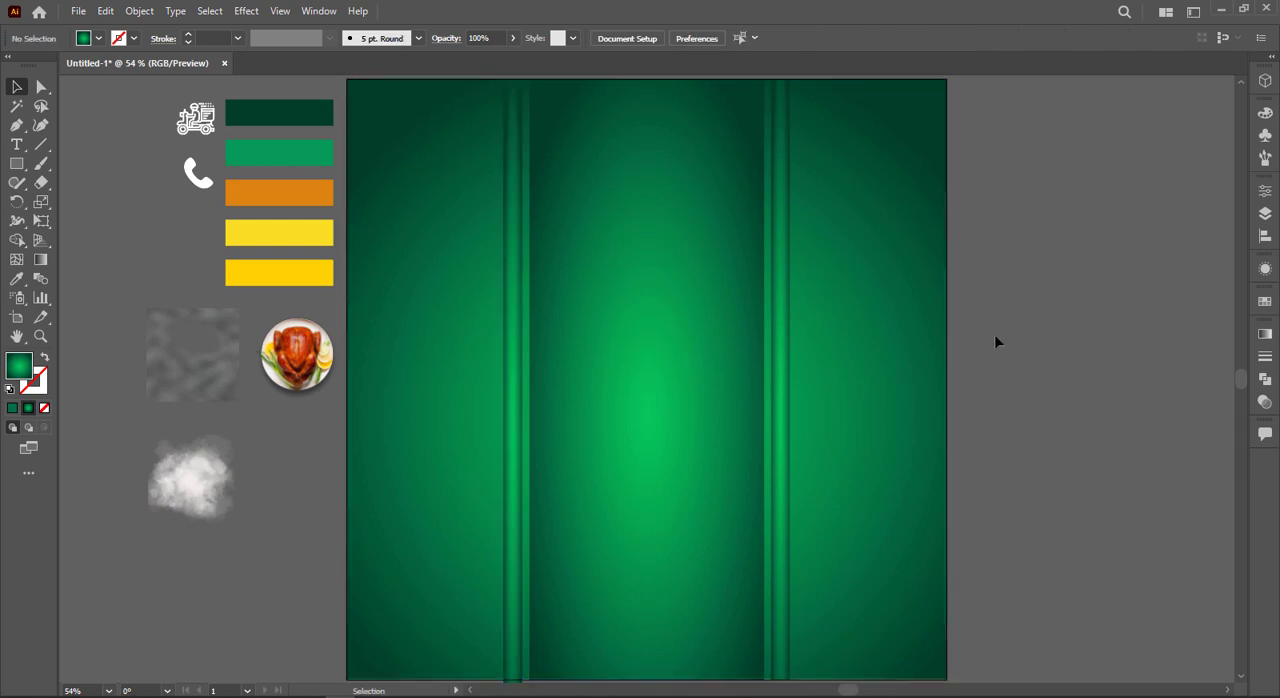
# Step: Lock the background rectangle and give the central column and both side strips a linear gradient
pyautogui.click(866, 428)
pyautogui.hotkey('ctrl', '2')
pyautogui.moveTo(449, 399); pyautogui.dragTo(810, 472)
pyautogui.click(1266, 336)
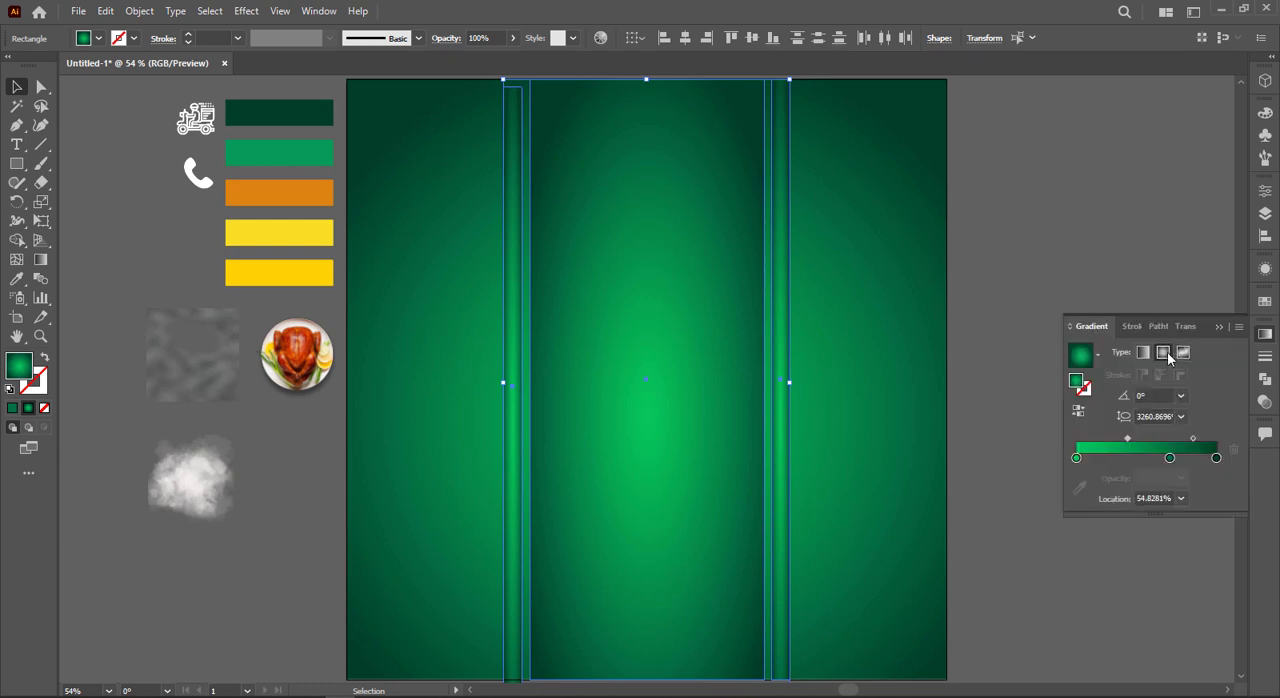
pyautogui.click(1145, 353)
# Step: Remove the middle gradient stop and sample the lighter yellow swatch for the start stop and the orange swatch for the end stop
pyautogui.moveTo(1171, 459); pyautogui.dragTo(1077, 466)
pyautogui.click(1079, 487)
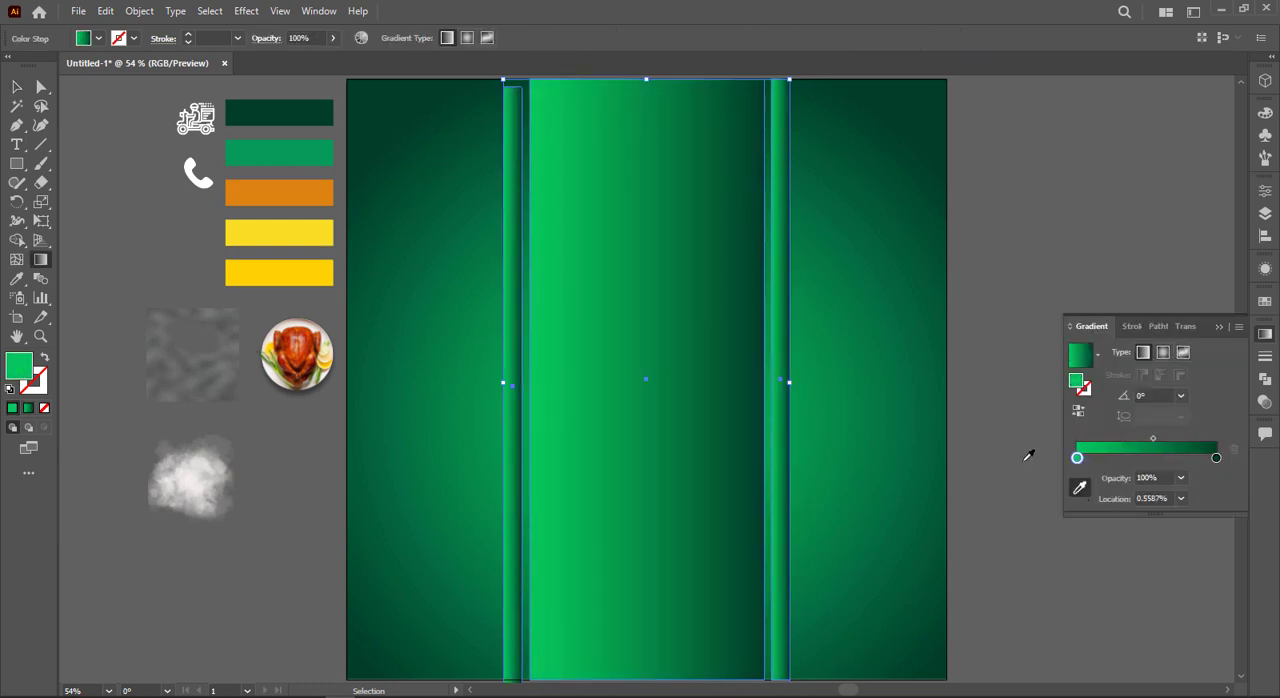
pyautogui.click(320, 240)
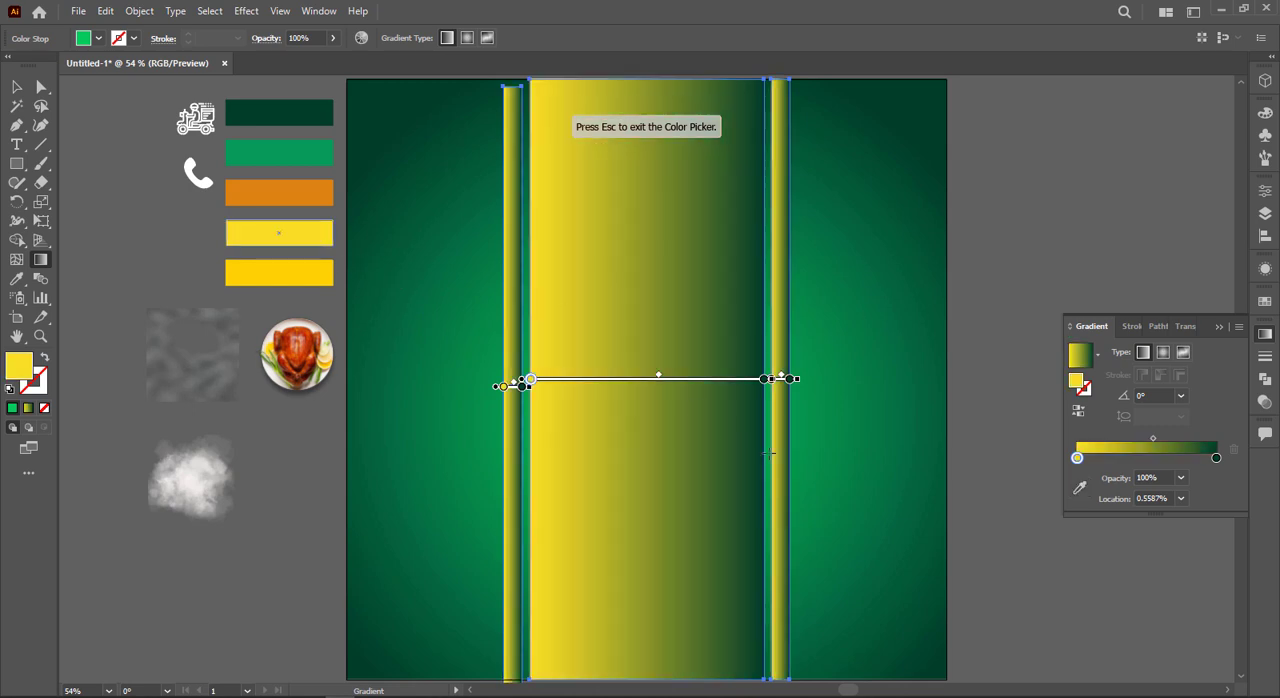
pyautogui.click(1217, 461)
pyautogui.click(1079, 487)
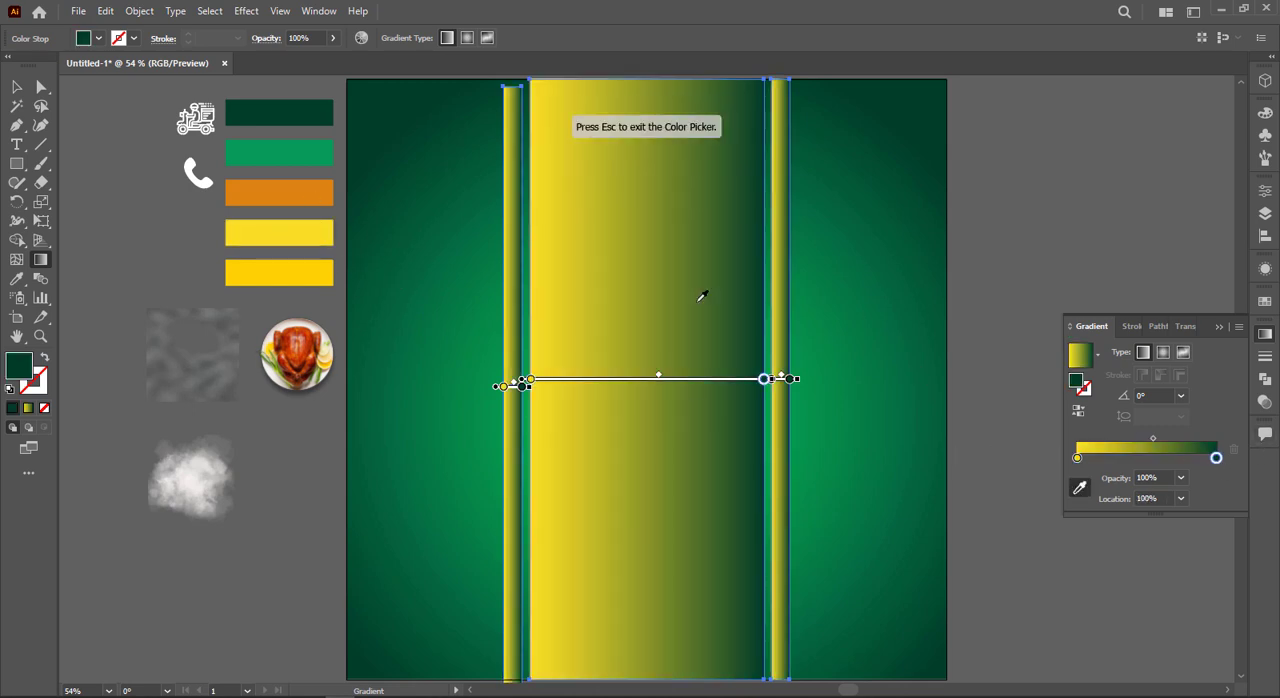
pyautogui.click(322, 188)
pyautogui.click(17, 88)
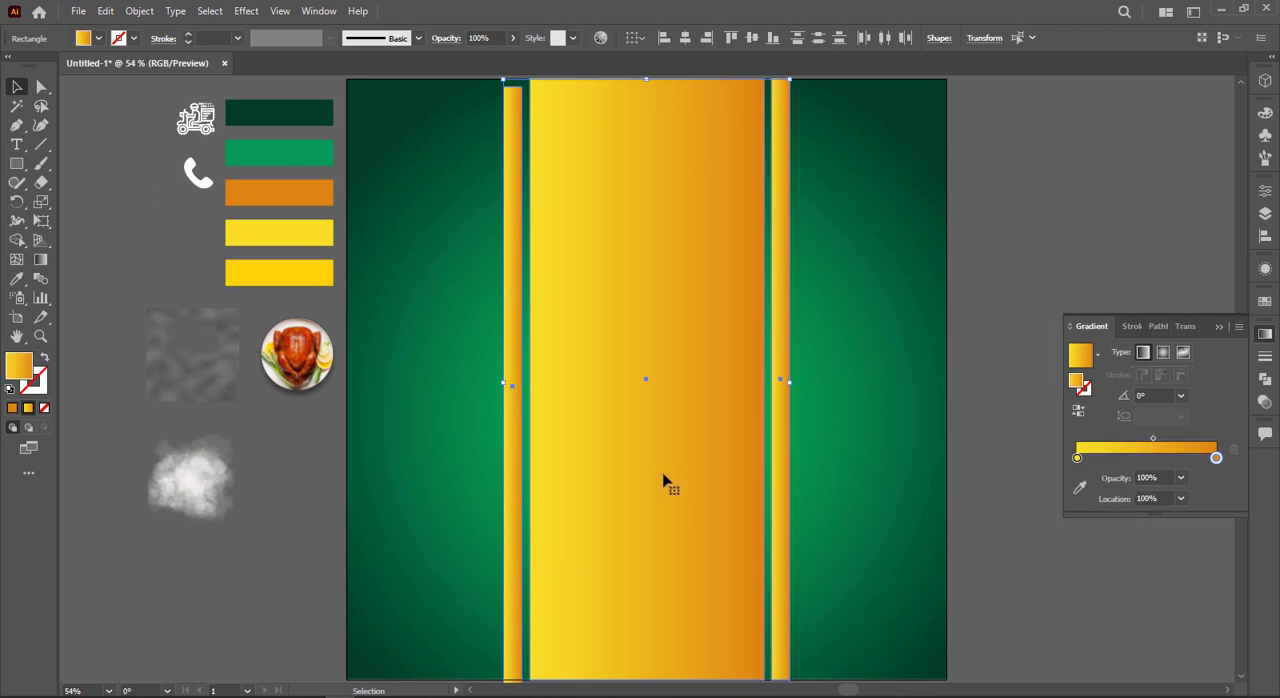
# Step: Redraw the gradient vertically across all three columns, yellow at the bottom and orange at the top
pyautogui.press('g')
pyautogui.moveTo(651, 670); pyautogui.dragTo(646, 102)
pyautogui.scroll(-3, 441, 170)
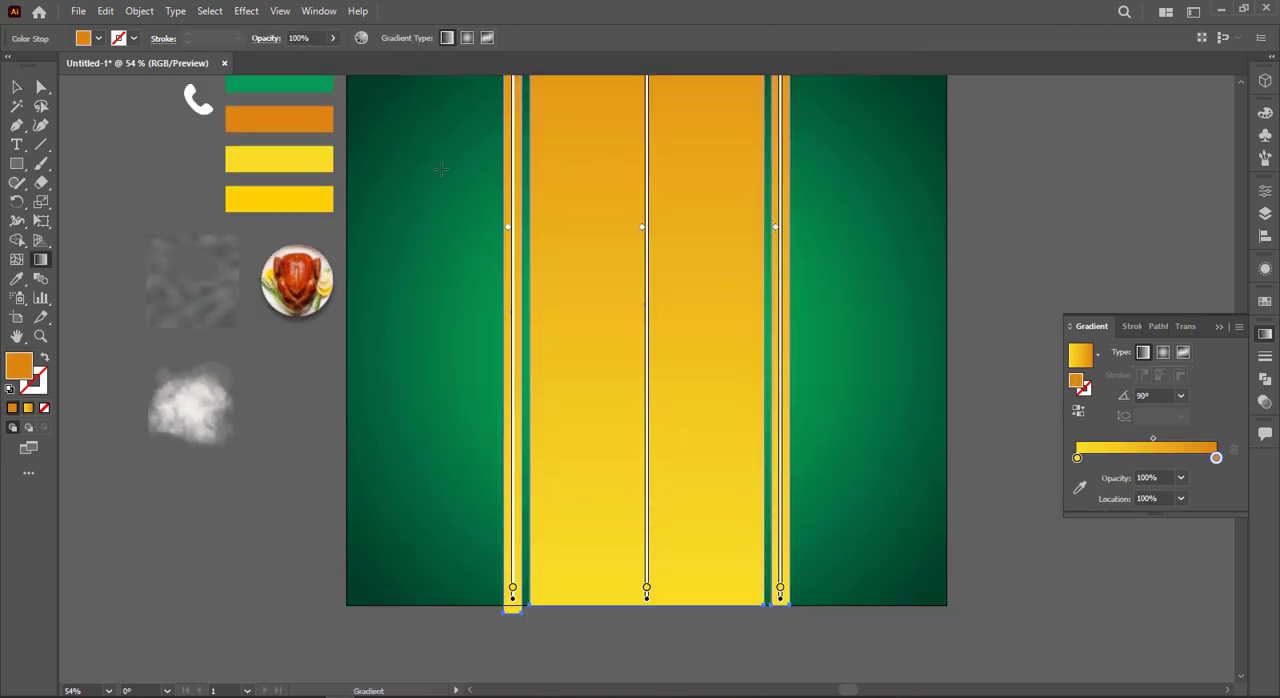
pyautogui.click(19, 90)
pyautogui.click(391, 383)
# Step: Move the left strip up so its lower end aligns with the artboard's bottom edge
pyautogui.scroll(1, 534, 471)
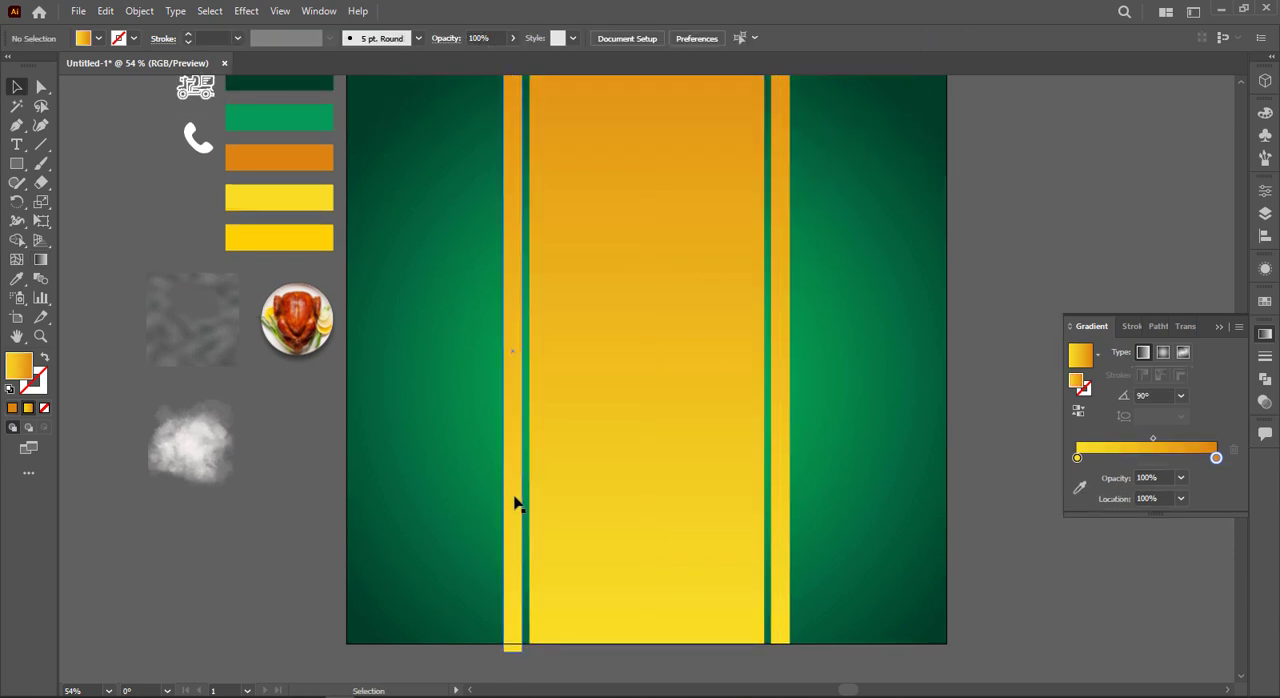
pyautogui.moveTo(514, 503); pyautogui.dragTo(517, 492)
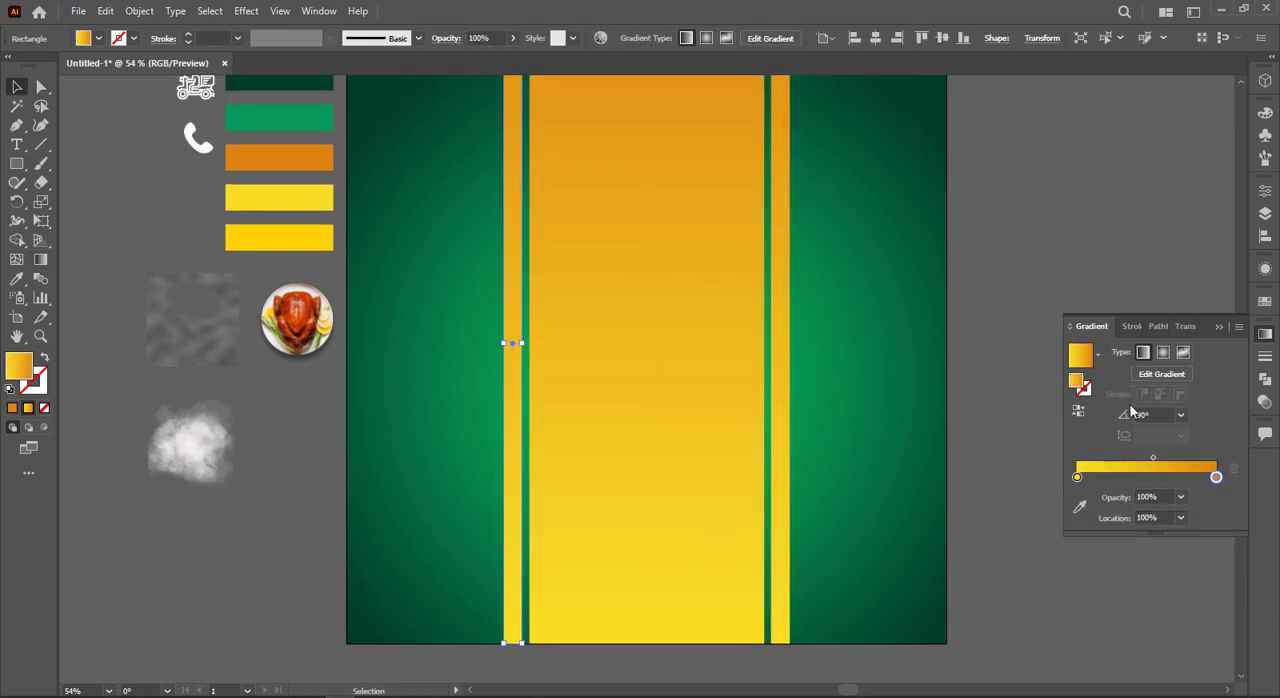
pyautogui.click(1264, 333)
pyautogui.click(1119, 272)
pyautogui.scroll(1, 1119, 272)
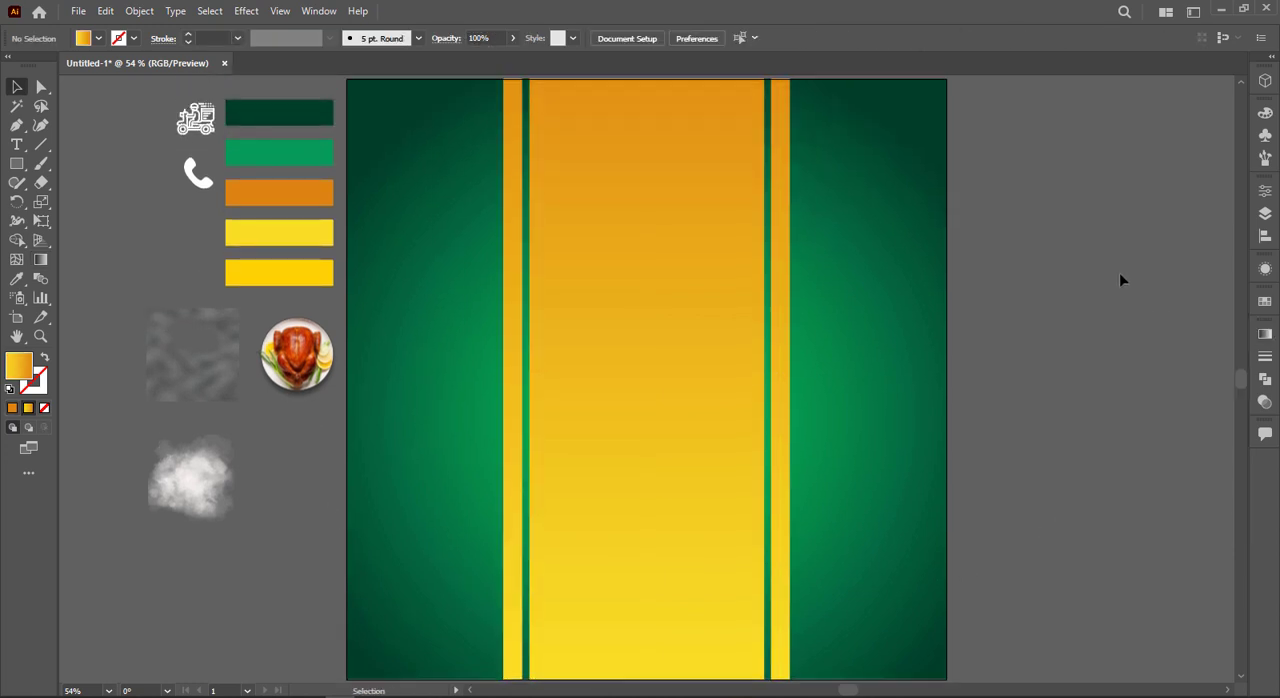
# Step: Draw a thin horizontal rectangle across the artboard's full width in its upper part, crossing the columns
pyautogui.click(16, 163)
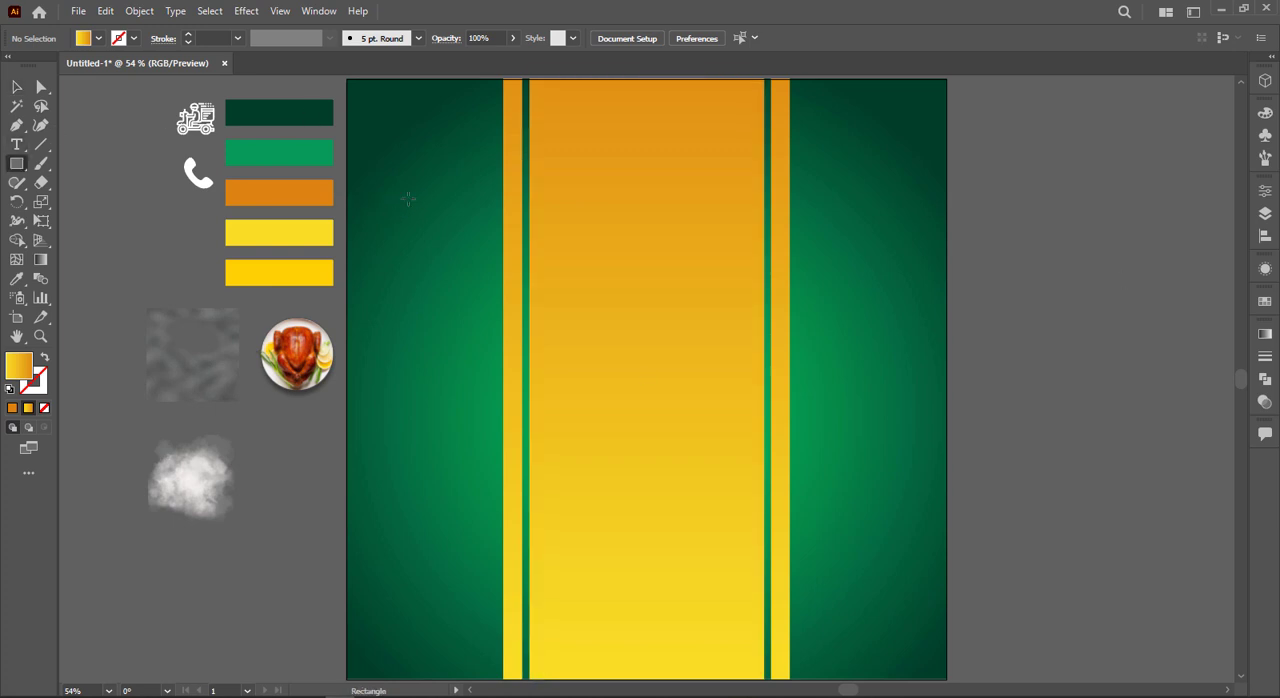
pyautogui.moveTo(344, 207); pyautogui.dragTo(947, 240)
pyautogui.press('v')
pyautogui.click(757, 183)
pyautogui.click(830, 155)
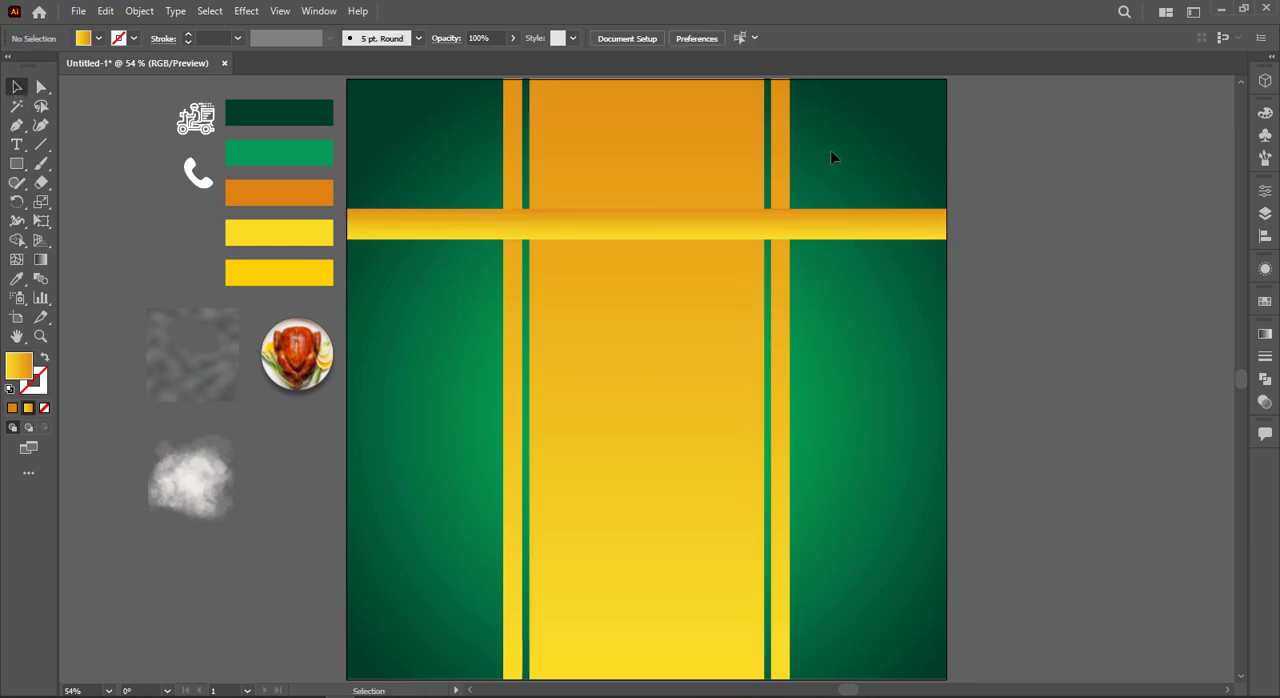
# Step: Reduce the horizontal bar's height from its upper edge and move the bar down about 18 px
pyautogui.click(367, 259)
pyautogui.click(974, 240)
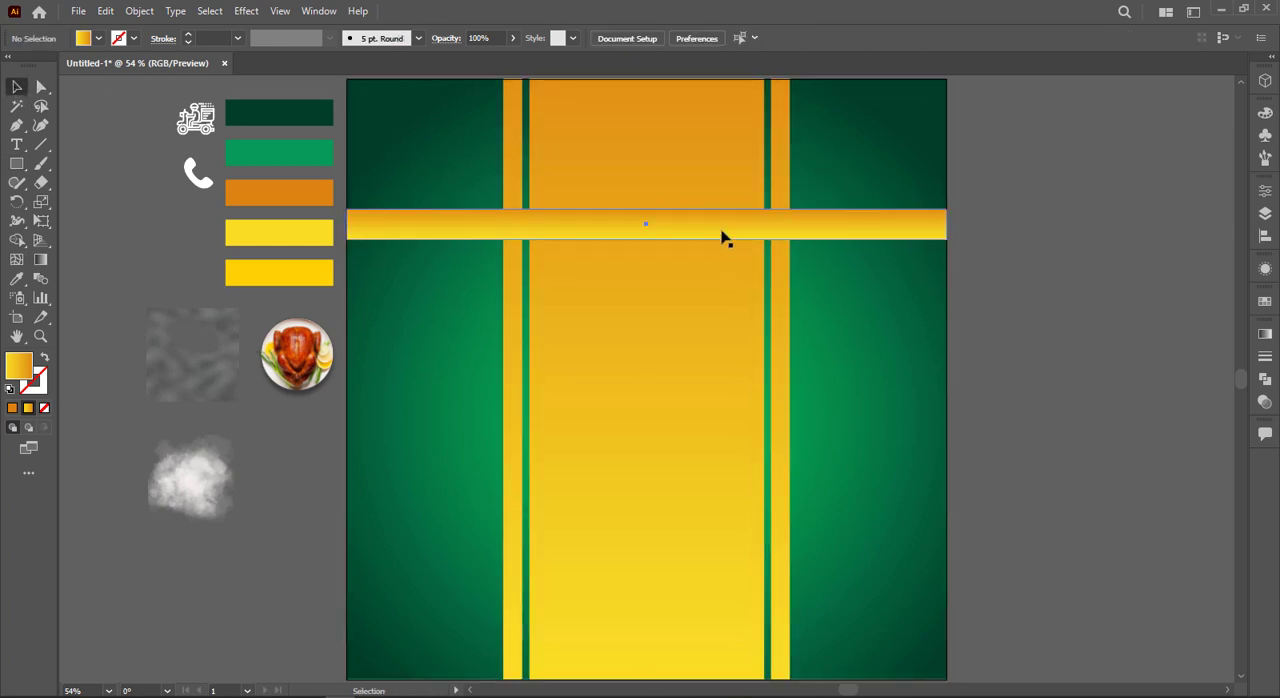
pyautogui.moveTo(723, 237); pyautogui.dragTo(646, 239)
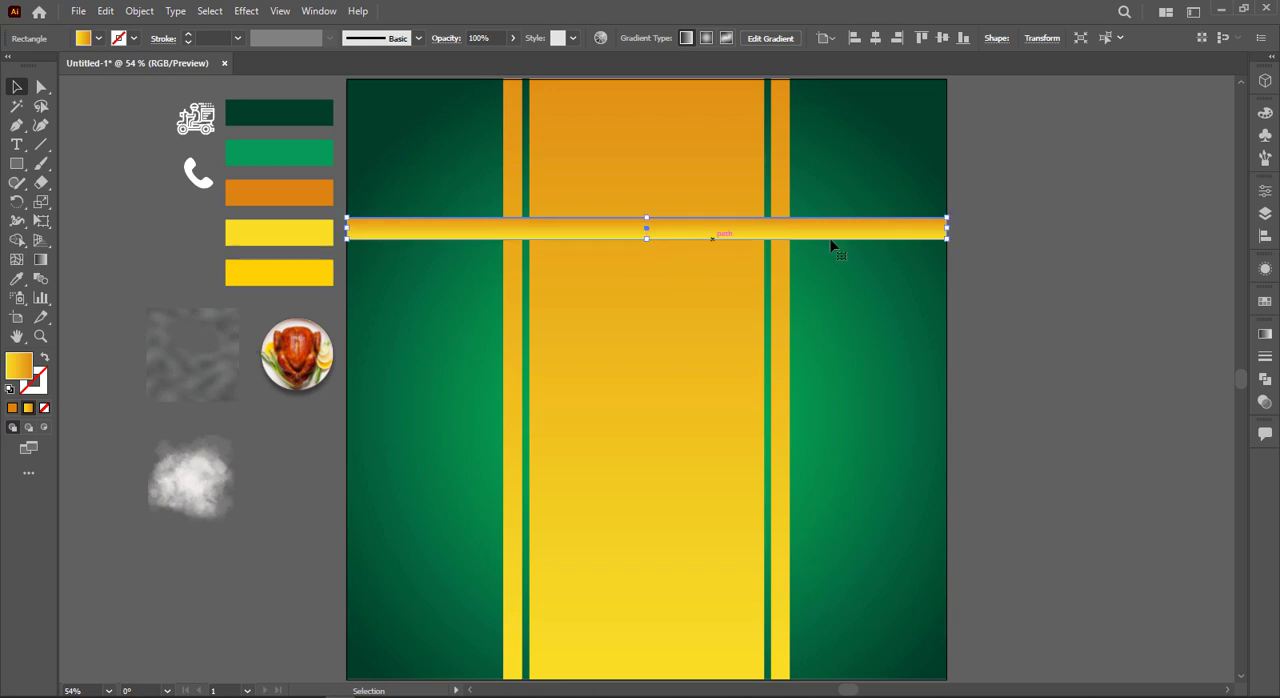
pyautogui.click(828, 250)
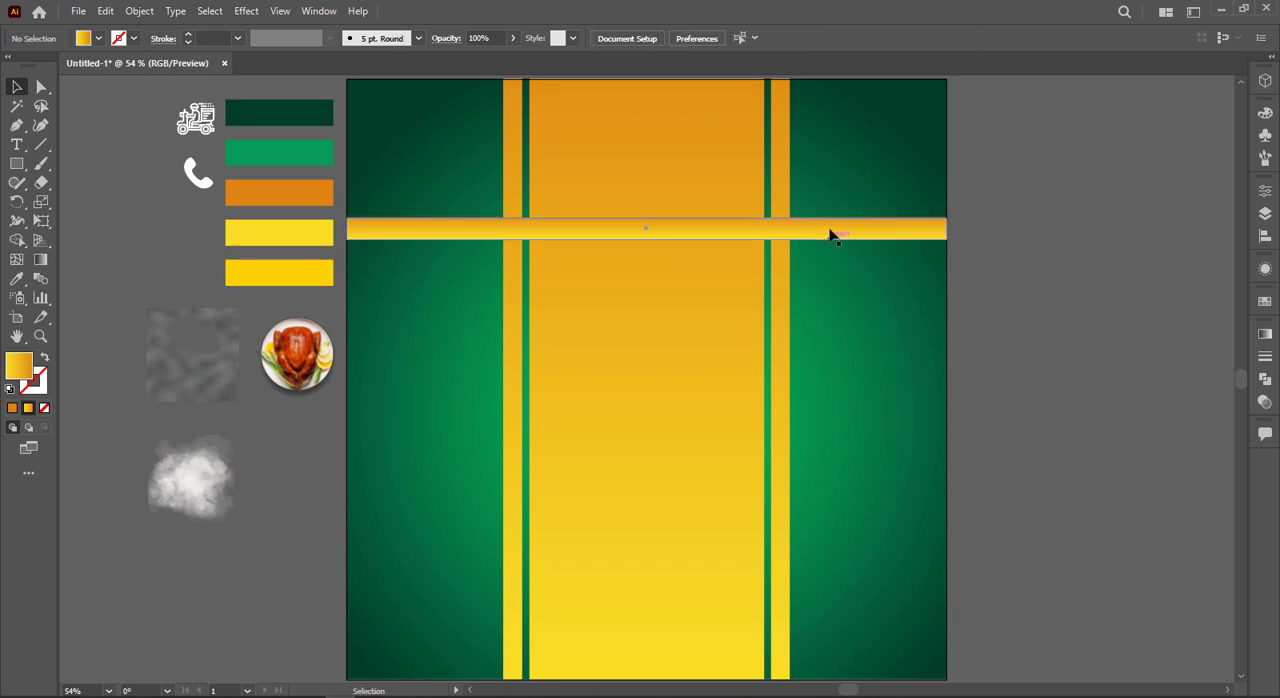
pyautogui.moveTo(828, 233); pyautogui.dragTo(827, 243)
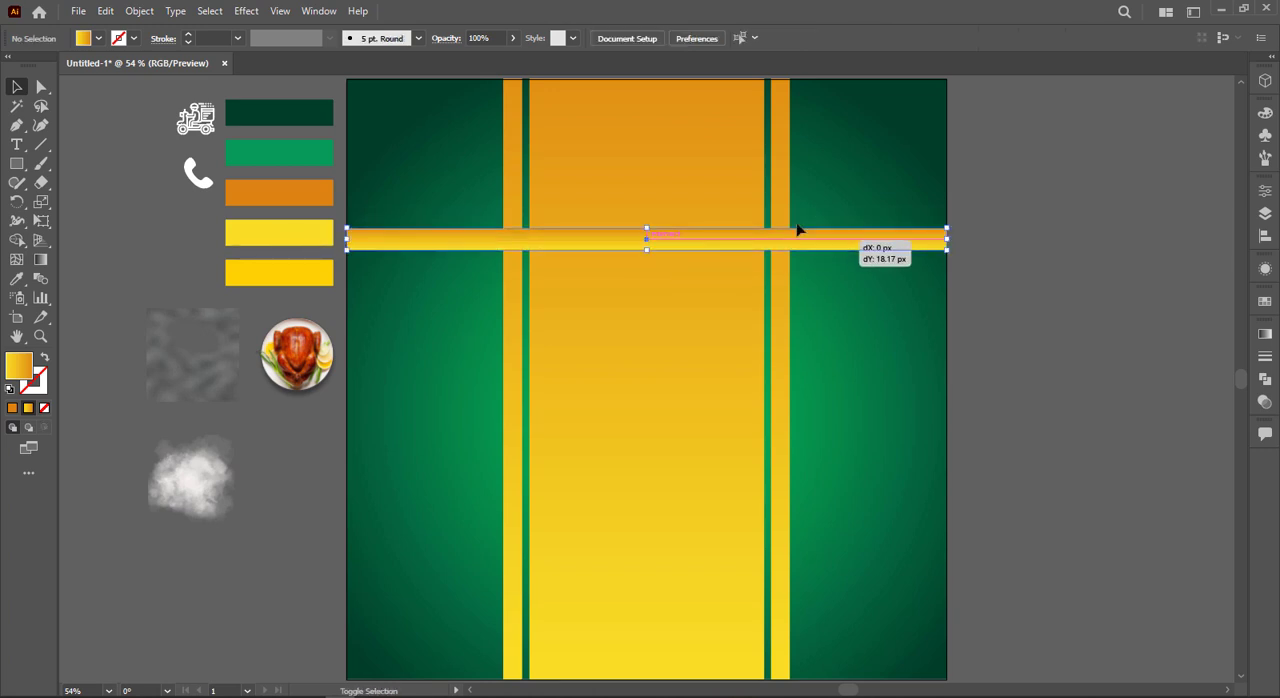
# Step: Cut the horizontal bar out of all three columns with the Shape Builder tool, leaving a gap across them
pyautogui.hotkey('ctrl', 'a')
pyautogui.click(18, 241)
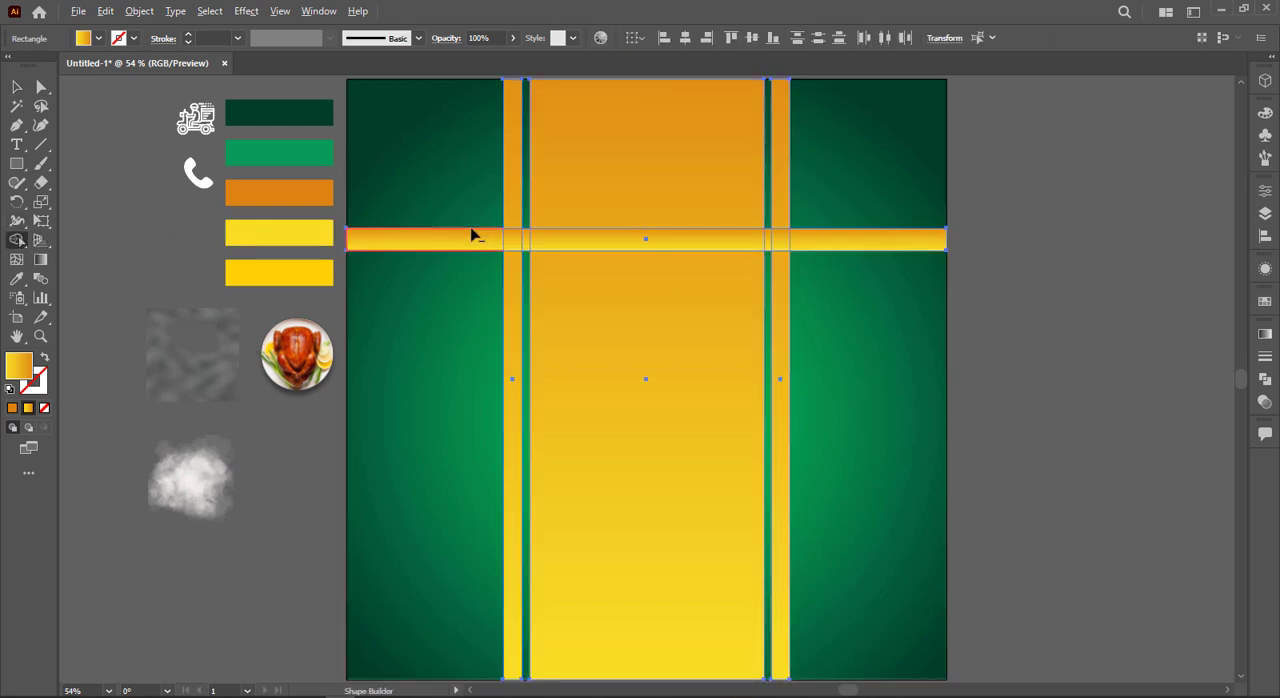
pyautogui.moveTo(471, 233)
pyautogui.mouseDown()
pyautogui.moveTo(823, 254)
pyautogui.moveTo(840, 240)
pyautogui.mouseUp()
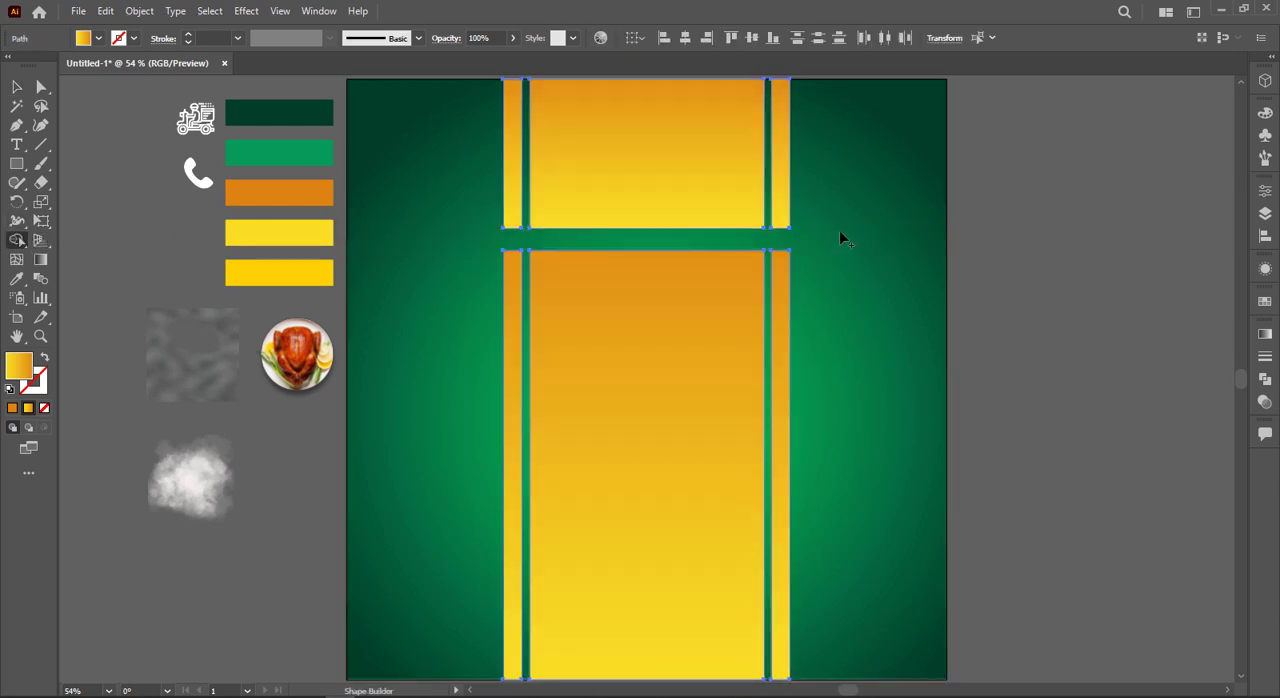
pyautogui.press('v')
# Step: Redraw one continuous vertical gradient over all the column pieces, yellow at the bottom to orange at the top
pyautogui.click(660, 223)
pyautogui.click(614, 470)
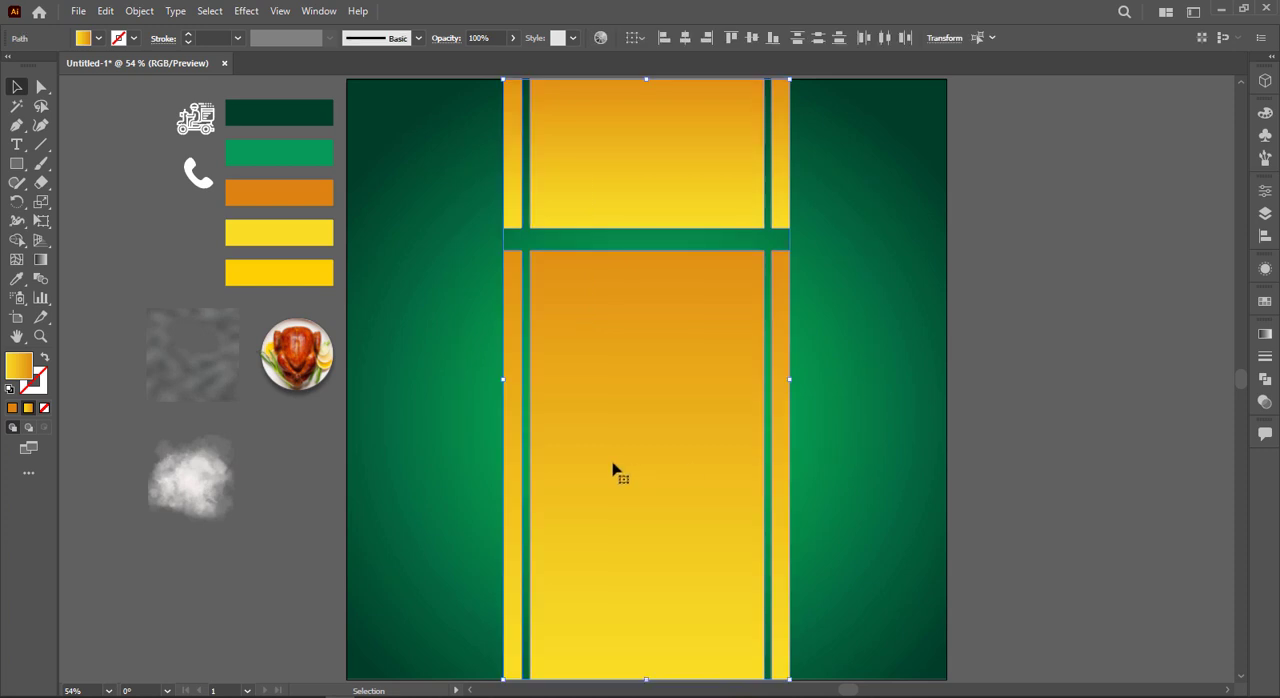
pyautogui.press('g')
pyautogui.moveTo(610, 650); pyautogui.dragTo(638, 68)
pyautogui.press('v')
pyautogui.click(551, 157)
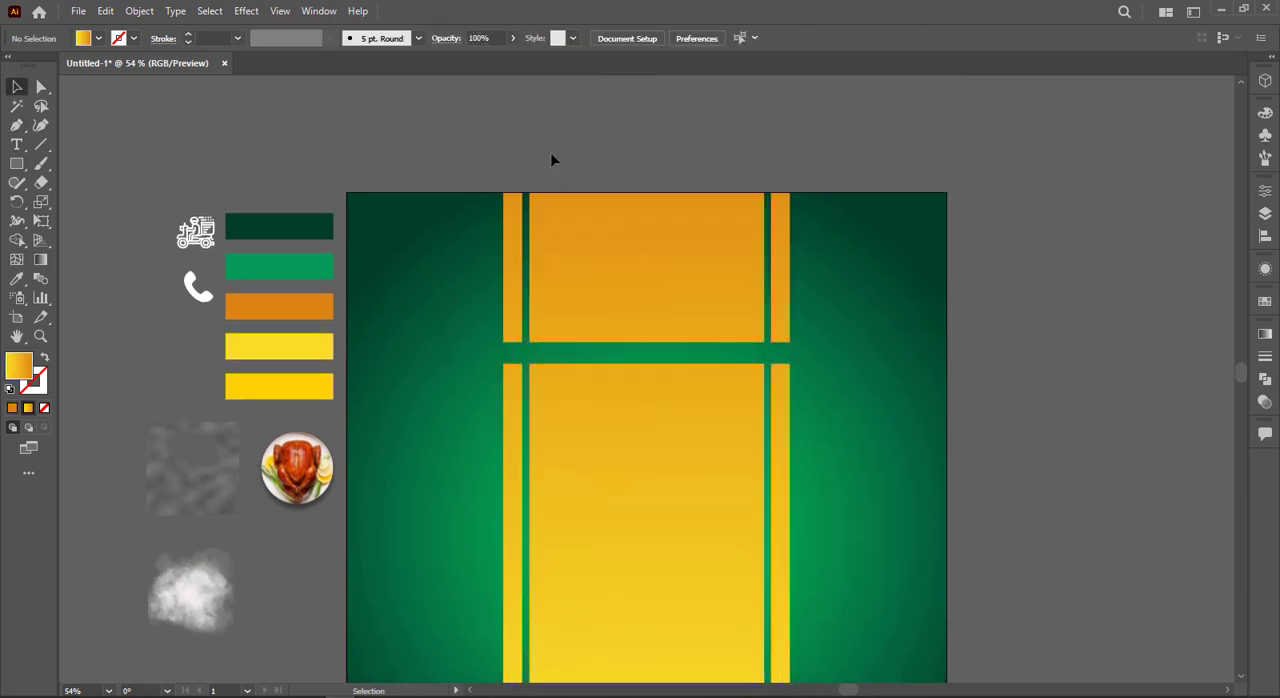
# Step: Place the gray noise image over the artboard, scale it to cover the whole design and bring it to the front
pyautogui.scroll(-2, 551, 157)
pyautogui.moveTo(334, 358); pyautogui.dragTo(797, 549)
pyautogui.rightClick(464, 299)
pyautogui.moveTo(532, 460)
pyautogui.click(663, 457)
# Step: Set the noise image's blending mode to Overlay
pyautogui.click(1265, 357)
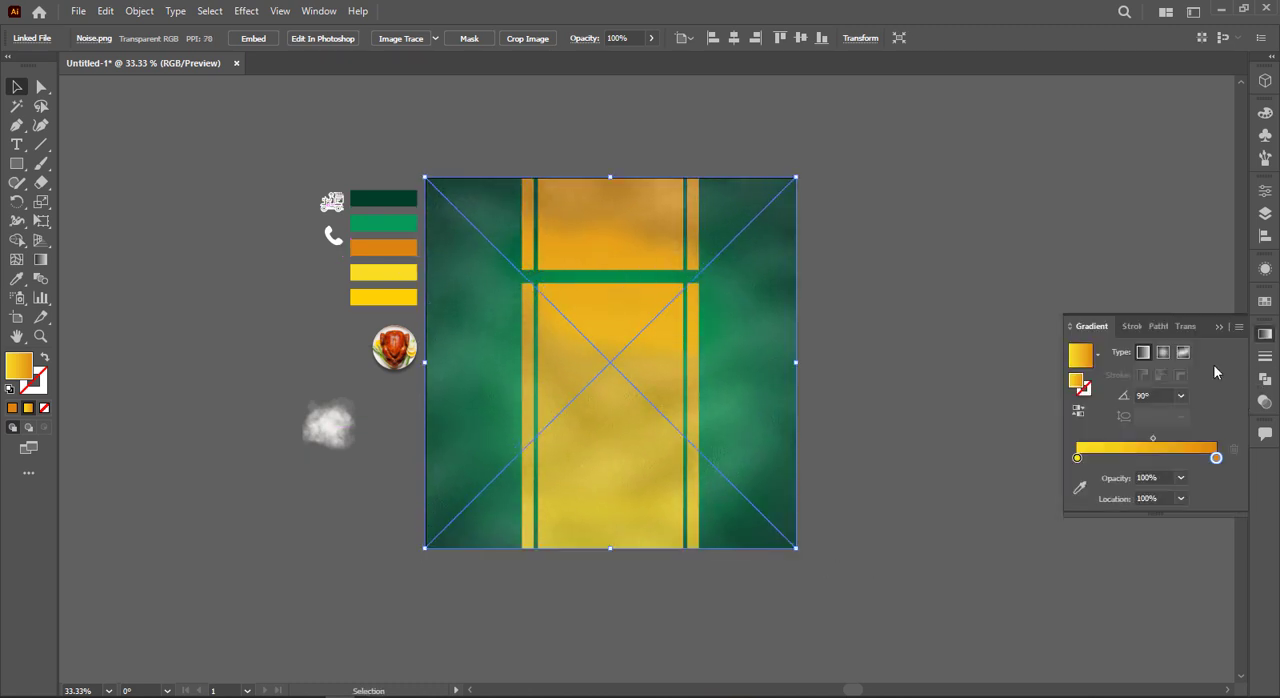
pyautogui.click(1163, 326)
pyautogui.click(1104, 351)
pyautogui.click(1102, 504)
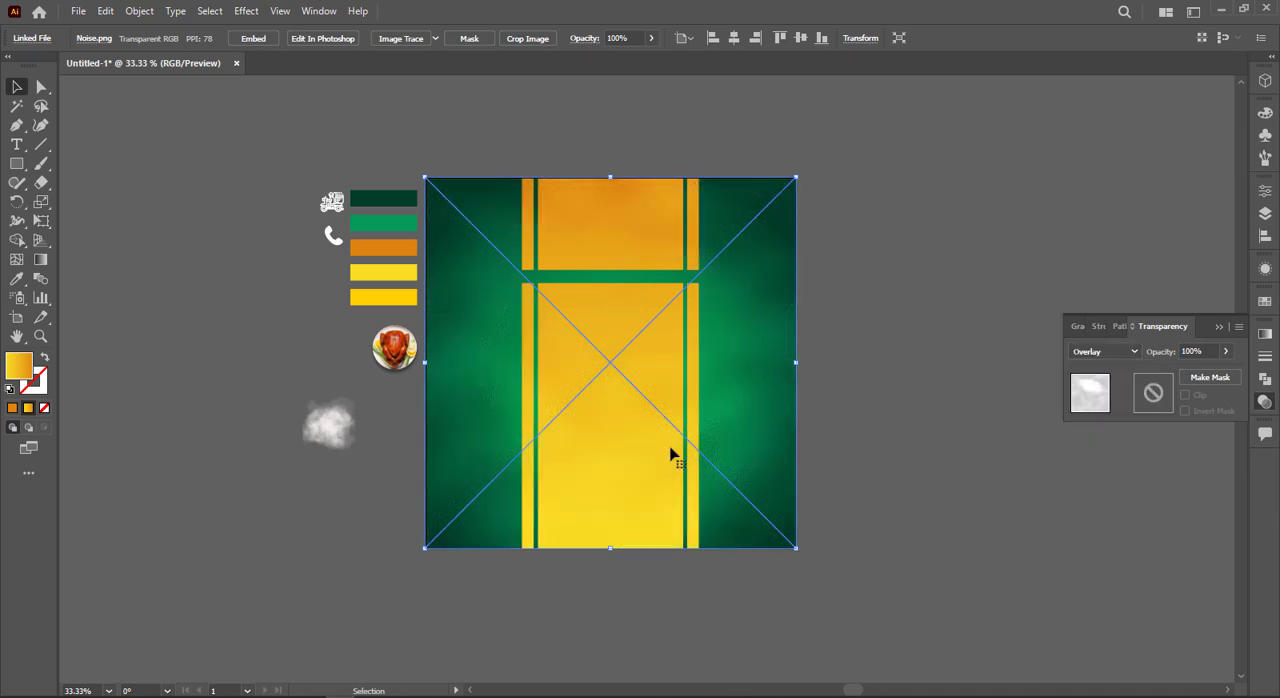
# Step: Bring the white smoke image to the front and scale it to cover the artboard
pyautogui.click(330, 428)
pyautogui.rightClick(331, 430)
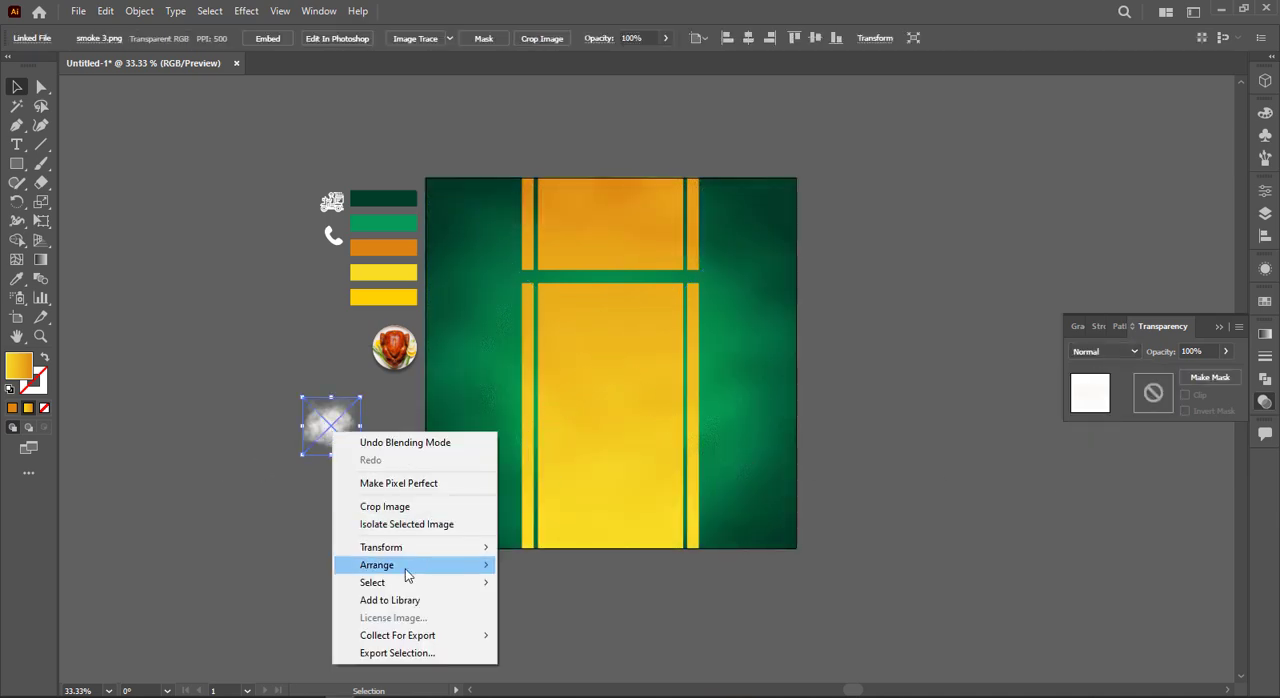
pyautogui.moveTo(410, 570)
pyautogui.click(540, 565)
pyautogui.moveTo(323, 435); pyautogui.dragTo(797, 548)
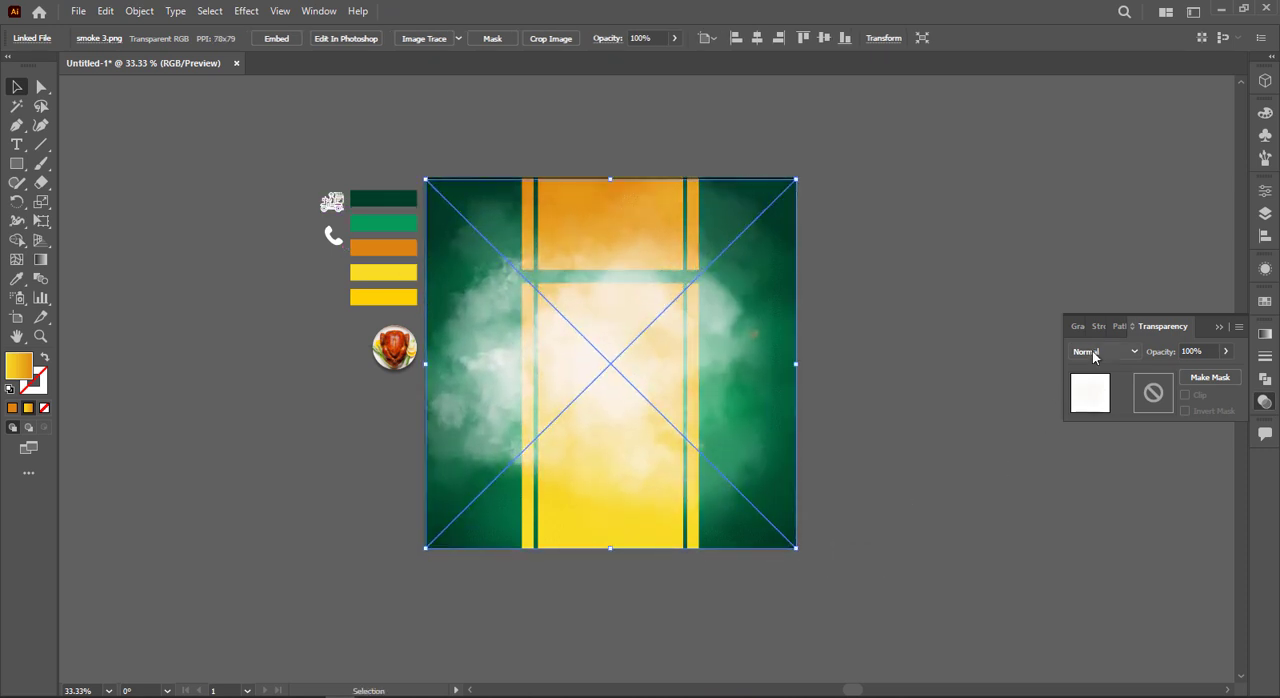
# Step: Set the smoke image's blending mode to Overlay and its opacity to 78%
pyautogui.click(1104, 351)
pyautogui.click(1097, 503)
pyautogui.click(1225, 351)
pyautogui.moveTo(1233, 372); pyautogui.dragTo(1212, 372)
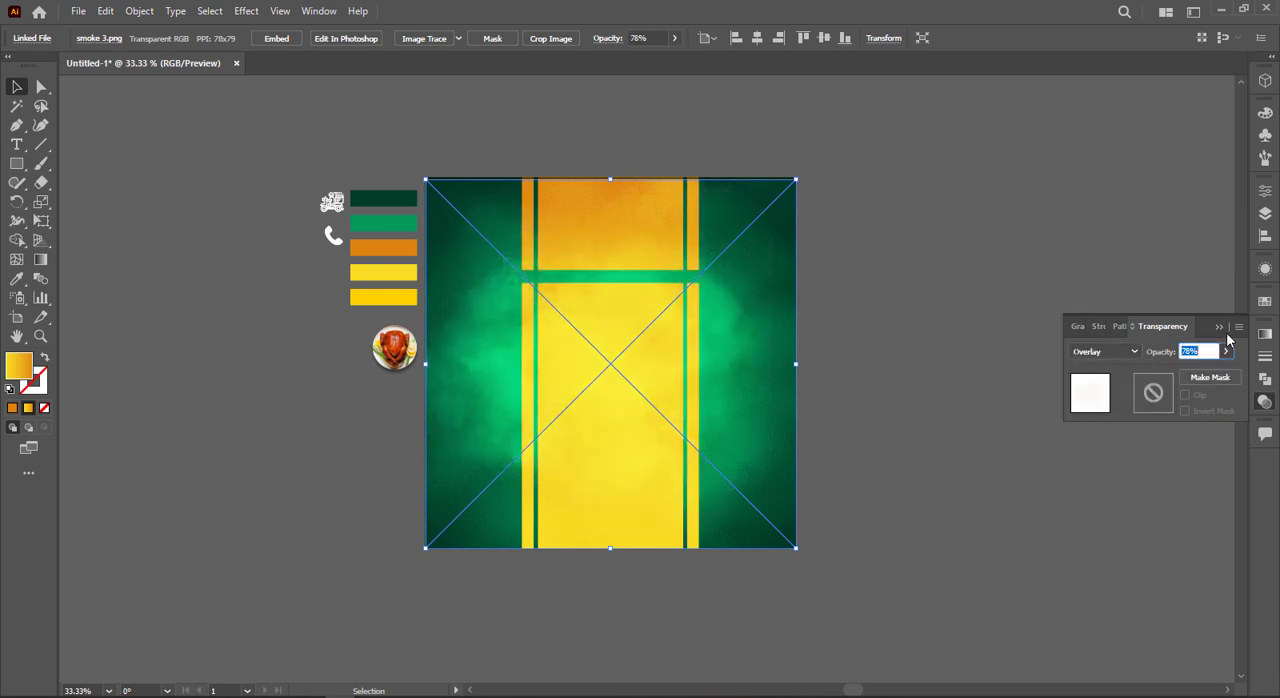
pyautogui.click(1107, 288)
pyautogui.click(1218, 327)
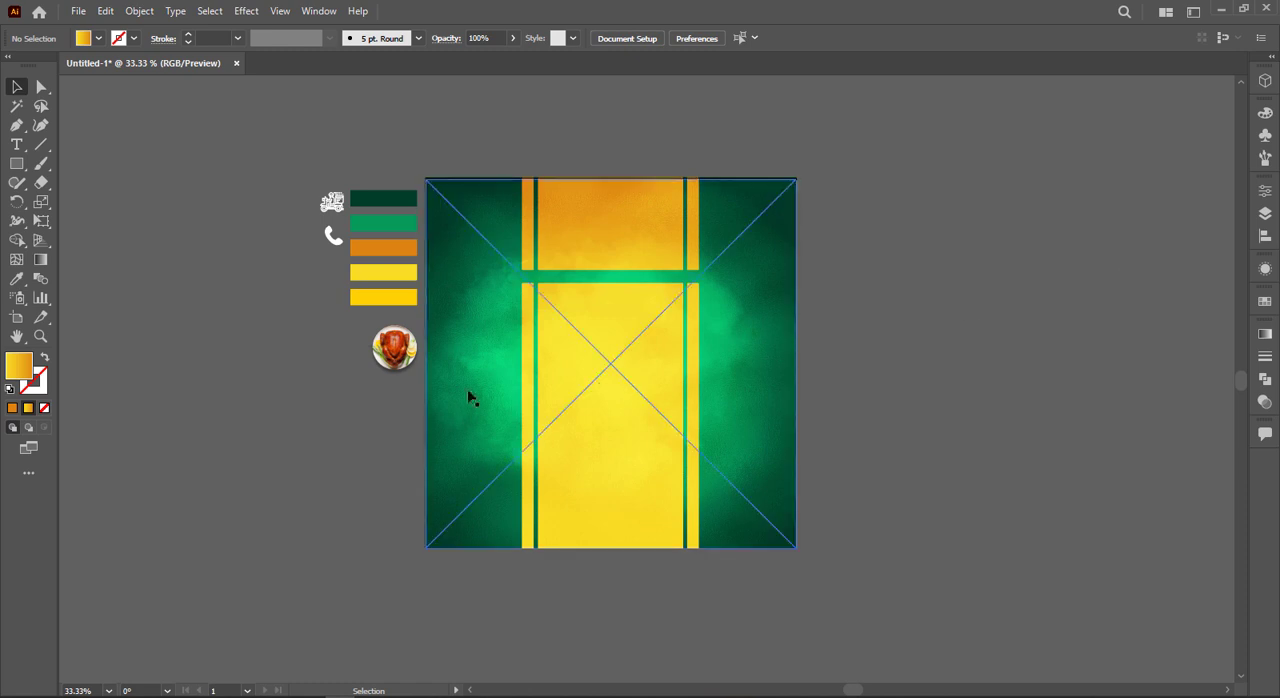
# Step: Bring the roast chicken plate image to the front, enlarge it and place it over the lower centre of the artboard
pyautogui.rightClick(391, 368)
pyautogui.moveTo(538, 502)
pyautogui.click(586, 503)
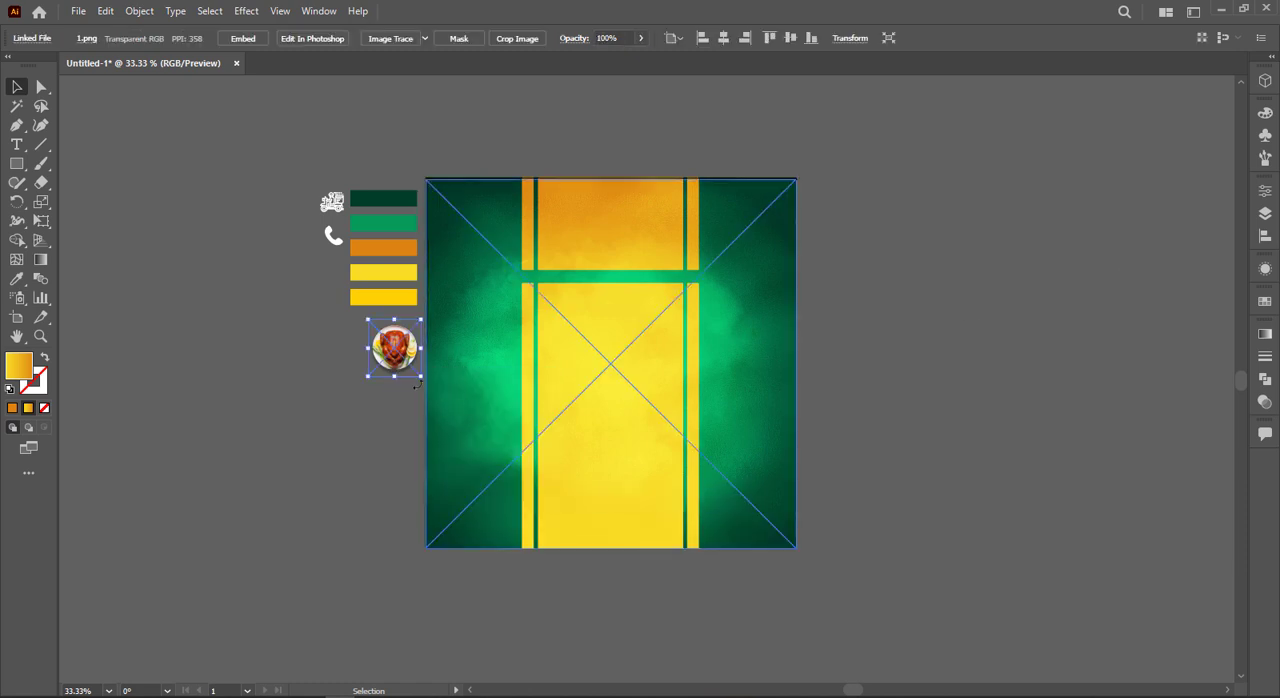
pyautogui.moveTo(422, 376); pyautogui.dragTo(531, 450)
pyautogui.moveTo(381, 377); pyautogui.dragTo(594, 431)
pyautogui.moveTo(706, 499); pyautogui.dragTo(771, 546)
pyautogui.moveTo(649, 430); pyautogui.dragTo(650, 436)
pyautogui.rightClick(650, 430)
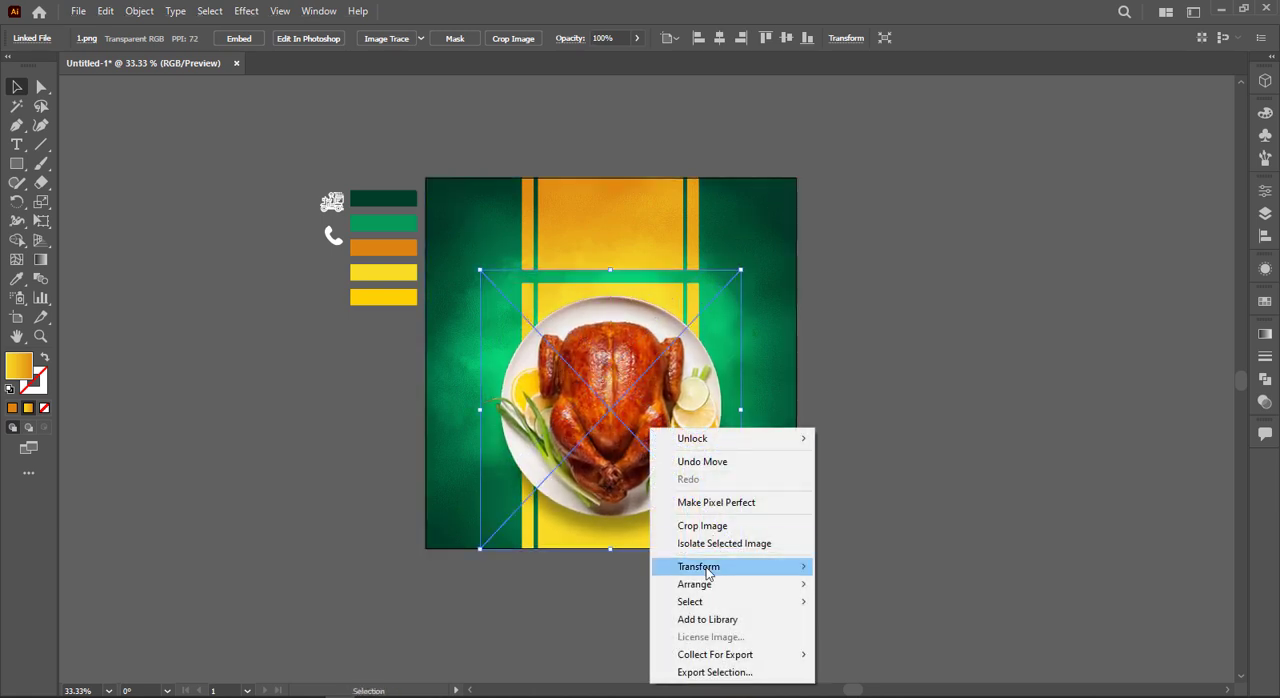
pyautogui.moveTo(757, 585)
pyautogui.click(838, 584)
pyautogui.click(852, 522)
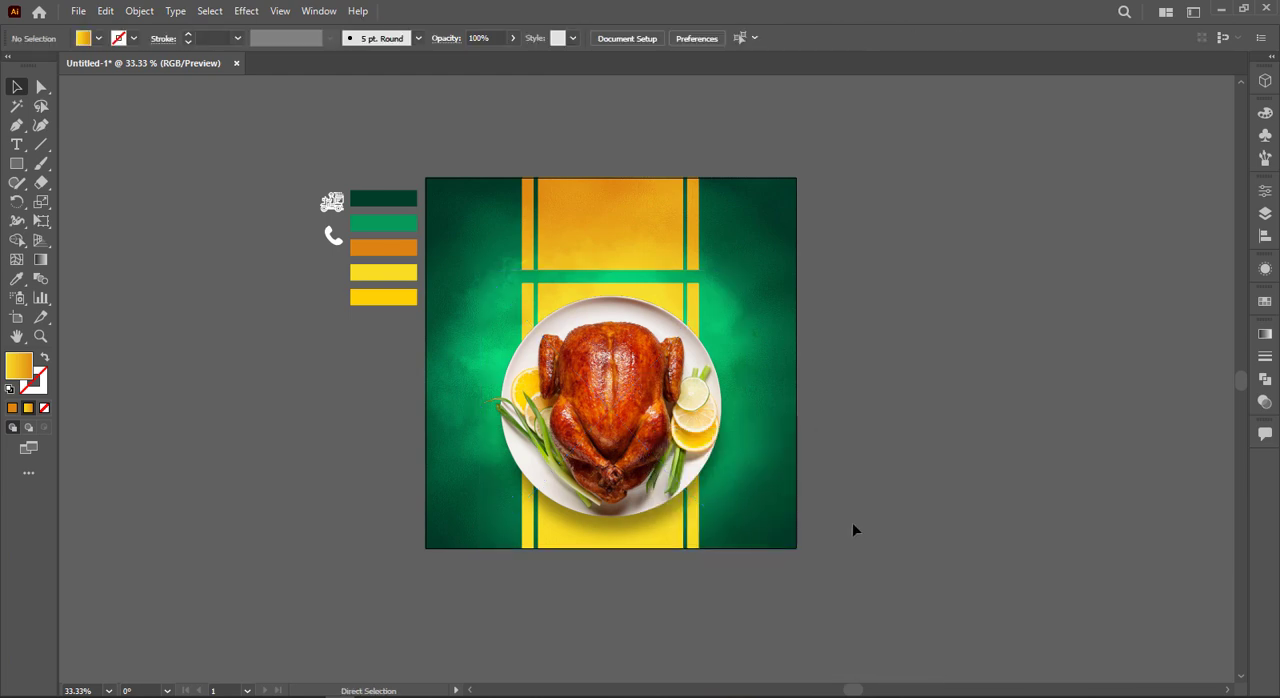
# Step: Enlarge the chicken plate slightly and adjust its position over the yellow column
pyautogui.hotkey('ctrl', '0')
pyautogui.click(797, 541)
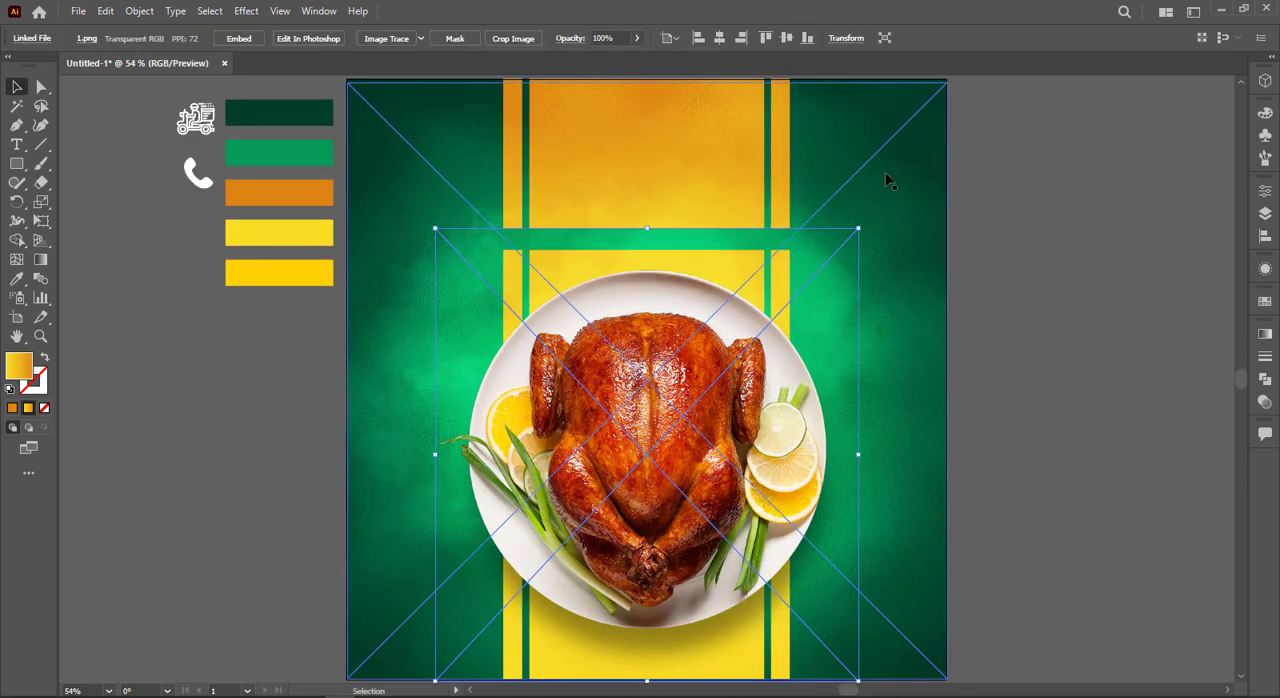
pyautogui.moveTo(859, 229); pyautogui.dragTo(881, 219)
pyautogui.moveTo(787, 308); pyautogui.dragTo(795, 308)
pyautogui.moveTo(877, 229); pyautogui.dragTo(880, 213)
pyautogui.click(1122, 338)
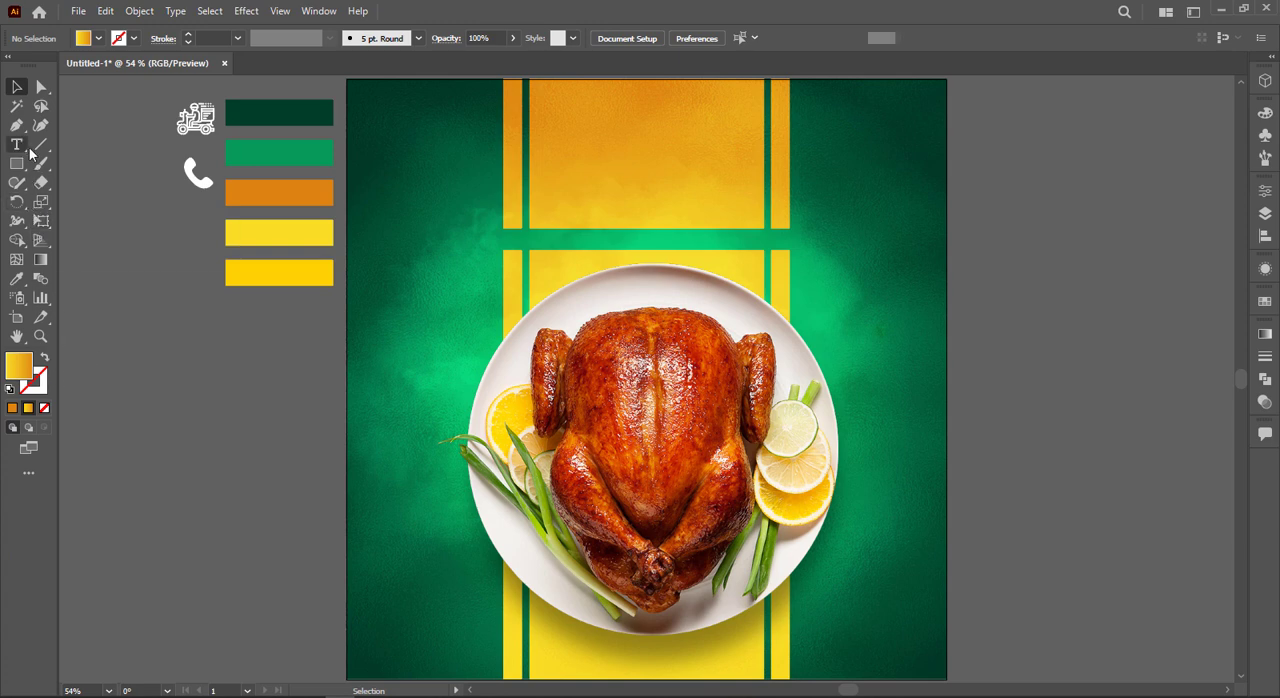
pyautogui.moveTo(30, 149); pyautogui.dragTo(105, 376)
pyautogui.click(16, 90)
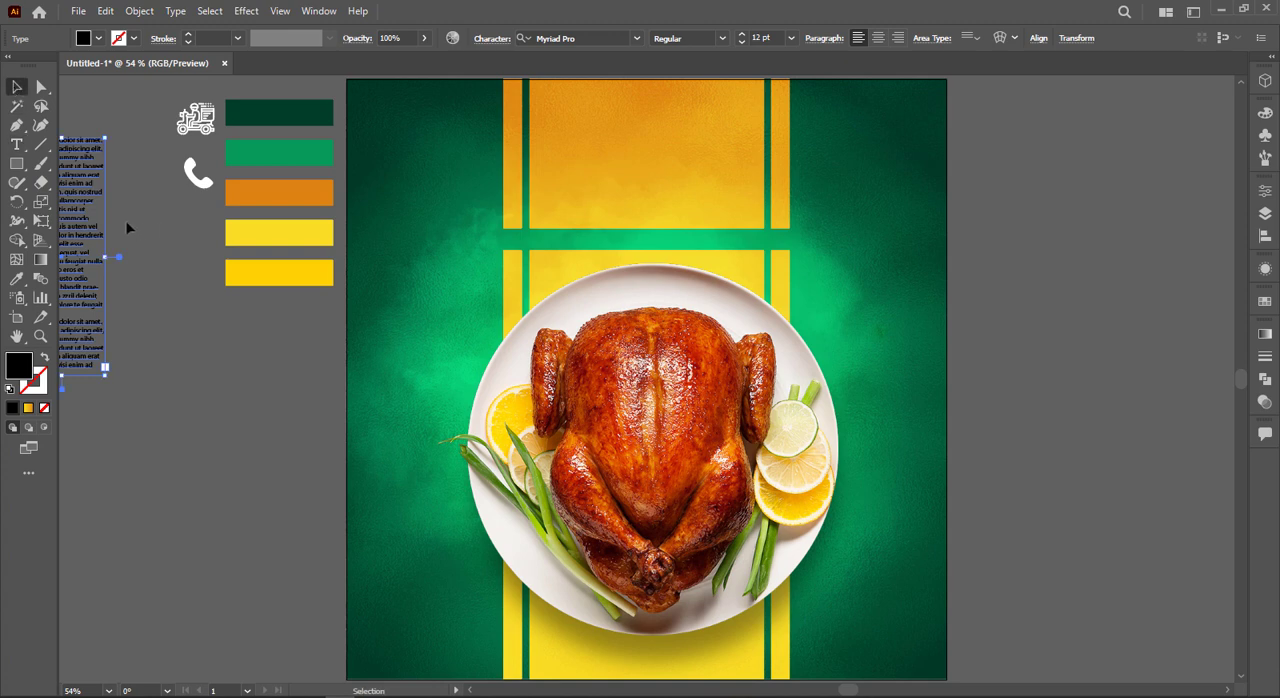
pyautogui.press('Delete')
# Step: Add the text "Today's" beside the artboard and enlarge it to about 77 pt
pyautogui.click(16, 144)
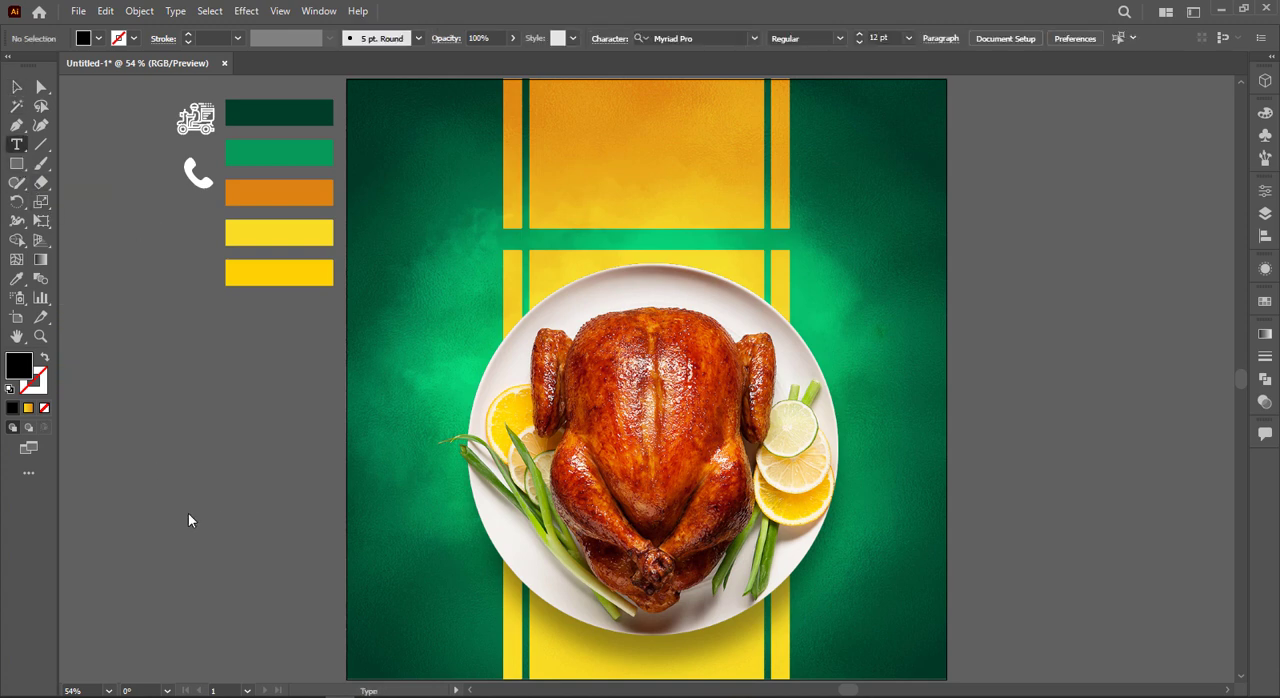
pyautogui.click(188, 513)
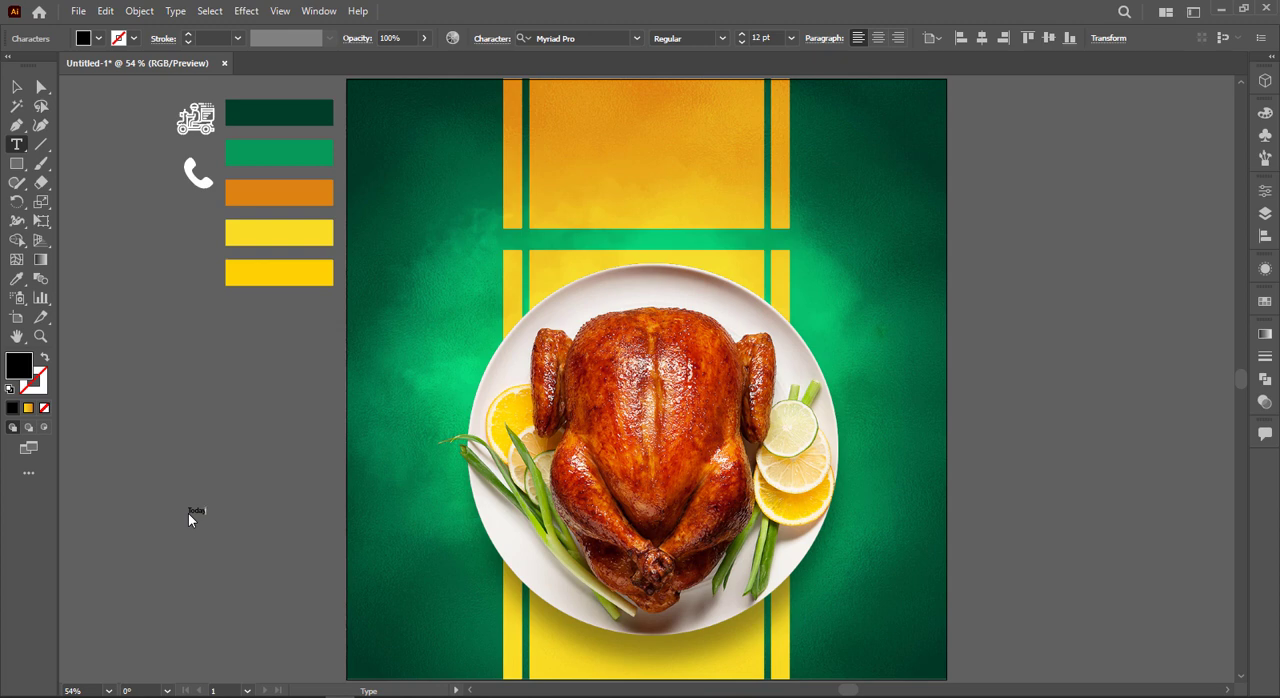
pyautogui.click(16, 87)
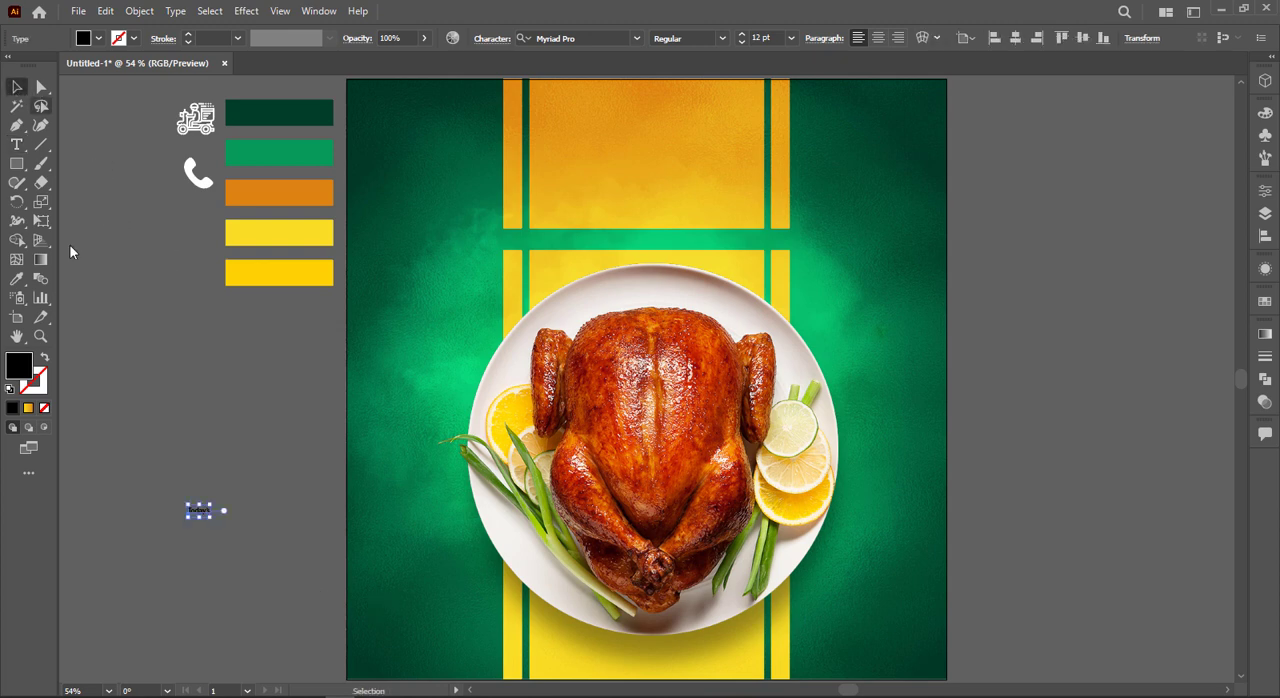
pyautogui.moveTo(218, 521); pyautogui.dragTo(251, 485)
# Step: Duplicate the "Today's" text below itself and change the copy to read "Special"
pyautogui.click(251, 484)
pyautogui.doubleClick(249, 485)
pyautogui.hotkey('ctrl', 'a')
pyautogui.write('S')
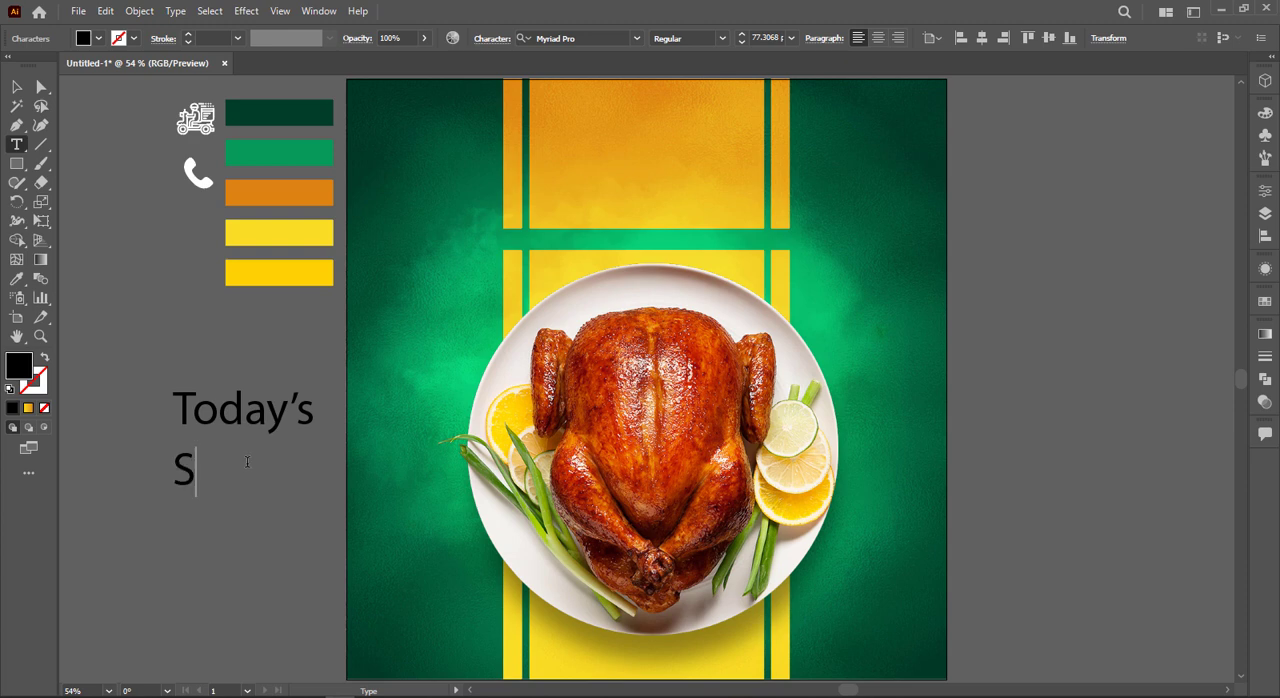
pyautogui.write('pecial')
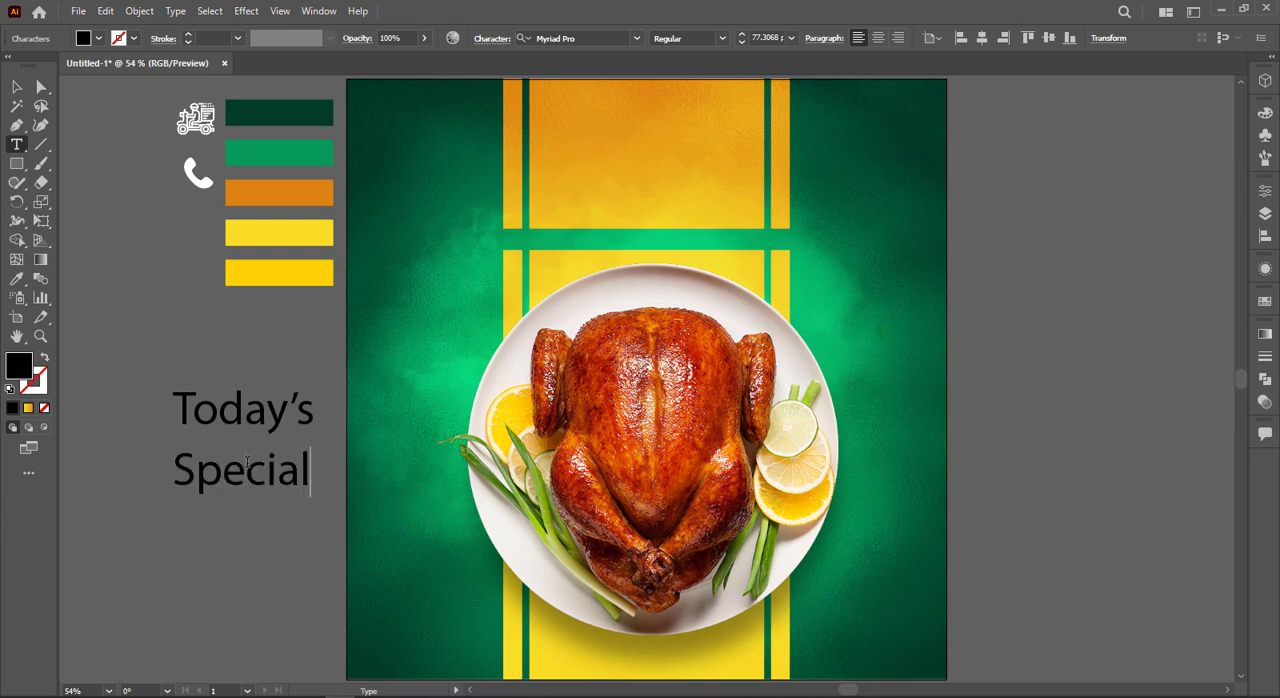
# Step: Duplicate the "Special" text below itself and change the copy to read "Menu"
pyautogui.click(16, 87)
pyautogui.moveTo(214, 476); pyautogui.dragTo(236, 528)
pyautogui.doubleClick(229, 516)
pyautogui.write('<en')
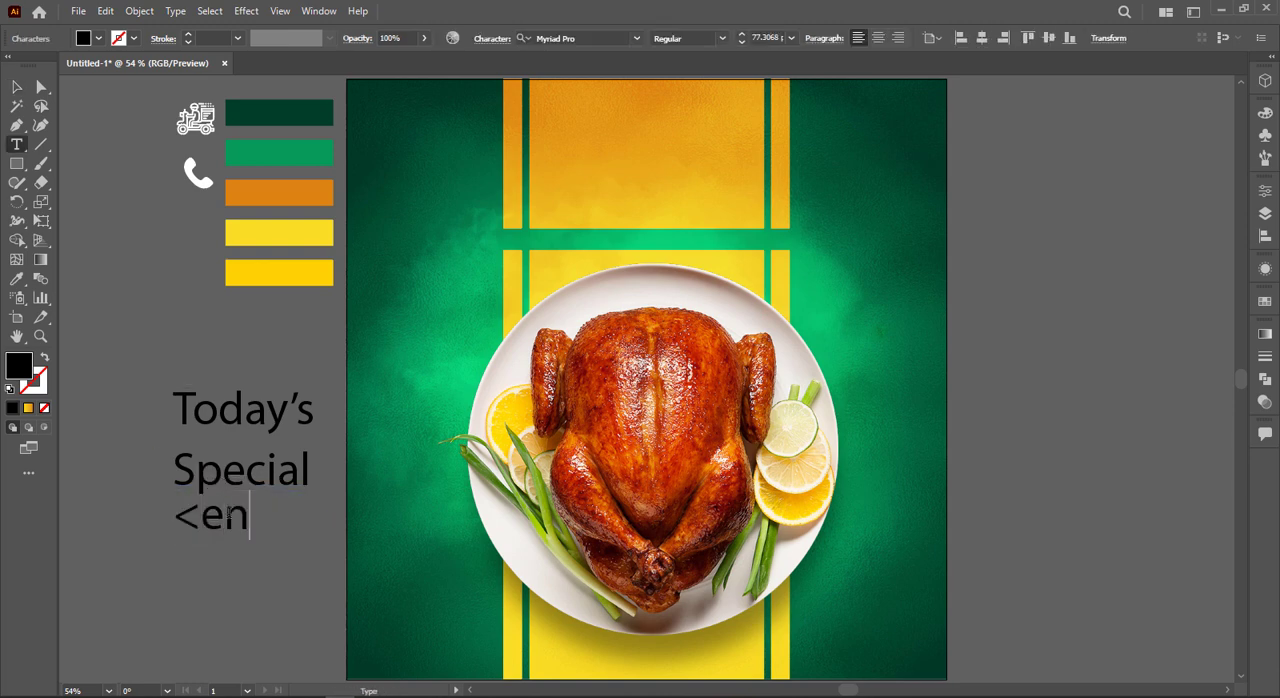
pyautogui.press('BackSpace')
pyautogui.press('BackSpace')
pyautogui.press('BackSpace')
pyautogui.write('ME')
pyautogui.press('BackSpace')
pyautogui.write('enu')
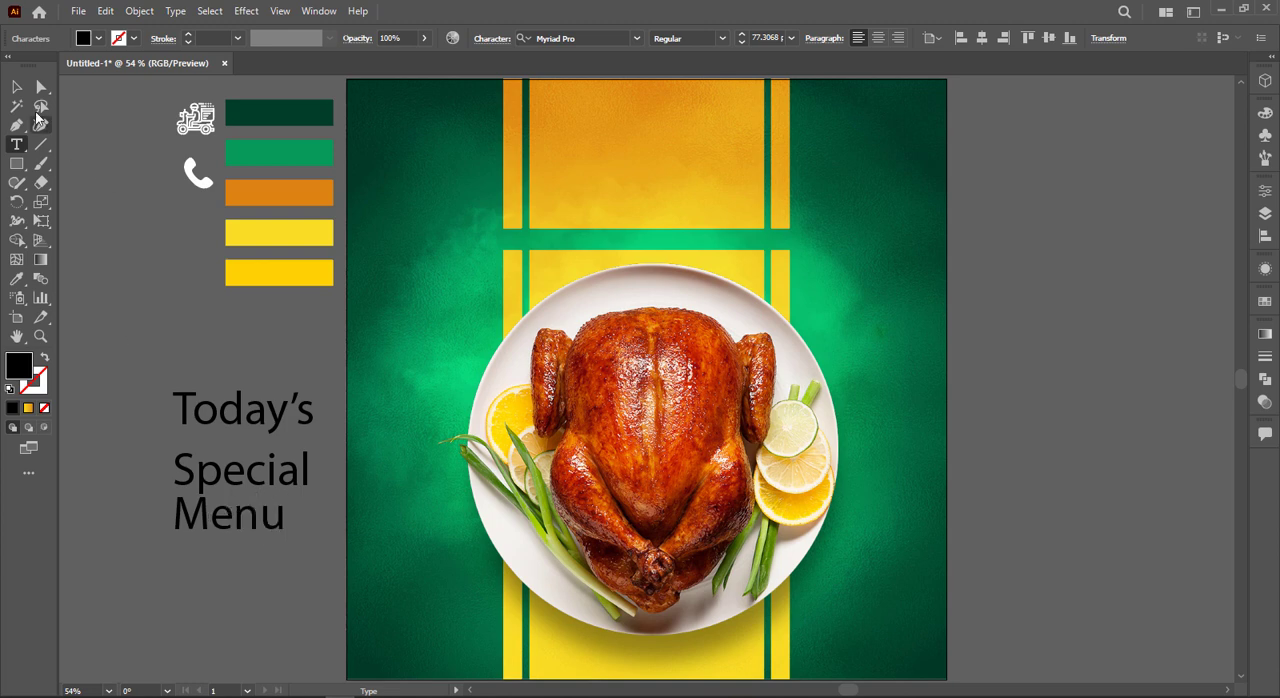
# Step: Set the font of the "Today's" and "Menu" texts to Cheddar Gothic Rough Regular
pyautogui.press('Escape')
pyautogui.click(265, 378)
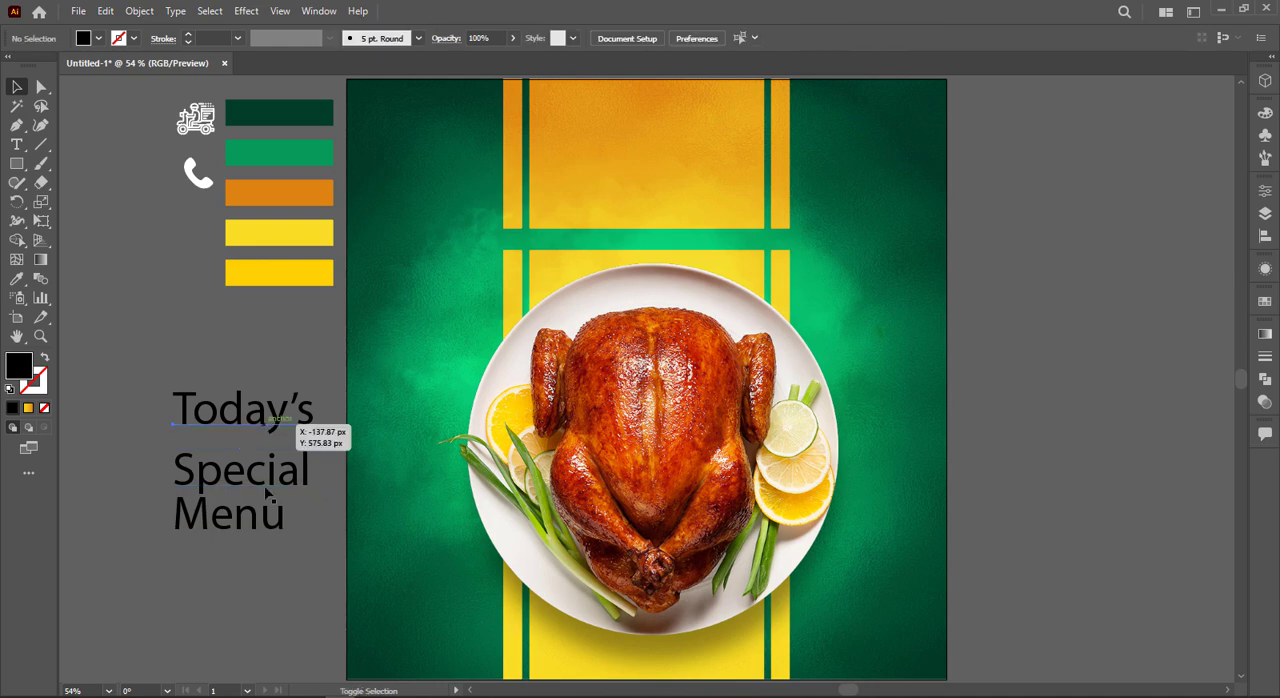
pyautogui.click(267, 494)
pyautogui.click(585, 37)
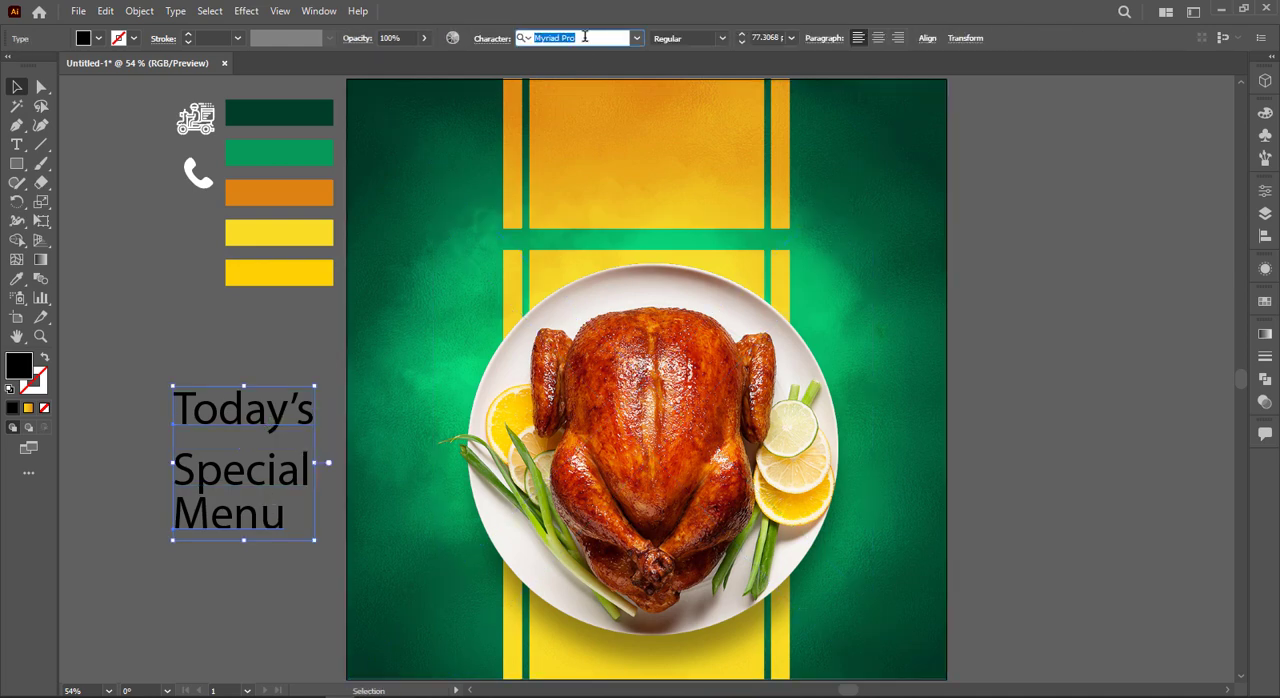
pyautogui.write('che')
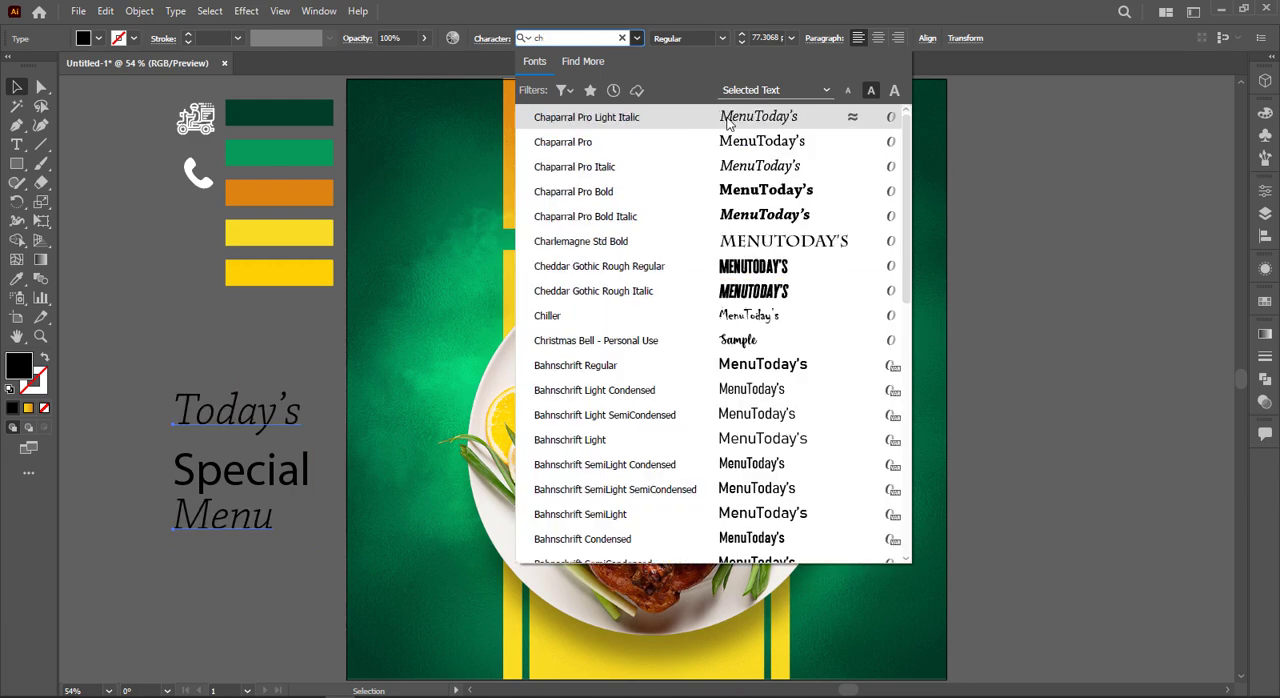
pyautogui.click(678, 278)
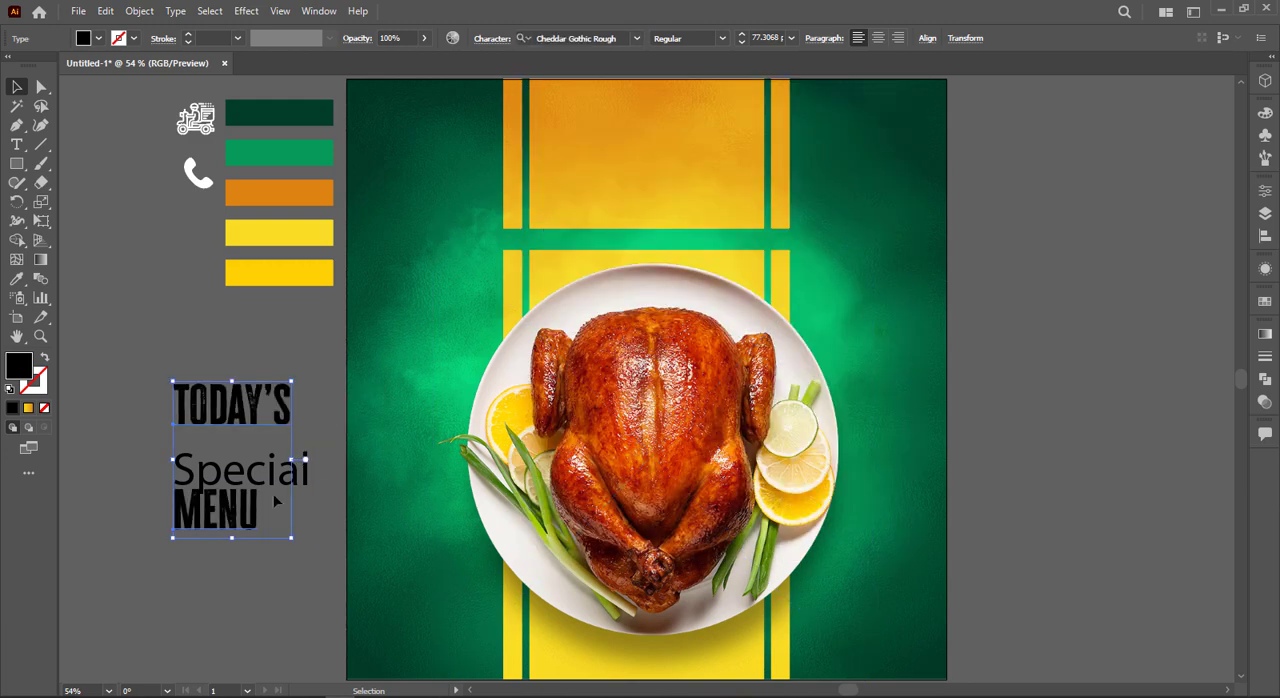
# Step: Set the font of the "Special" text to Badcats Regular
pyautogui.click(310, 473)
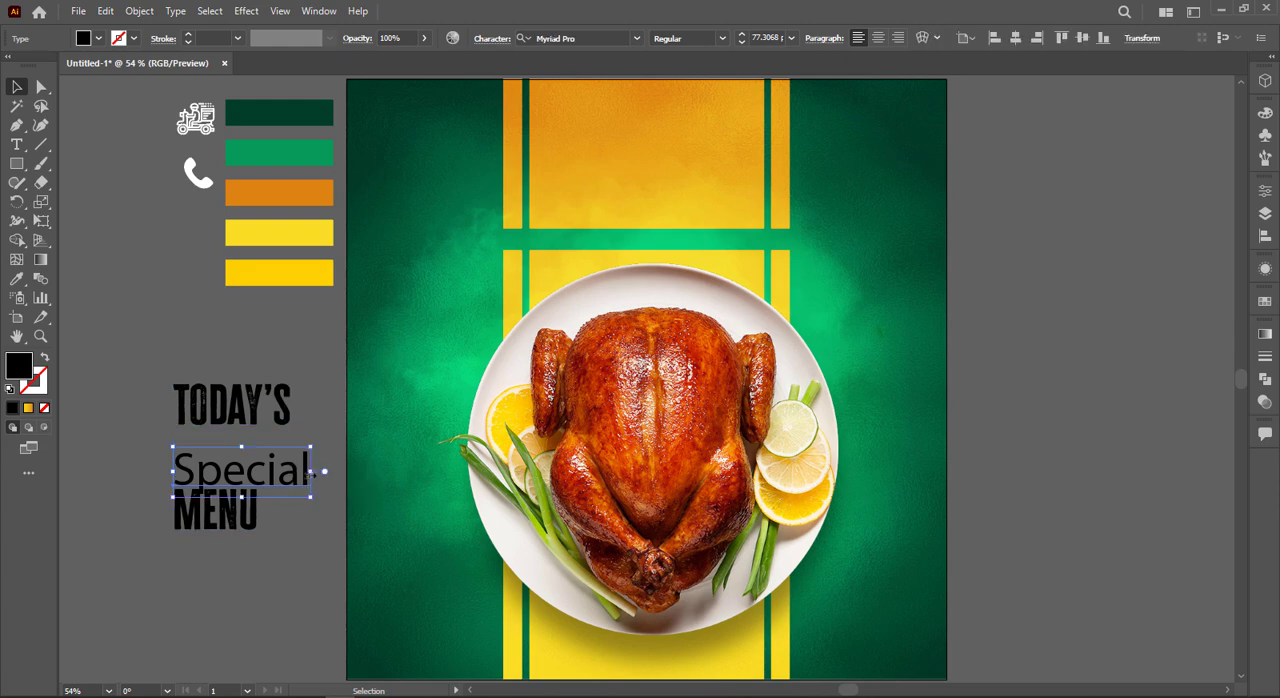
pyautogui.click(588, 33)
pyautogui.write('bads')
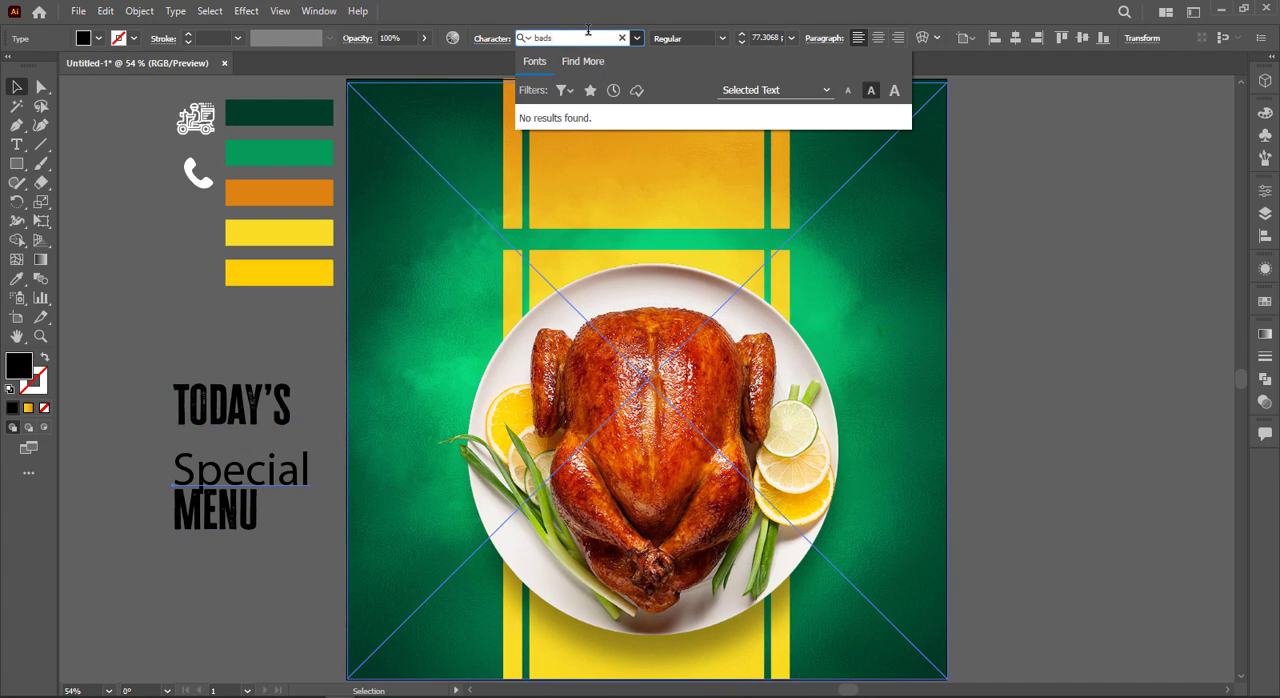
pyautogui.press('BackSpace')
pyautogui.press('BackSpace')
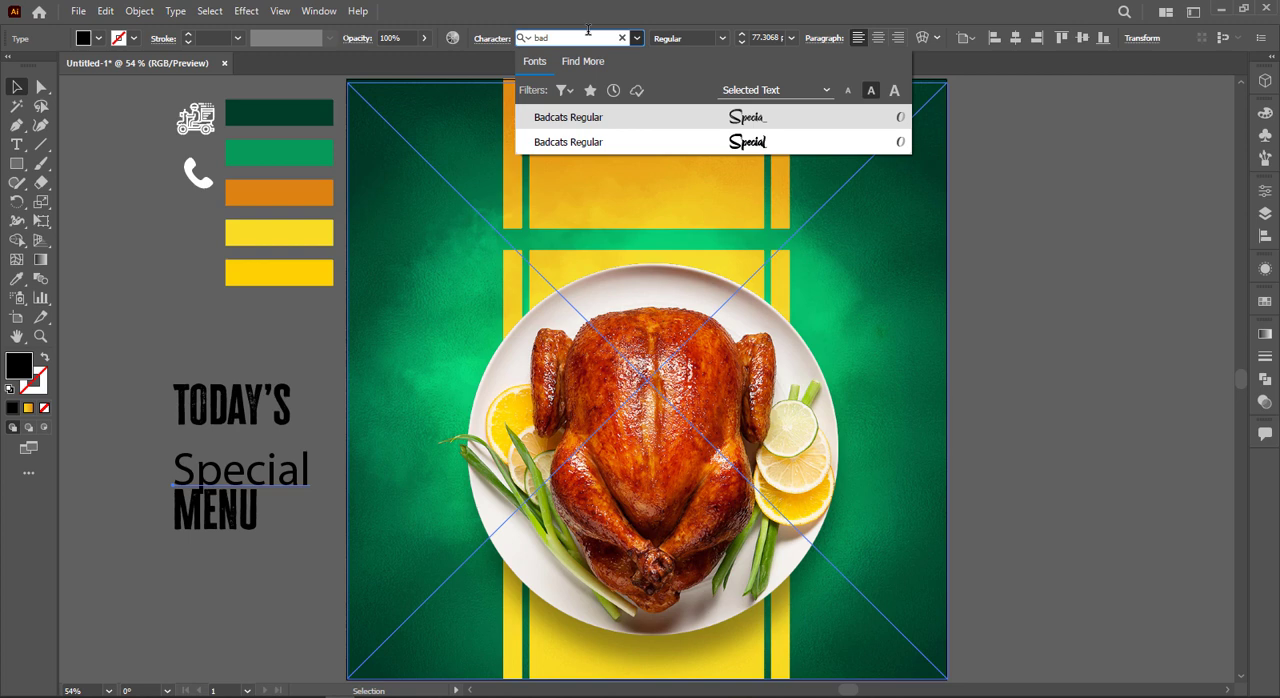
pyautogui.click(737, 123)
# Step: Shrink "Today's" and "Menu" and position "Today's" just above the lowercase letters of "Special"
pyautogui.moveTo(245, 484); pyautogui.dragTo(203, 464)
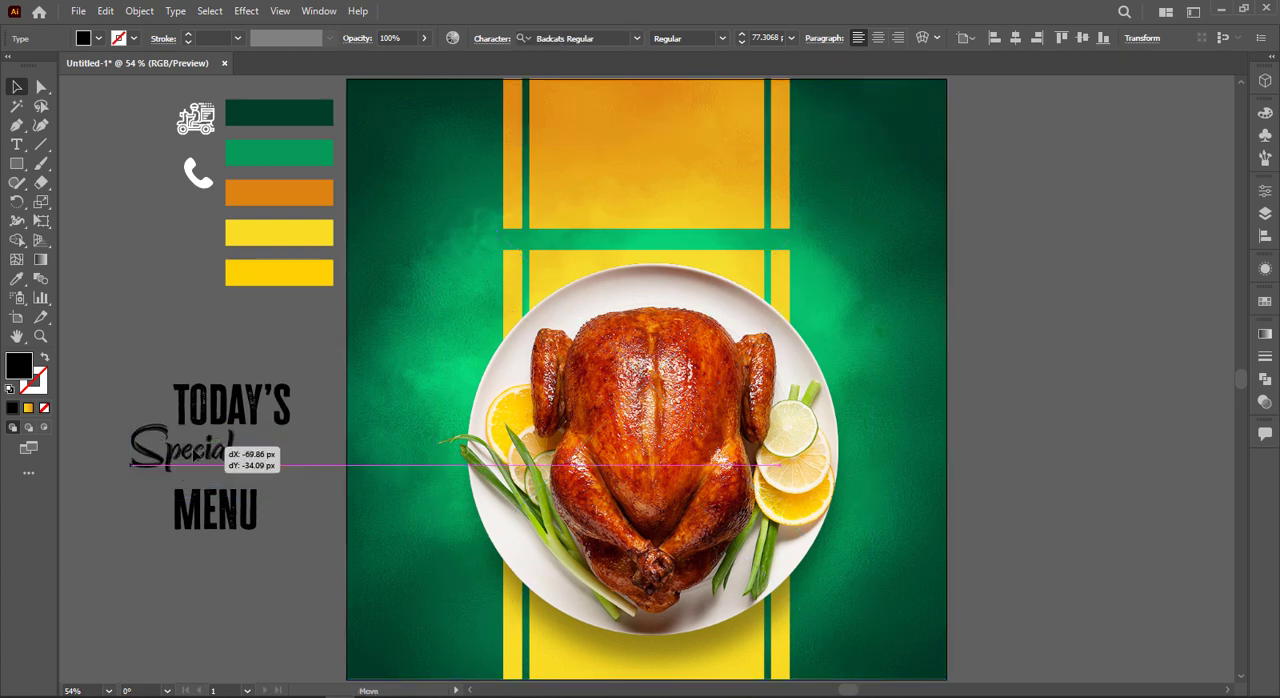
pyautogui.click(240, 520)
pyautogui.doubleClick(240, 525)
pyautogui.moveTo(240, 532); pyautogui.dragTo(235, 525)
pyautogui.click(276, 478)
pyautogui.click(283, 412)
pyautogui.moveTo(293, 436); pyautogui.dragTo(398, 341)
pyautogui.click(265, 397)
# Step: Move "Menu" directly beneath "Special" to close up the three-word headline
pyautogui.scroll(2, 264, 389)
pyautogui.click(450, 368)
pyautogui.scroll(3, 406, 371)
pyautogui.scroll(-4, 600, 385)
pyautogui.click(626, 391)
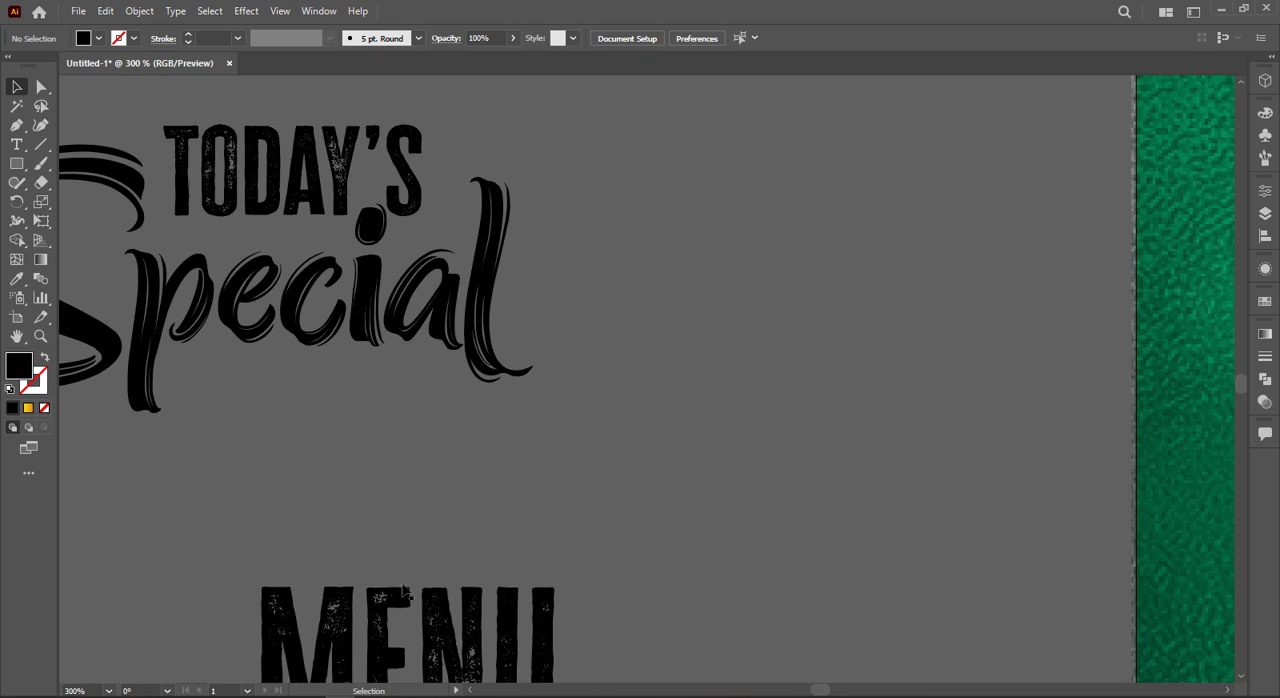
pyautogui.moveTo(404, 592); pyautogui.dragTo(335, 380)
pyautogui.scroll(-2, 338, 383)
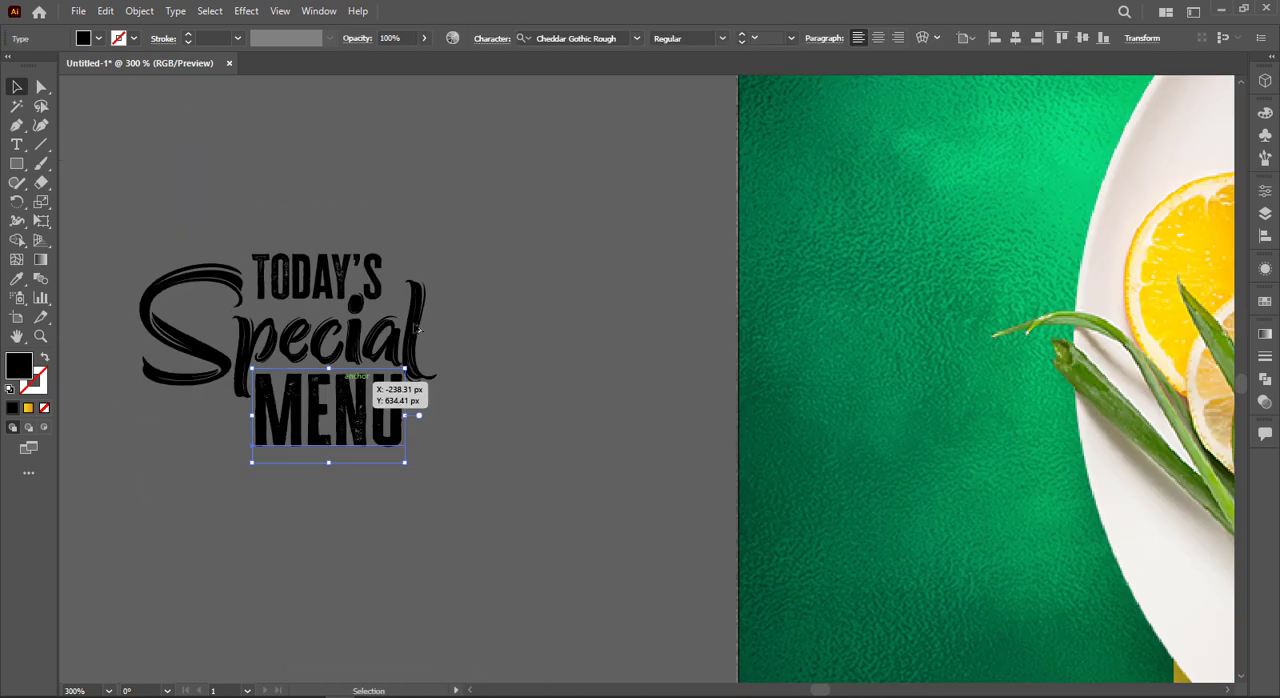
pyautogui.scroll(-2, 350, 380)
pyautogui.click(389, 193)
# Step: Fill all three headline words with white
pyautogui.moveTo(410, 418); pyautogui.dragTo(175, 84)
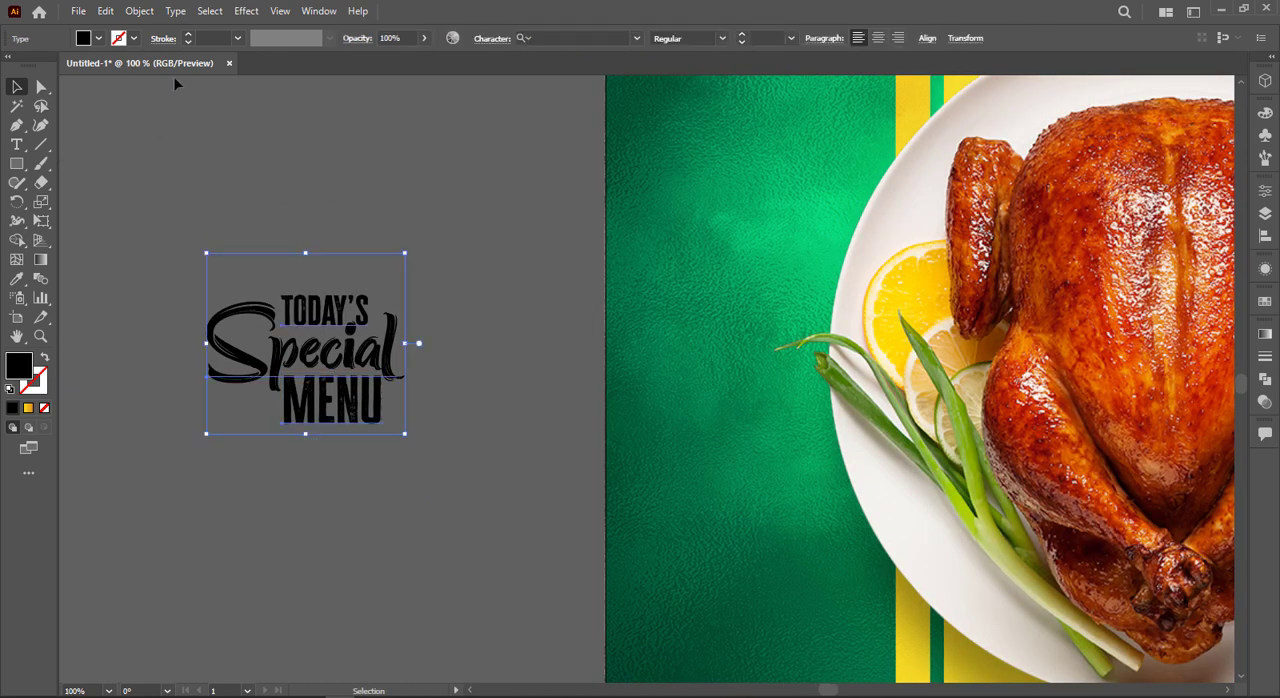
pyautogui.click(99, 39)
pyautogui.click(36, 68)
# Step: Enlarge the white headline and move it onto the orange panel above the plate
pyautogui.scroll(-3, 409, 303)
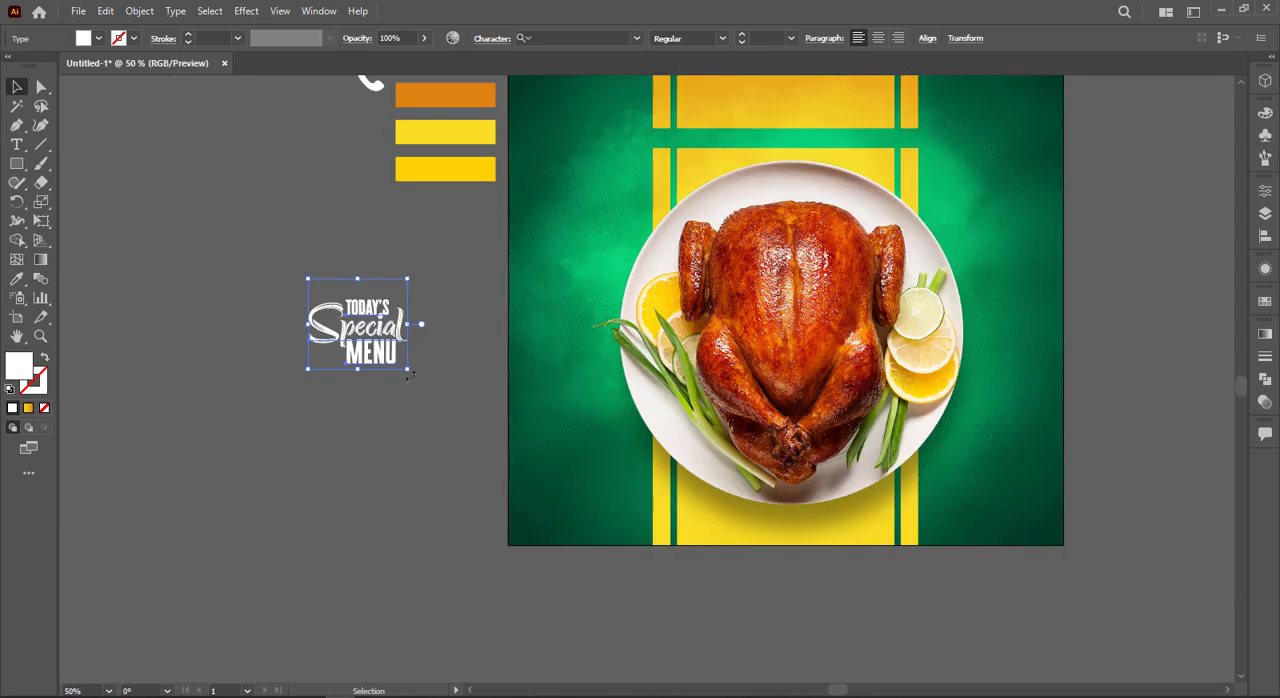
pyautogui.moveTo(409, 374); pyautogui.dragTo(469, 406)
pyautogui.moveTo(517, 280); pyautogui.dragTo(373, 430)
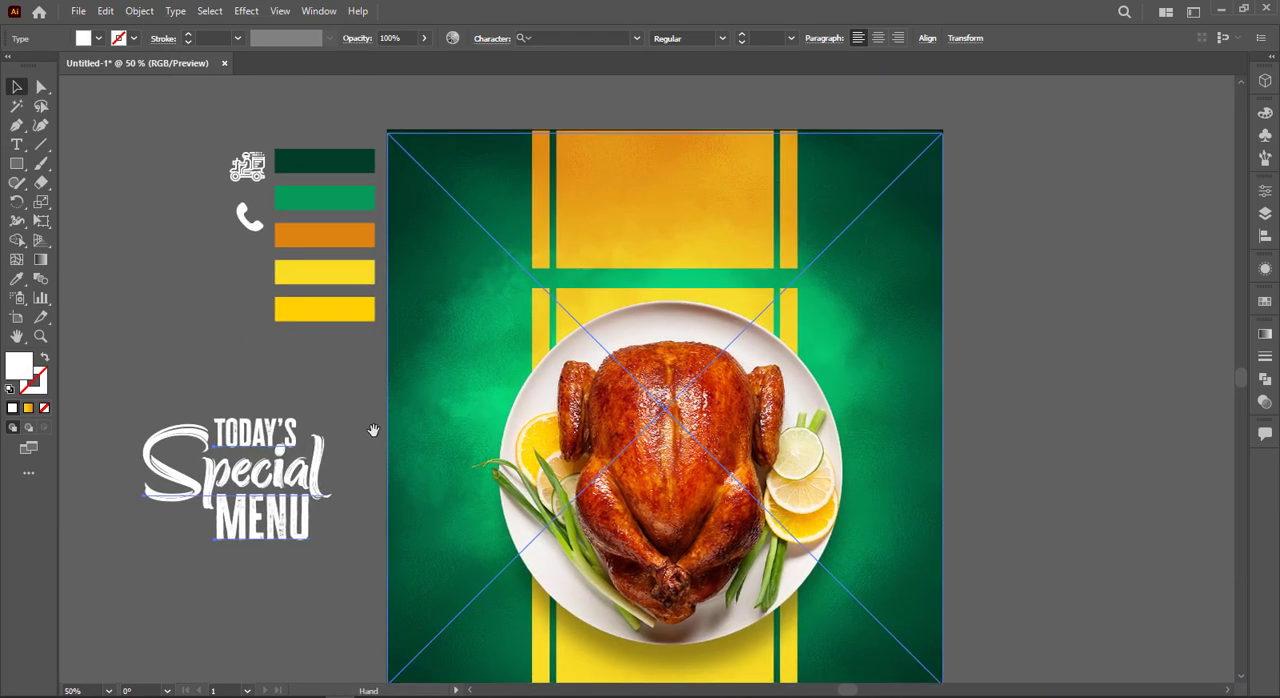
pyautogui.moveTo(282, 458); pyautogui.dragTo(702, 183)
# Step: Enlarge the headline slightly and nudge it up and to the right within the orange panel
pyautogui.scroll(1, 789, 166)
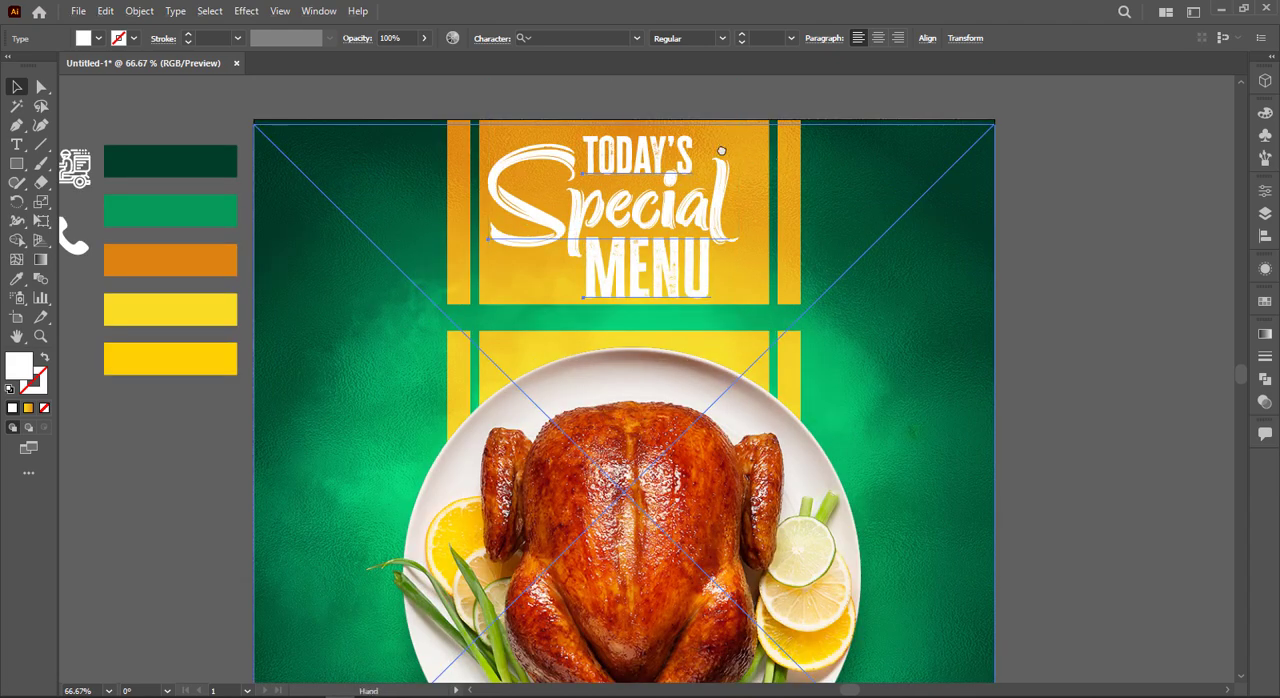
pyautogui.scroll(1, 760, 150)
pyautogui.moveTo(740, 113); pyautogui.dragTo(747, 111)
pyautogui.press('Up')
pyautogui.press('Up')
pyautogui.press('Right')
pyautogui.press('Right')
pyautogui.press('Right')
pyautogui.press('Right')
pyautogui.press('Right')
pyautogui.press('Right')
pyautogui.press('Right')
pyautogui.press('Right')
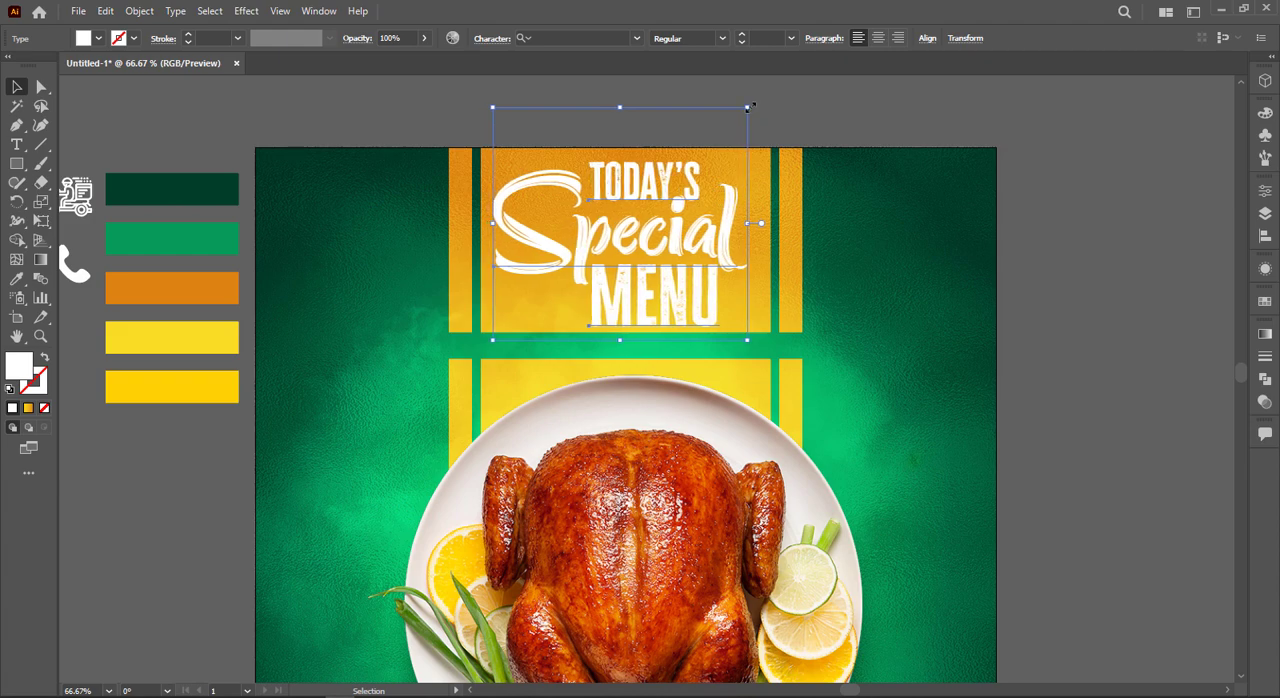
# Step: Enlarge the headline a little more, nudge it upward to fit the orange panel and group its words
pyautogui.moveTo(753, 104); pyautogui.dragTo(755, 103)
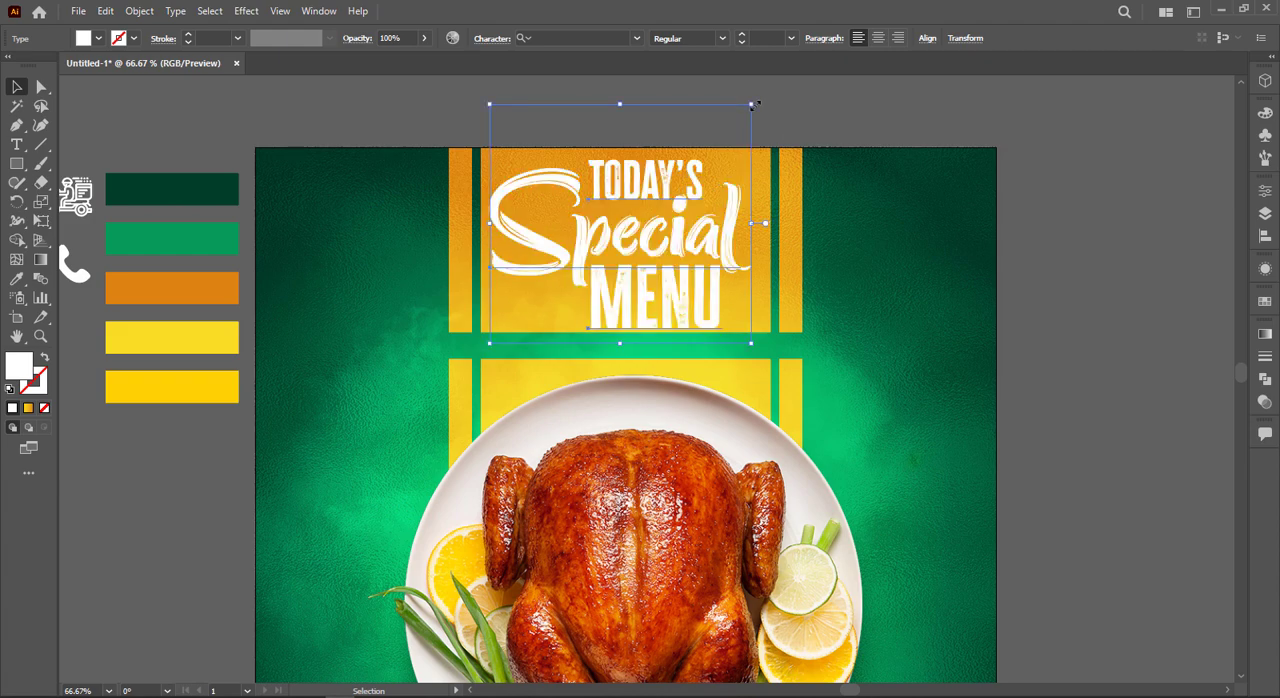
pyautogui.press('Up')
pyautogui.press('Up')
pyautogui.press('Up')
pyautogui.press('Right')
pyautogui.press('Right')
pyautogui.press('Up')
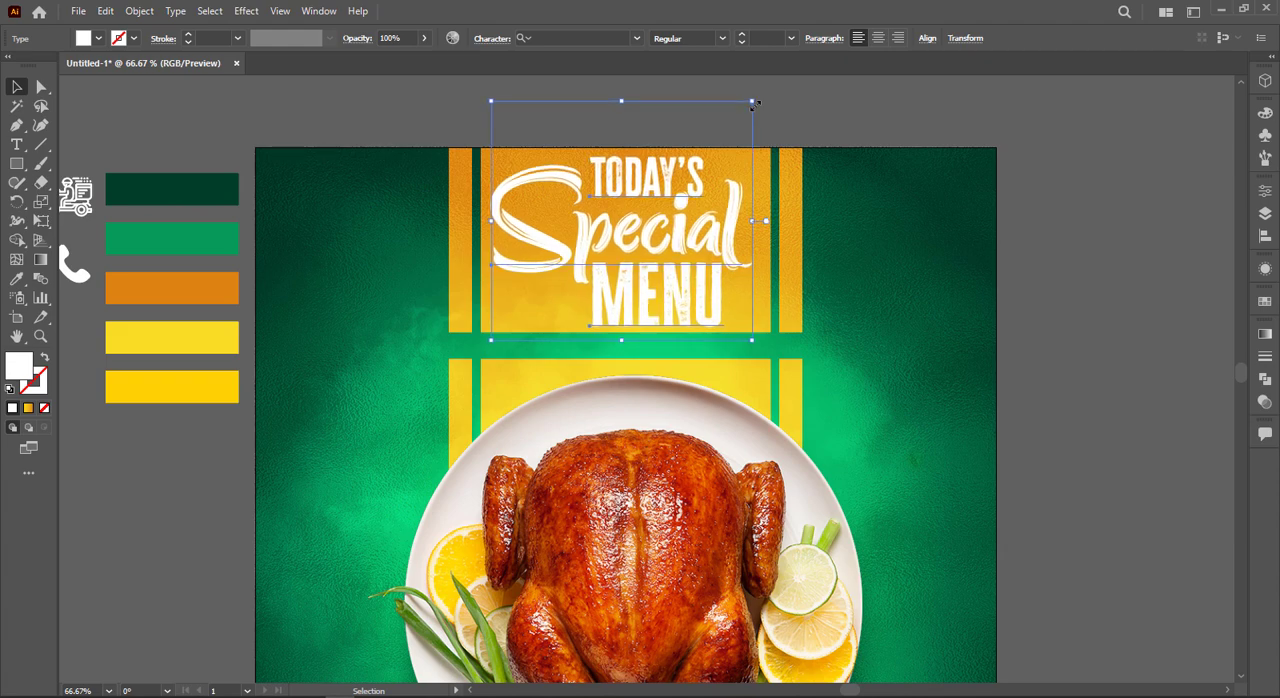
pyautogui.press('Left')
pyautogui.click(783, 114)
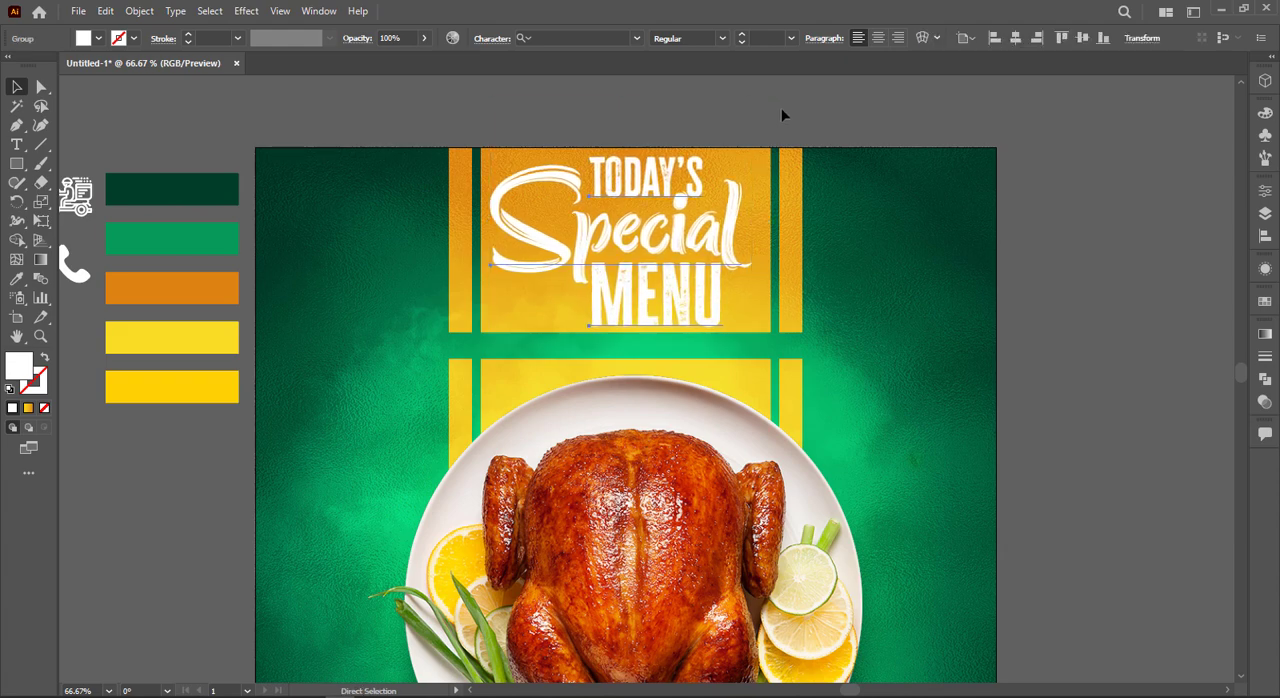
pyautogui.hotkey('ctrl', '0')
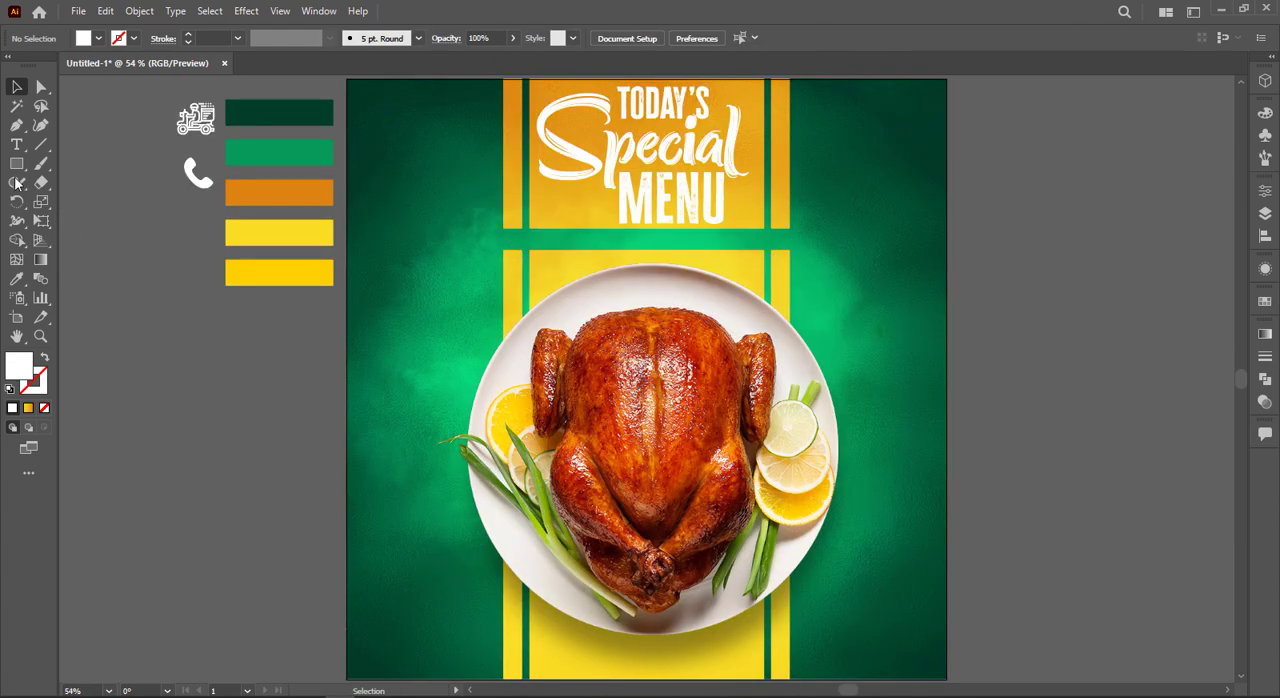
pyautogui.click(17, 145)
pyautogui.click(755, 38)
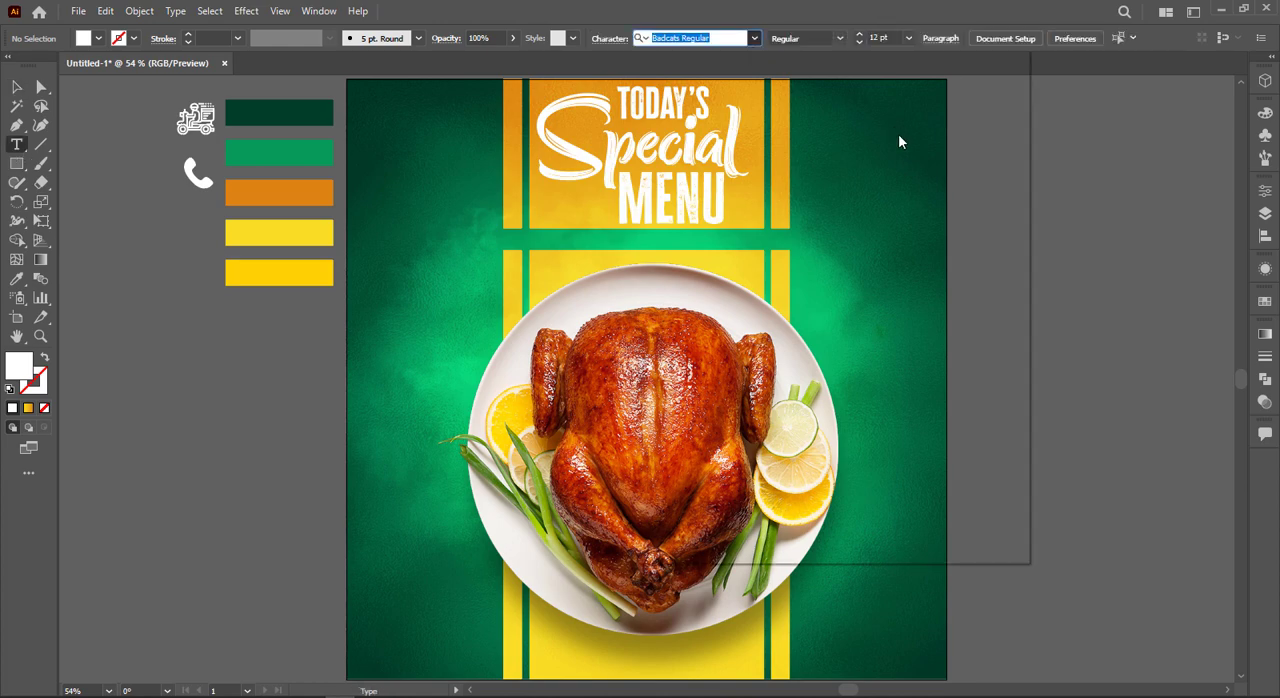
pyautogui.scroll(-4, 914, 491)
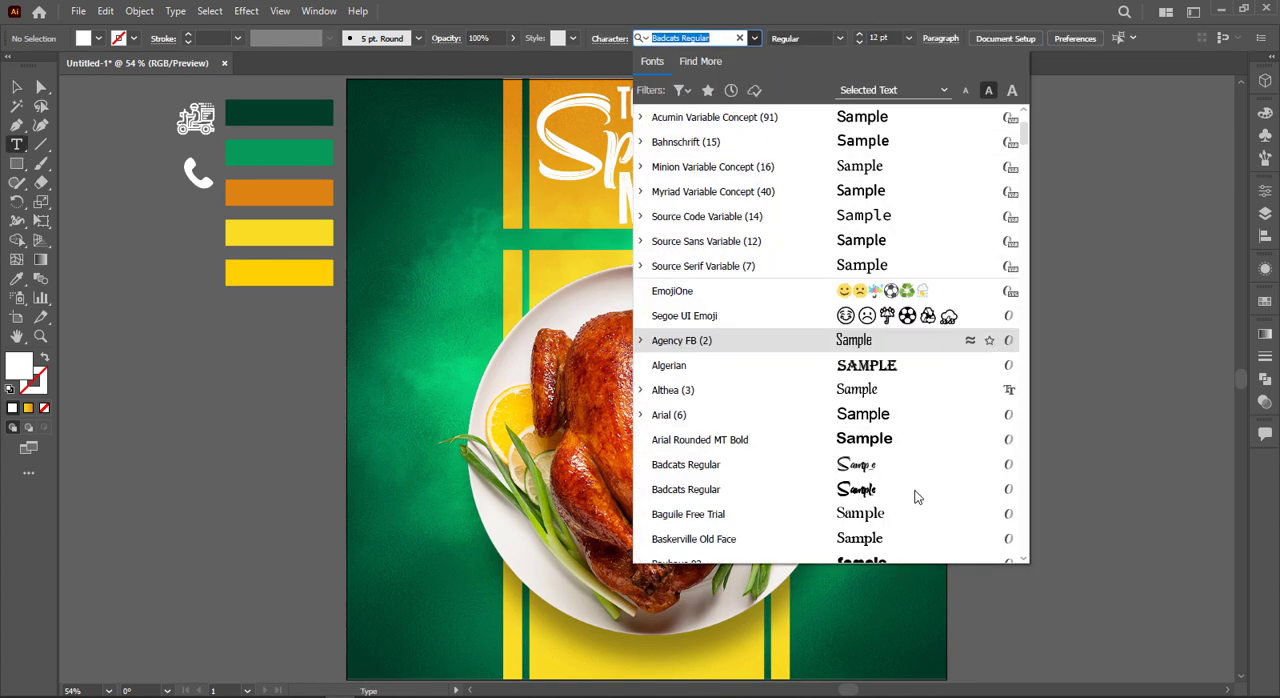
pyautogui.scroll(-1, 897, 464)
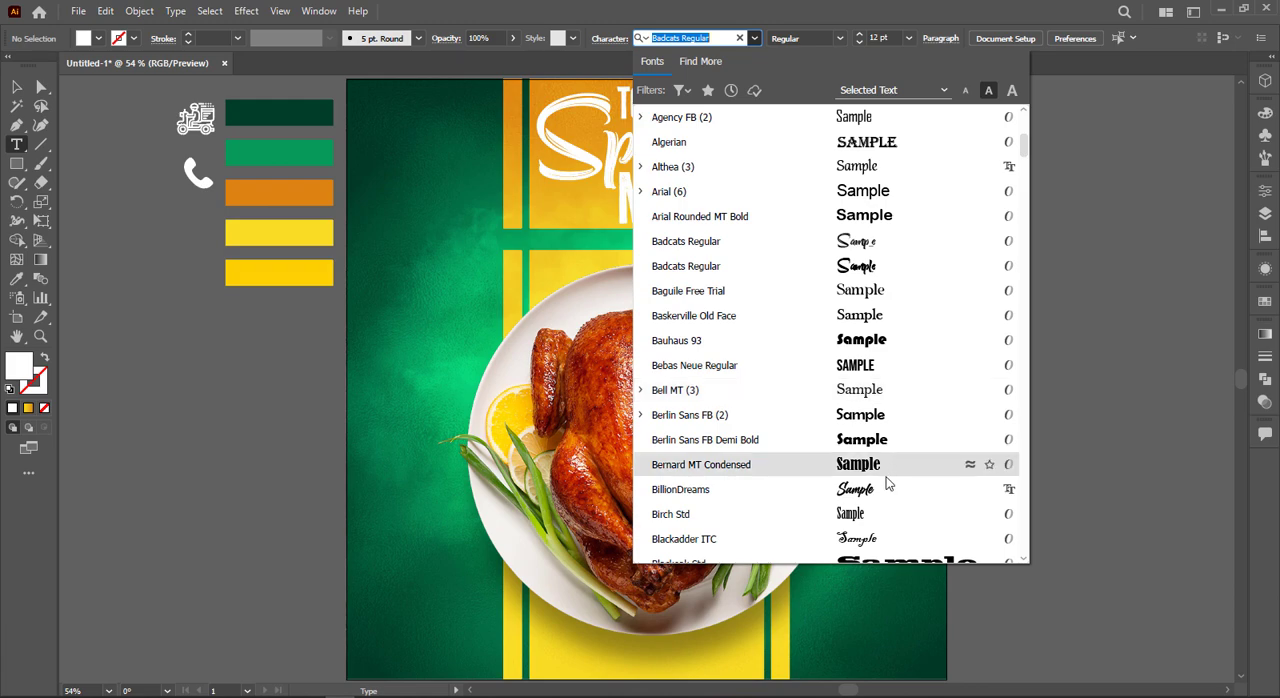
pyautogui.click(876, 491)
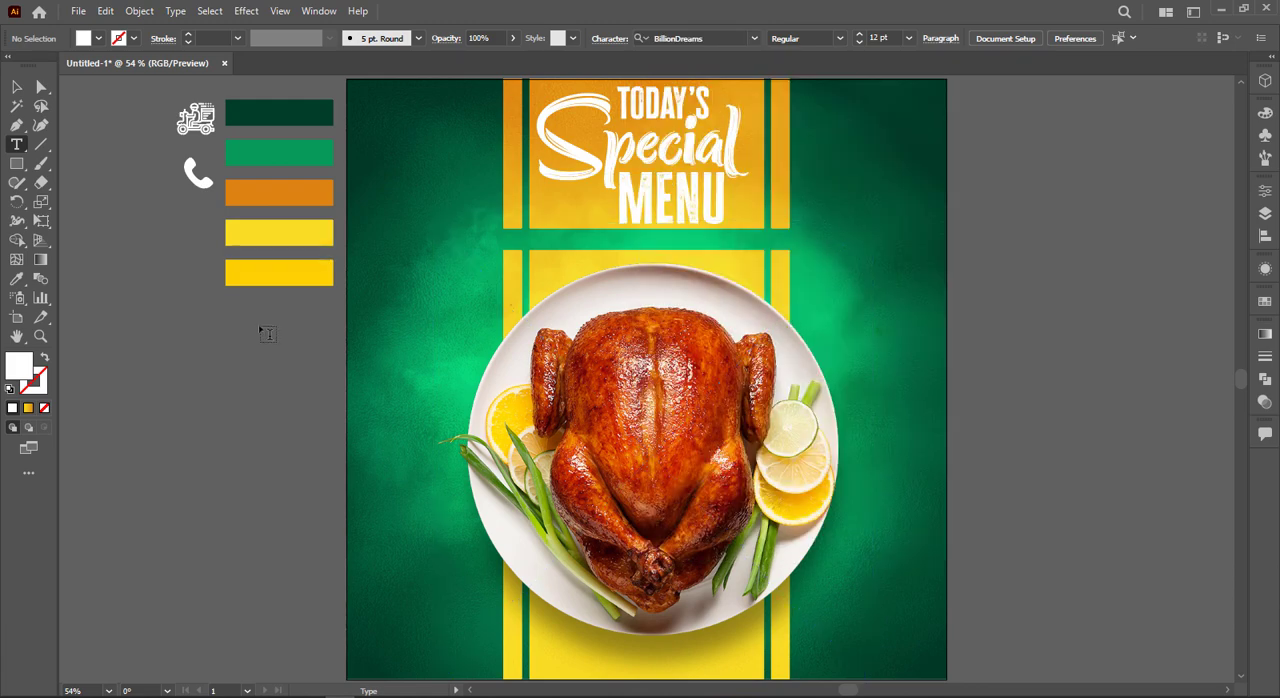
pyautogui.hotkey('ctrl', 'alt', '2')
pyautogui.click(163, 431)
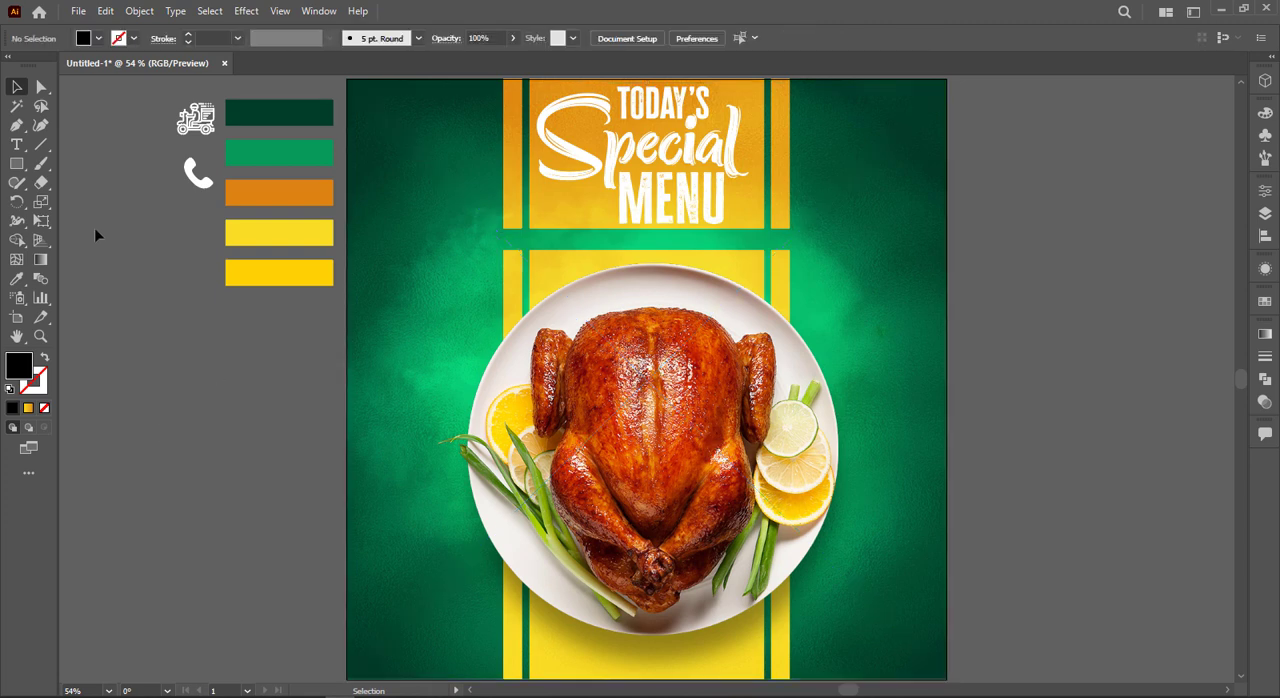
# Step: Paste the tagline "Turn your boring day into a tasty day" as text and move it onto the green strip below the headline
pyautogui.click(22, 147)
pyautogui.click(161, 392)
pyautogui.write('"Turn your boring day into a tasty day"')
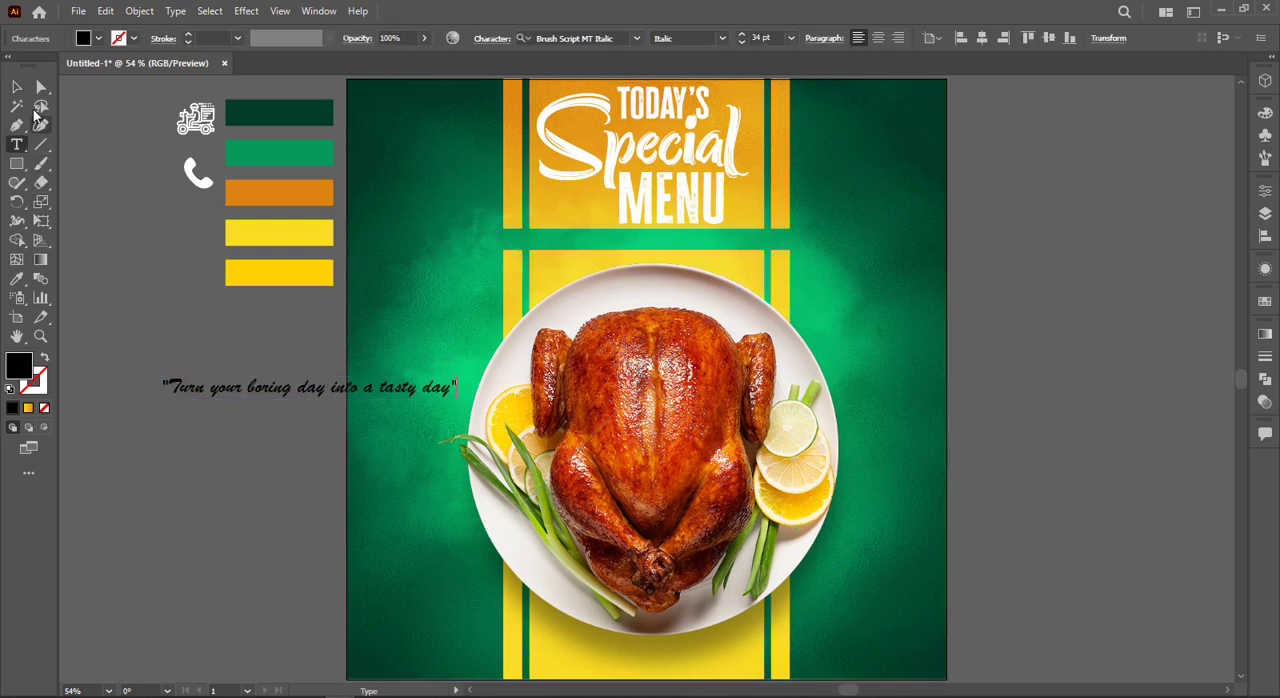
pyautogui.press('Escape')
pyautogui.moveTo(370, 382); pyautogui.dragTo(670, 245)
# Step: Try the yellow, orange and dark green palette colours on the tagline
pyautogui.press('i')
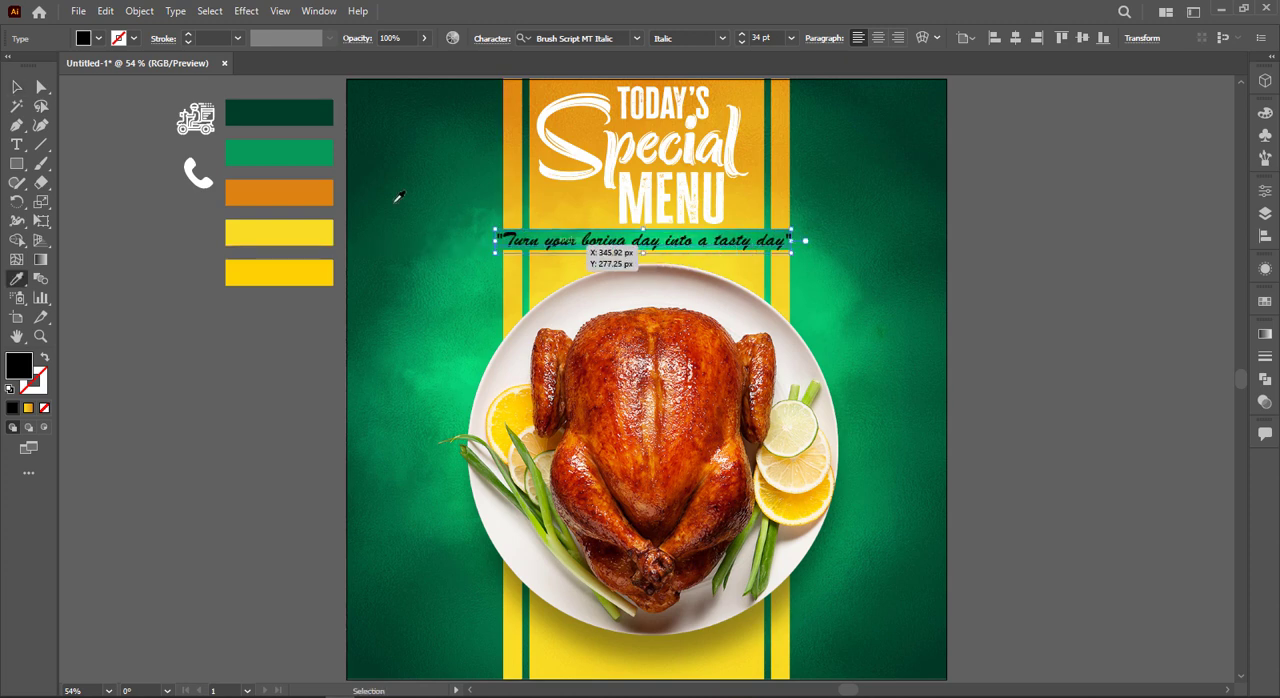
pyautogui.click(286, 239)
pyautogui.click(304, 183)
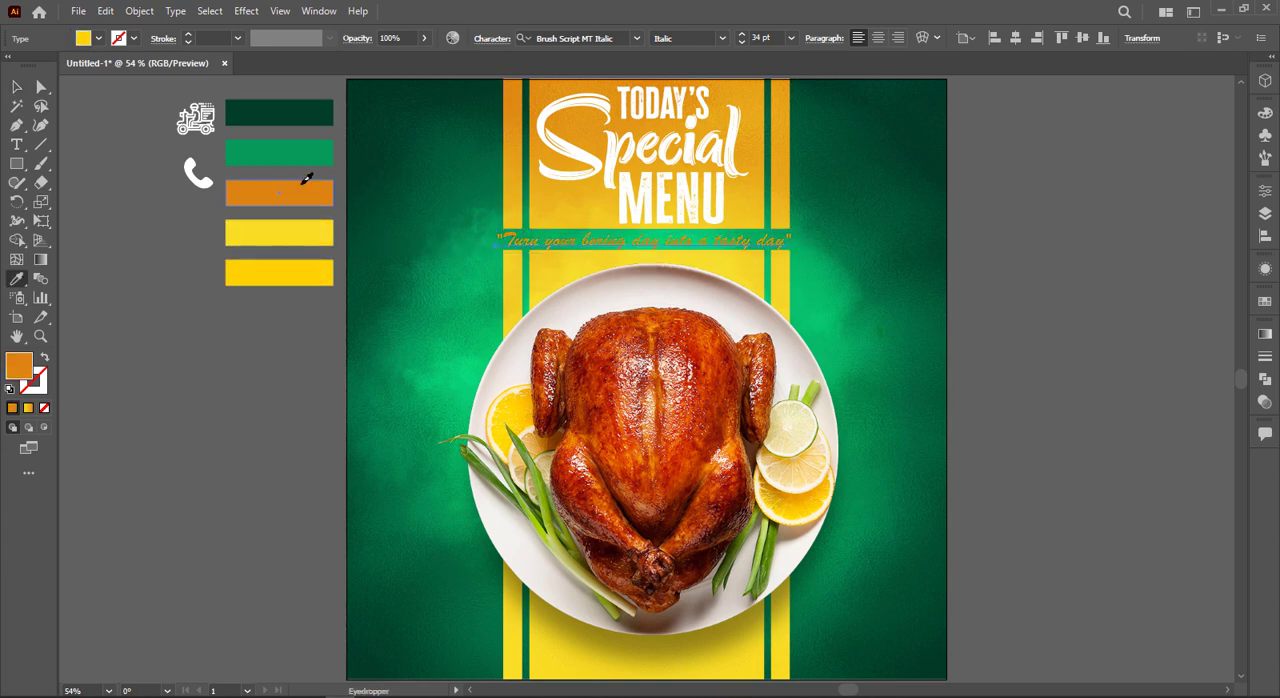
pyautogui.click(309, 114)
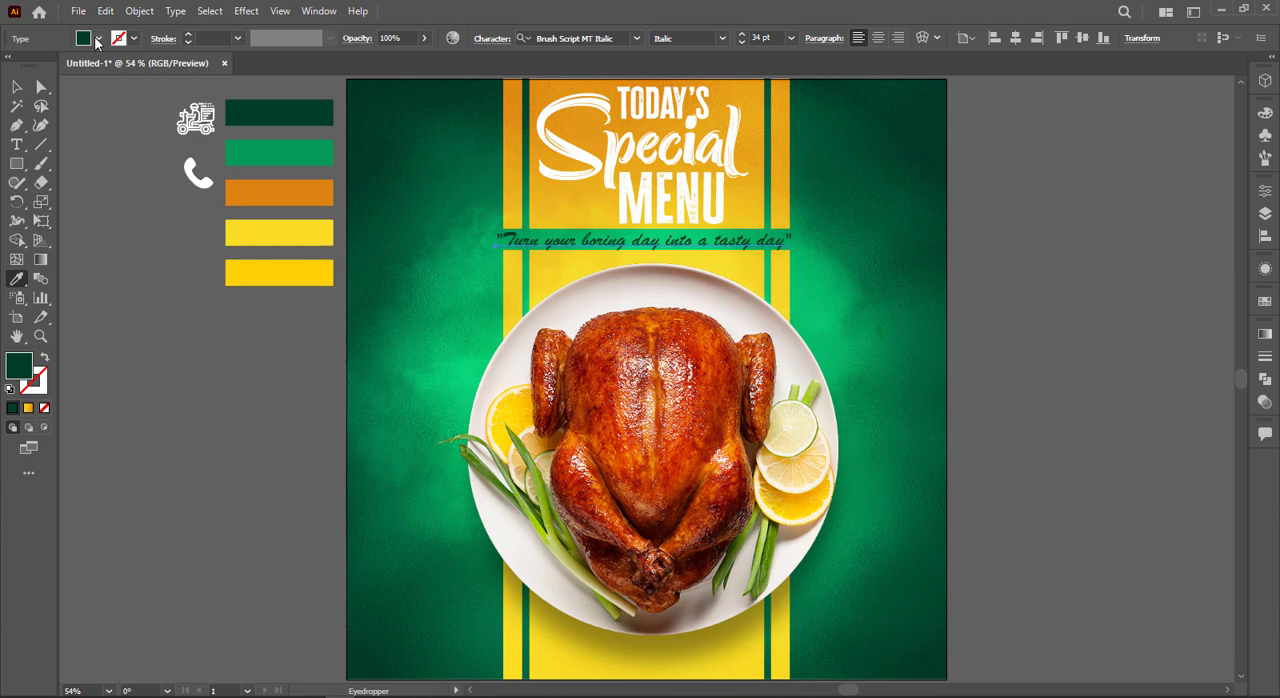
# Step: Try a white fill on the tagline
pyautogui.click(97, 38)
pyautogui.click(34, 66)
pyautogui.click(455, 7)
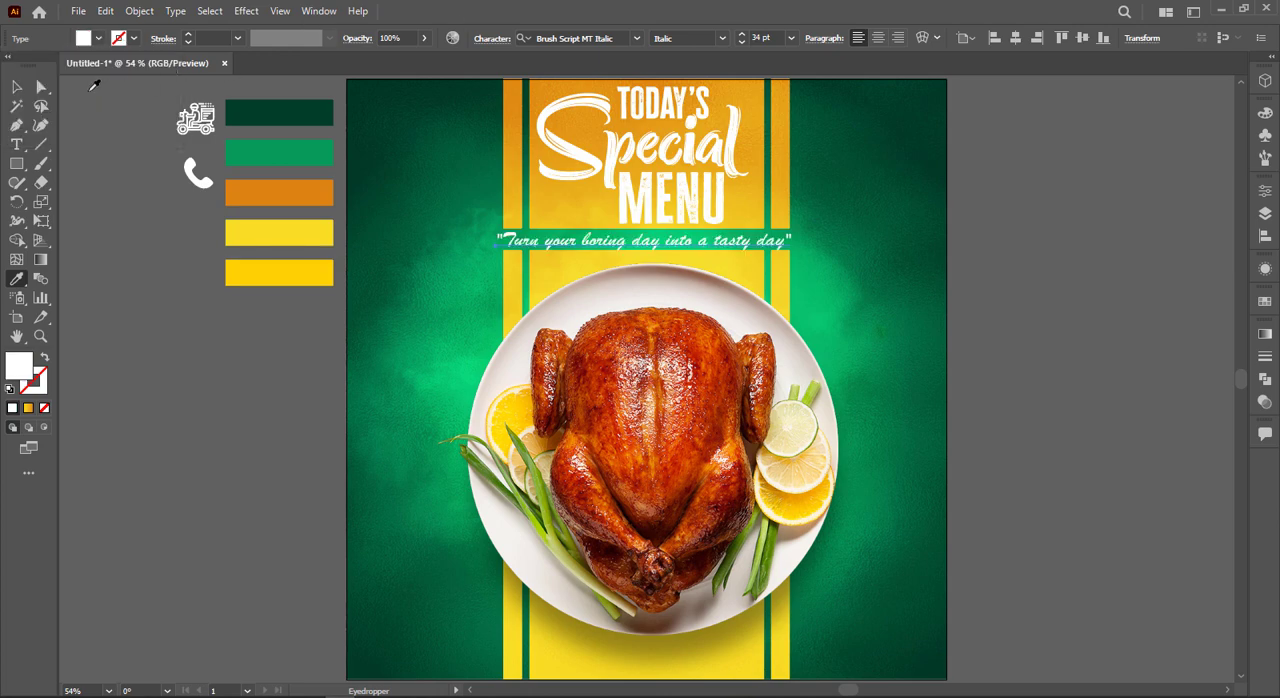
pyautogui.click(95, 250)
# Step: Nudge the tagline slightly to the right along the green strip between the two striped panels
pyautogui.scroll(2, 937, 315)
pyautogui.moveTo(690, 213); pyautogui.dragTo(873, 309)
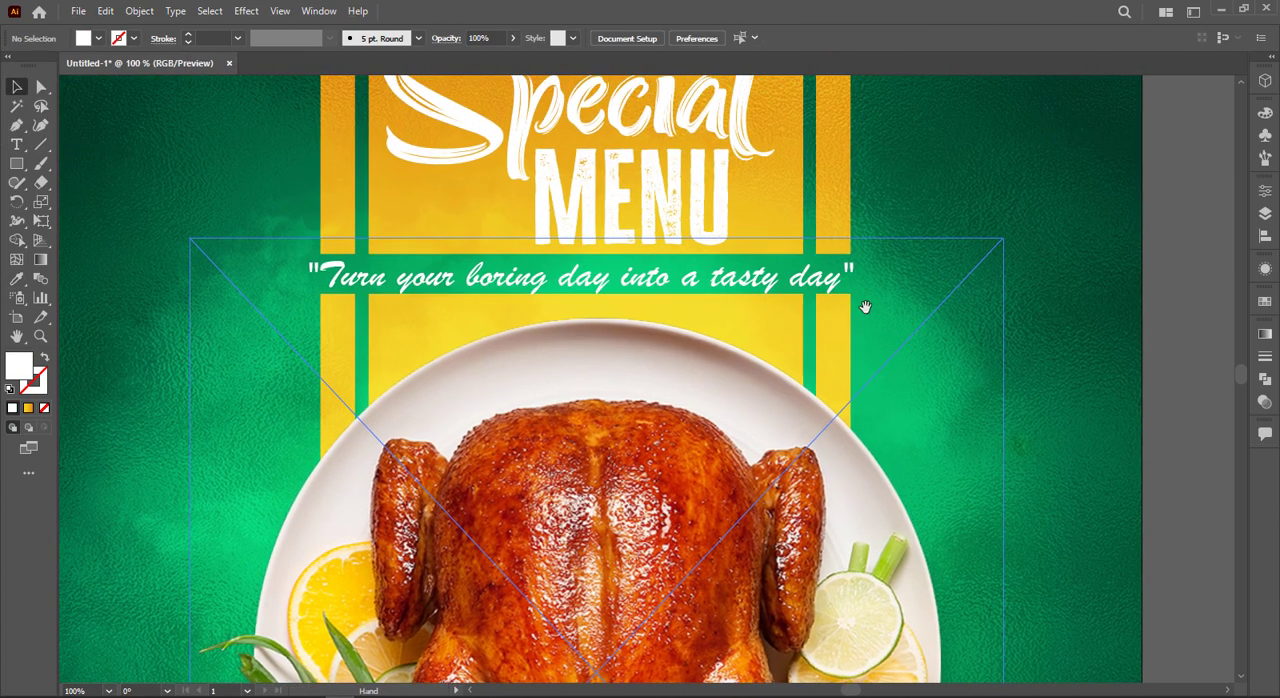
pyautogui.click(760, 293)
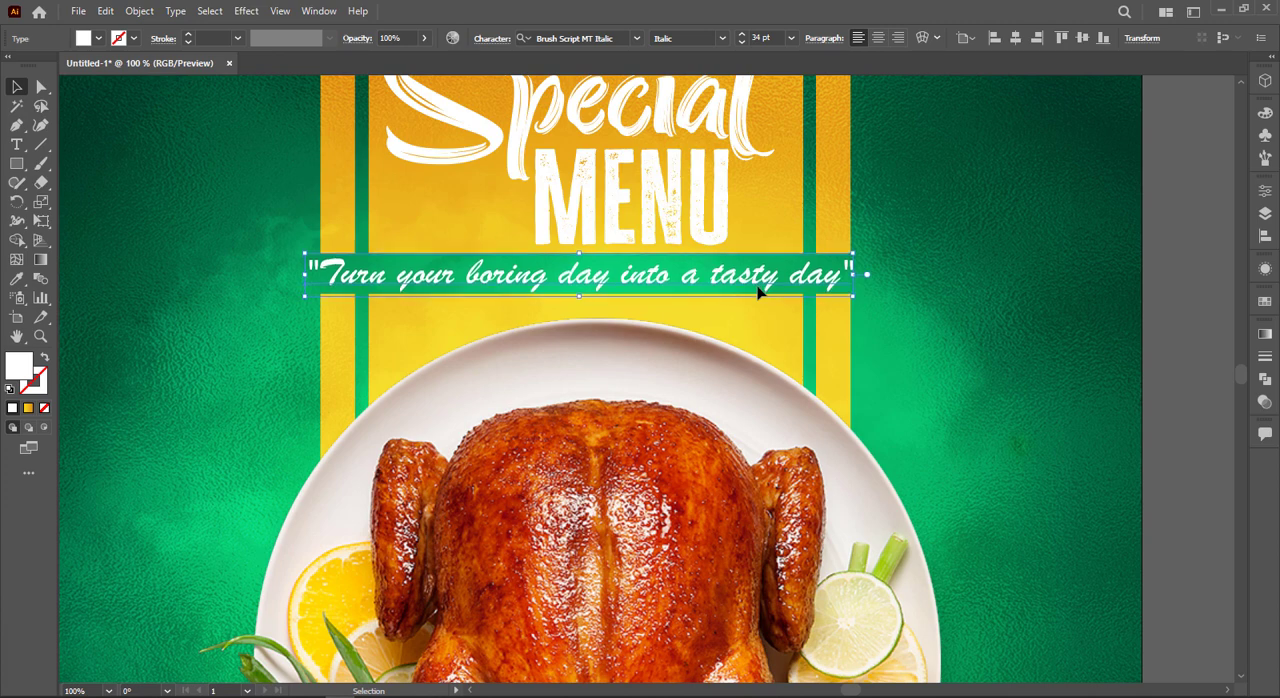
pyautogui.press('Right')
pyautogui.press('Right')
pyautogui.press('Right')
pyautogui.press('Right')
pyautogui.press('Right')
pyautogui.press('Right')
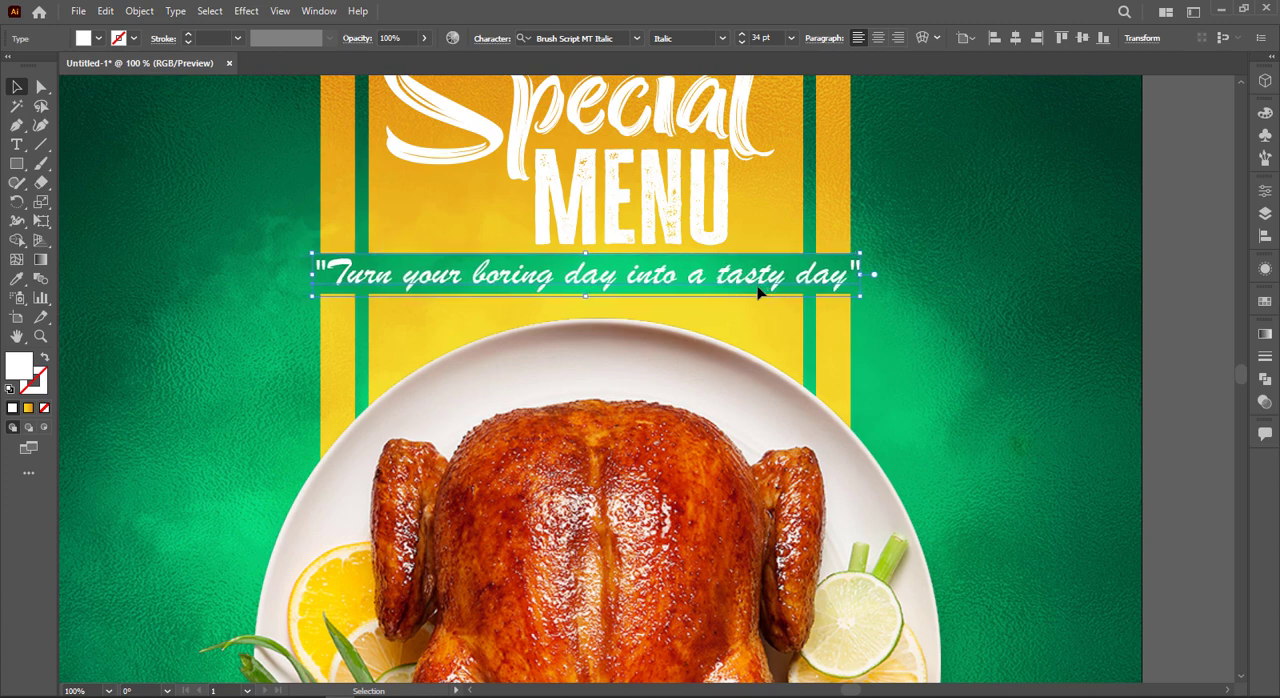
# Step: Recolour the tagline with an orange-red sampled from the roast chicken and deselect it
pyautogui.press('i')
pyautogui.click(690, 441)
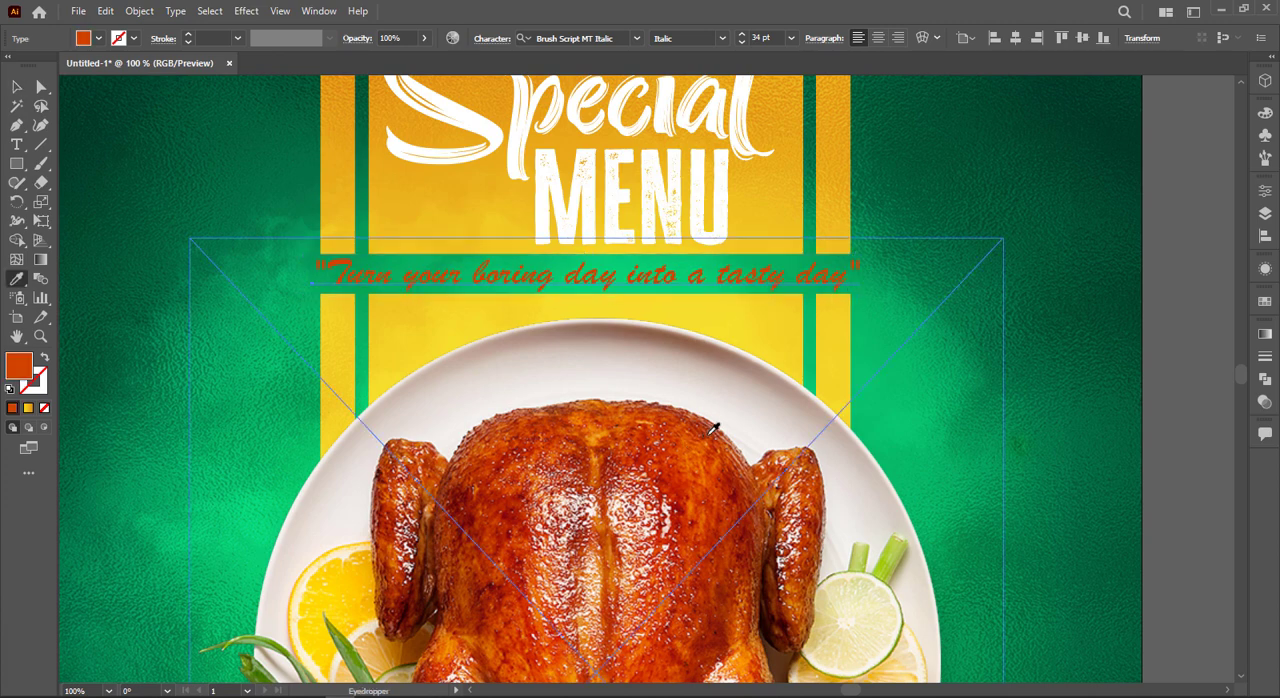
pyautogui.hotkey('ctrl', '0')
pyautogui.hotkey('ctrl', 'shift', 'a')
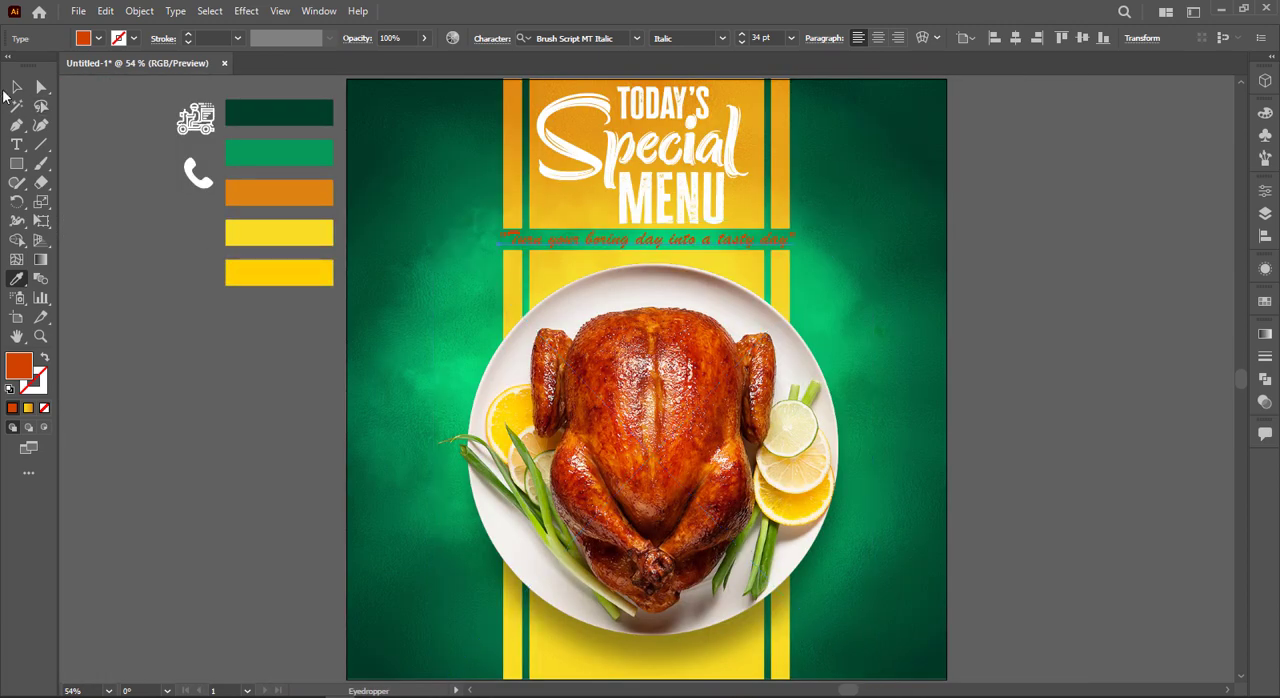
pyautogui.click(16, 87)
pyautogui.click(143, 336)
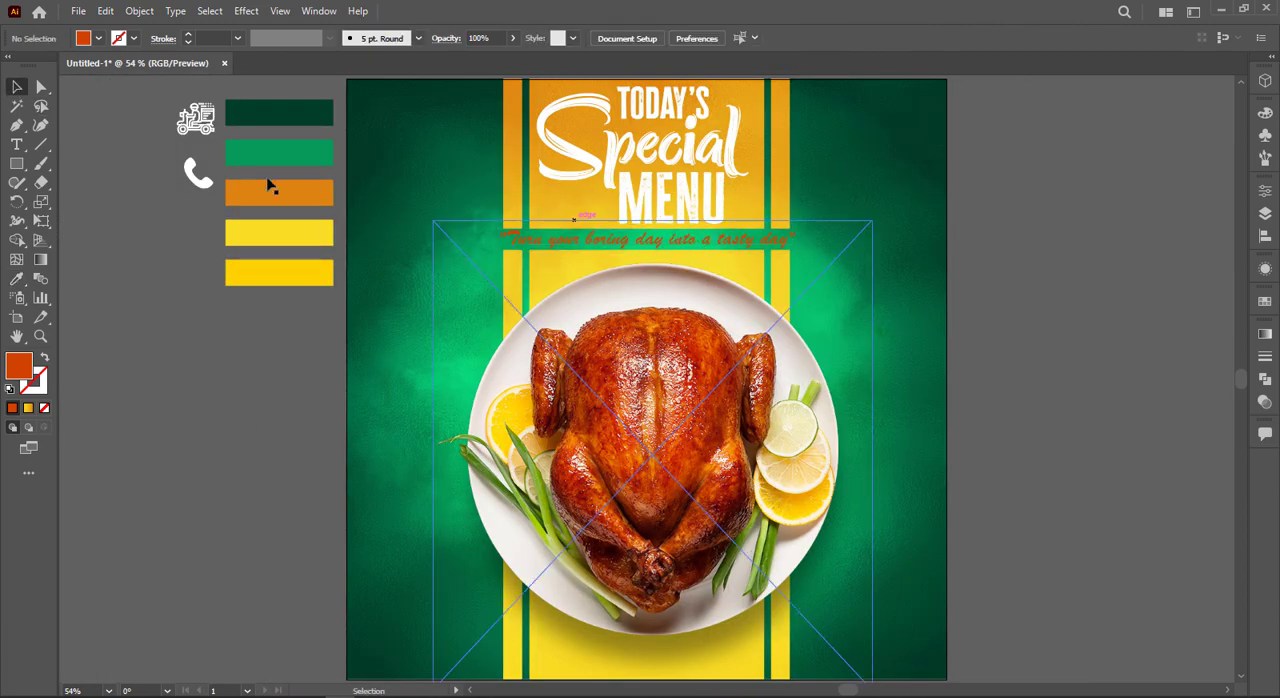
# Step: Try a thin white stroke of 0.75 pt on the orange-red tagline, then undo it
pyautogui.click(793, 238)
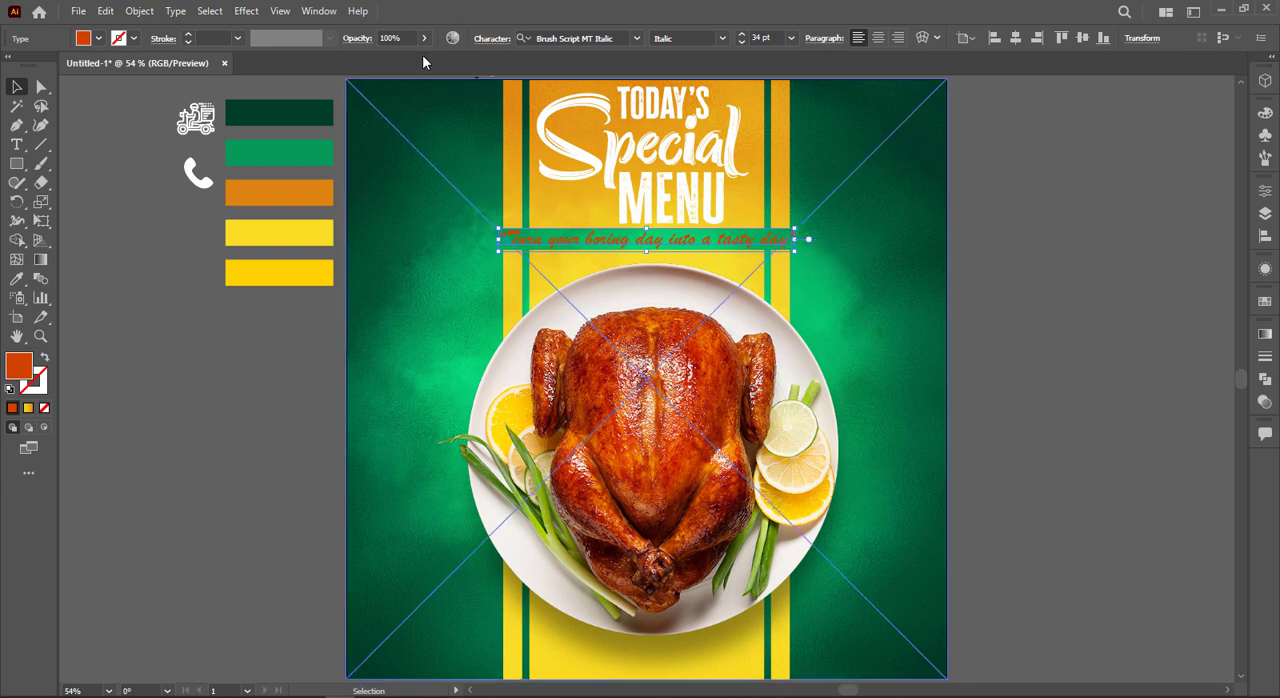
pyautogui.click(134, 39)
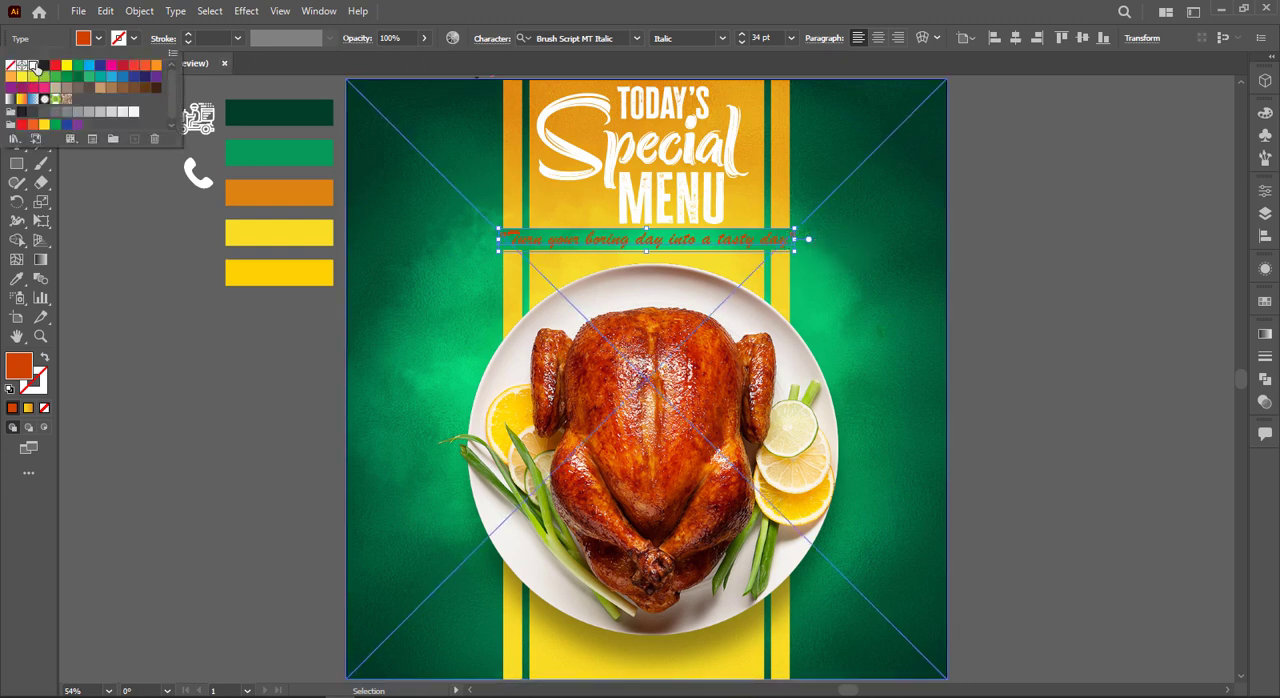
pyautogui.click(35, 66)
pyautogui.click(188, 42)
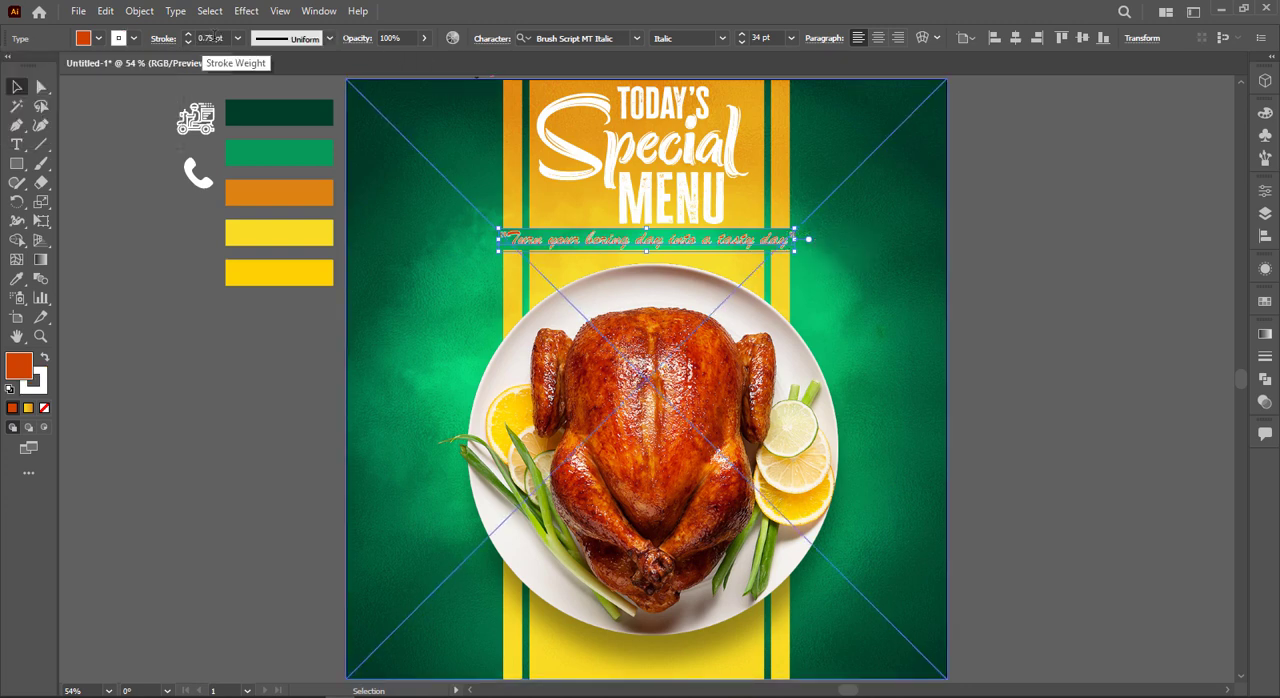
pyautogui.click(851, 289)
pyautogui.hotkey('ctrl', 'z')
pyautogui.hotkey('ctrl', 'z')
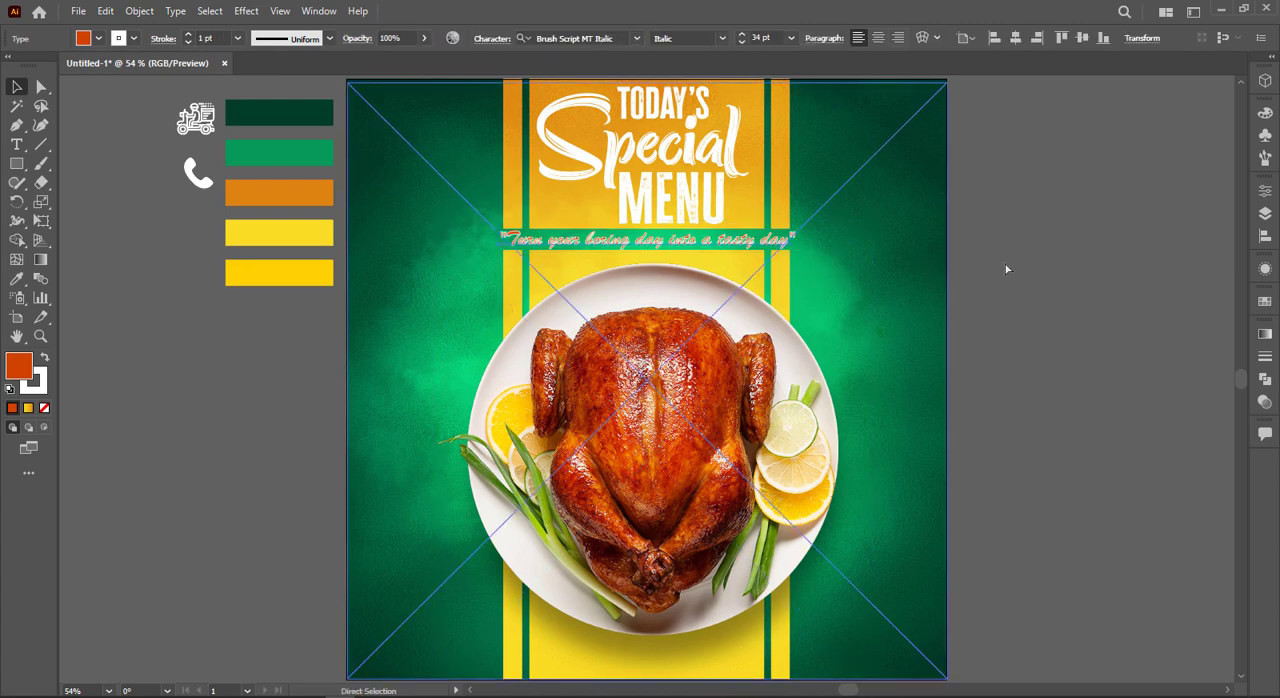
pyautogui.click(1080, 269)
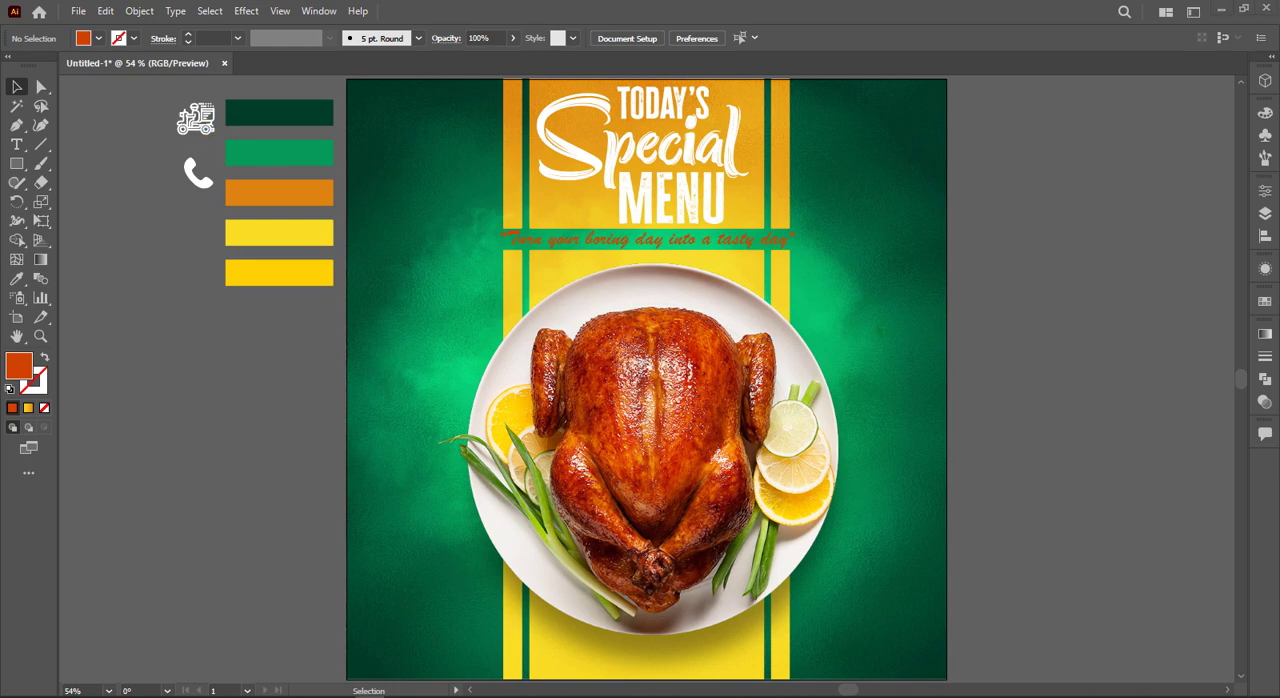
# Step: Add the text "DELEVERY" on the empty canvas beside the artboard
pyautogui.scroll(2, 317, 500)
pyautogui.moveTo(289, 481); pyautogui.dragTo(204, 390)
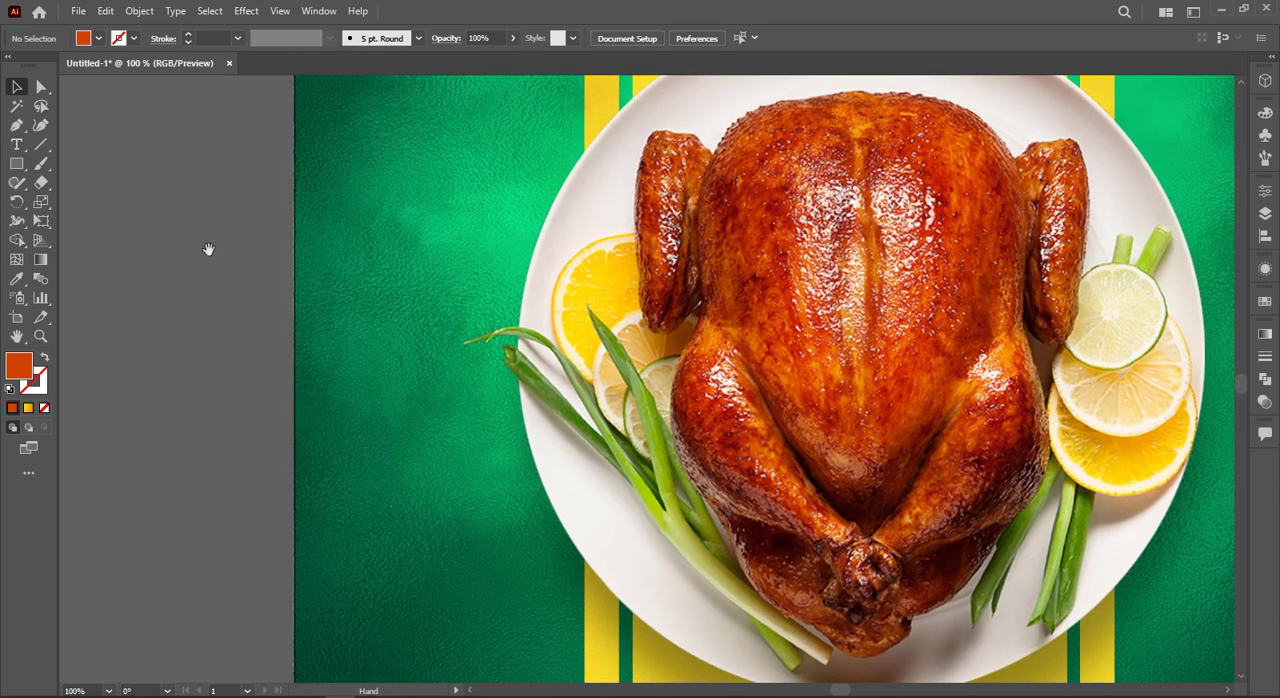
pyautogui.click(16, 147)
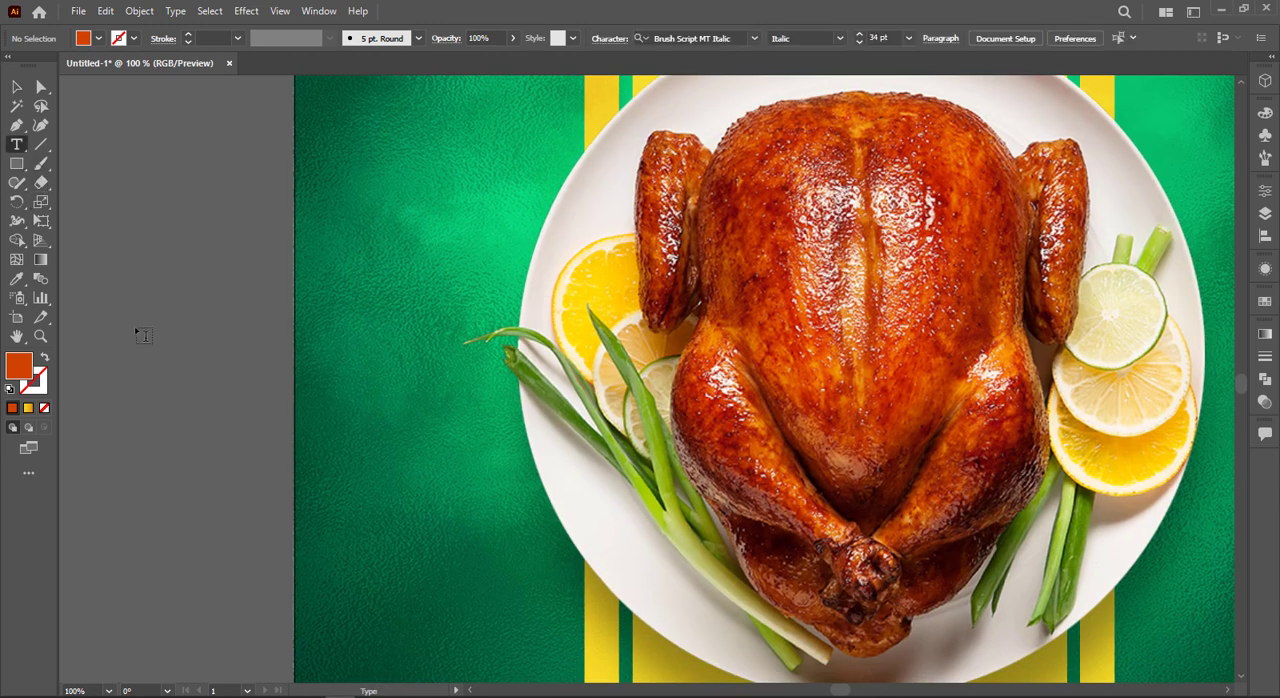
pyautogui.click(140, 335)
pyautogui.write('S')
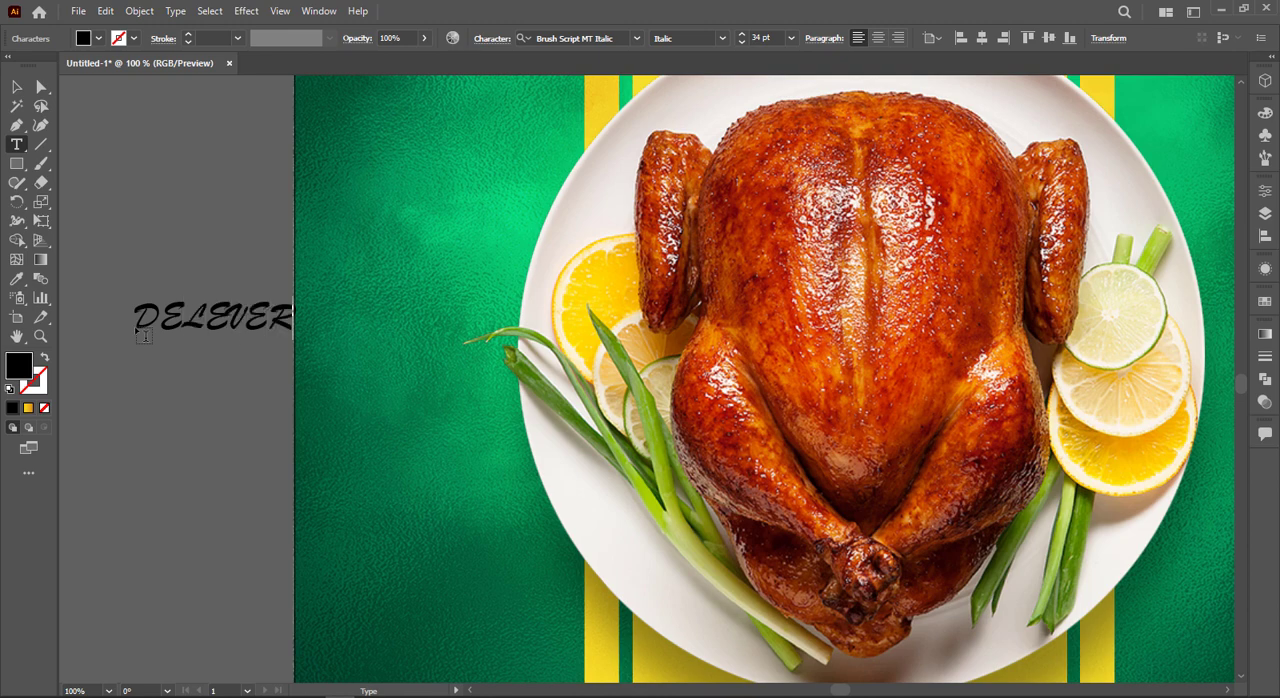
pyautogui.press('Escape')
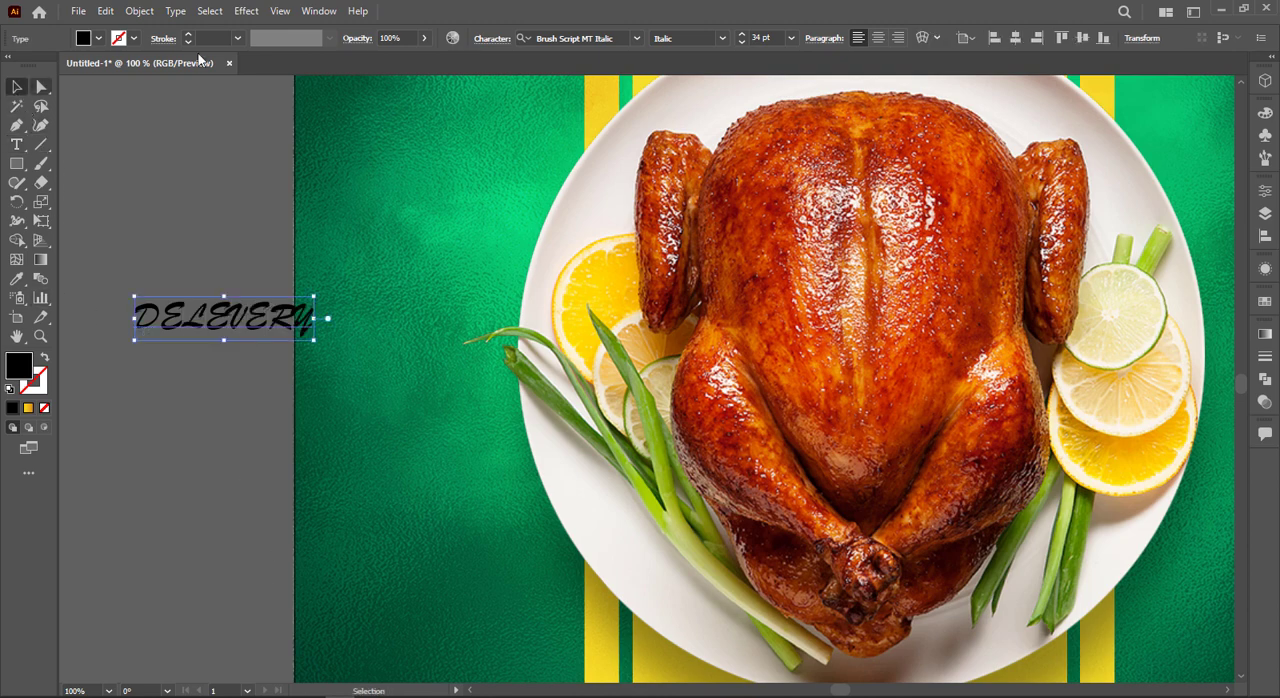
# Step: Set the DELEVERY text in Cheddar Gothic Rough Regular
pyautogui.click(554, 31)
pyautogui.write('c')
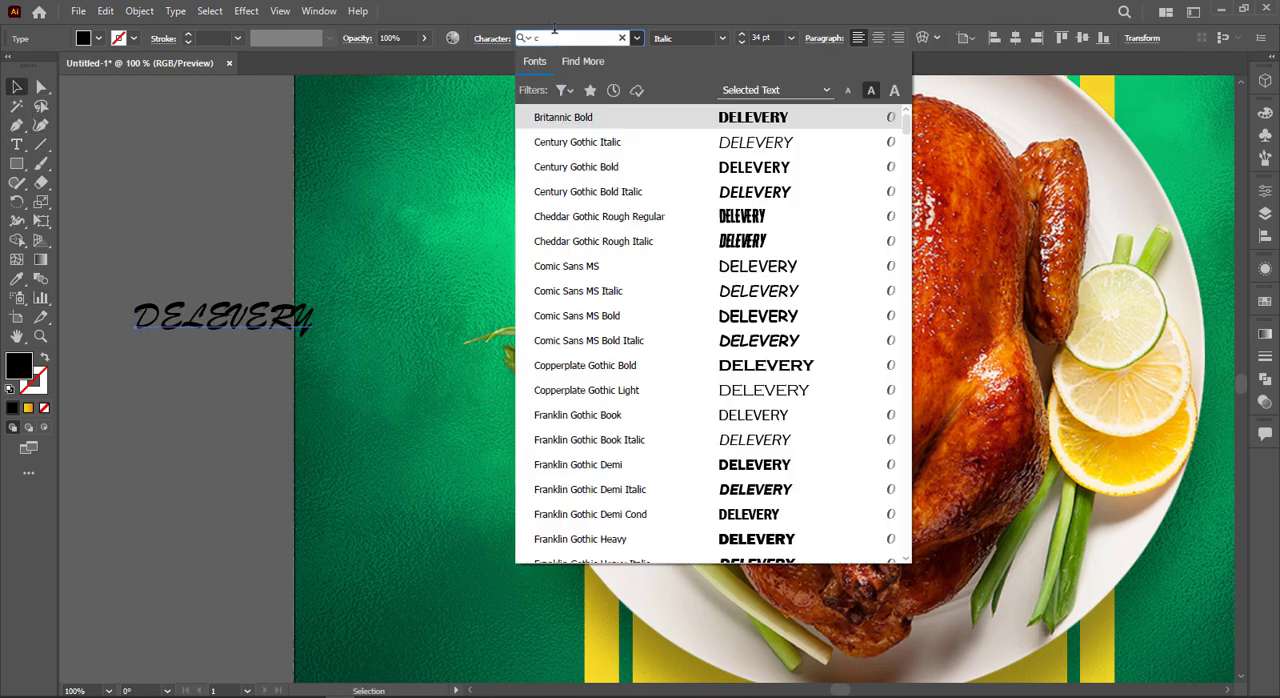
pyautogui.click(772, 217)
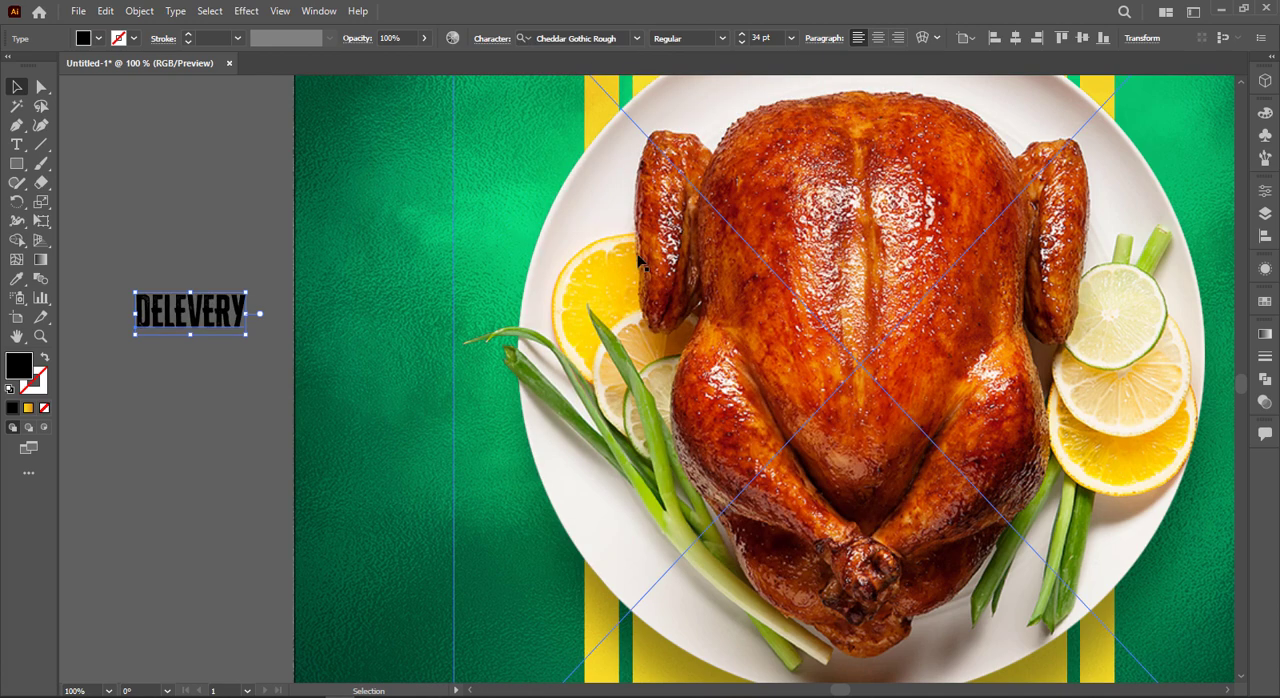
# Step: Duplicate the DELEVERY text directly above itself and change the copy to "FREE"
pyautogui.moveTo(182, 318); pyautogui.dragTo(180, 275)
pyautogui.doubleClick(175, 268)
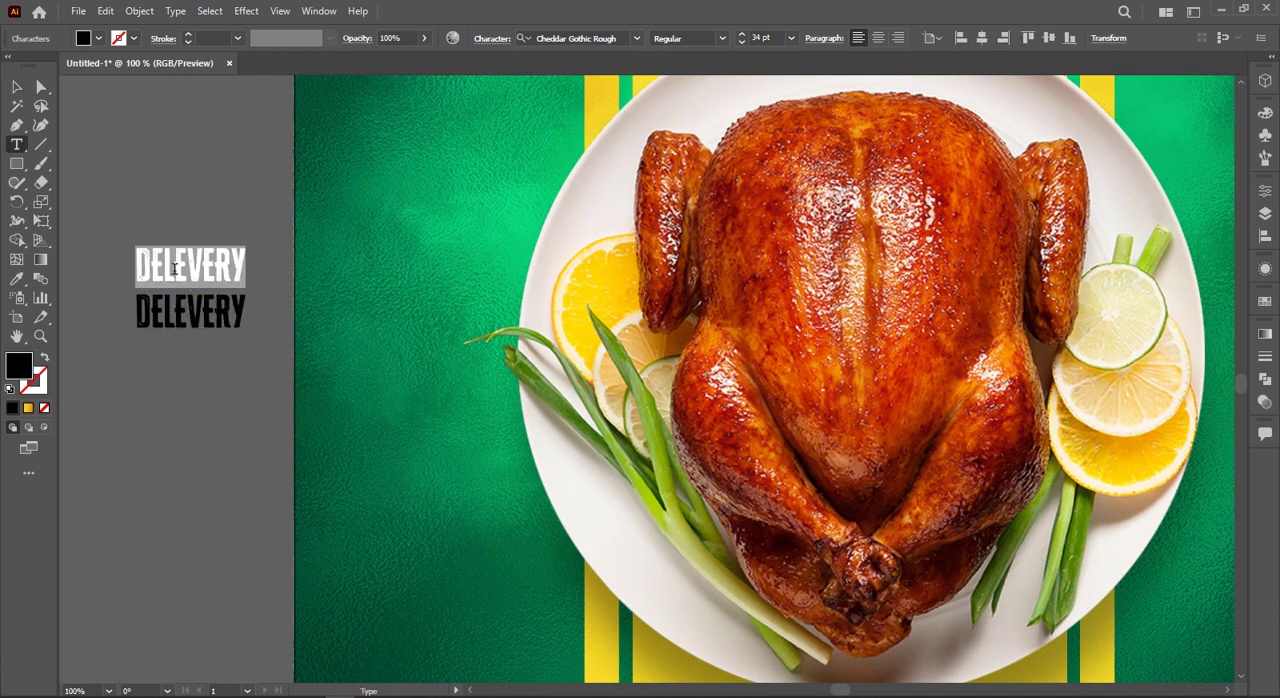
pyautogui.write('FREE')
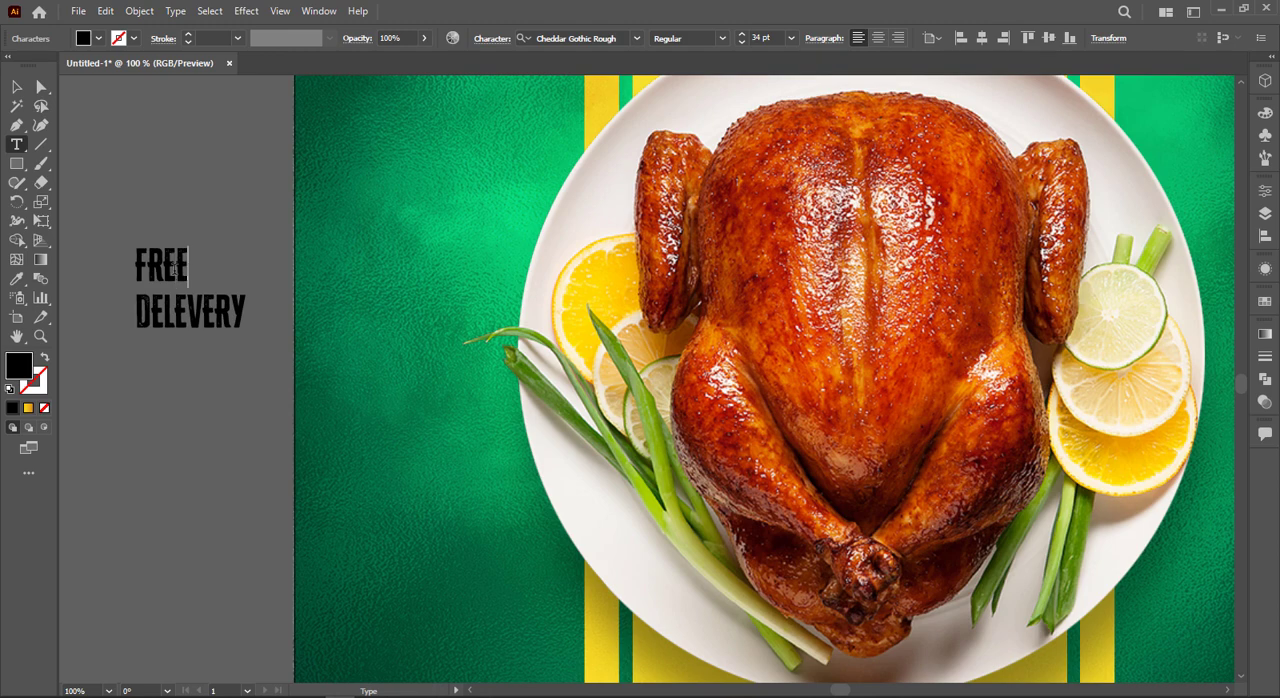
pyautogui.click(18, 87)
# Step: Move the scooter icon next to the FREE text and reflect it across the vertical axis
pyautogui.scroll(-1, 226, 214)
pyautogui.moveTo(224, 163); pyautogui.dragTo(314, 289)
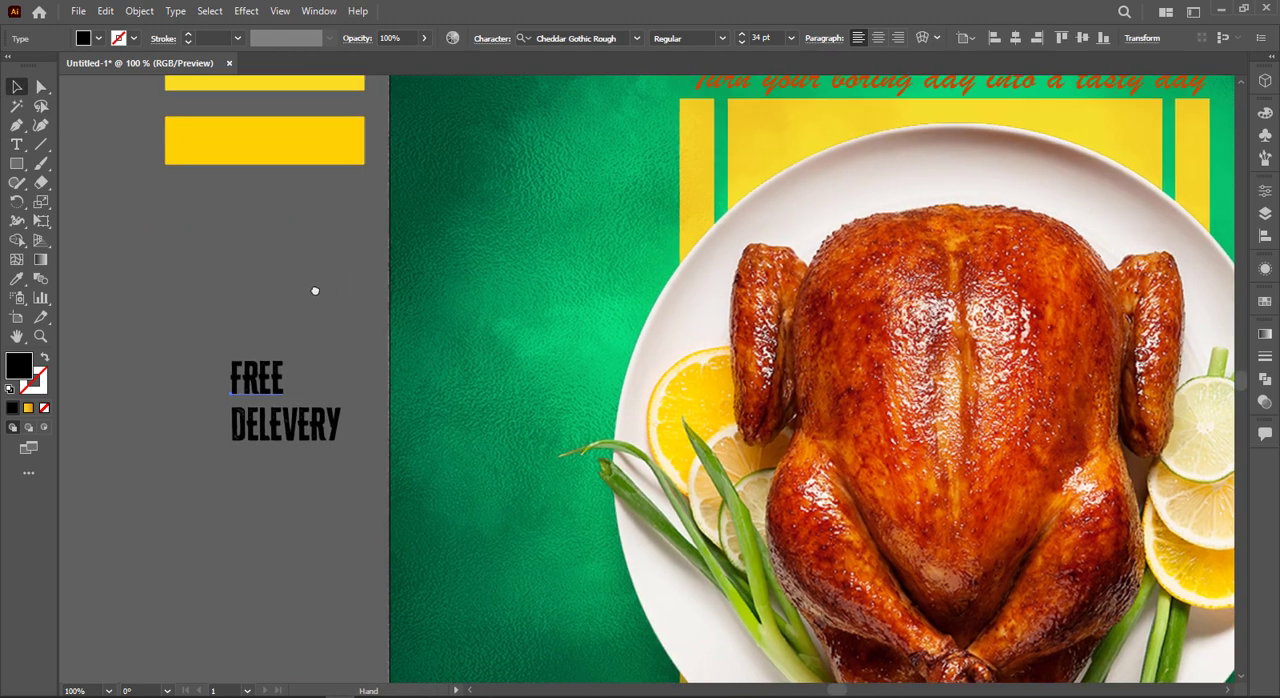
pyautogui.scroll(-1, 322, 268)
pyautogui.scroll(3, 314, 308)
pyautogui.moveTo(180, 92); pyautogui.dragTo(330, 410)
pyautogui.rightClick(330, 410)
pyautogui.moveTo(371, 580)
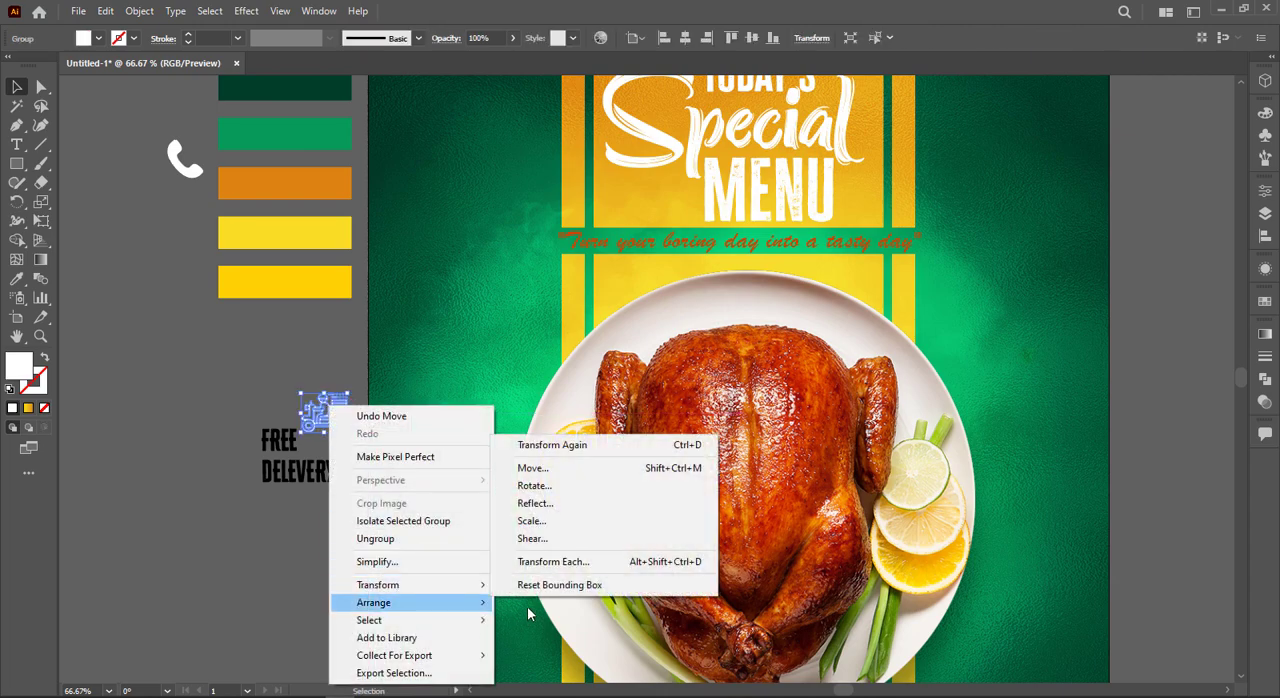
pyautogui.click(520, 515)
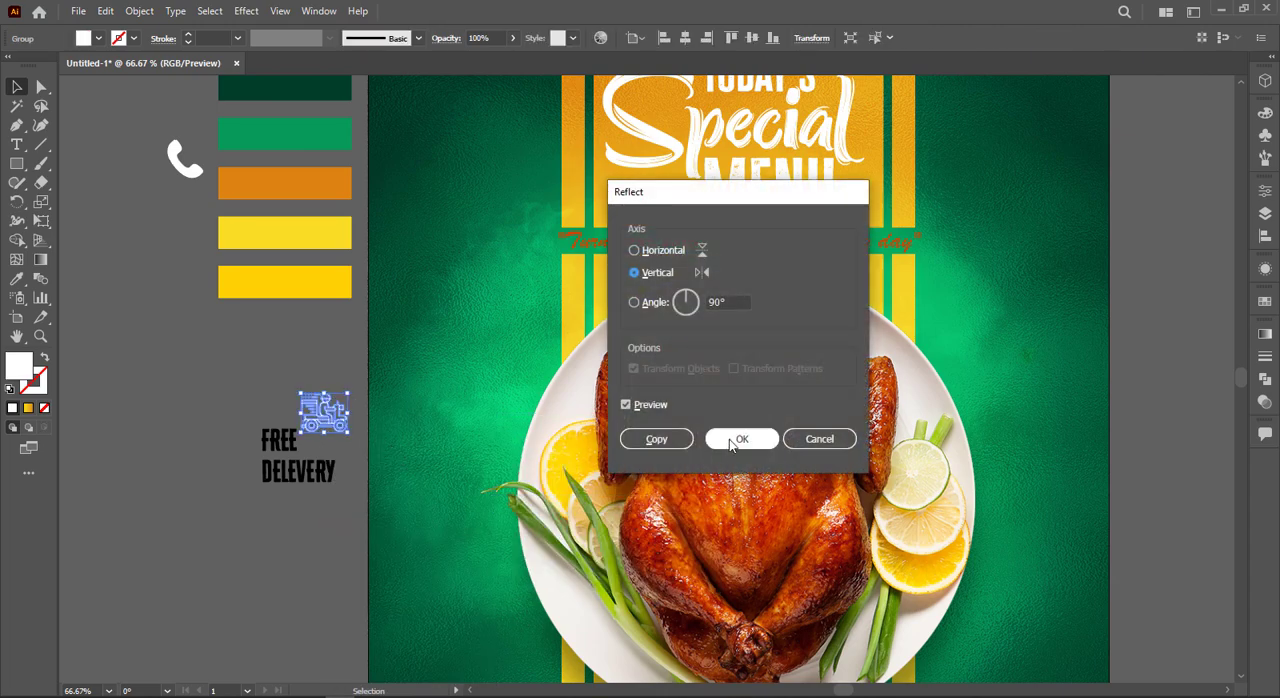
pyautogui.click(740, 439)
# Step: Shrink the scooter icon to fit beside FREE and scale DELEVERY beneath them to match their combined width
pyautogui.scroll(3, 386, 444)
pyautogui.moveTo(355, 414); pyautogui.dragTo(360, 463)
pyautogui.click(322, 520)
pyautogui.moveTo(338, 539); pyautogui.dragTo(328, 508)
pyautogui.moveTo(323, 402); pyautogui.dragTo(350, 392)
pyautogui.click(346, 489)
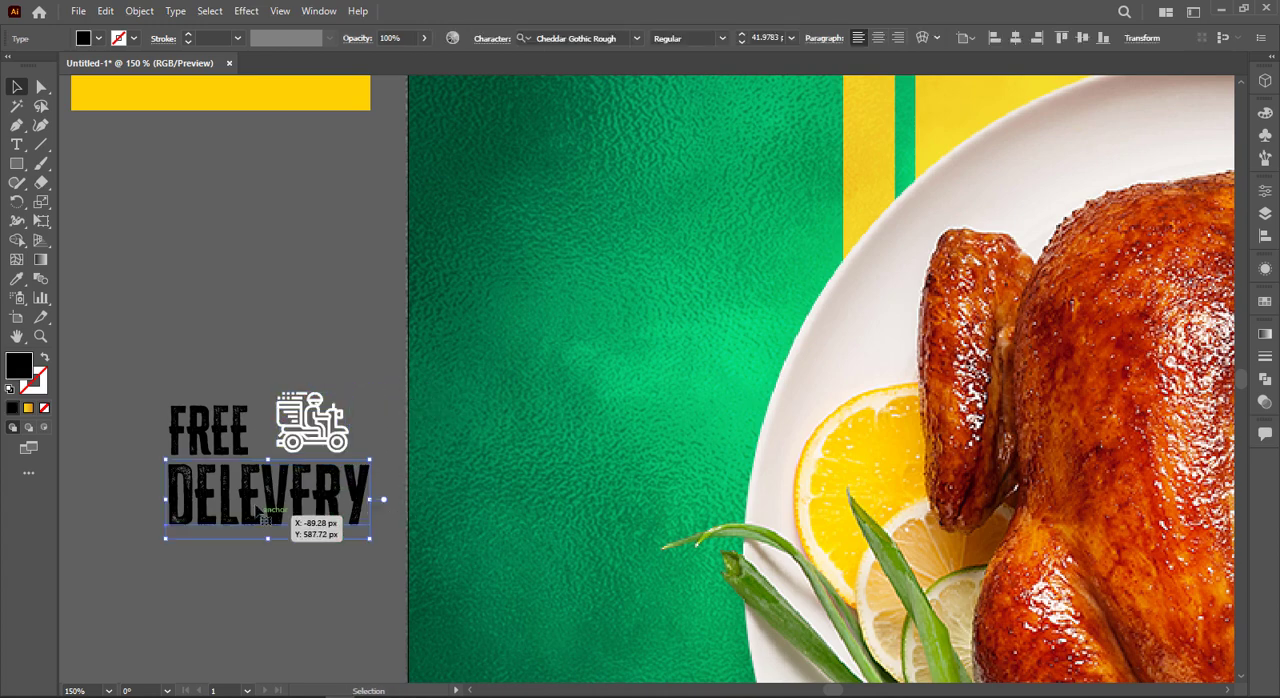
pyautogui.moveTo(284, 497); pyautogui.dragTo(281, 497)
pyautogui.click(323, 419)
pyautogui.moveTo(325, 424); pyautogui.dragTo(306, 430)
pyautogui.moveTo(333, 527)
pyautogui.mouseDown()
pyautogui.moveTo(344, 530)
pyautogui.moveTo(330, 521)
pyautogui.mouseUp()
# Step: Fill the FREE and DELEVERY texts with white
pyautogui.moveTo(170, 294); pyautogui.dragTo(226, 540)
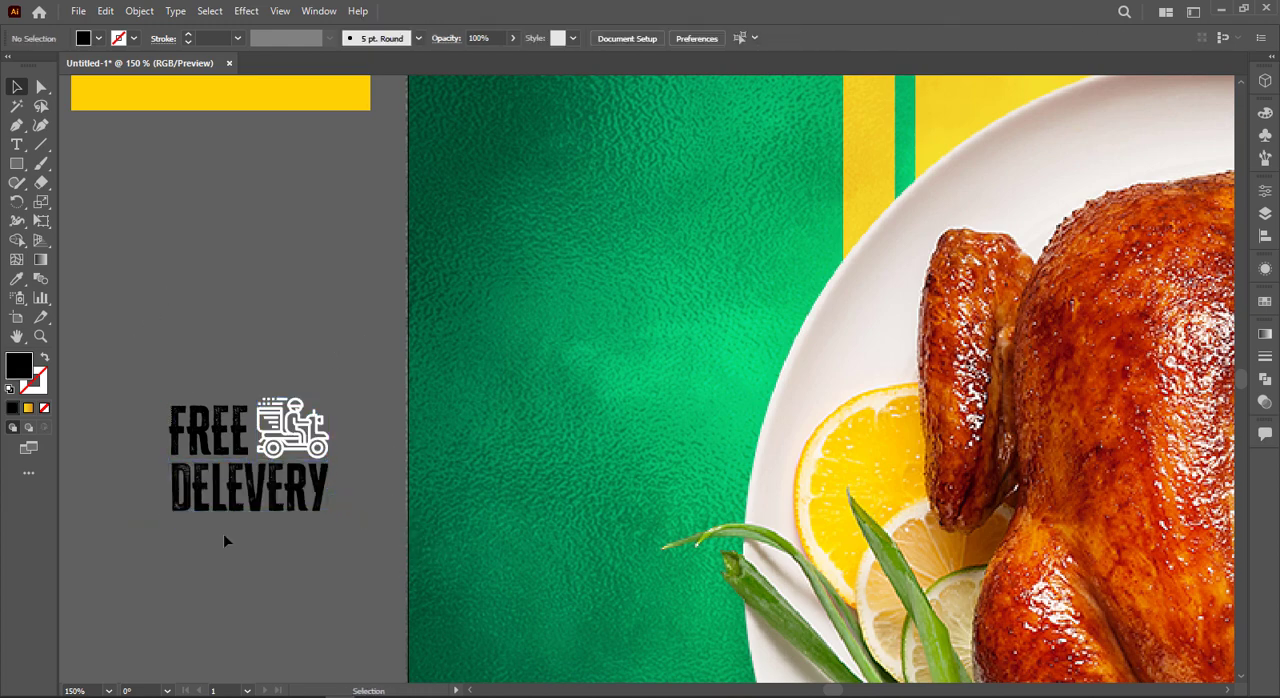
pyautogui.click(99, 40)
pyautogui.click(32, 65)
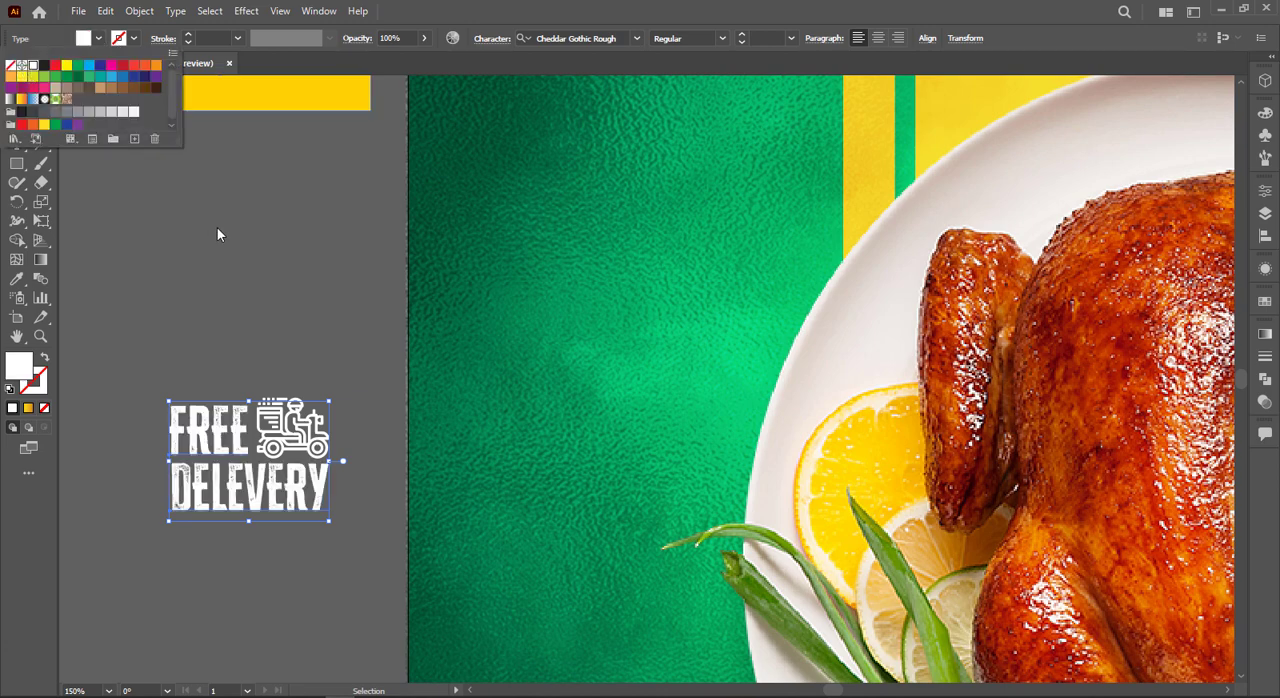
# Step: Recolor the scooter icon with the golden yellow sampled from the lowest palette swatch
pyautogui.click(255, 300)
pyautogui.click(295, 455)
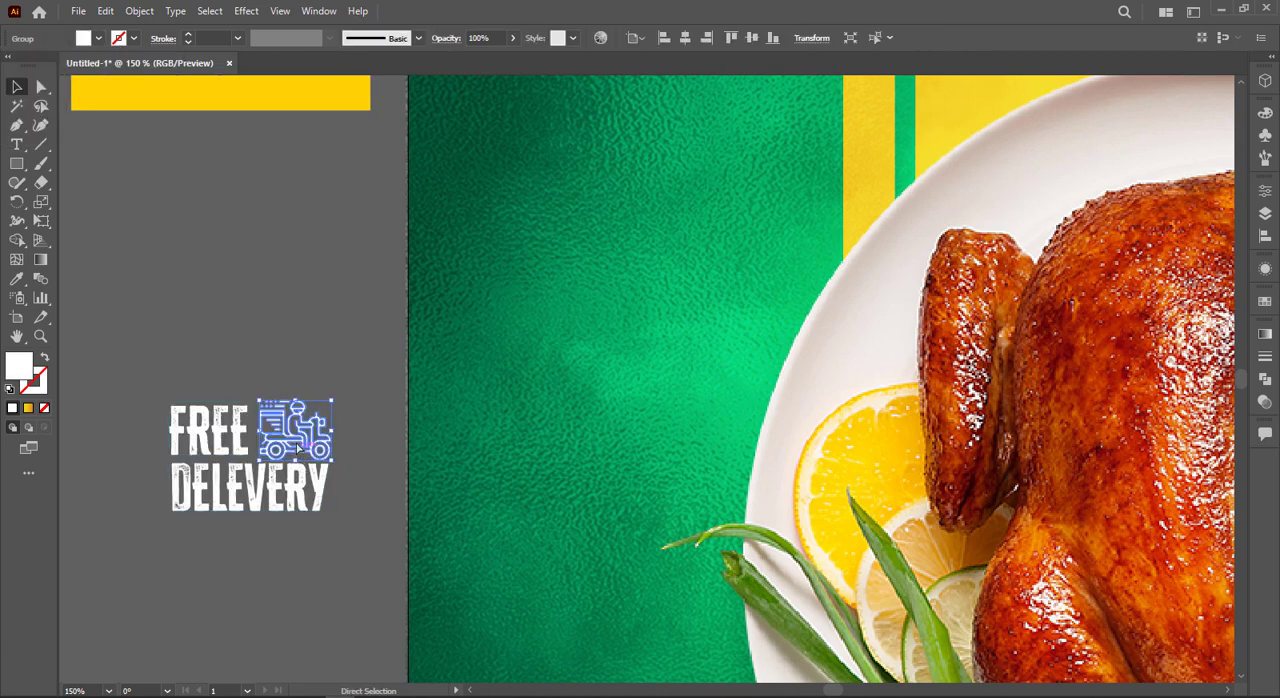
pyautogui.press('i')
pyautogui.click(289, 97)
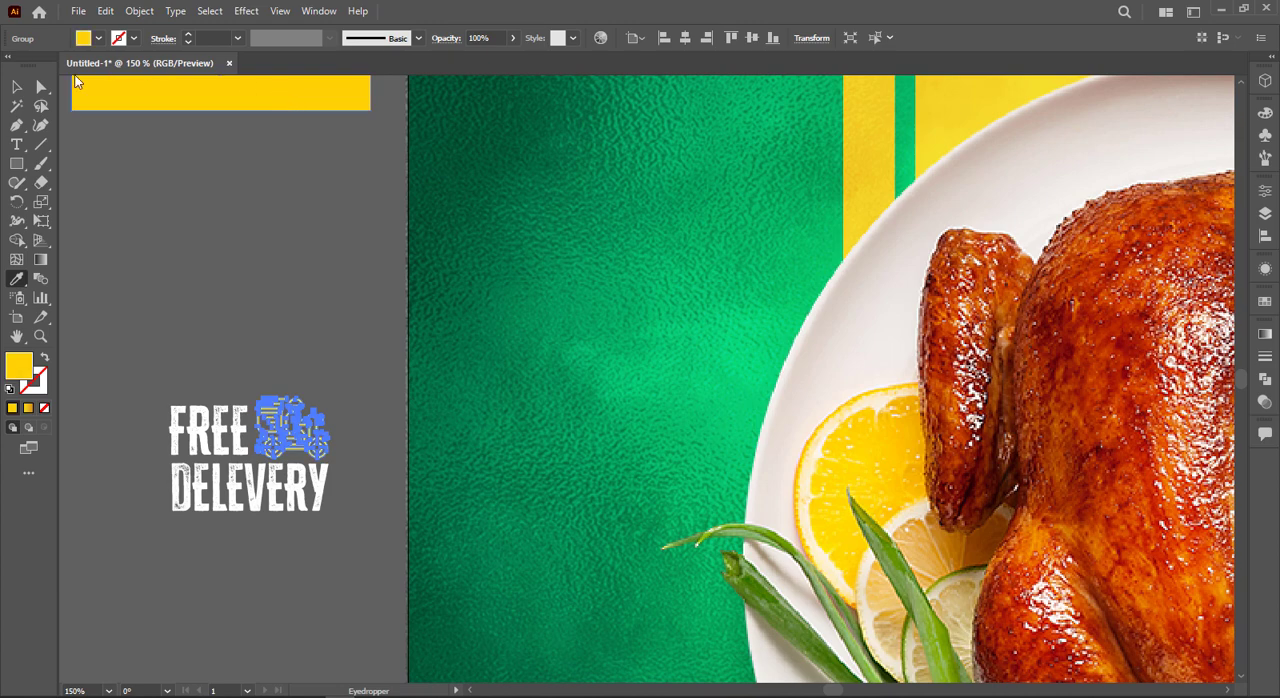
# Step: Group FREE, DELEVERY and the scooter icon and move the badge onto the artboard beside the plate
pyautogui.click(17, 87)
pyautogui.moveTo(106, 331); pyautogui.dragTo(641, 595)
pyautogui.hotkey('ctrl', '0')
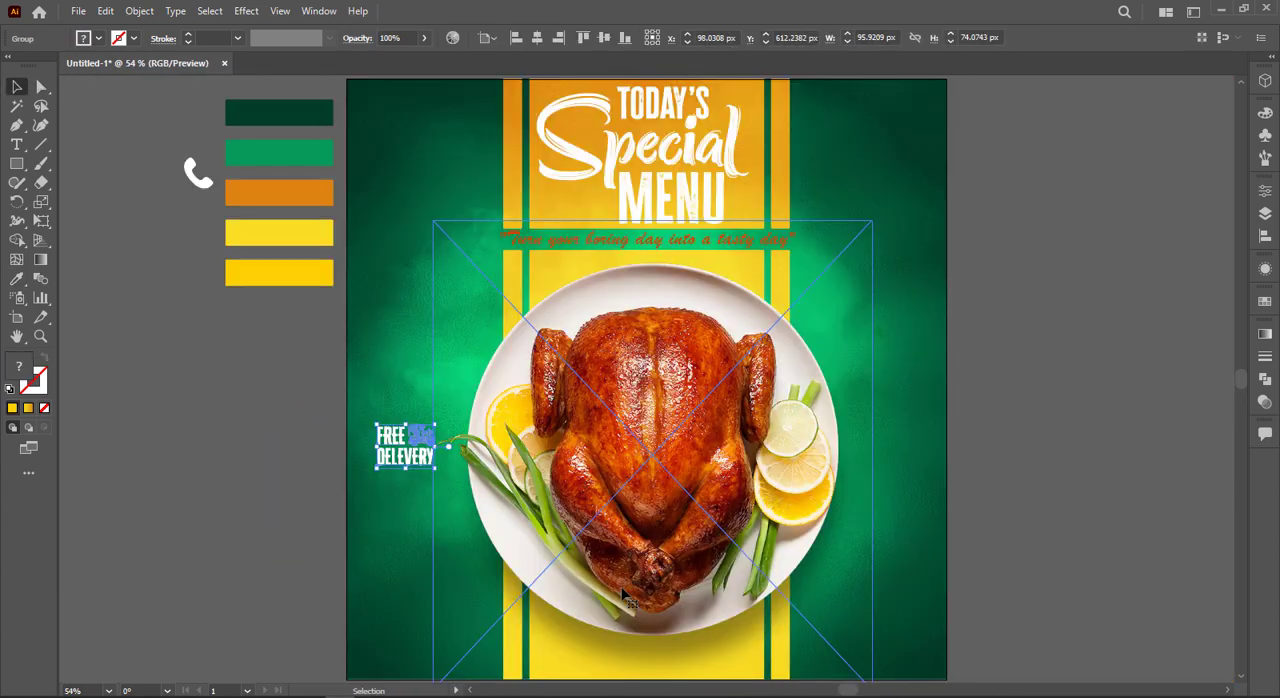
pyautogui.click(329, 528)
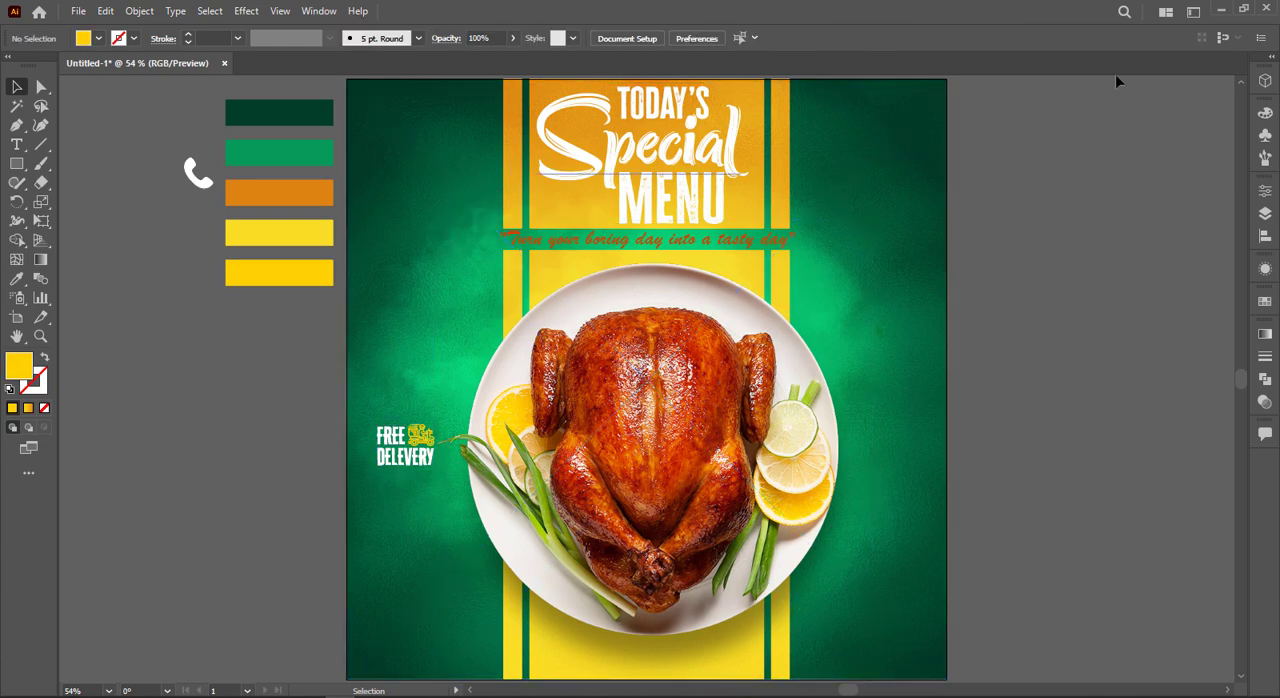
# Step: Lock the chicken image, then enlarge the FREE DELEVERY badge and place it in the dark green area at the plate's lower left
pyautogui.moveTo(608, 615); pyautogui.dragTo(608, 614)
pyautogui.hotkey('ctrl', '2')
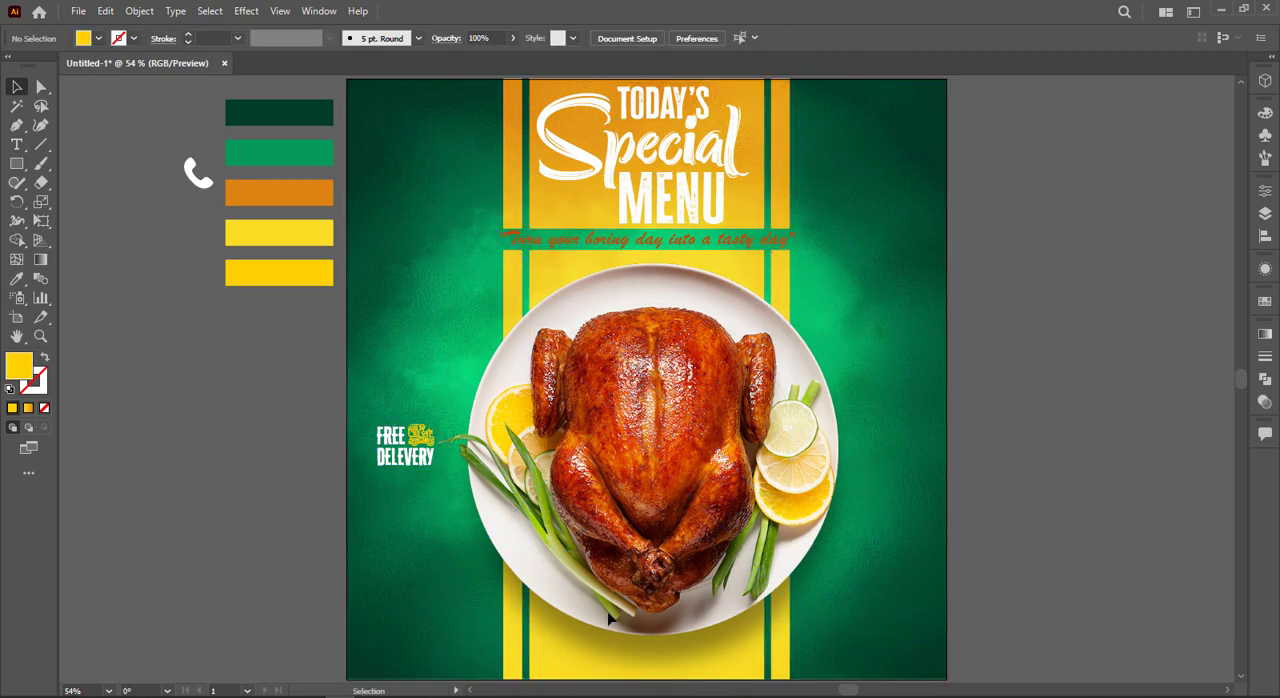
pyautogui.moveTo(420, 455); pyautogui.dragTo(506, 605)
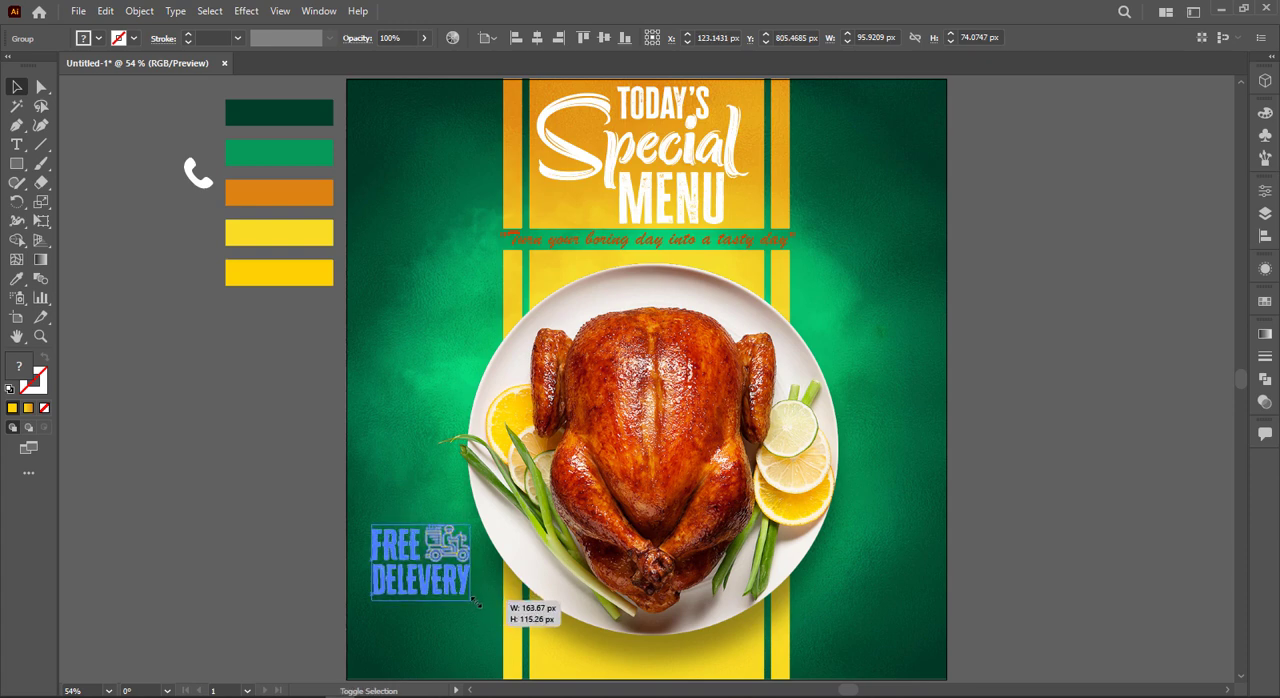
pyautogui.moveTo(436, 582); pyautogui.dragTo(430, 545)
pyautogui.click(289, 349)
# Step: Move the white phone icon into the poster's lower-left corner and bring it to the front
pyautogui.moveTo(200, 192); pyautogui.dragTo(367, 662)
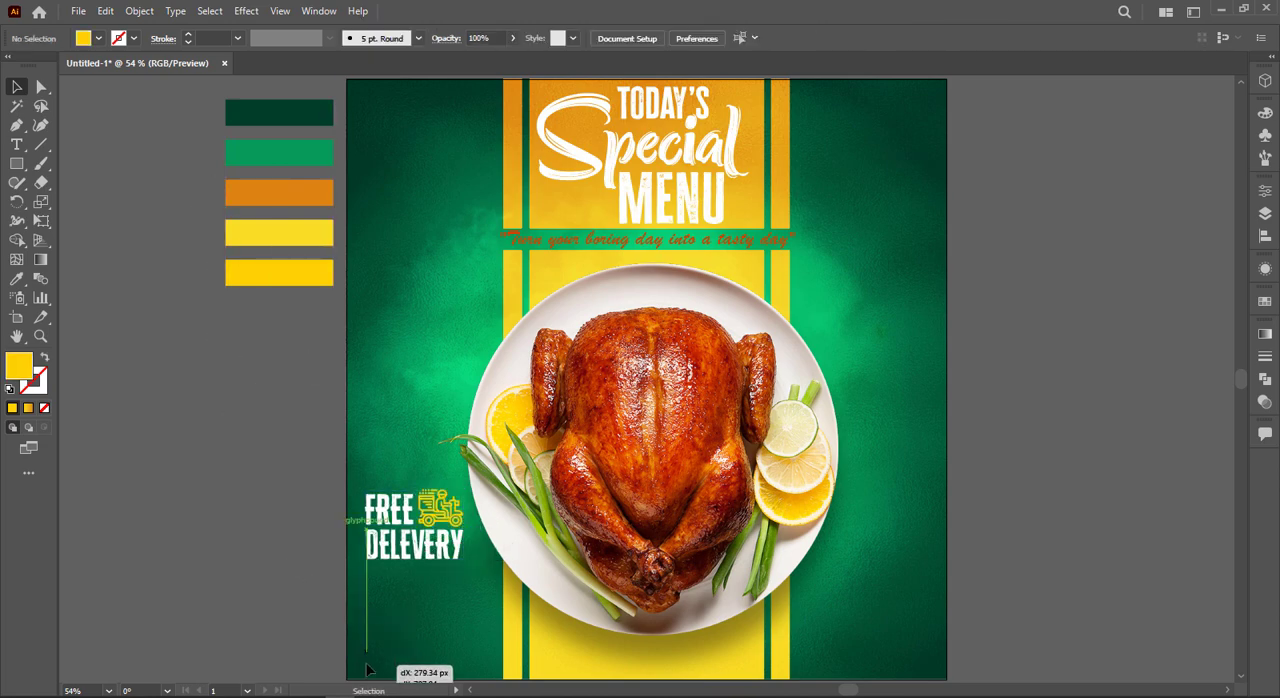
pyautogui.rightClick(367, 662)
pyautogui.moveTo(449, 587)
pyautogui.click(560, 584)
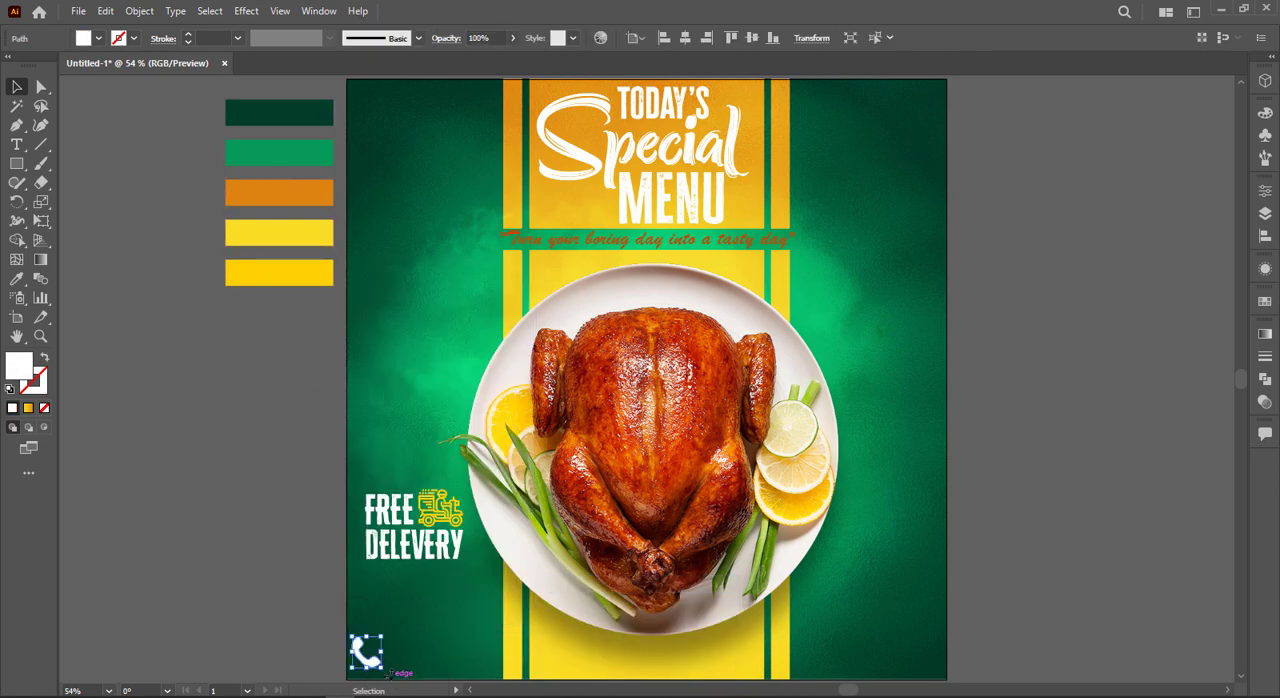
# Step: Shrink the phone icon to about half its size and adjust its position in the poster's corner
pyautogui.moveTo(383, 670); pyautogui.dragTo(372, 658)
pyautogui.click(281, 603)
pyautogui.scroll(2, 281, 603)
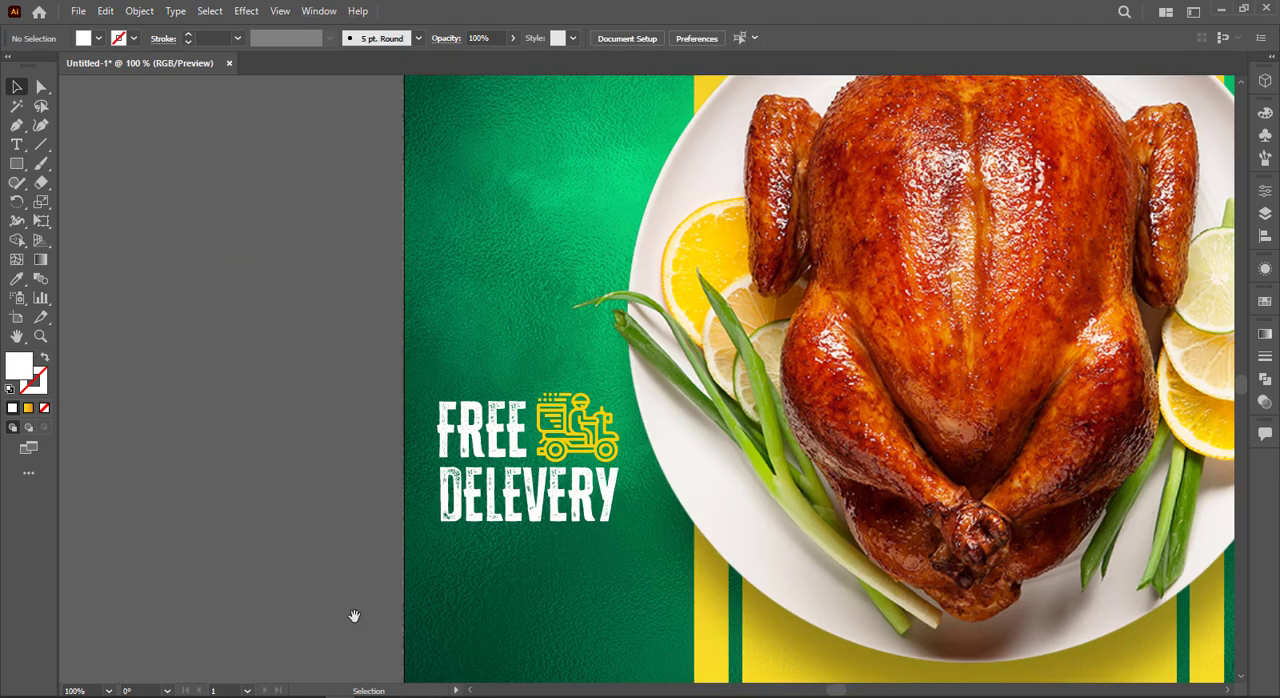
pyautogui.moveTo(354, 616); pyautogui.dragTo(315, 412)
pyautogui.moveTo(406, 496); pyautogui.dragTo(406, 508)
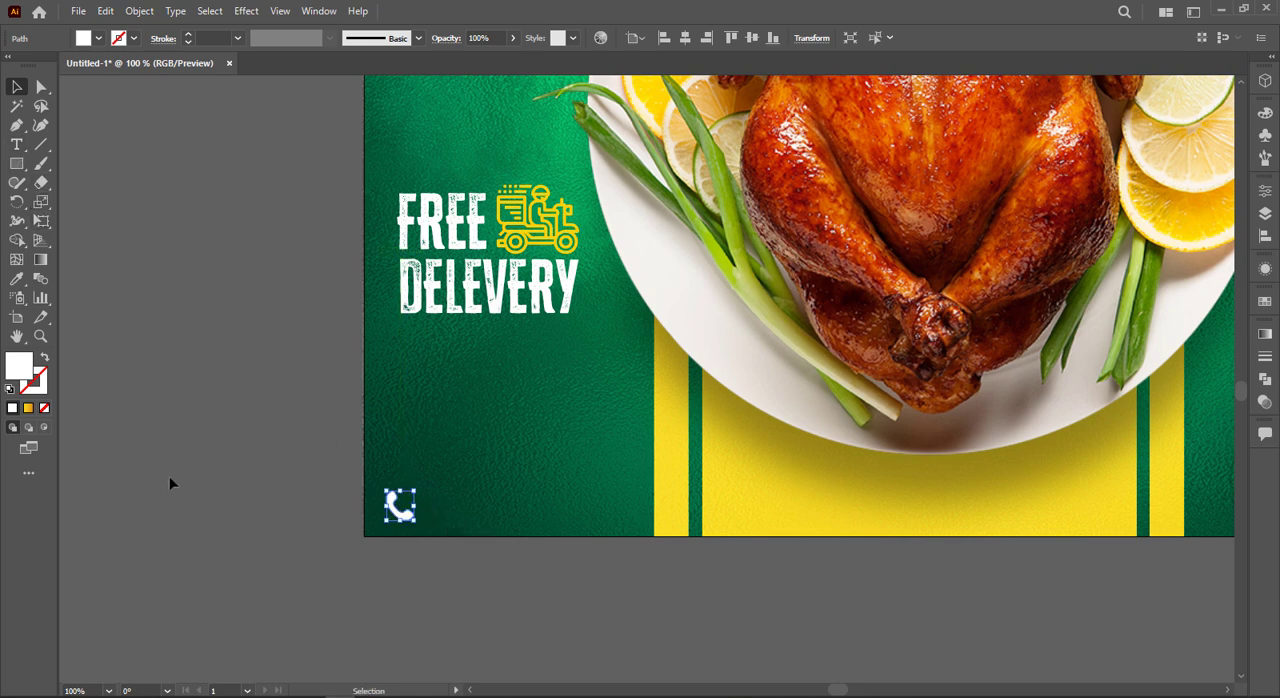
# Step: Add a separate text line containing the contact phone number with the +91 prefix
pyautogui.click(17, 146)
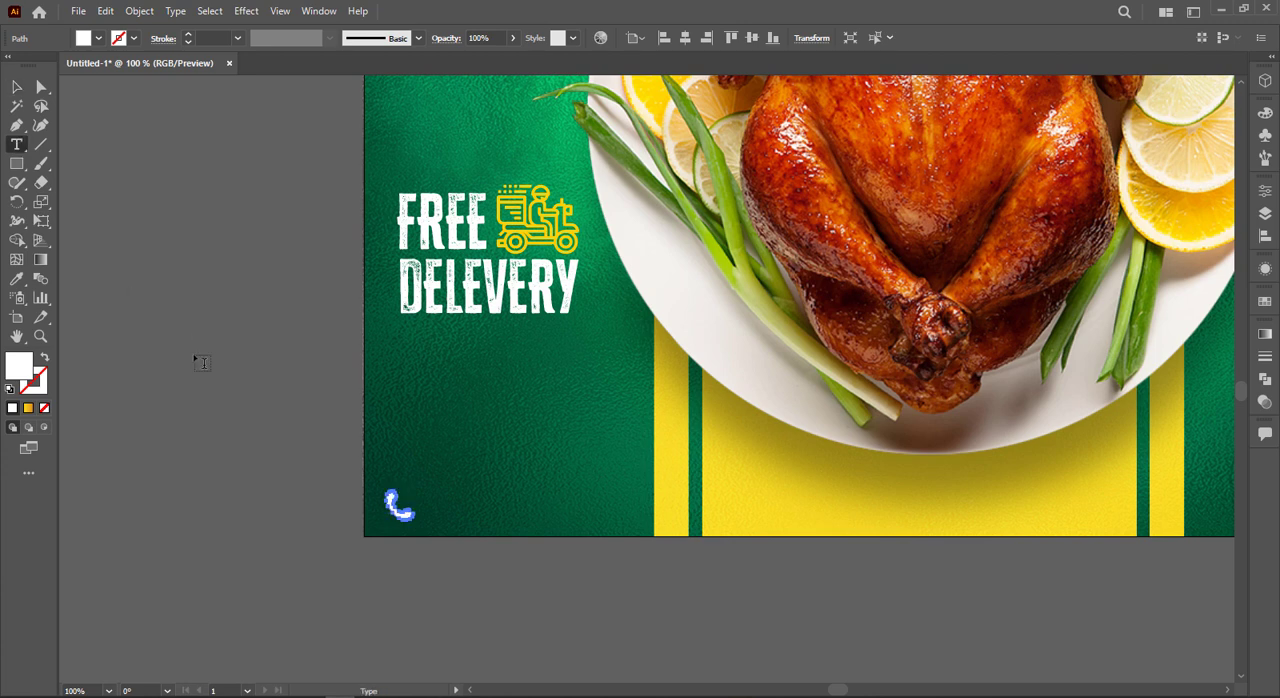
pyautogui.click(185, 379)
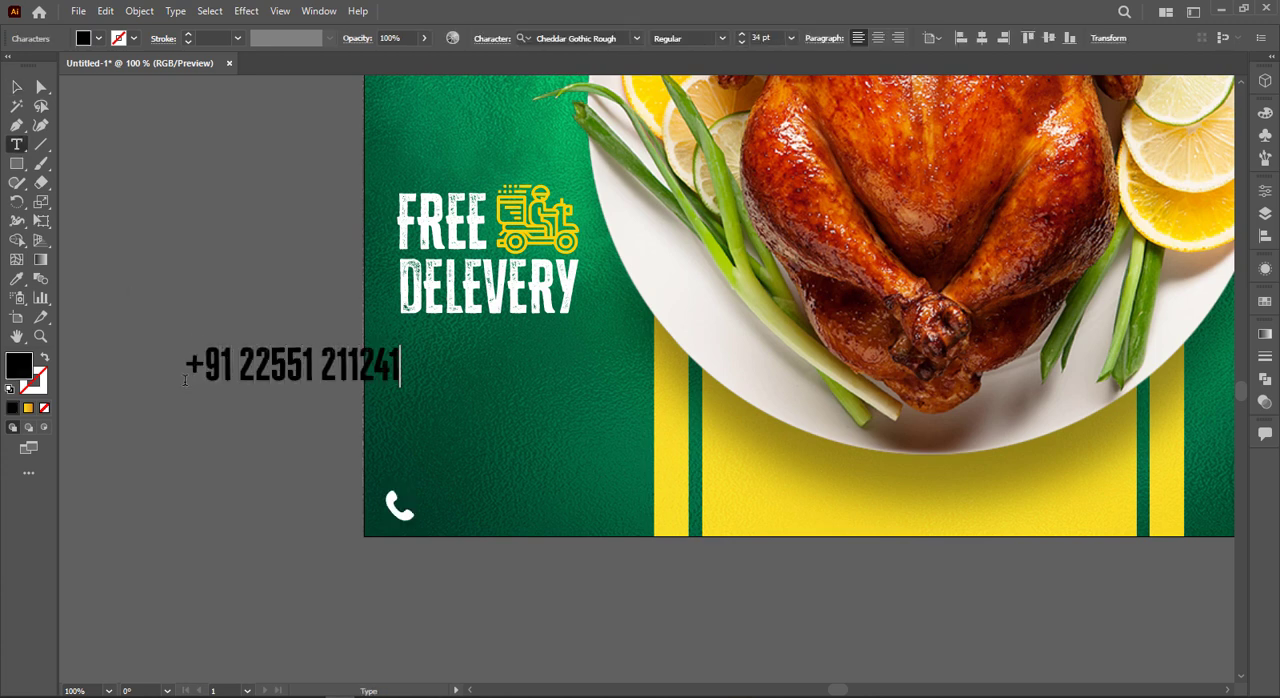
pyautogui.press('Escape')
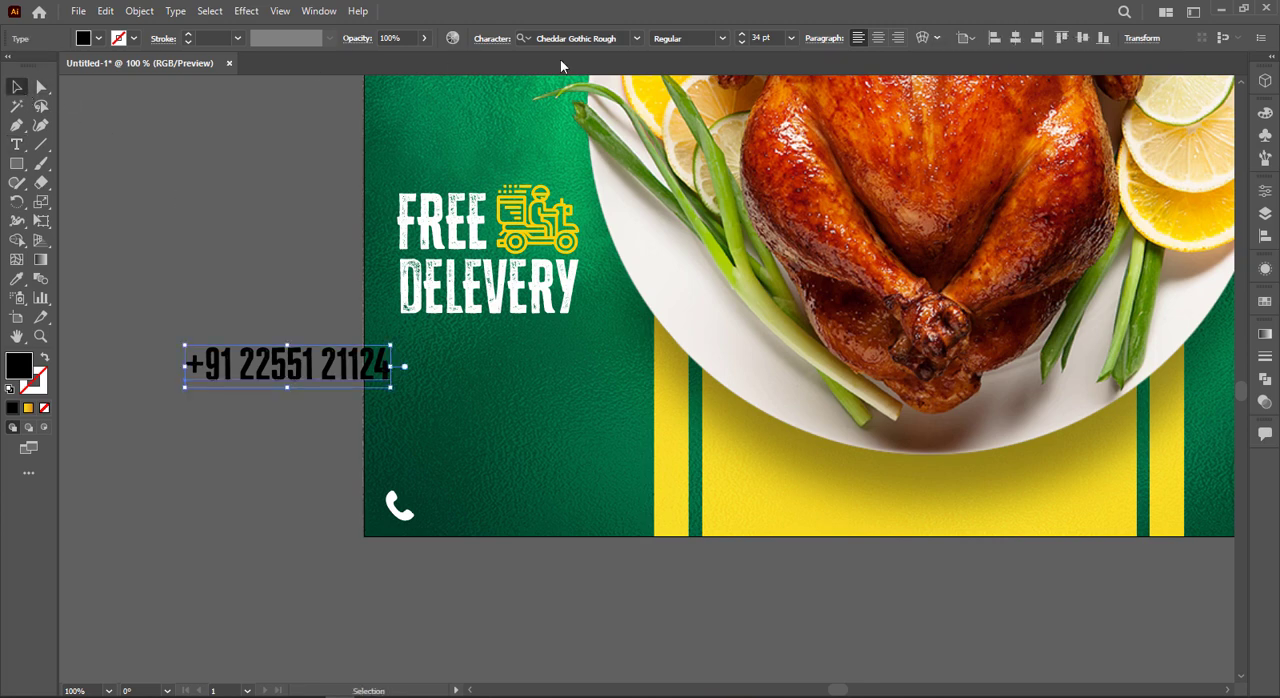
# Step: Set the phone number text in Montserrat Bold
pyautogui.click(609, 38)
pyautogui.write('m')
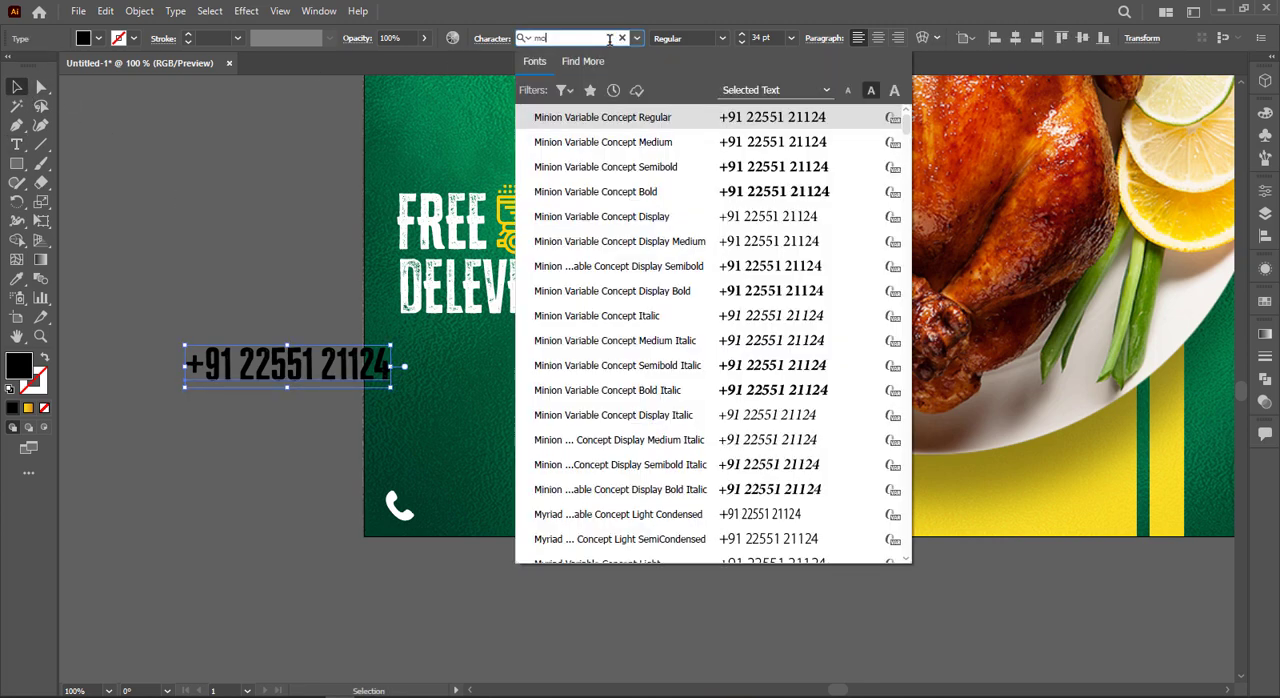
pyautogui.write('on')
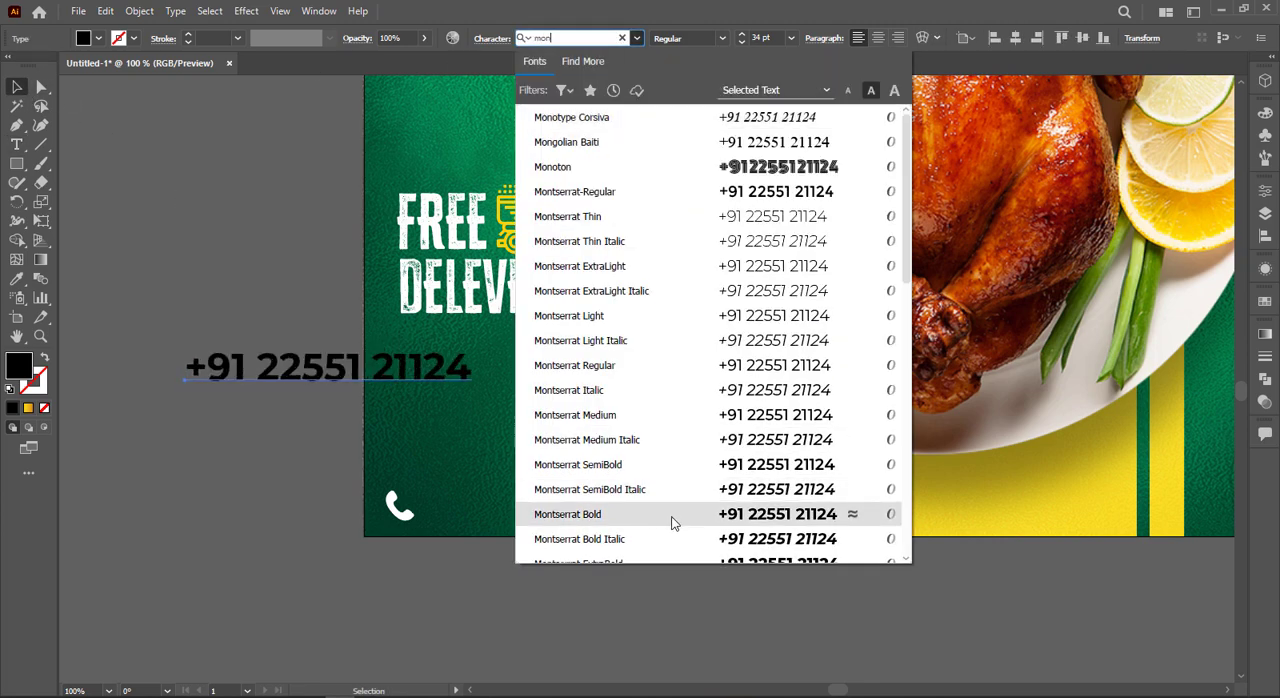
pyautogui.click(675, 522)
# Step: Scale the phone number down to about 22.4 pt and place it directly beside the phone icon
pyautogui.moveTo(473, 391); pyautogui.dragTo(568, 508)
pyautogui.click(380, 386)
pyautogui.moveTo(562, 509); pyautogui.dragTo(575, 519)
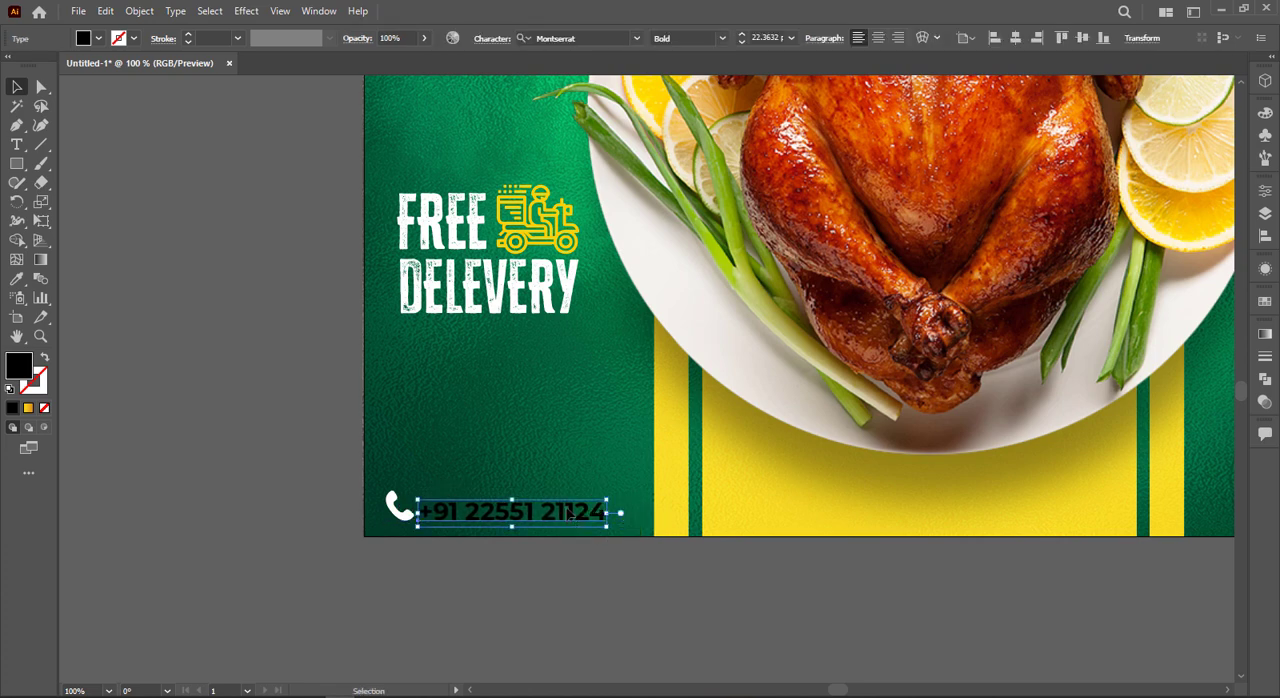
# Step: Fine-tune the phone number's position beside the icon and fill the text with white
pyautogui.scroll(3, 590, 467)
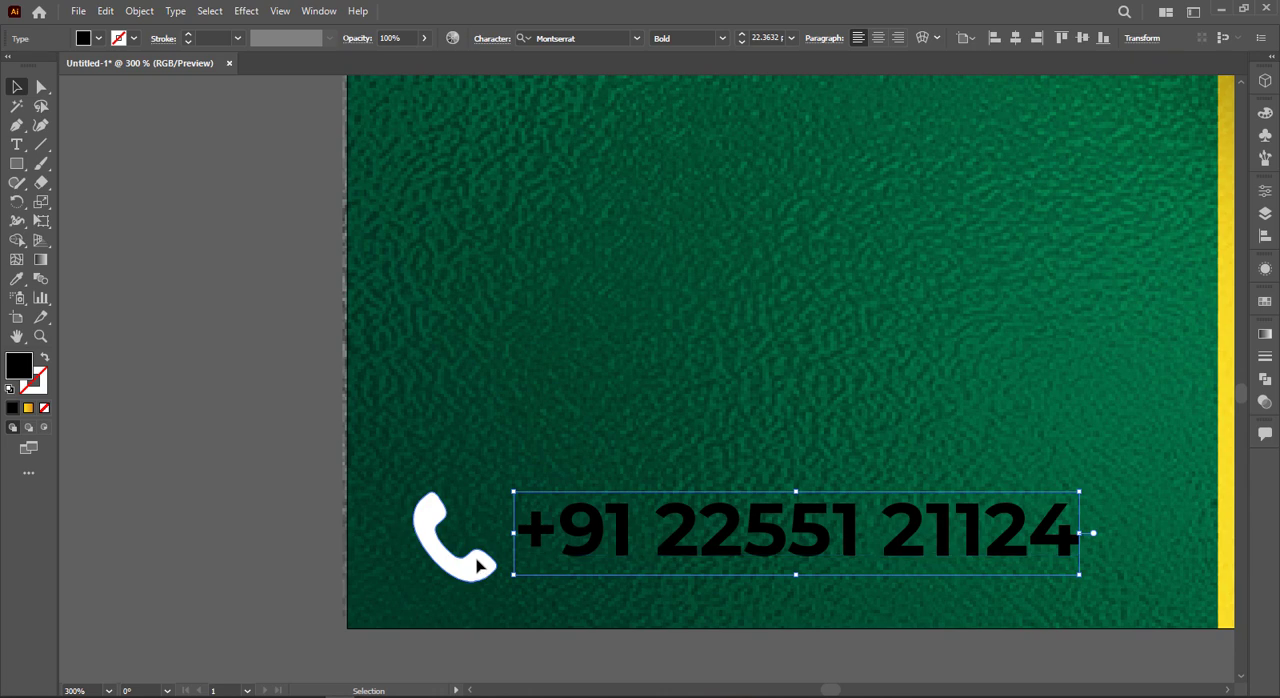
pyautogui.moveTo(478, 567); pyautogui.dragTo(478, 560)
pyautogui.click(628, 530)
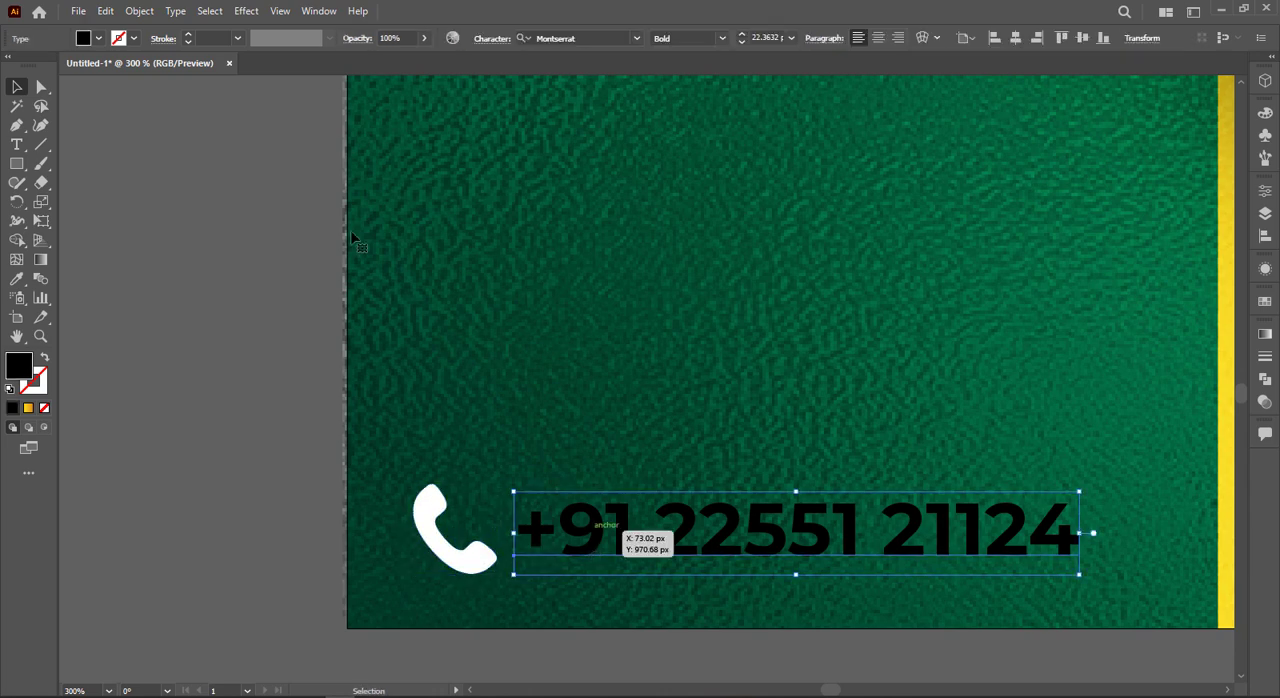
pyautogui.click(98, 38)
pyautogui.click(35, 77)
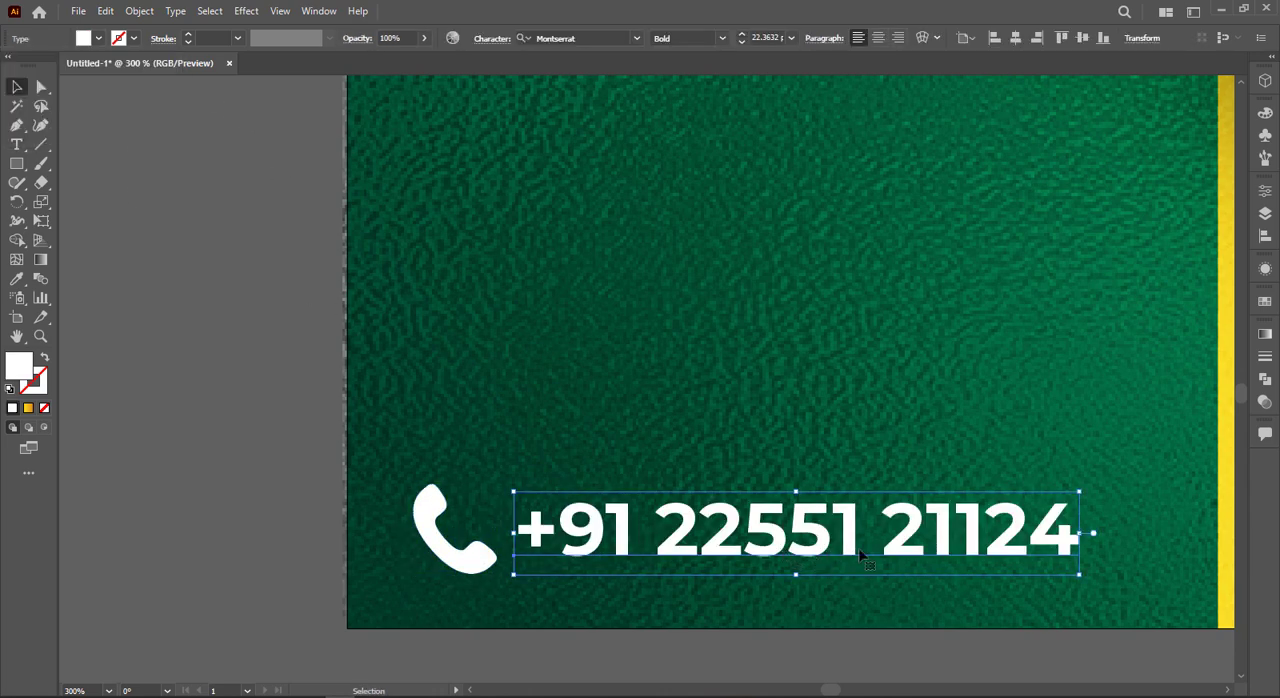
# Step: Enlarge the phone number to about 27.5 pt and nudge the phone icon to line up with it
pyautogui.moveTo(1078, 575); pyautogui.dragTo(1170, 590)
pyautogui.moveTo(1103, 561); pyautogui.dragTo(1088, 546)
pyautogui.moveTo(1157, 565); pyautogui.dragTo(1190, 595)
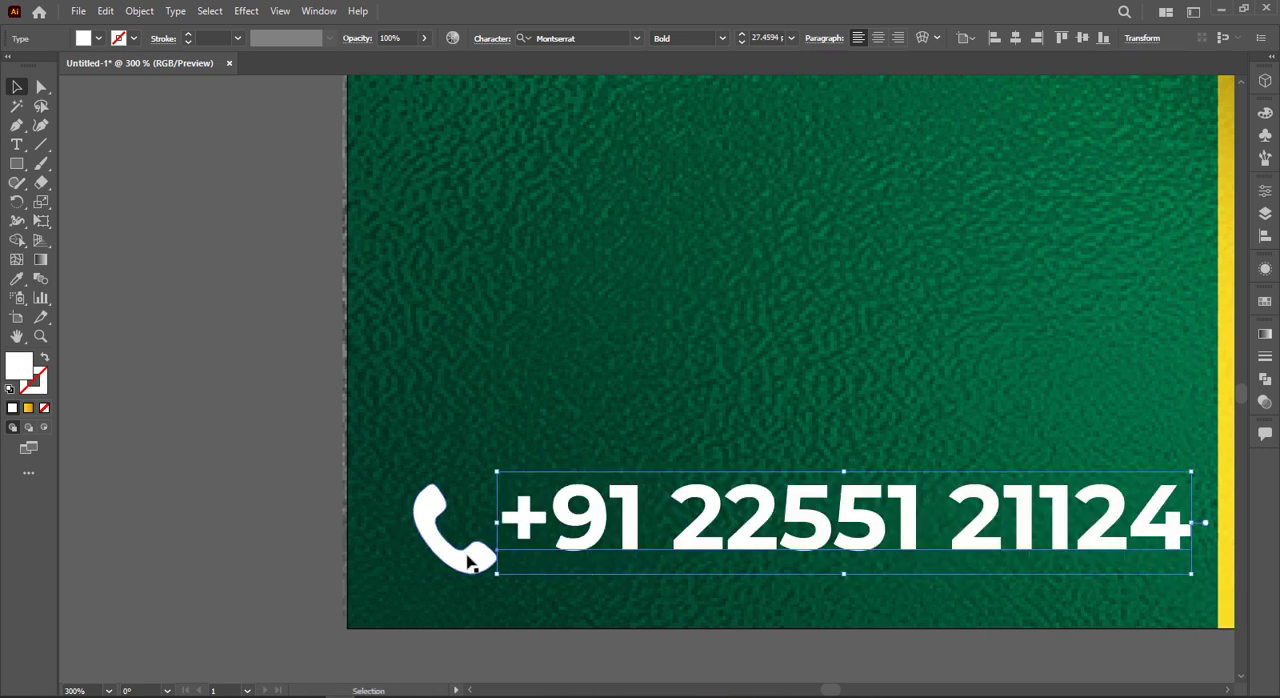
pyautogui.moveTo(471, 557); pyautogui.dragTo(465, 557)
# Step: Duplicate the phone number text directly above itself and change the copy to "Contact Us"
pyautogui.moveTo(565, 531); pyautogui.dragTo(565, 457)
pyautogui.tripleClick(565, 457)
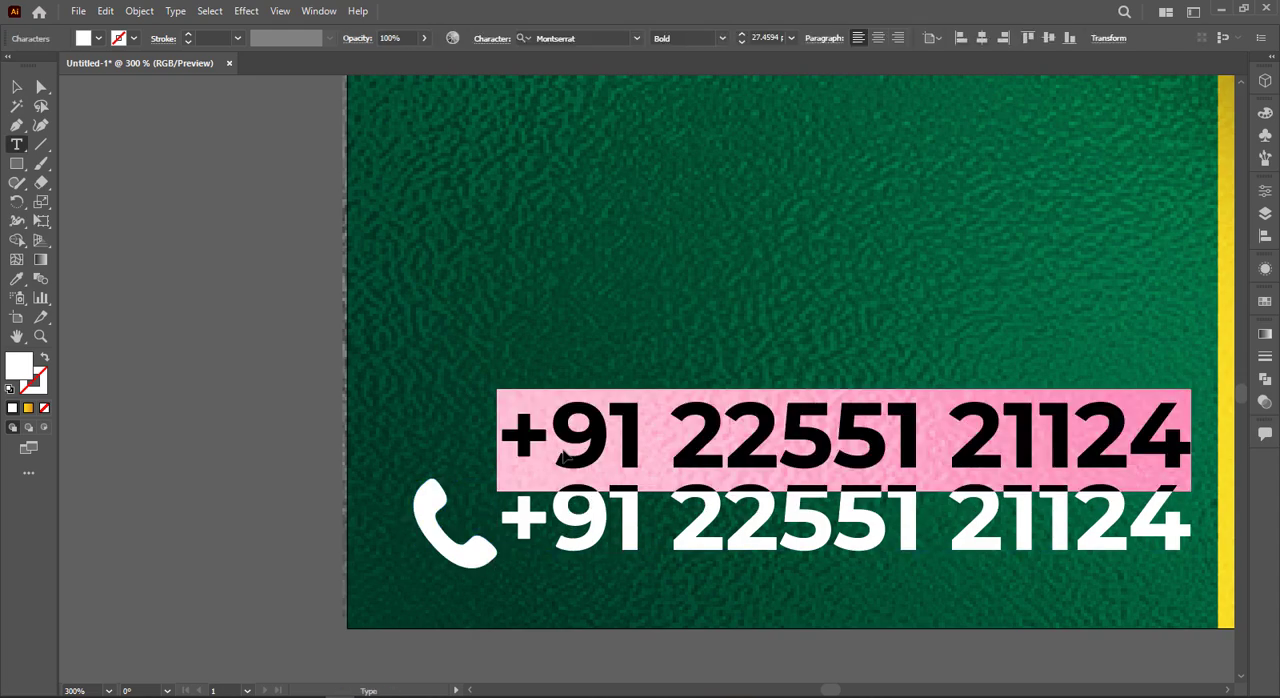
pyautogui.write('Con')
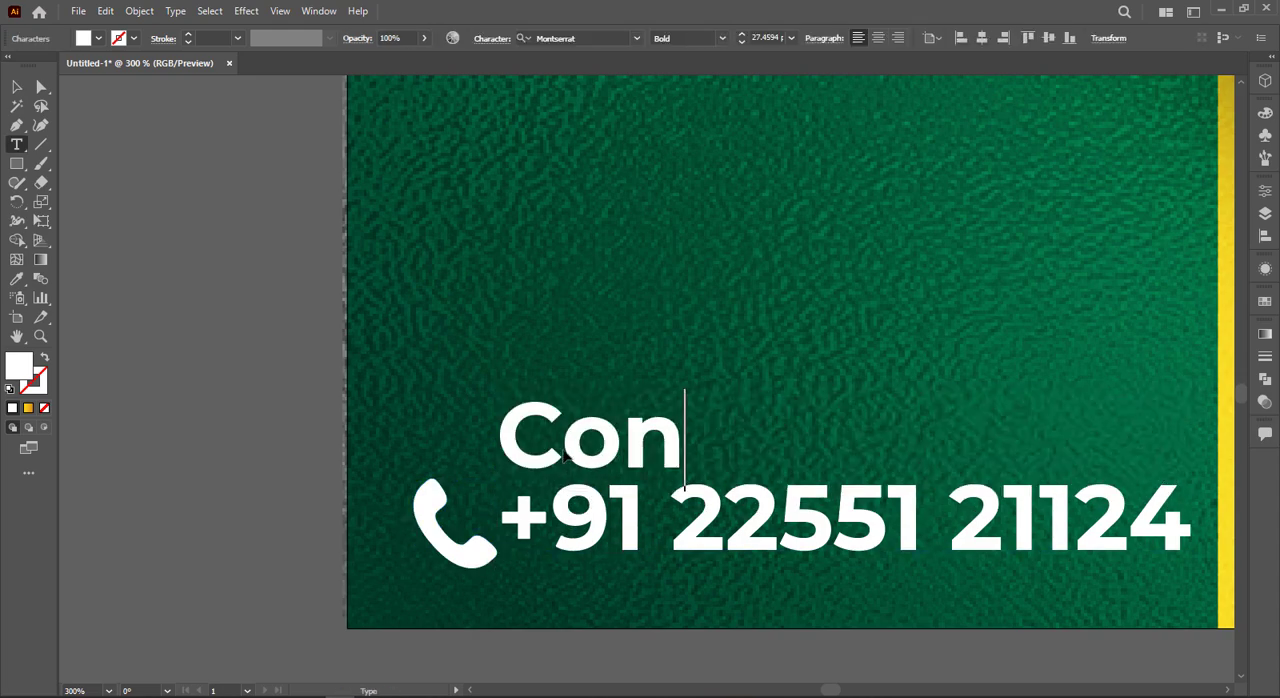
pyautogui.write('tact Us')
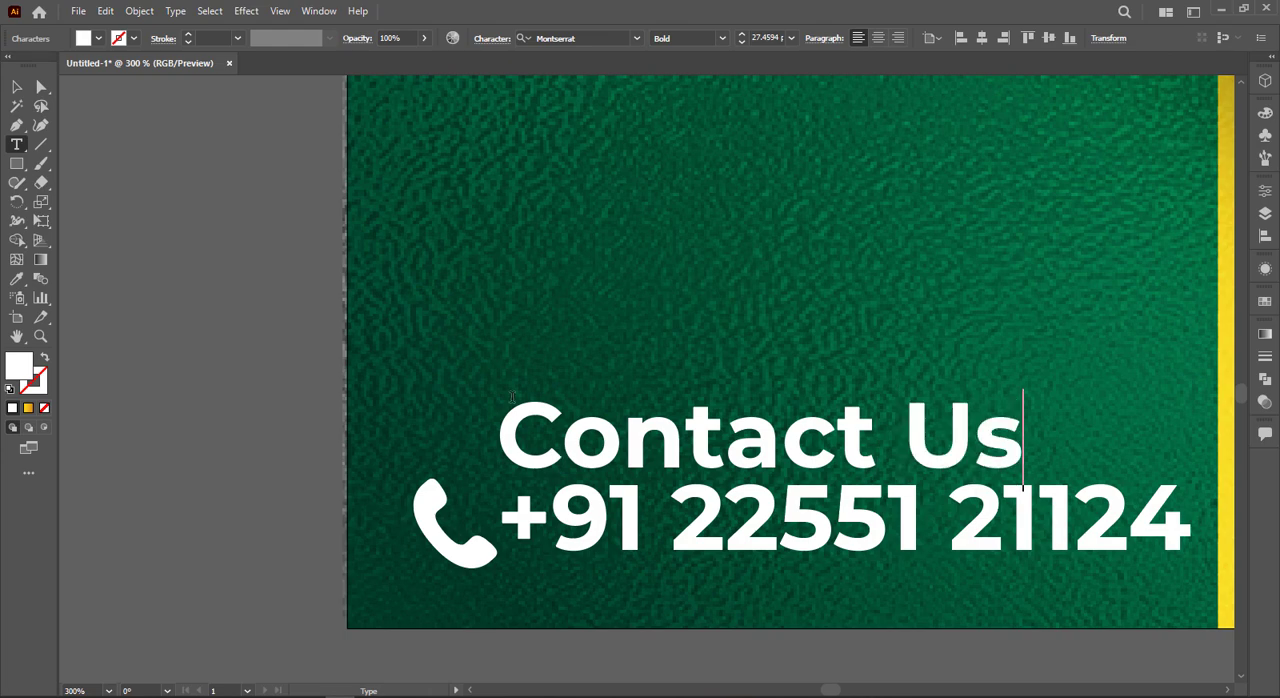
# Step: Reduce the font size of "Contact Us" so it is smaller than the number below it
pyautogui.click(16, 88)
pyautogui.click(769, 37)
pyautogui.scroll(-11, 769, 37)
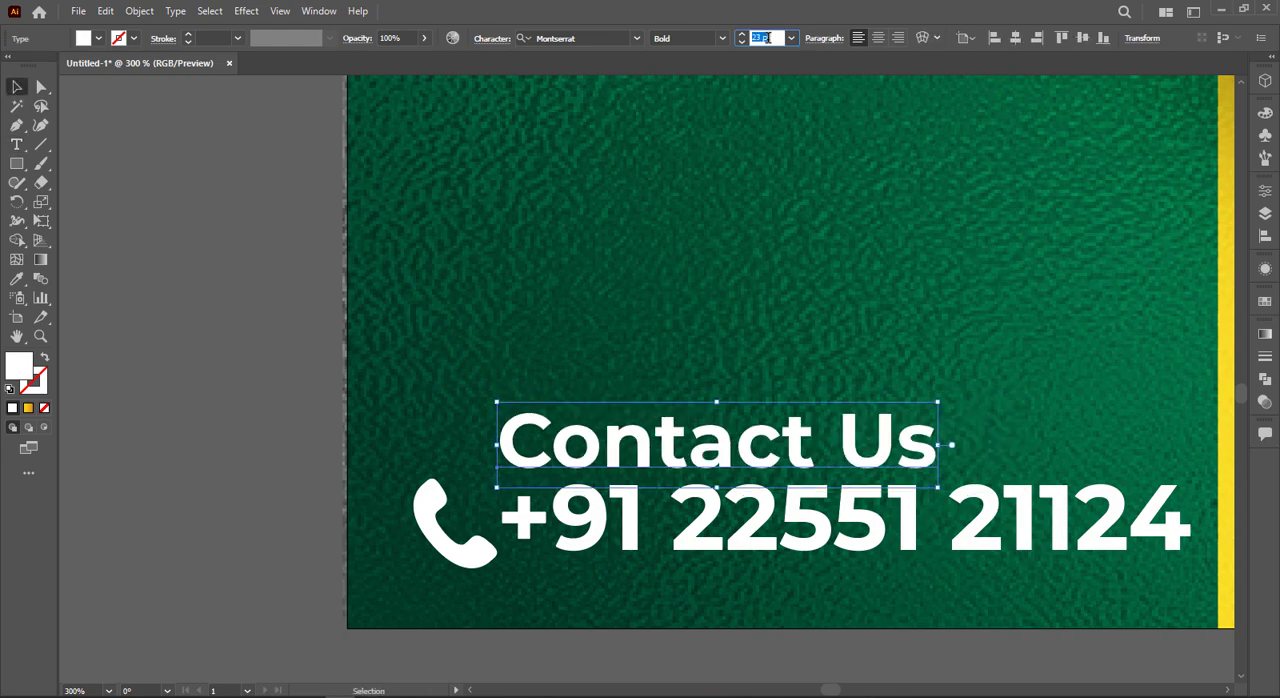
pyautogui.click(841, 370)
pyautogui.hotkey('ctrl', '0')
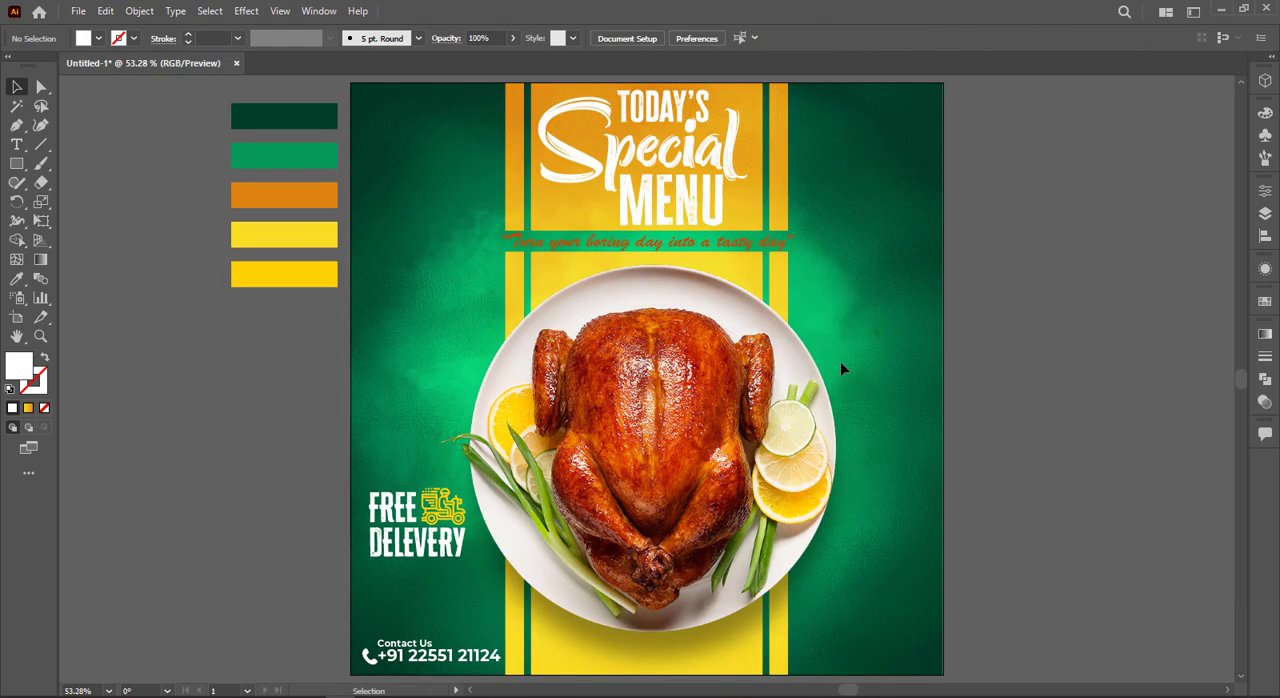
# Step: Enlarge the phone icon to span the height of both contact lines and place it beside them
pyautogui.scroll(8, 360, 620)
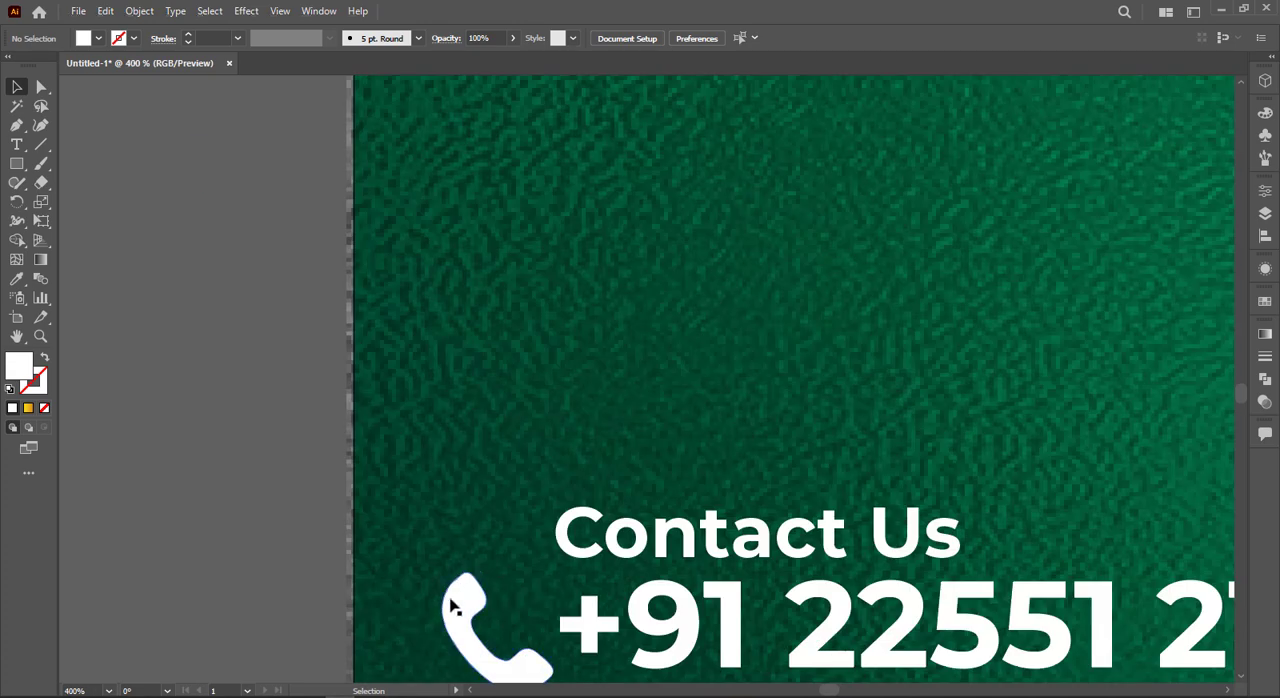
pyautogui.scroll(-2, 480, 600)
pyautogui.moveTo(487, 562); pyautogui.dragTo(449, 507)
pyautogui.moveTo(517, 542); pyautogui.dragTo(526, 578)
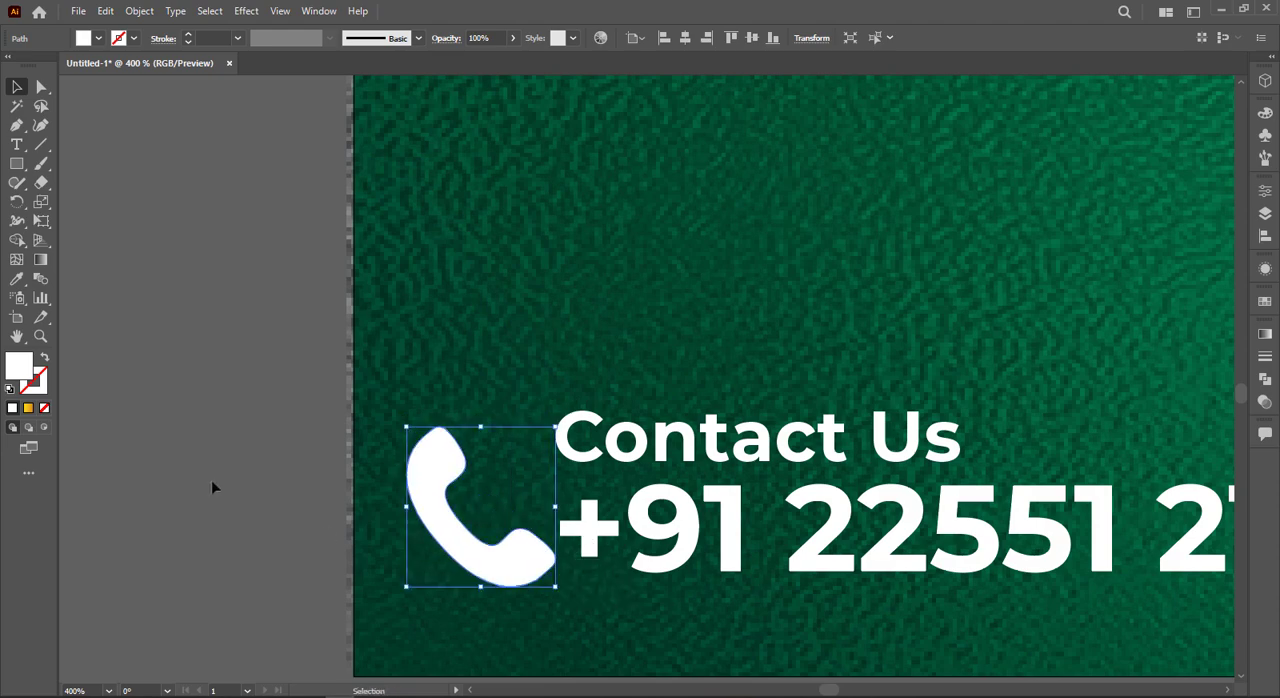
pyautogui.click(213, 479)
pyautogui.hotkey('ctrl', '0')
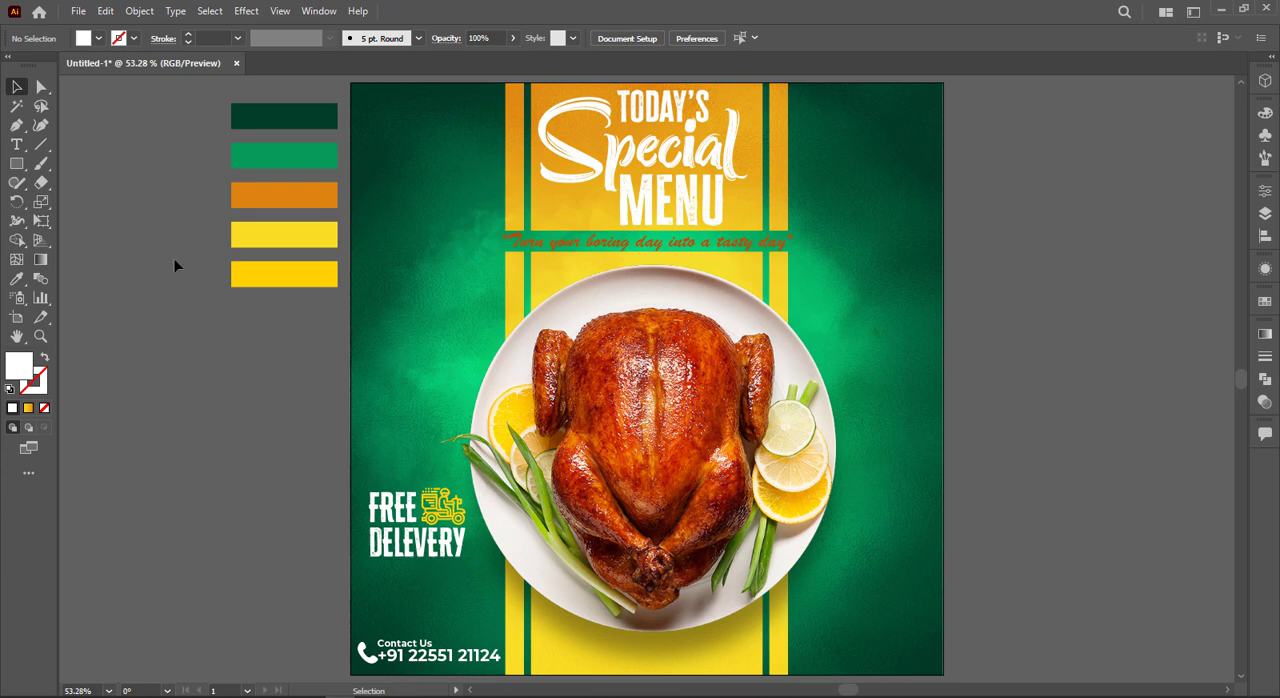
# Step: Draw a wide, shallow rectangle in the poster's lower-right corner and fill it with yellow sampled from the central stripe
pyautogui.moveTo(16, 163); pyautogui.dragTo(80, 160)
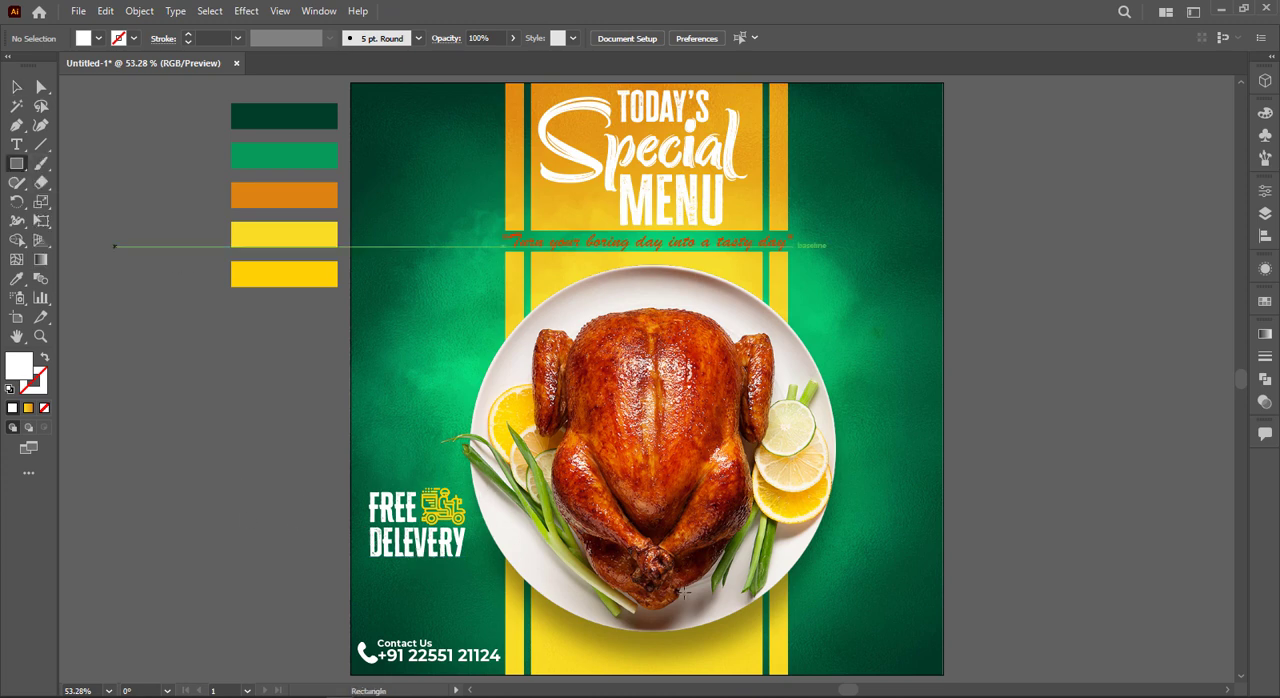
pyautogui.moveTo(804, 625); pyautogui.dragTo(928, 652)
pyautogui.press('i')
pyautogui.click(739, 672)
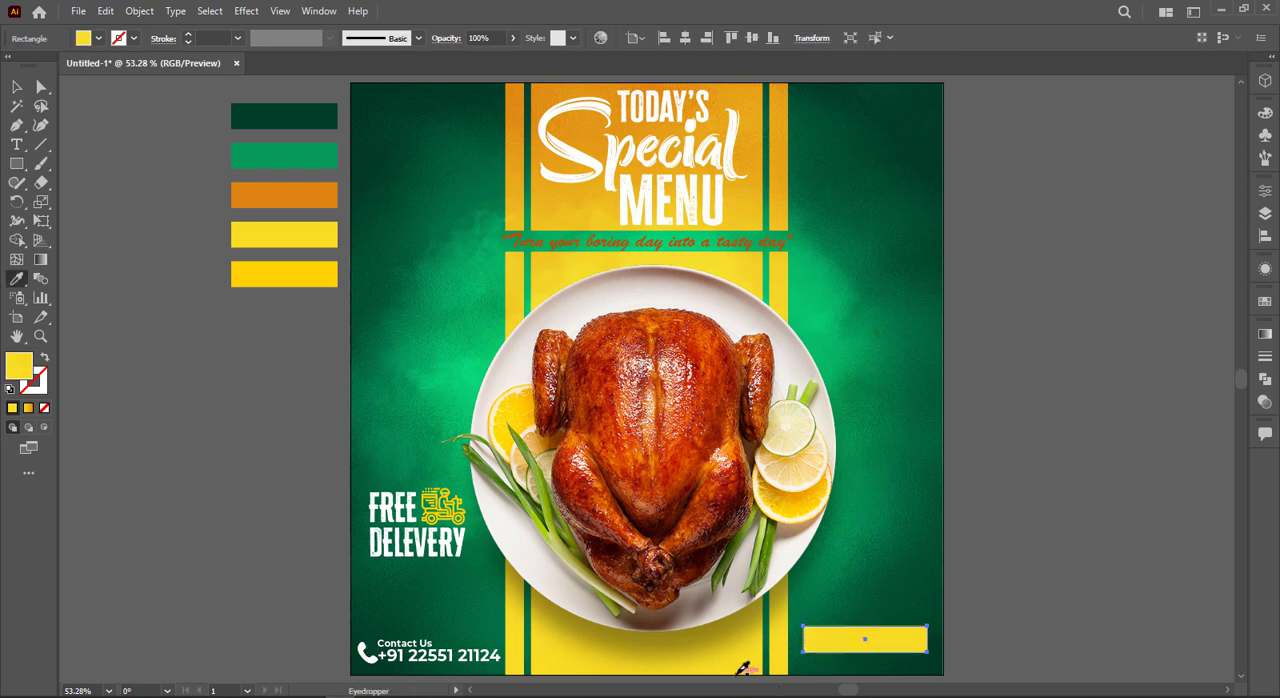
pyautogui.click(755, 192)
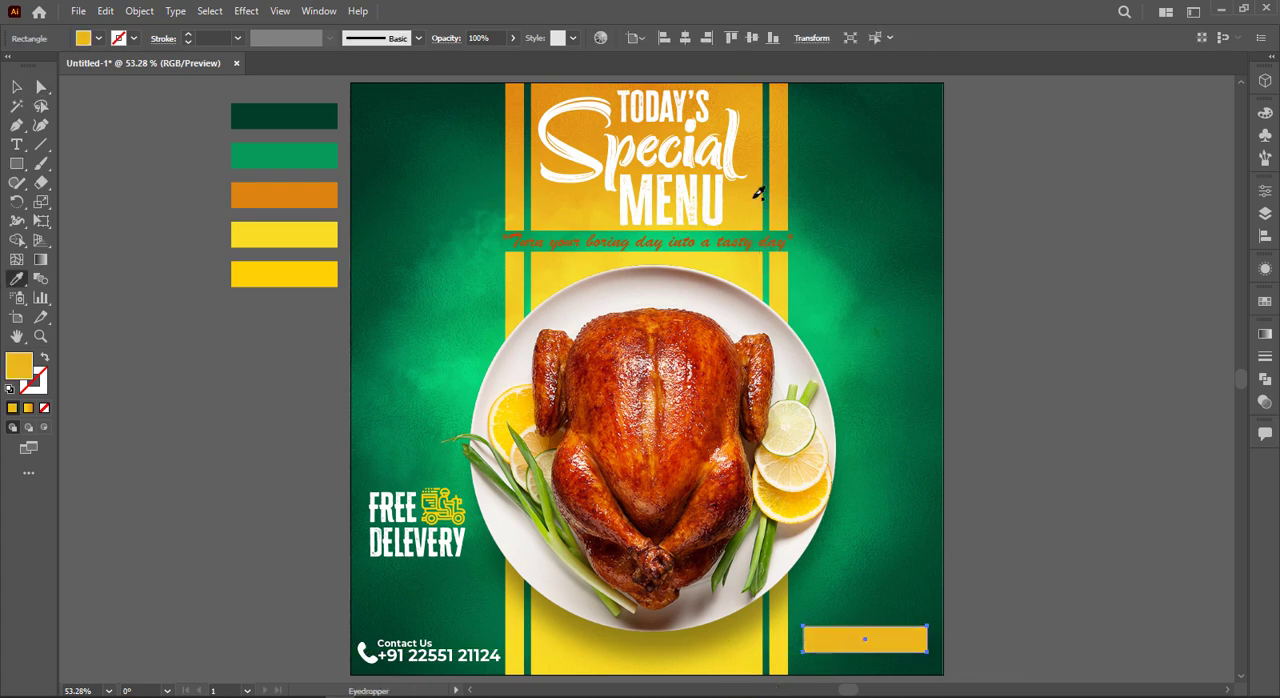
pyautogui.click(586, 651)
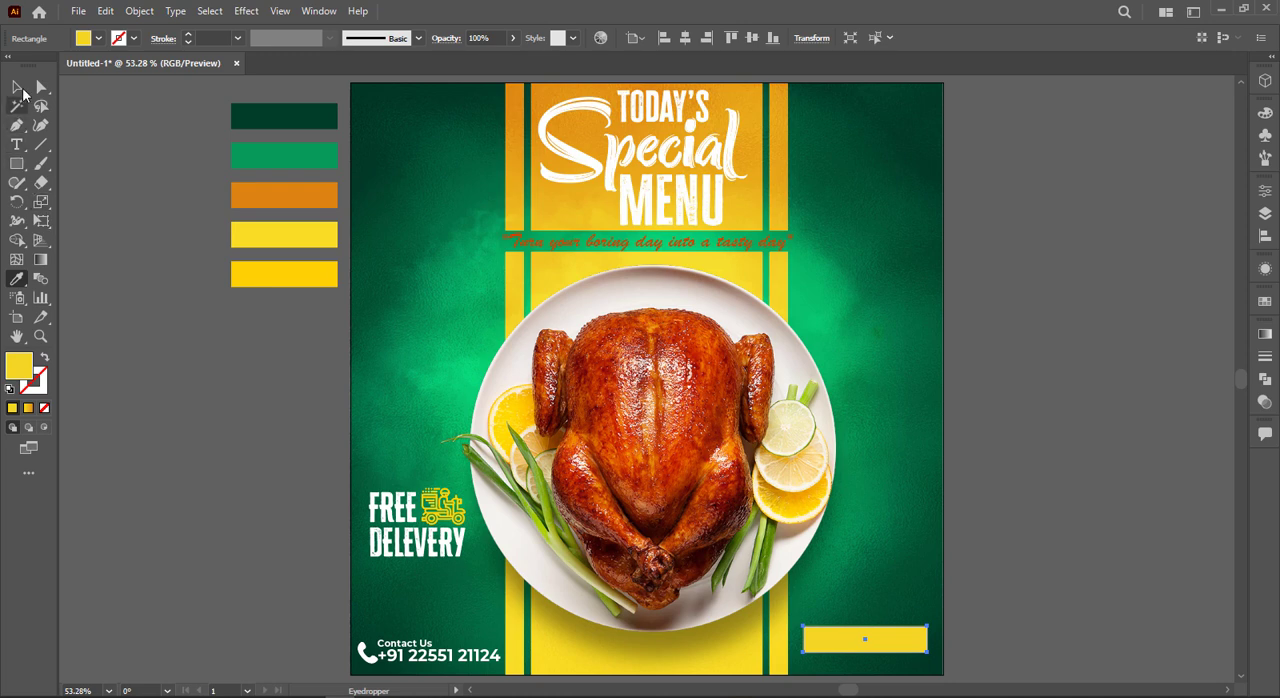
# Step: Apply the linear yellow-to-orange gradient to the rectangle in the poster's lower-right corner
pyautogui.click(16, 87)
pyautogui.click(1265, 334)
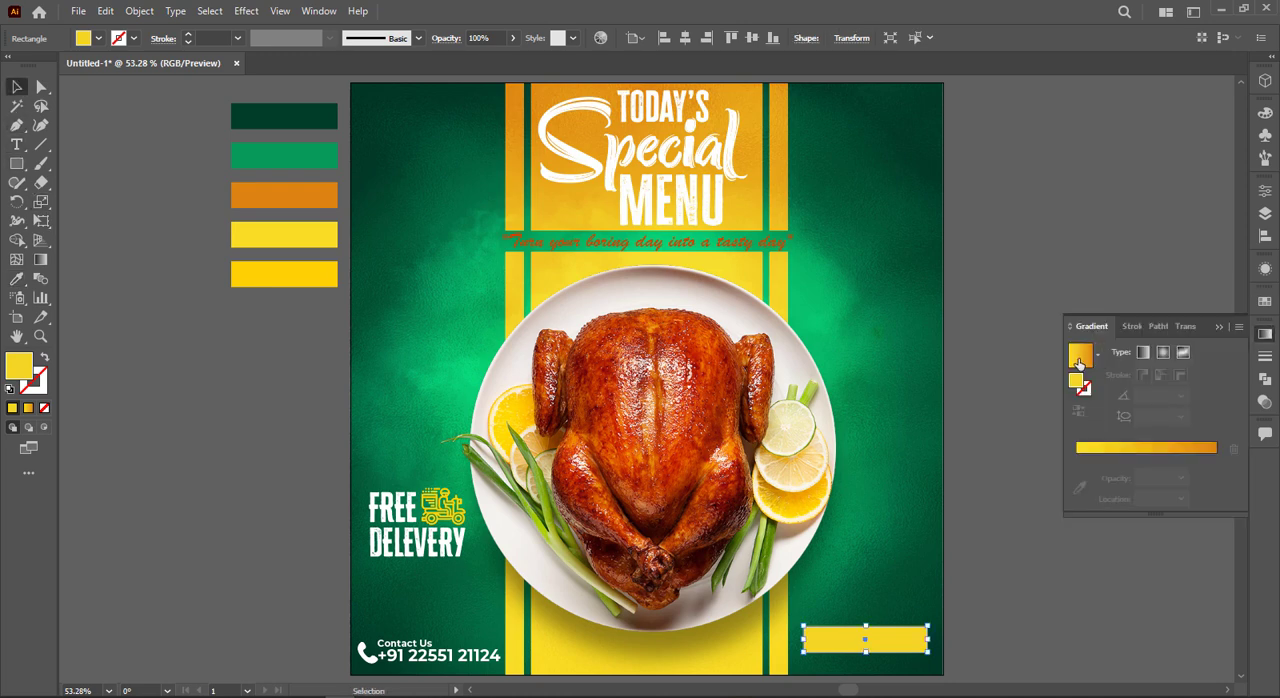
pyautogui.click(1079, 356)
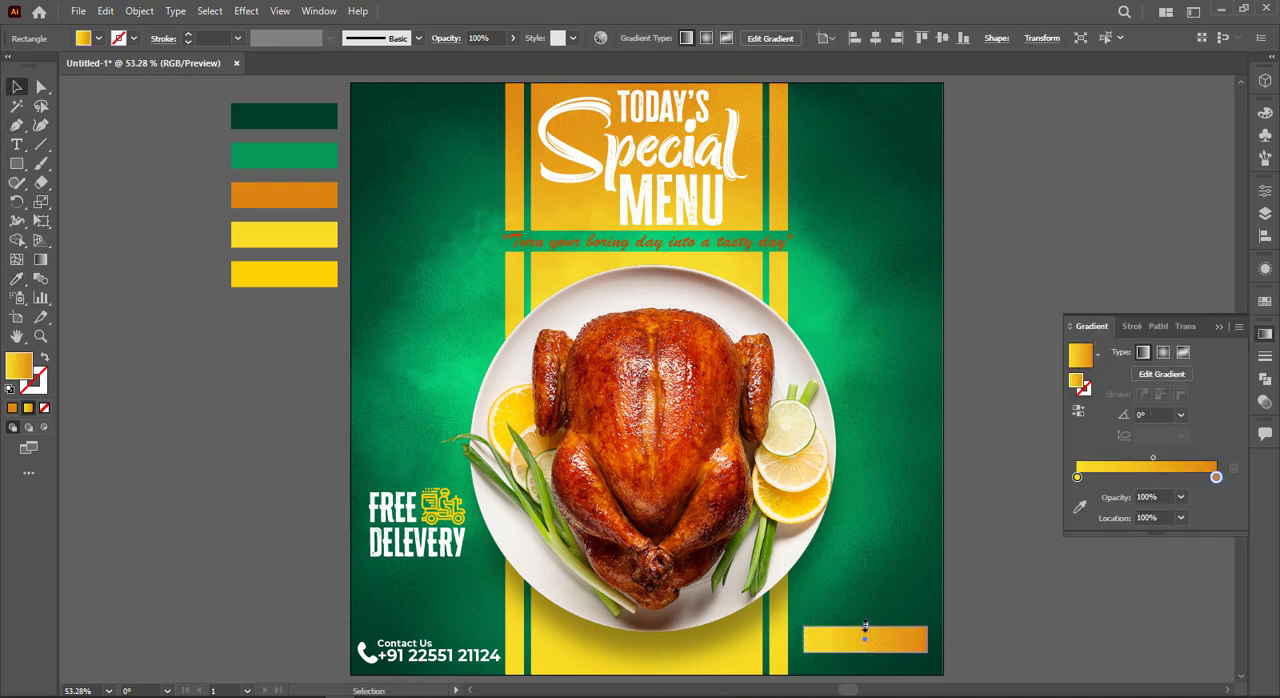
# Step: Make the gradient rectangle slightly taller and fully round its corners into a pill-shaped button
pyautogui.click(865, 627)
pyautogui.moveTo(914, 631); pyautogui.dragTo(863, 635)
pyautogui.click(881, 584)
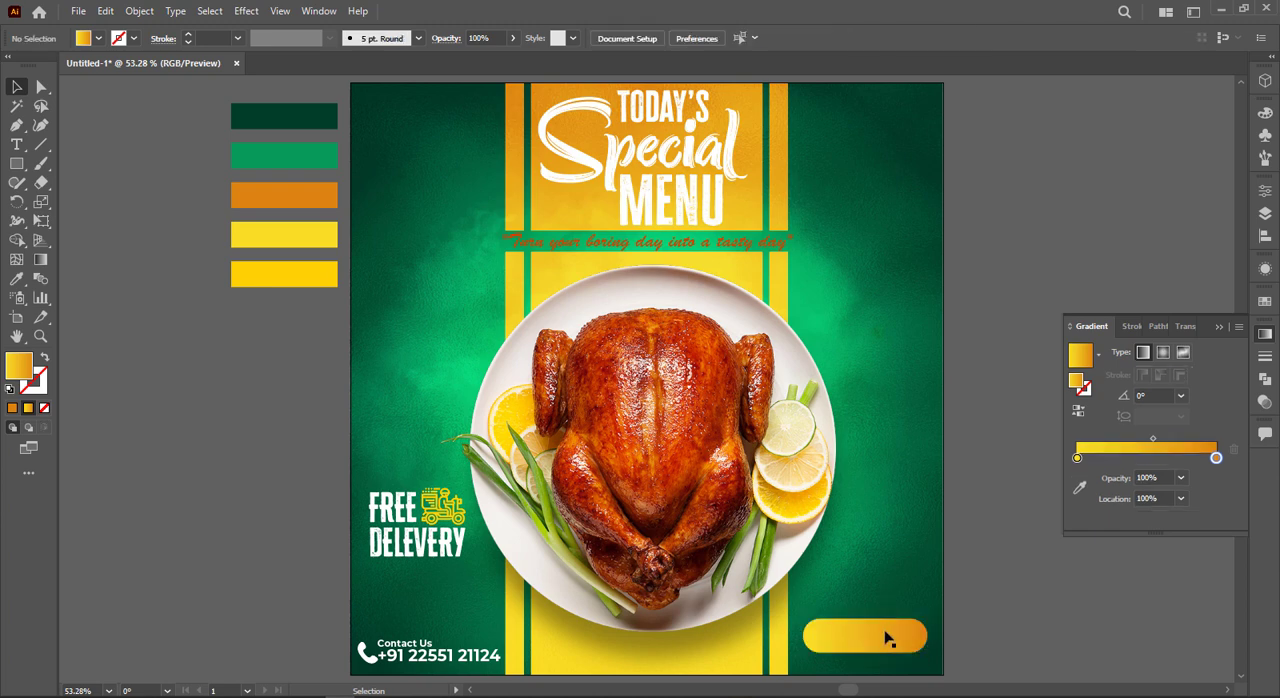
# Step: Offset the pill button's path by 5 px and rotate the outer shape 180° so its gradient border runs in reverse
pyautogui.click(885, 631)
pyautogui.press('v')
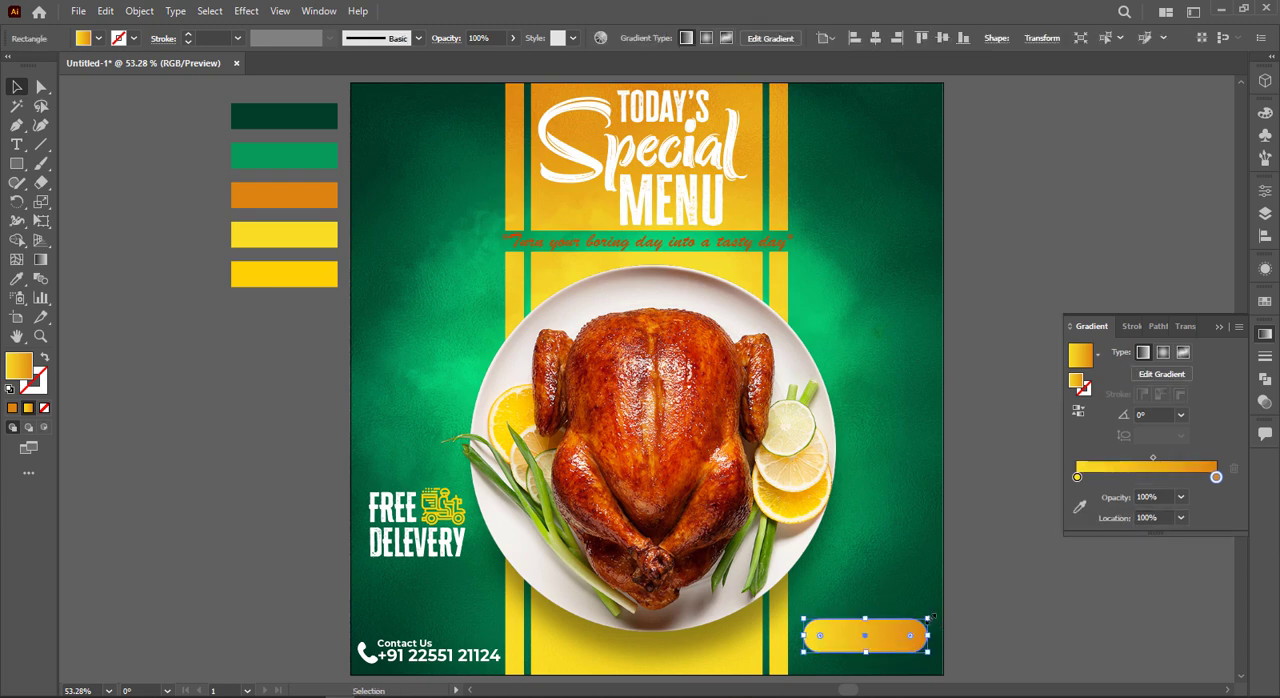
pyautogui.click(935, 607)
pyautogui.click(914, 630)
pyautogui.click(935, 607)
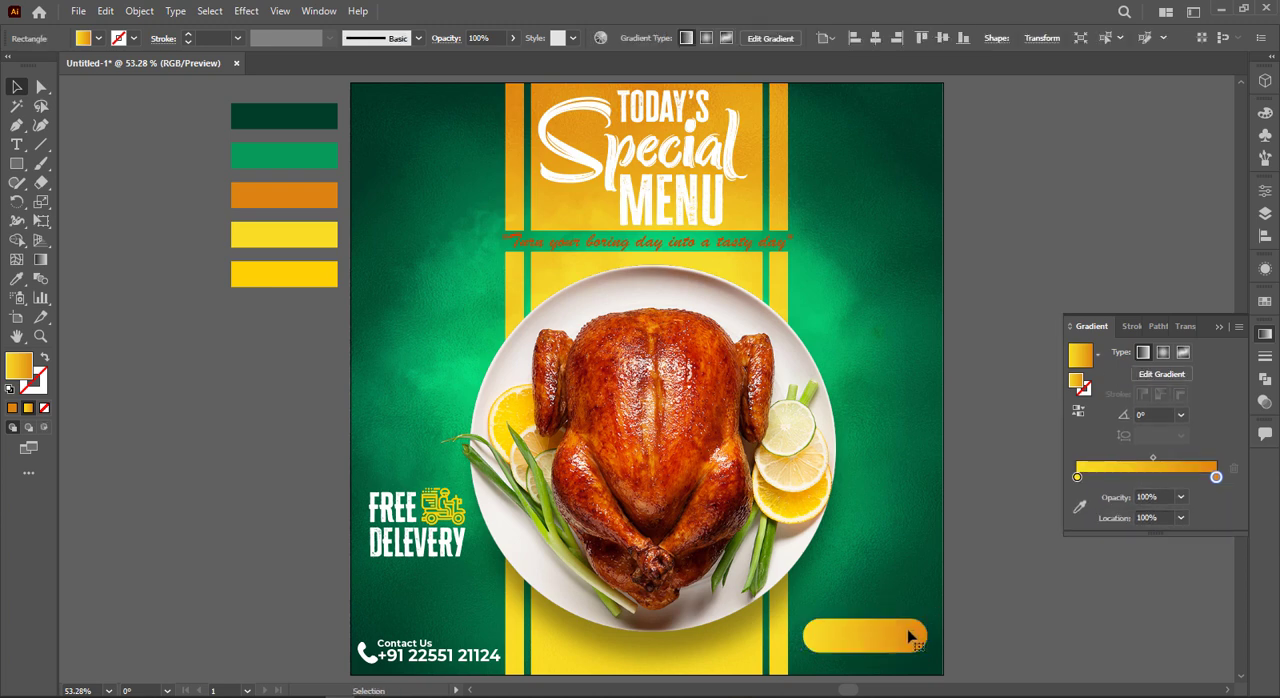
pyautogui.click(911, 632)
pyautogui.click(139, 11)
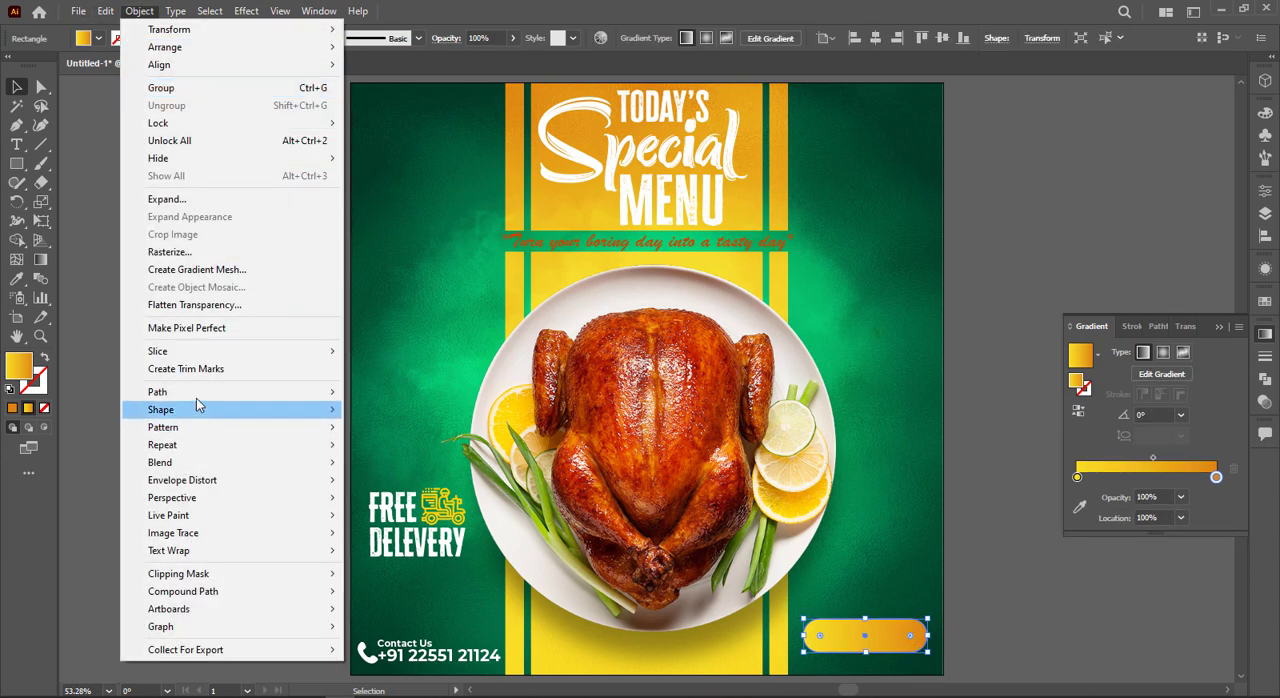
pyautogui.moveTo(196, 398)
pyautogui.click(400, 451)
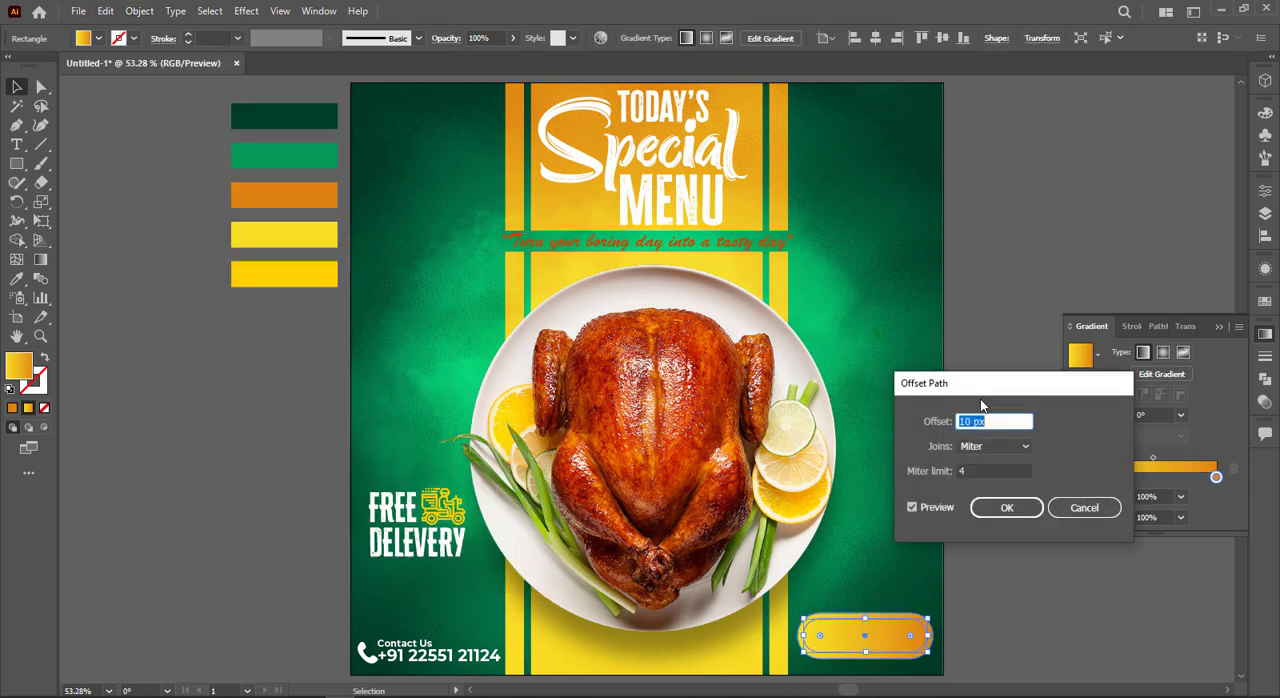
pyautogui.click(1007, 507)
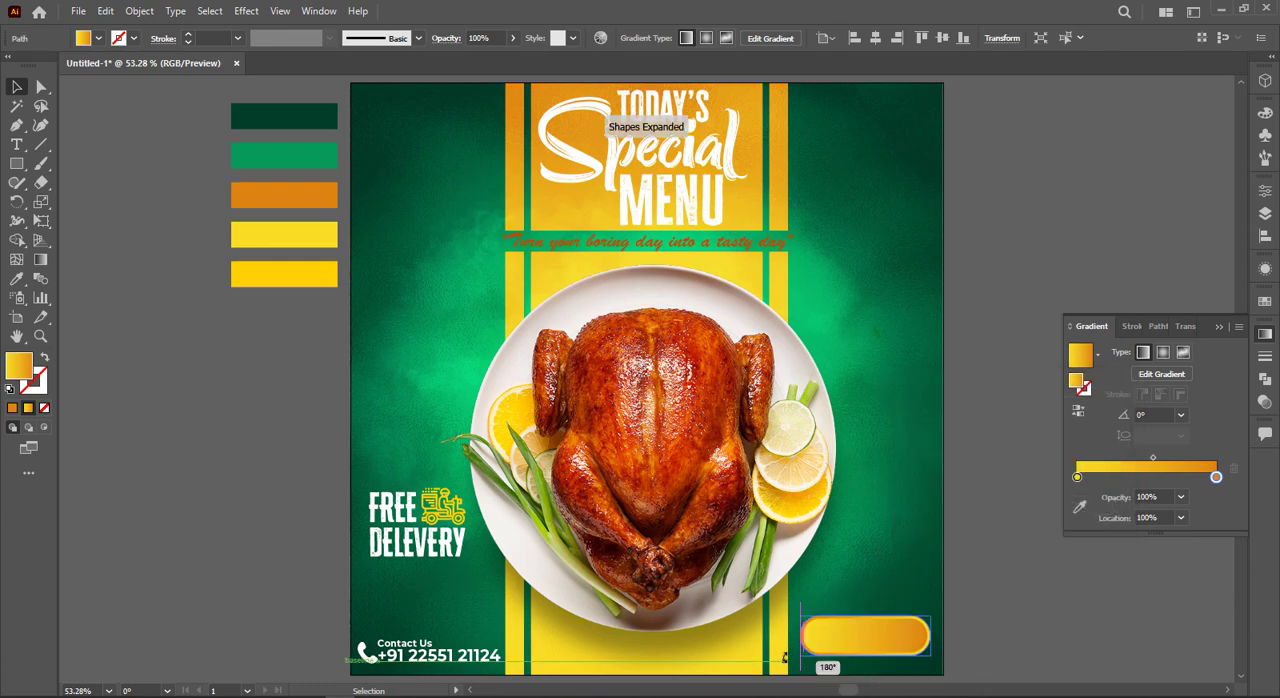
pyautogui.click(955, 597)
# Step: Duplicate the white phone number line onto the gradient button and bring the copy in front of it
pyautogui.keyDown('alt'); pyautogui.scroll(1, 955, 597); pyautogui.keyUp('alt')
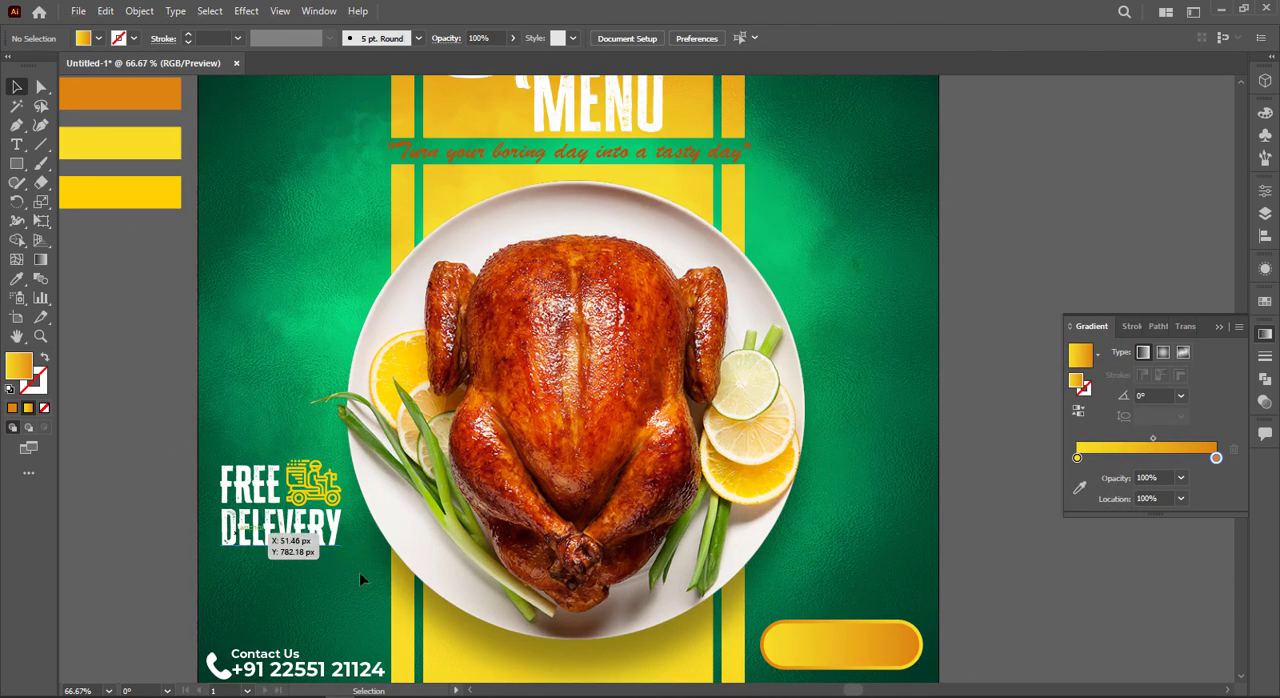
pyautogui.moveTo(364, 670); pyautogui.dragTo(832, 650)
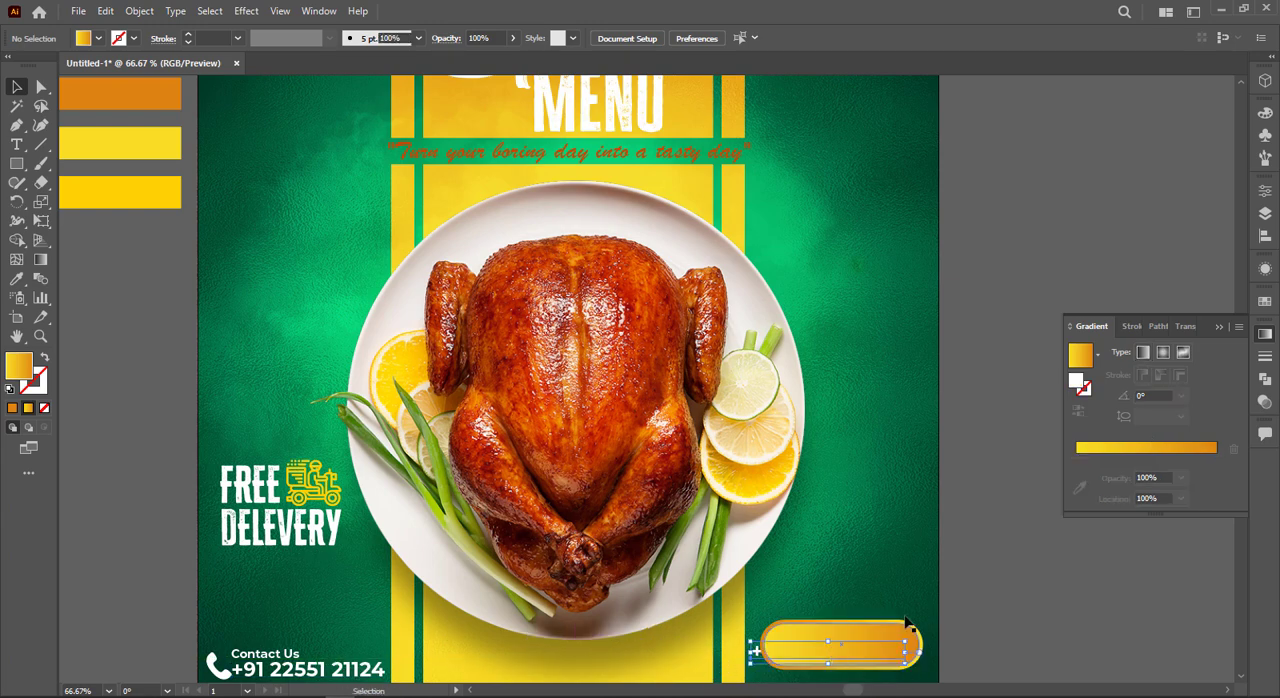
pyautogui.rightClick(832, 648)
pyautogui.moveTo(1067, 571)
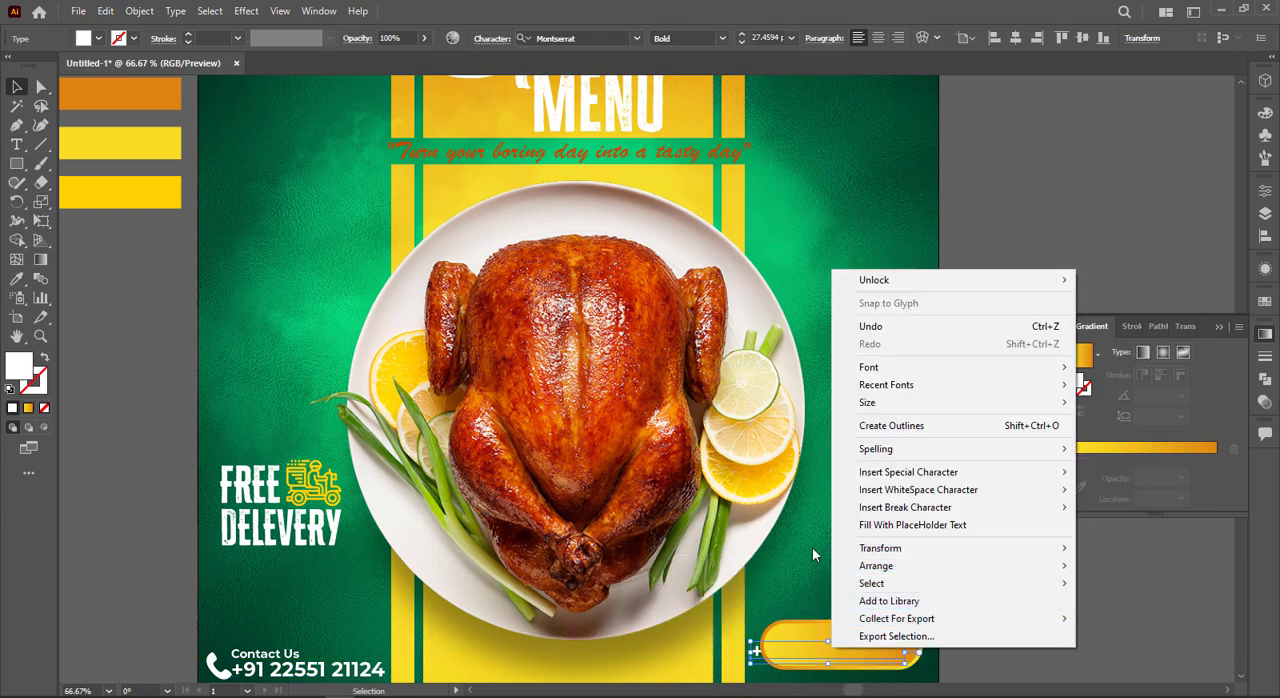
pyautogui.click(790, 567)
pyautogui.scroll(-2, 850, 598)
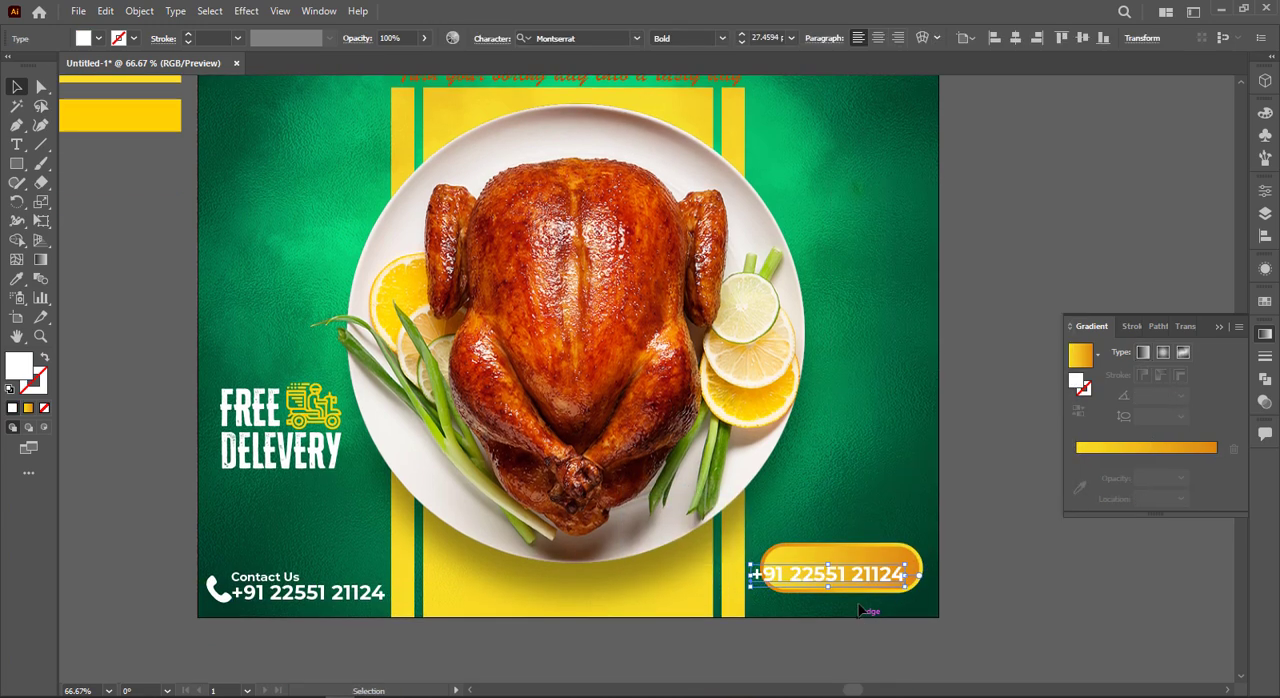
pyautogui.moveTo(860, 583); pyautogui.dragTo(879, 575)
# Step: Replace the copied text on the button with "ORDER NOW" and fill it with black
pyautogui.tripleClick(867, 568)
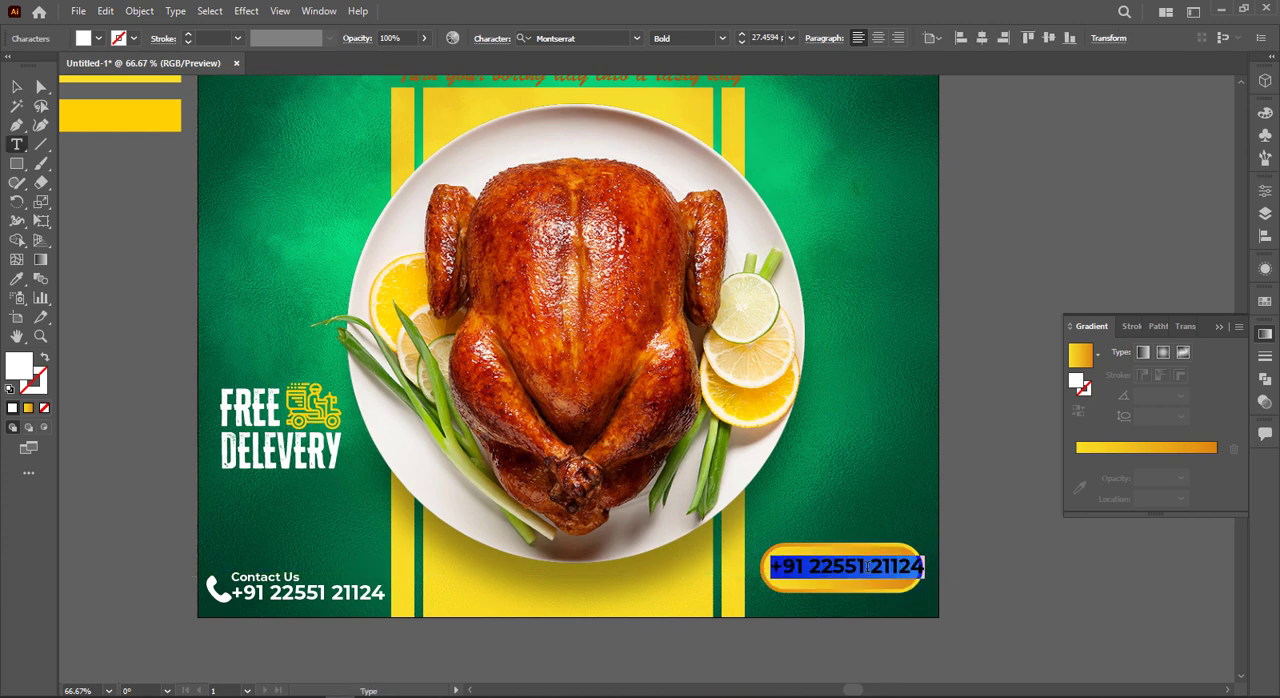
pyautogui.write('ORDER NOW')
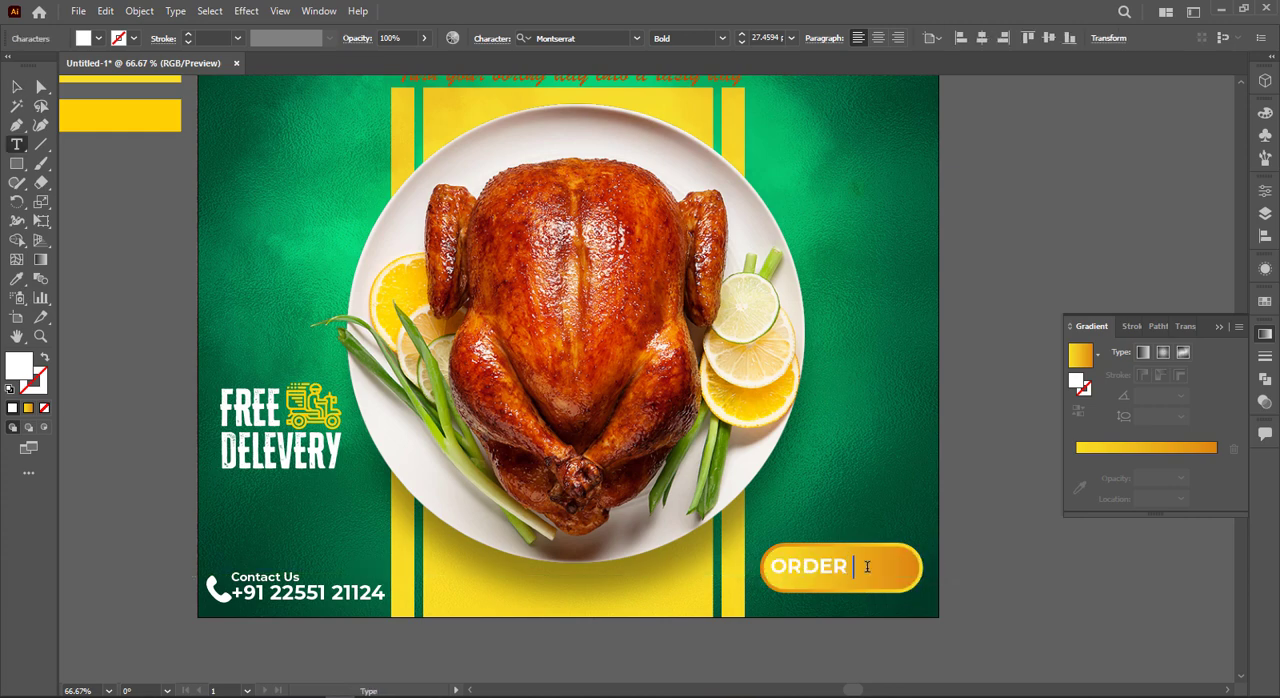
pyautogui.click(17, 88)
pyautogui.click(98, 38)
pyautogui.click(44, 66)
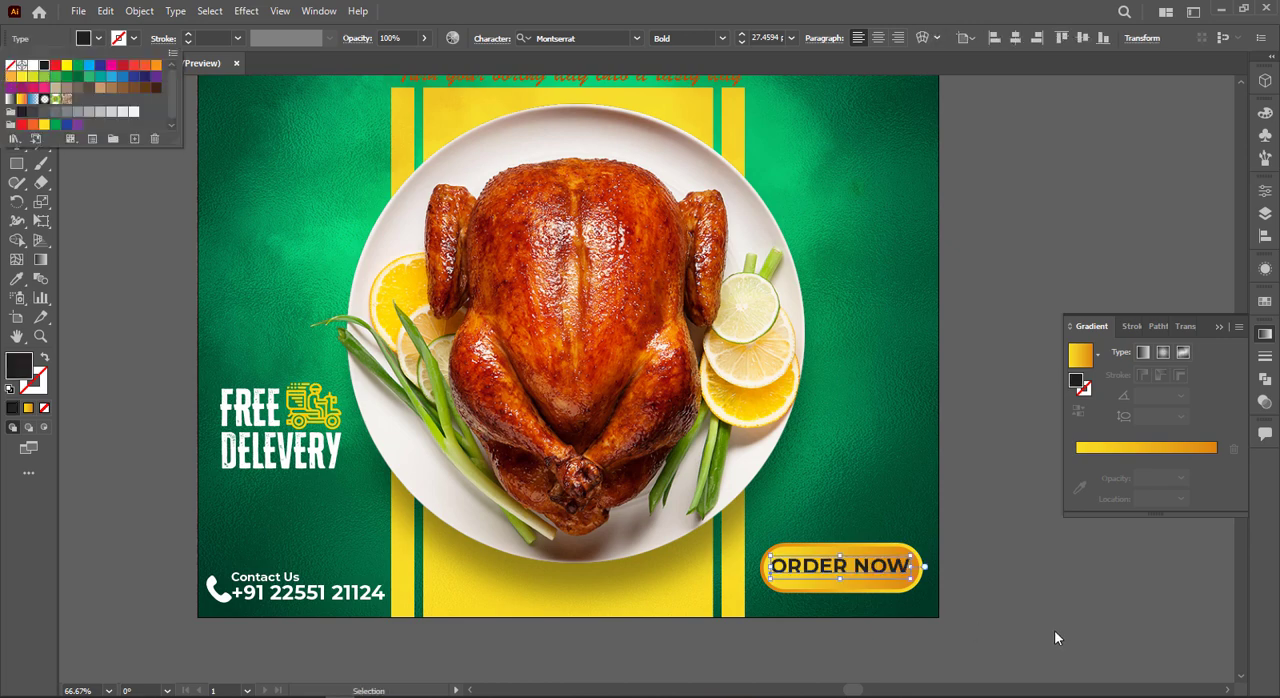
# Step: Nudge the "ORDER NOW" text slightly down and to the right to centre it on the button
pyautogui.press('Right')
pyautogui.press('Down')
pyautogui.press('Down')
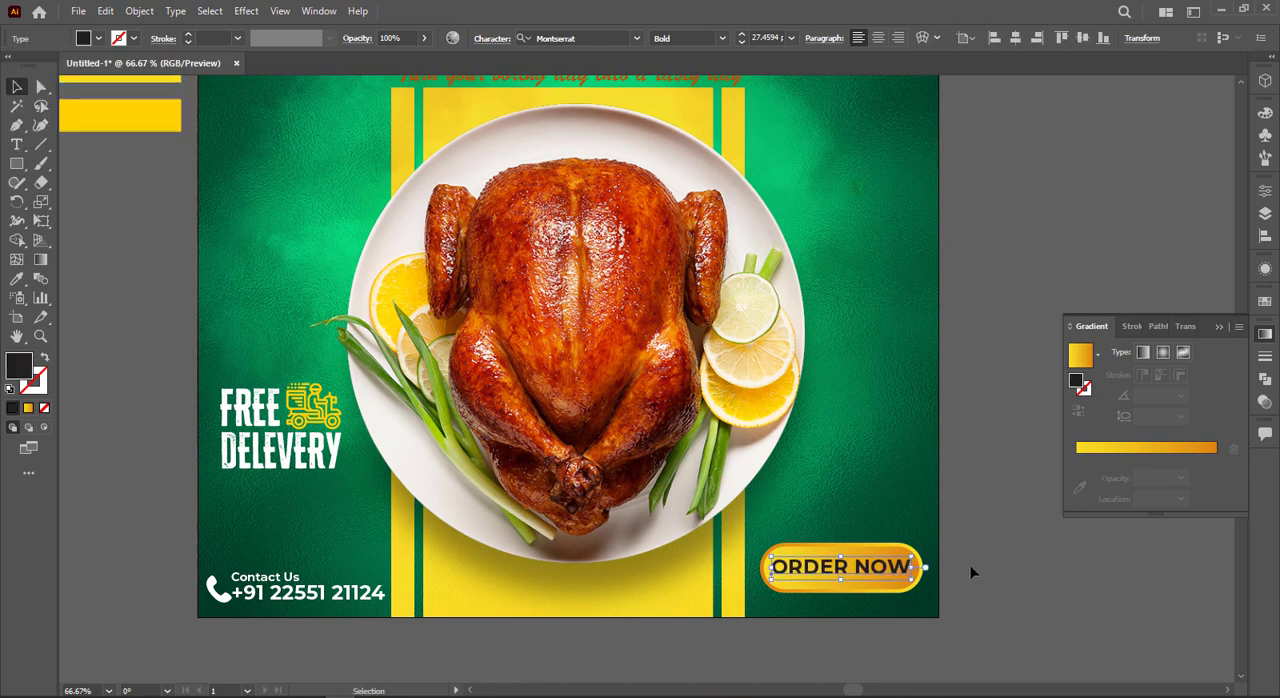
pyautogui.press('Right')
pyautogui.click(994, 318)
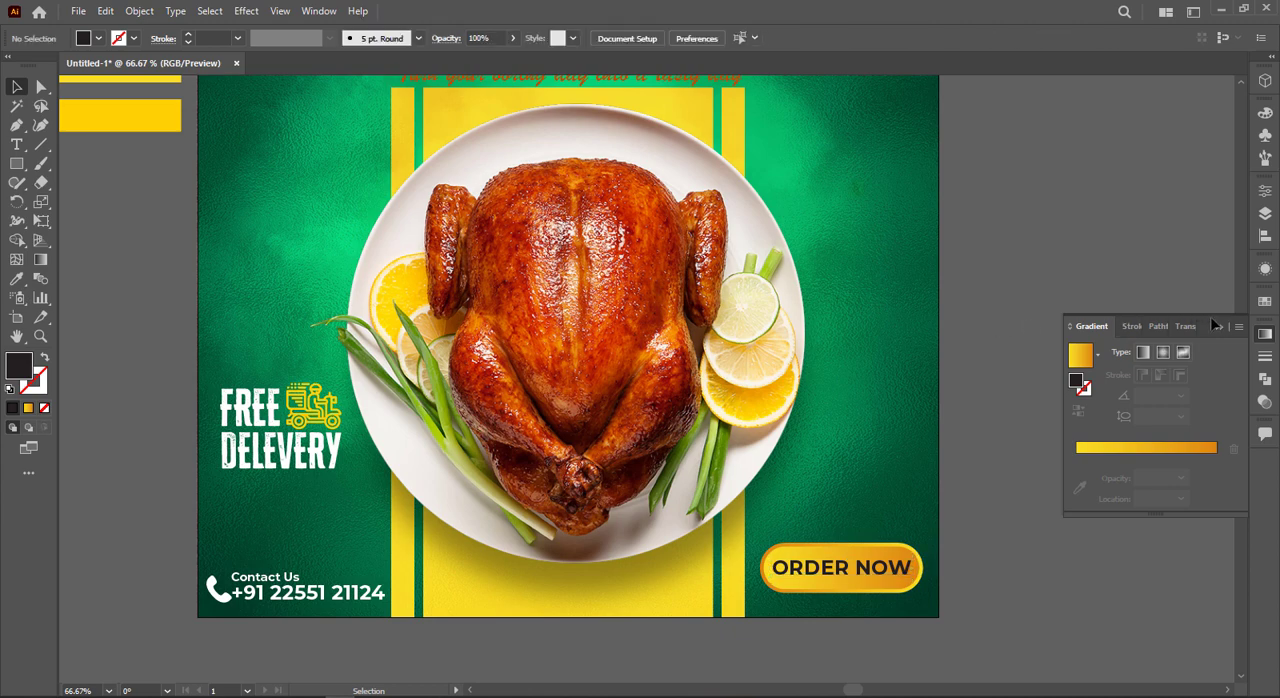
# Step: Draw a cluster of overlapping black circles, about 91 px each, on the empty canvas beside the poster's right edge
pyautogui.press('a')
pyautogui.hotkey('ctrl', '0')
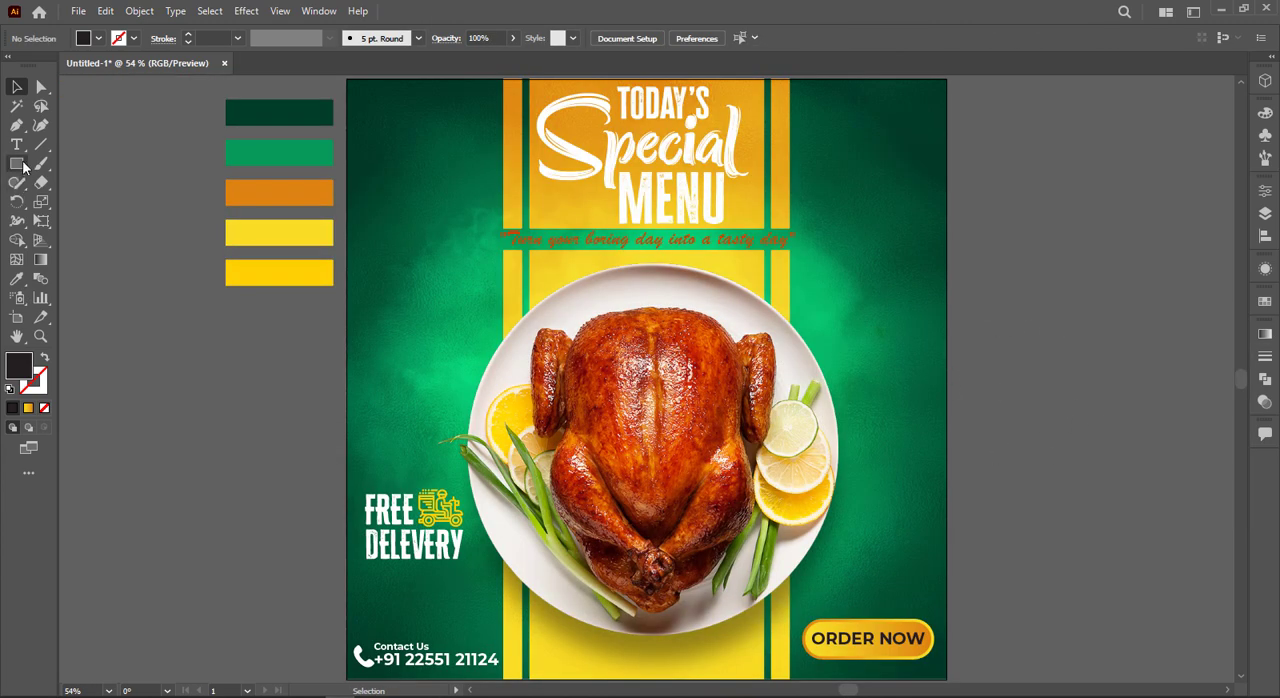
pyautogui.moveTo(24, 168); pyautogui.dragTo(78, 208)
pyautogui.moveTo(997, 294)
pyautogui.mouseDown()
pyautogui.moveTo(1025, 321)
pyautogui.moveTo(1032, 288)
pyautogui.moveTo(1037, 318)
pyautogui.moveTo(1043, 290)
pyautogui.moveTo(1066, 314)
pyautogui.moveTo(1028, 325)
pyautogui.mouseUp()
pyautogui.press('v')
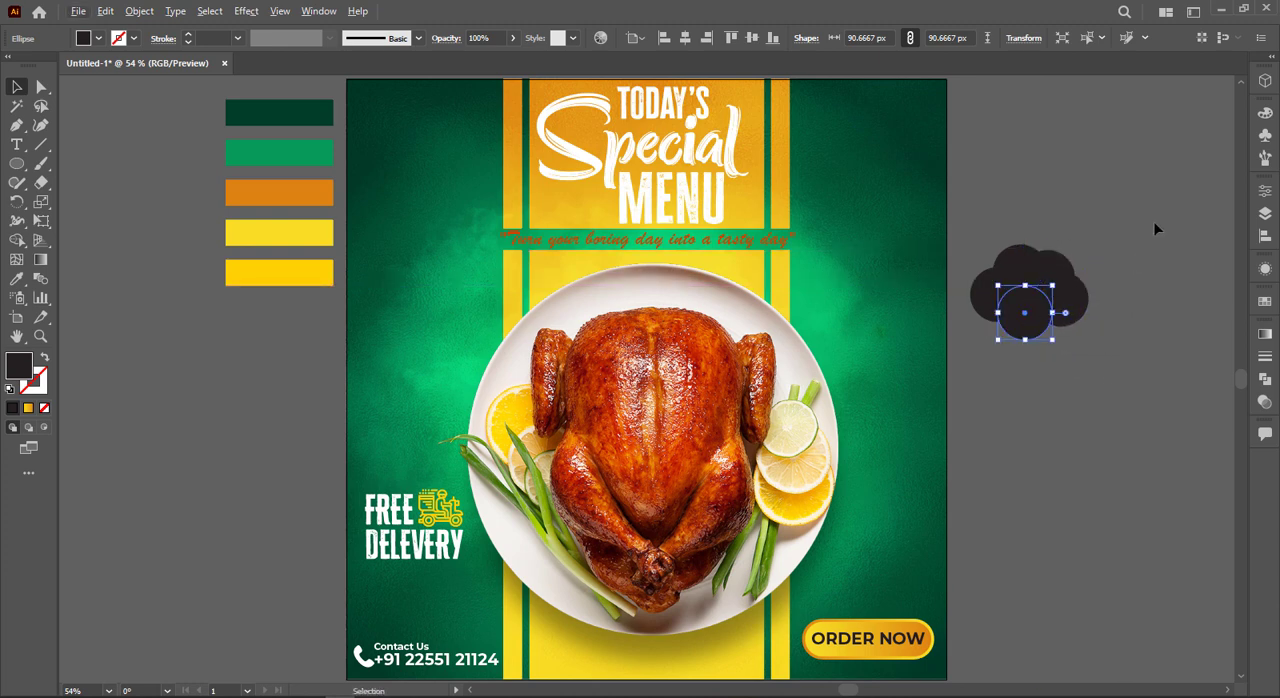
# Step: Unite all the overlapping circles into a single cloud shape
pyautogui.moveTo(1153, 221); pyautogui.dragTo(976, 322)
pyautogui.click(1265, 383)
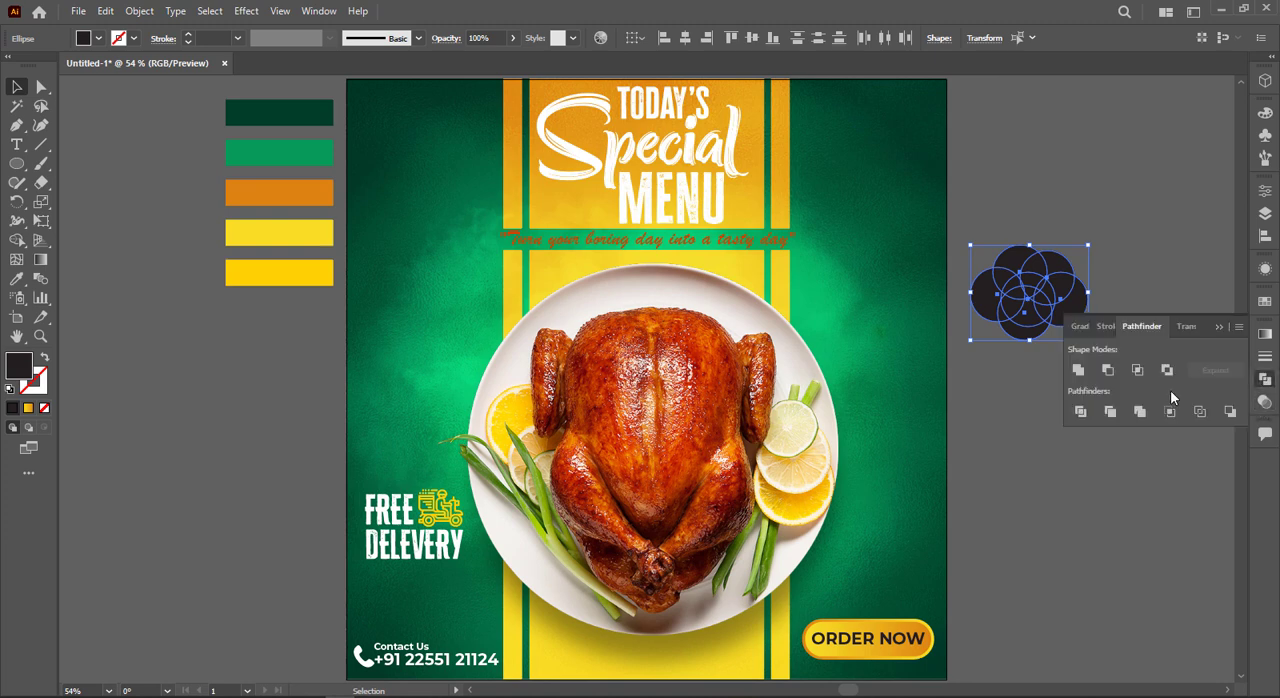
pyautogui.click(1077, 371)
pyautogui.click(1068, 325)
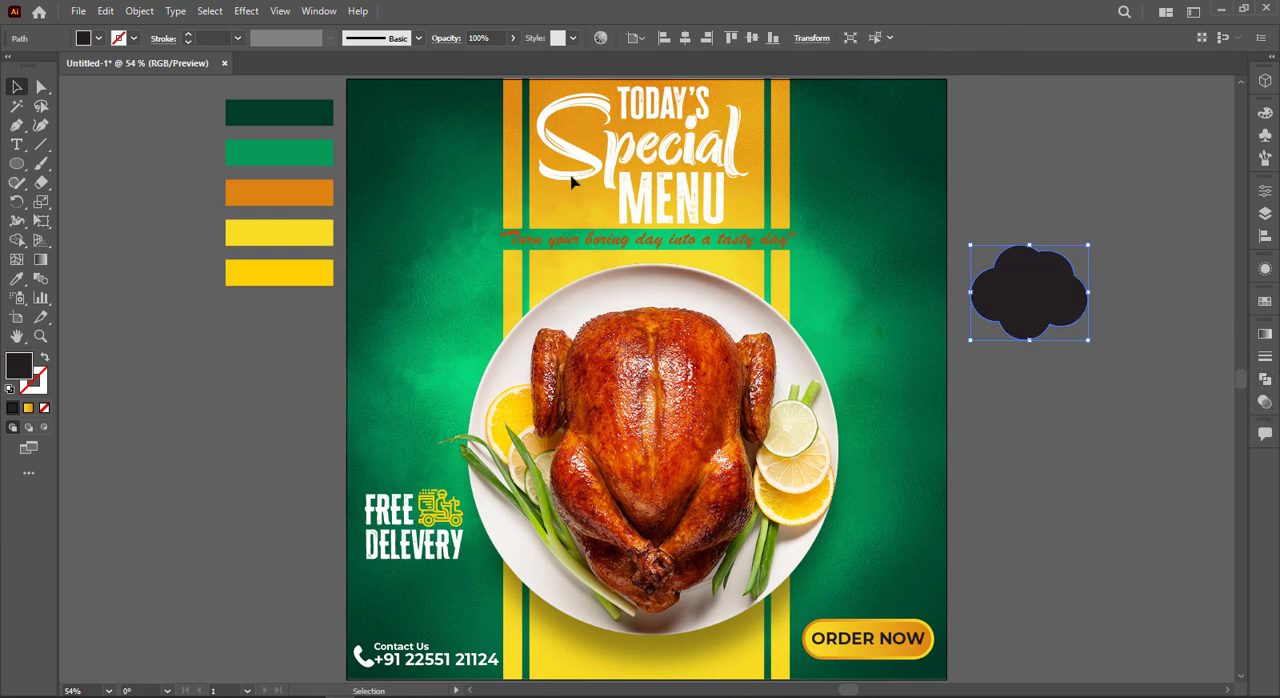
# Step: Give the cloud a white 1 pt dashed outline with no fill
pyautogui.click(100, 40)
pyautogui.click(33, 65)
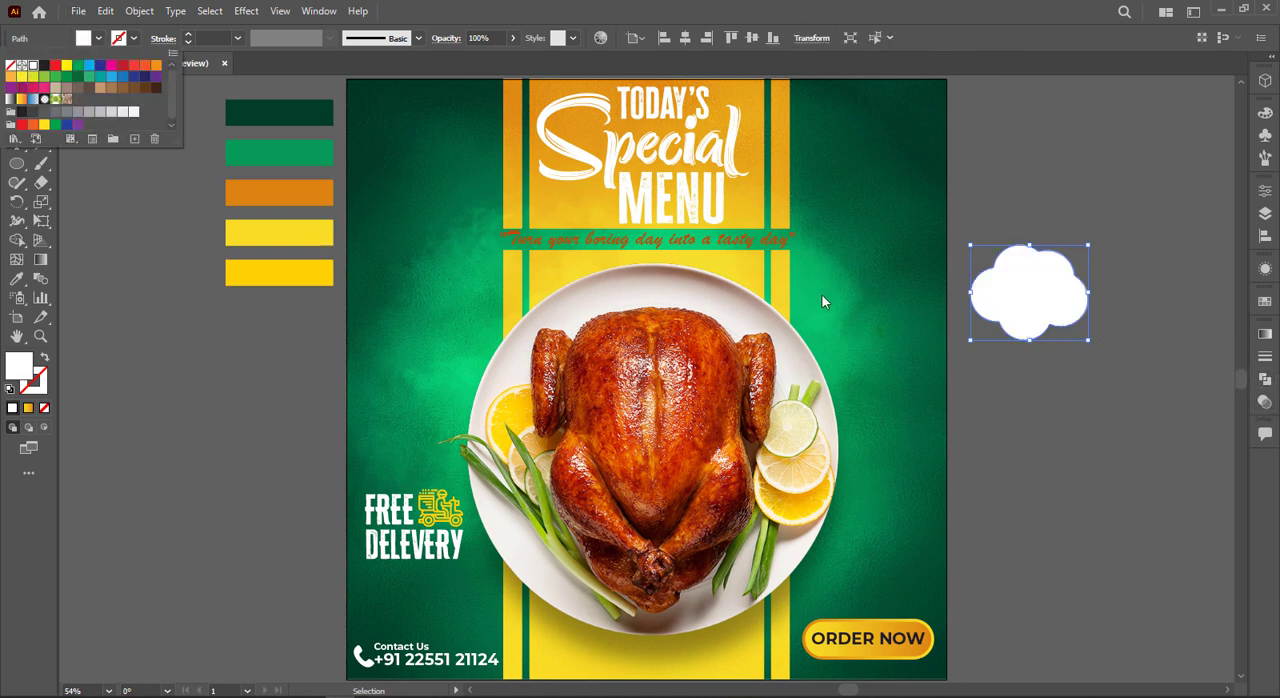
pyautogui.hotkey('shift', 'x')
pyautogui.click(162, 40)
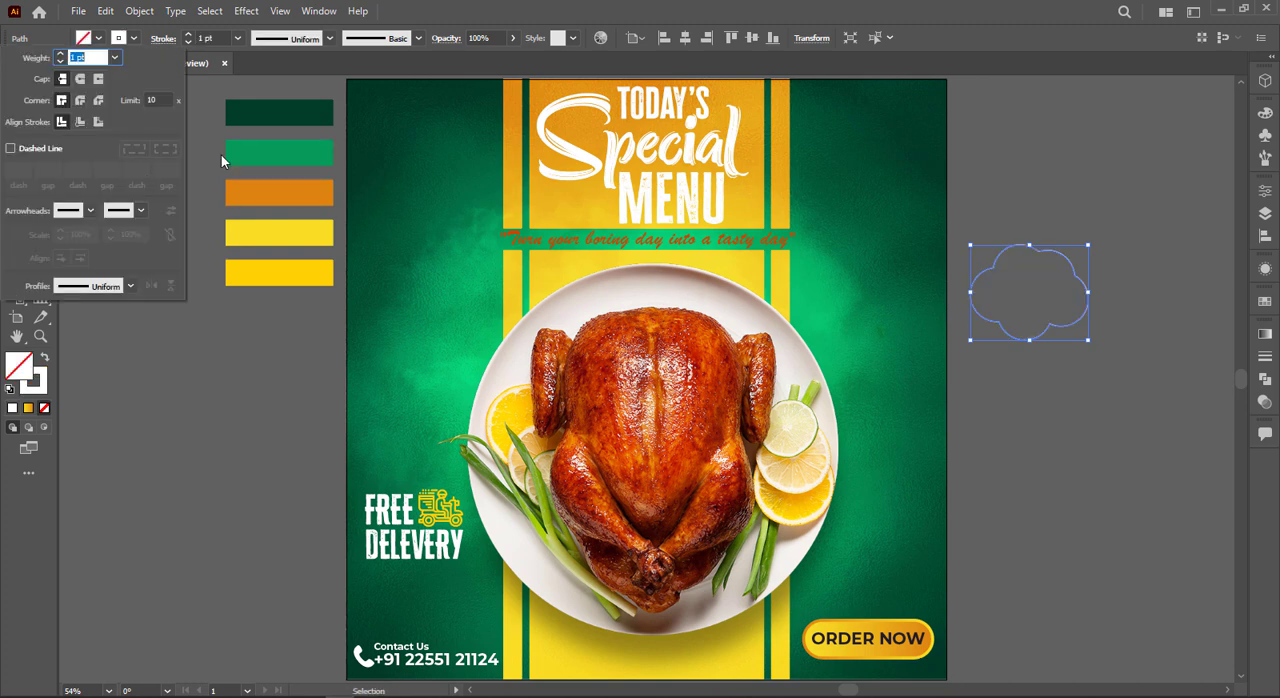
pyautogui.click(38, 149)
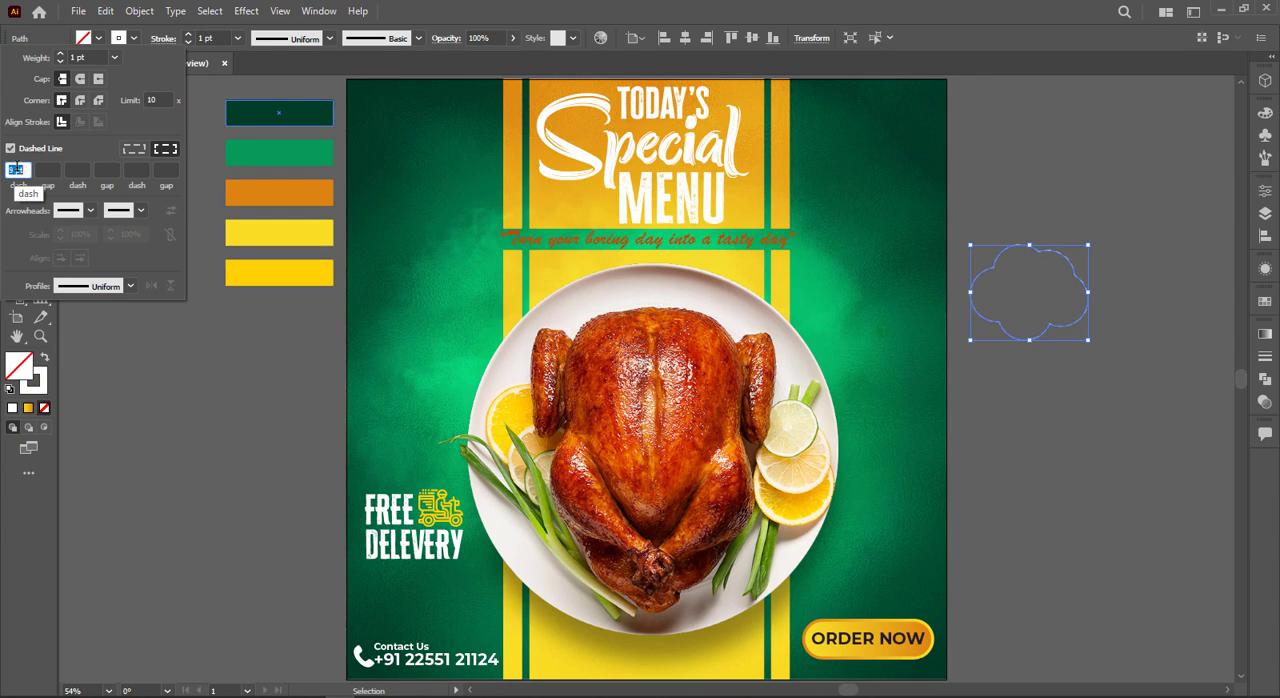
pyautogui.click(1020, 370)
pyautogui.click(1022, 368)
# Step: Draw a closed, curved pointed tail with the Pen tool, overlapping the cloud's lower edge and pointing to the lower left
pyautogui.scroll(4, 1024, 345)
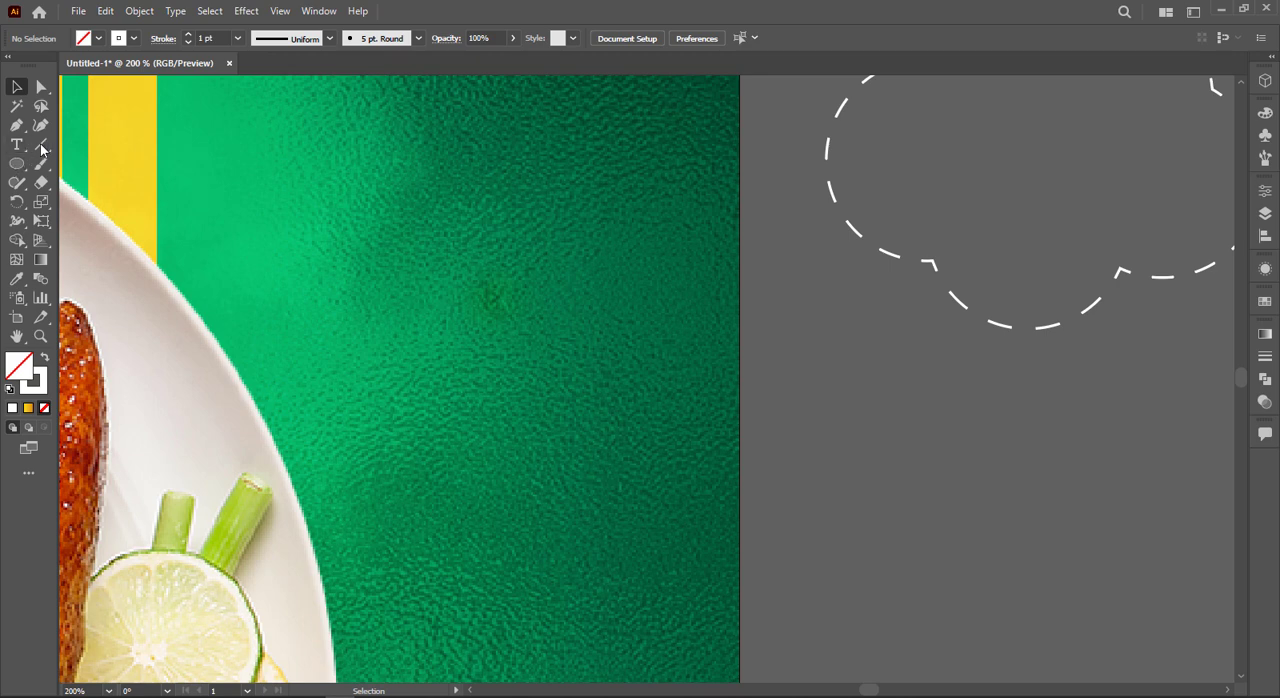
pyautogui.click(16, 125)
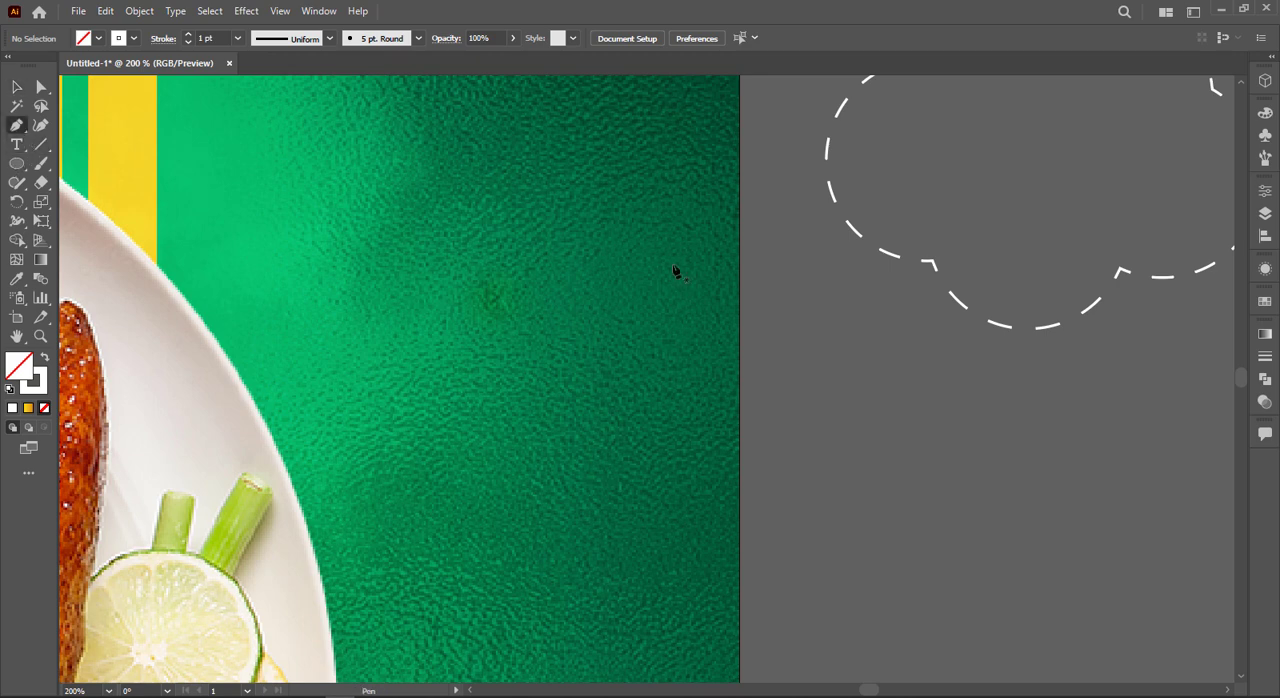
pyautogui.click(965, 296)
pyautogui.moveTo(880, 350); pyautogui.dragTo(824, 349)
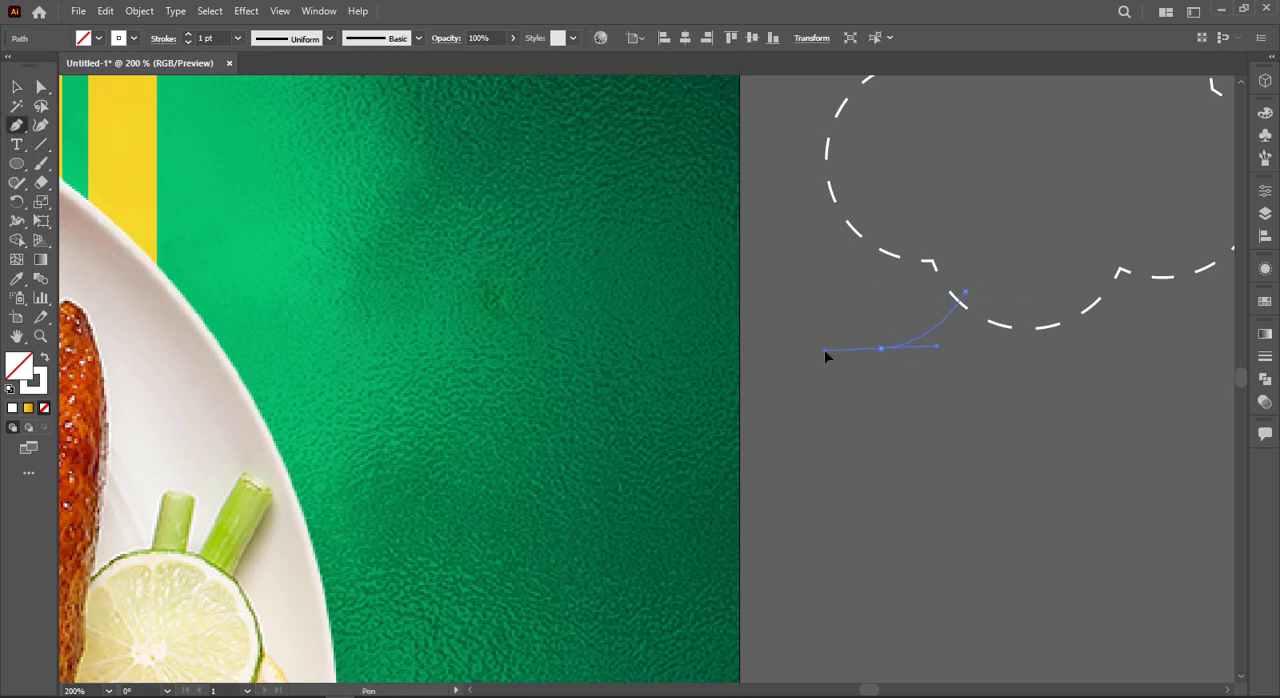
pyautogui.click(881, 349)
pyautogui.moveTo(1041, 314); pyautogui.dragTo(1066, 262)
pyautogui.click(1041, 315)
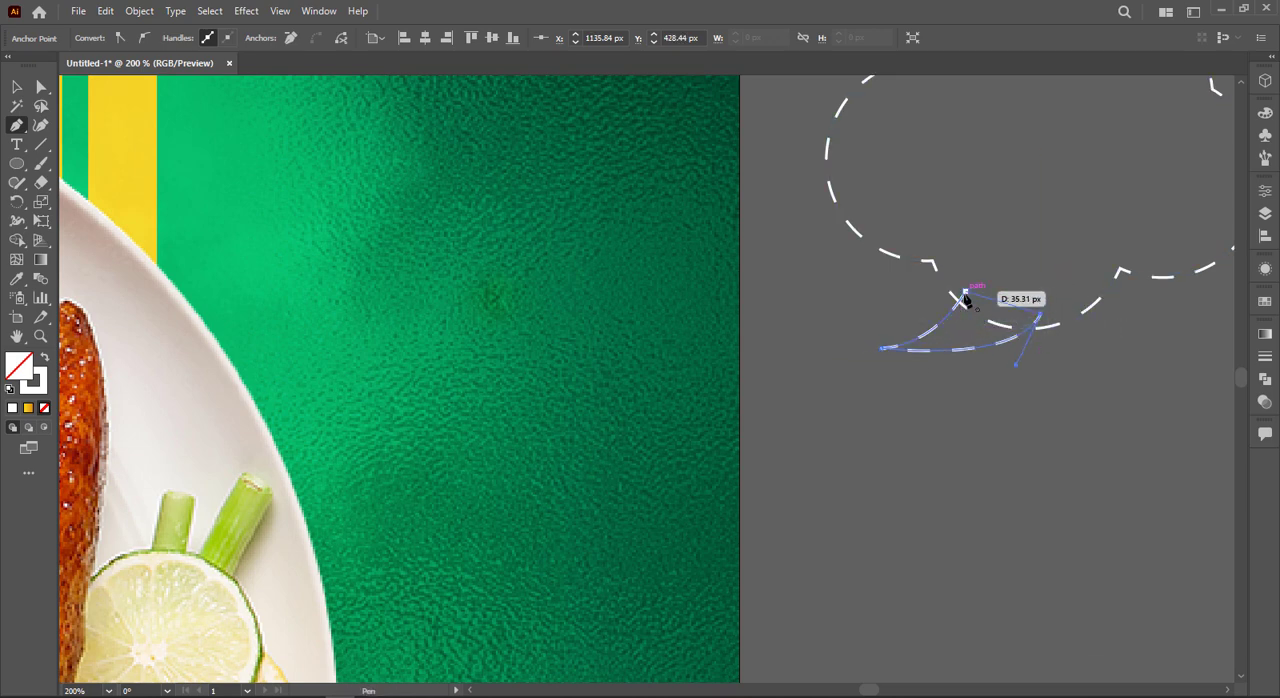
pyautogui.click(963, 297)
pyautogui.click(17, 88)
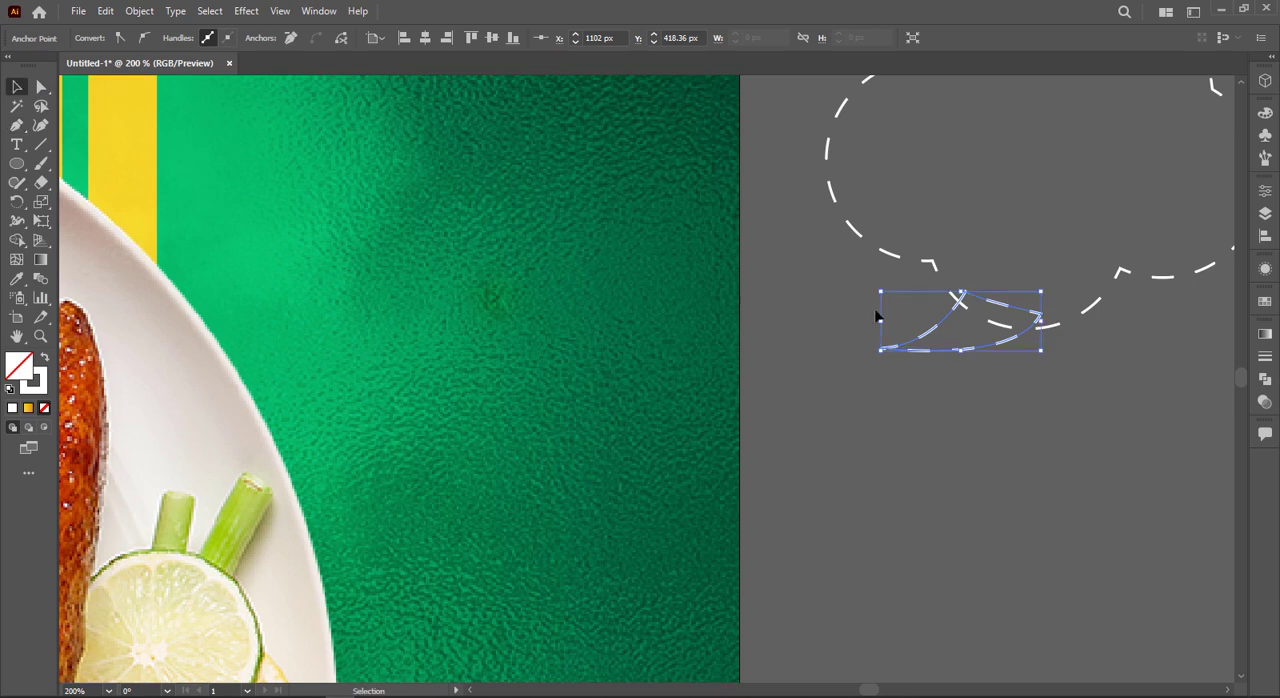
# Step: Merge the tail and the cloud into one speech bubble with the Shape Builder tool
pyautogui.click(905, 298)
pyautogui.hotkey('ctrl', 'a')
pyautogui.click(17, 240)
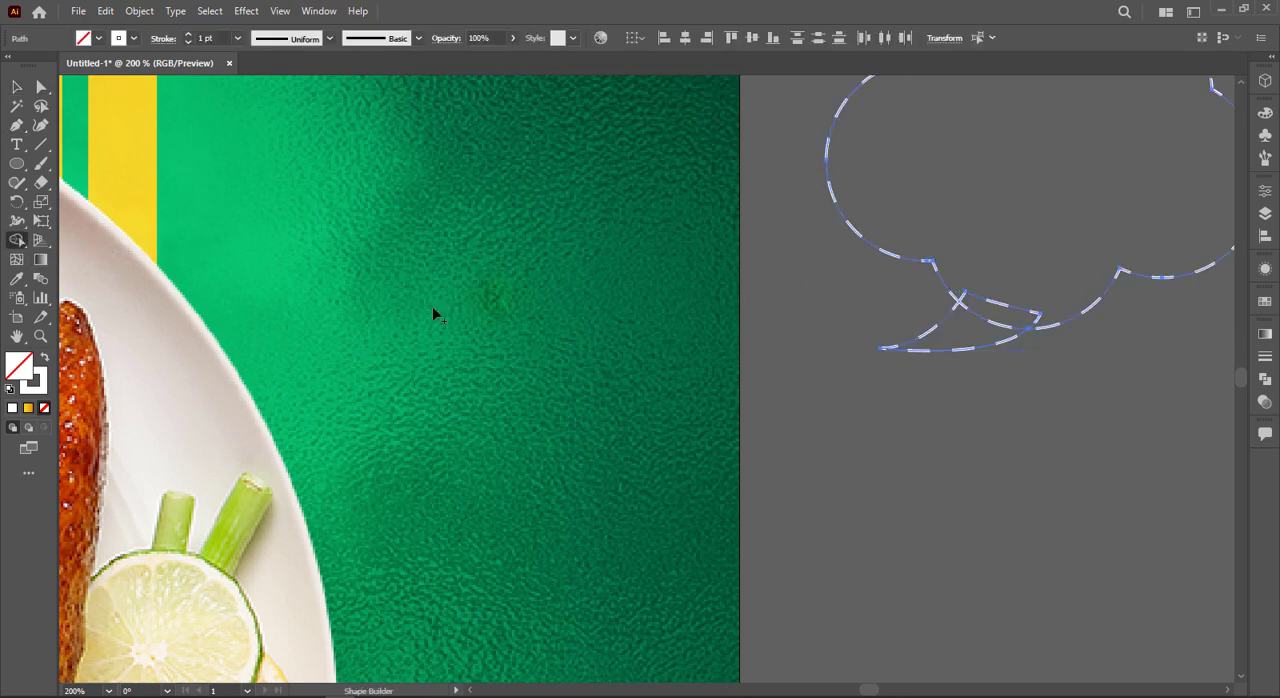
pyautogui.moveTo(1032, 319)
pyautogui.mouseDown()
pyautogui.moveTo(1019, 299)
pyautogui.moveTo(973, 334)
pyautogui.moveTo(1027, 275)
pyautogui.mouseUp()
pyautogui.hotkey('ctrl', 'z')
pyautogui.hotkey('ctrl', 'z')
pyautogui.scroll(-2, 1018, 267)
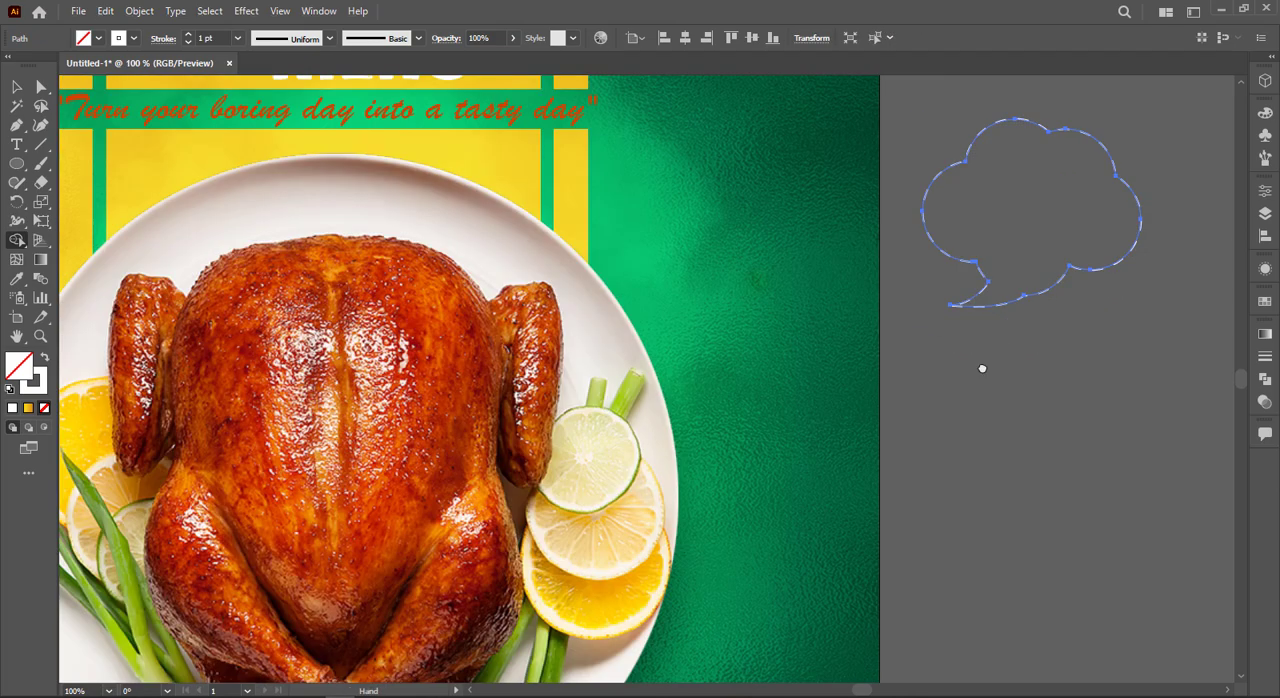
# Step: Scale down the speech bubble, place it on the green background above the lime slices and flatten it slightly
pyautogui.moveTo(1007, 332); pyautogui.dragTo(730, 383)
pyautogui.press('v')
pyautogui.click(986, 366)
pyautogui.moveTo(826, 204); pyautogui.dragTo(772, 246)
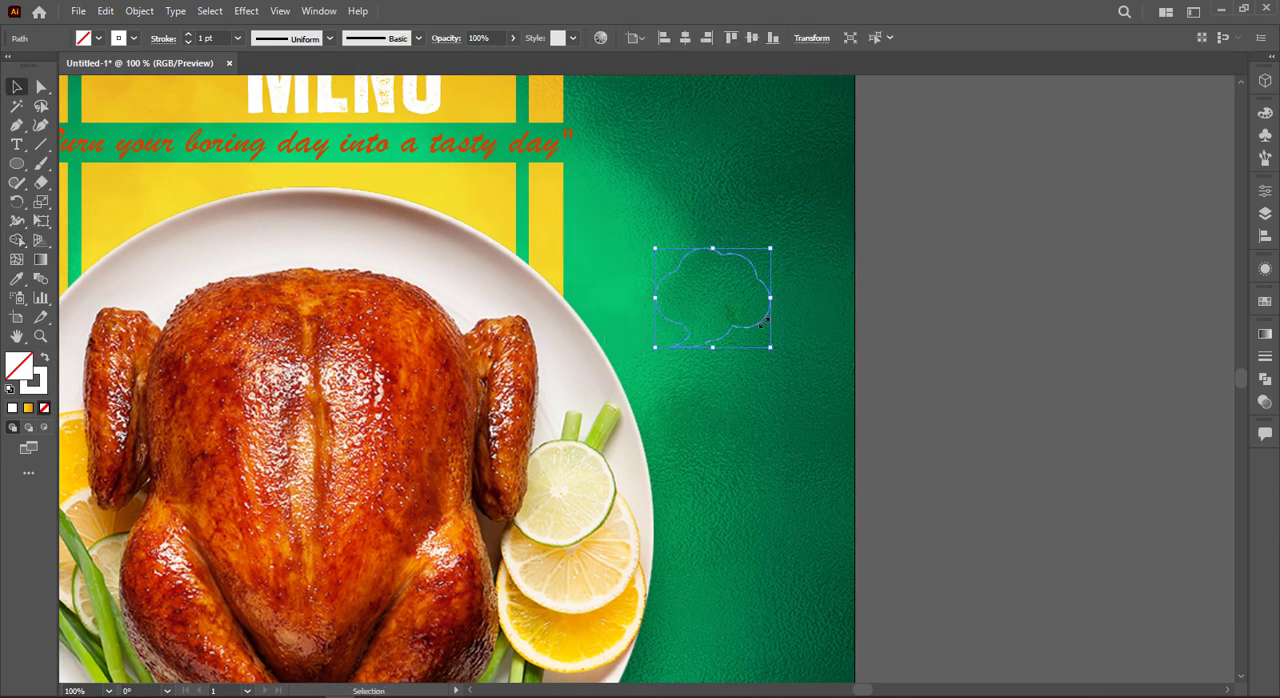
pyautogui.moveTo(756, 328); pyautogui.dragTo(764, 387)
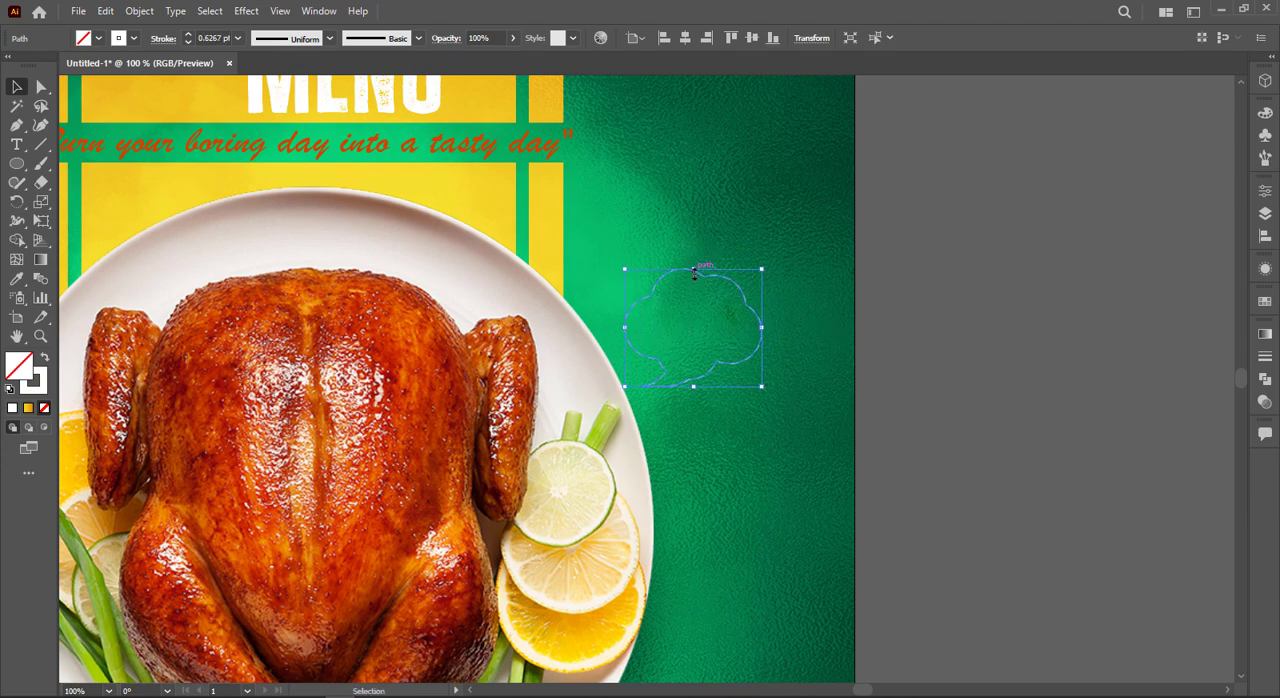
pyautogui.moveTo(693, 272); pyautogui.dragTo(690, 286)
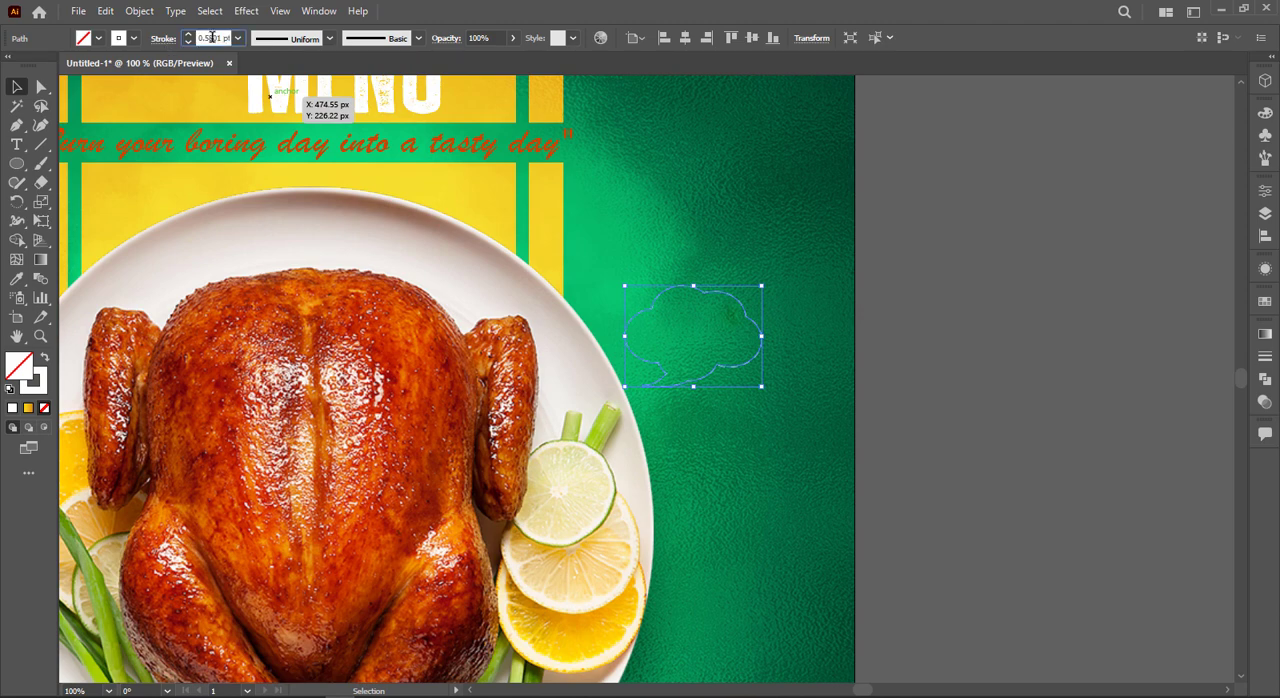
# Step: Set the speech bubble's dashed stroke weight to 2 pt
pyautogui.write('2')
pyautogui.press('Return')
pyautogui.click(943, 375)
# Step: Add the text "SAVE" in Montserrat Bold 16 pt on the empty canvas beside the poster
pyautogui.click(16, 145)
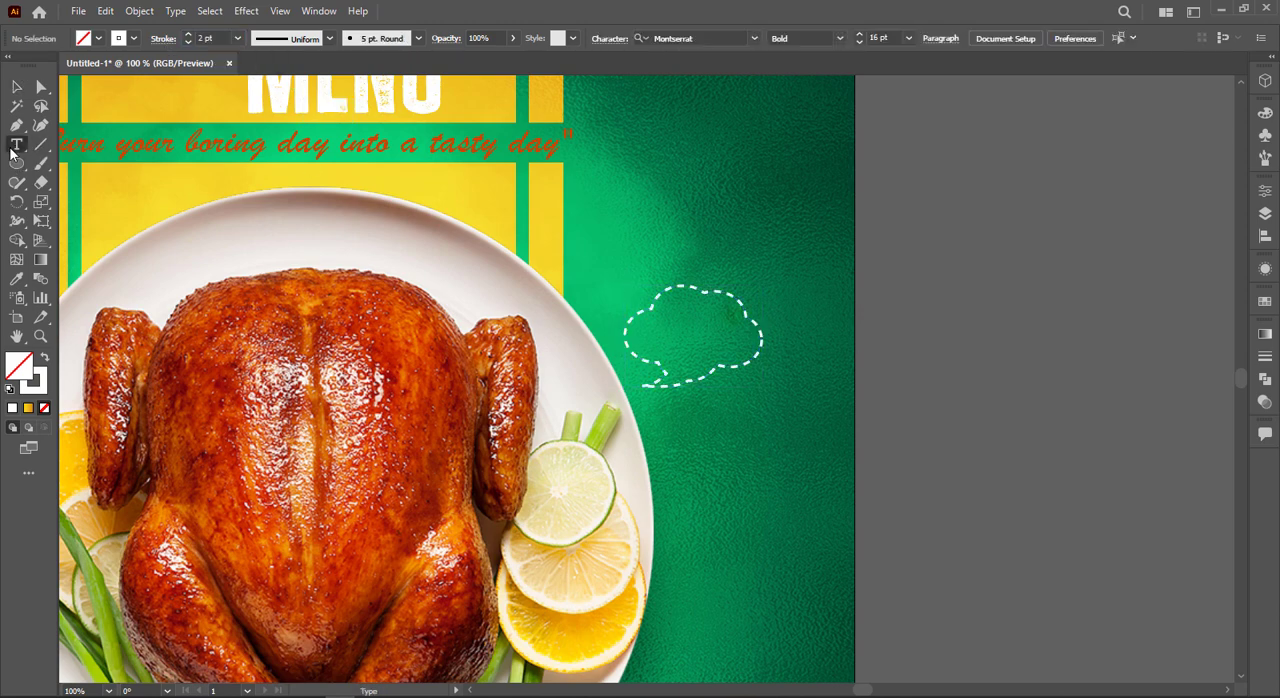
pyautogui.click(905, 370)
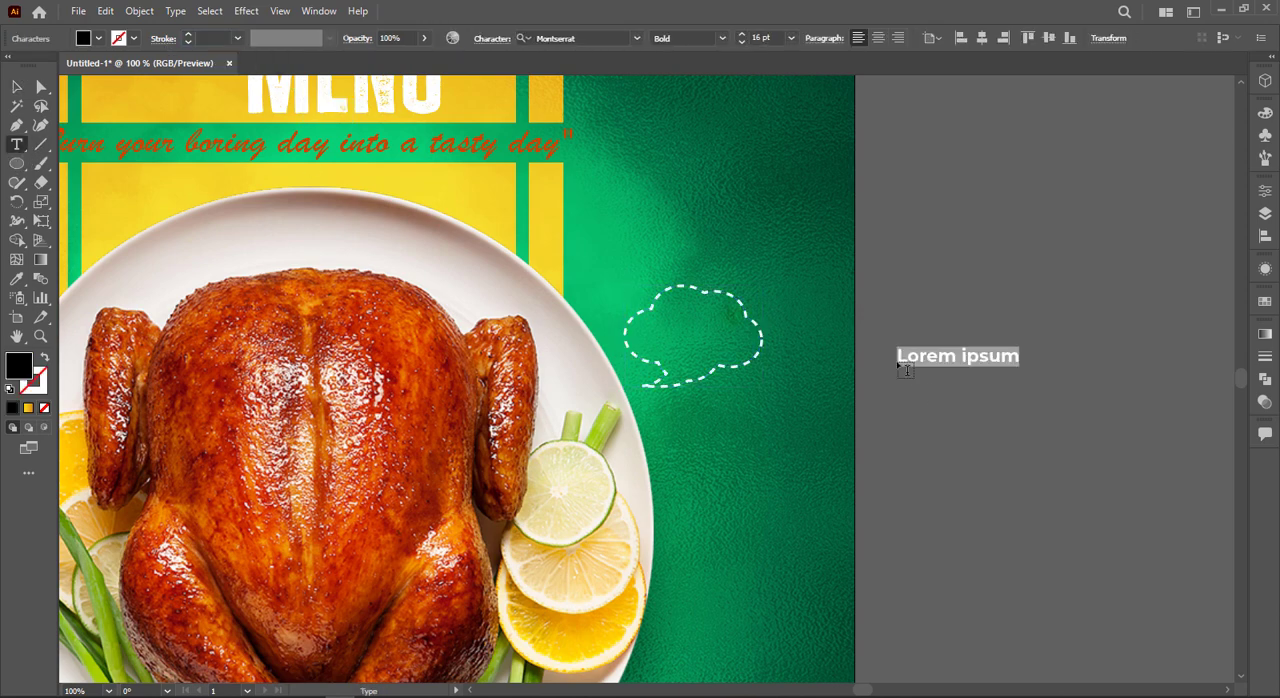
pyautogui.write('SAVE')
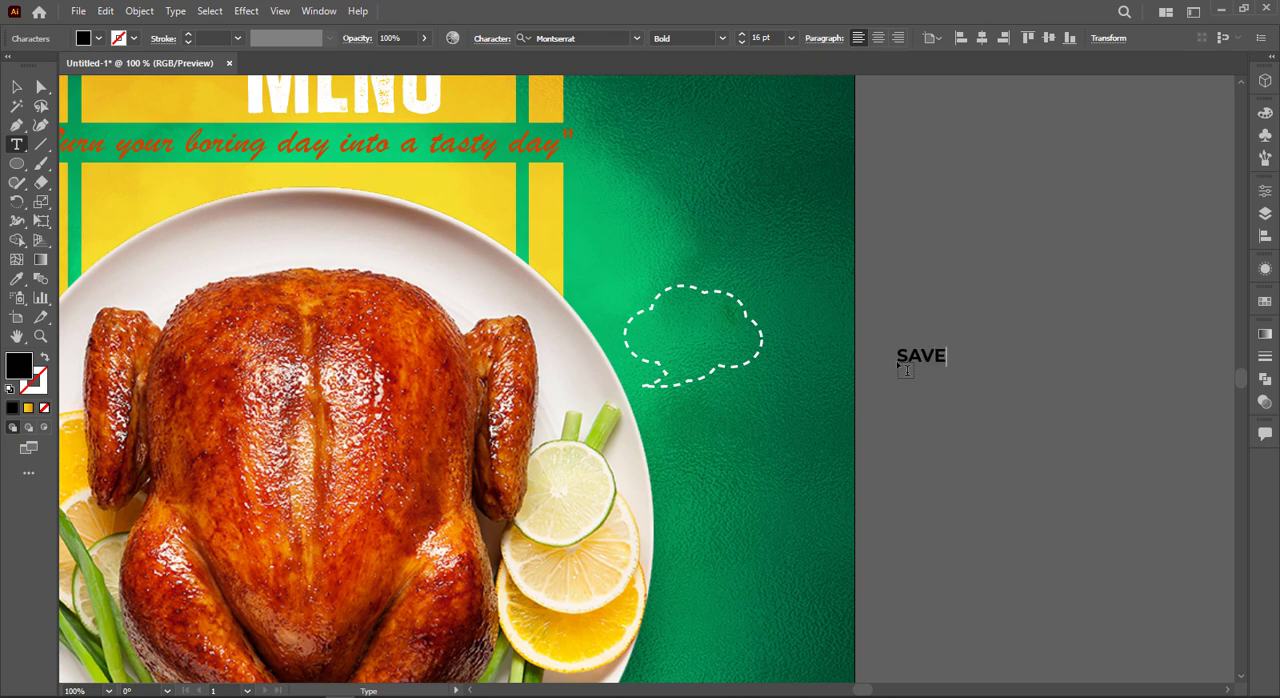
pyautogui.click(20, 91)
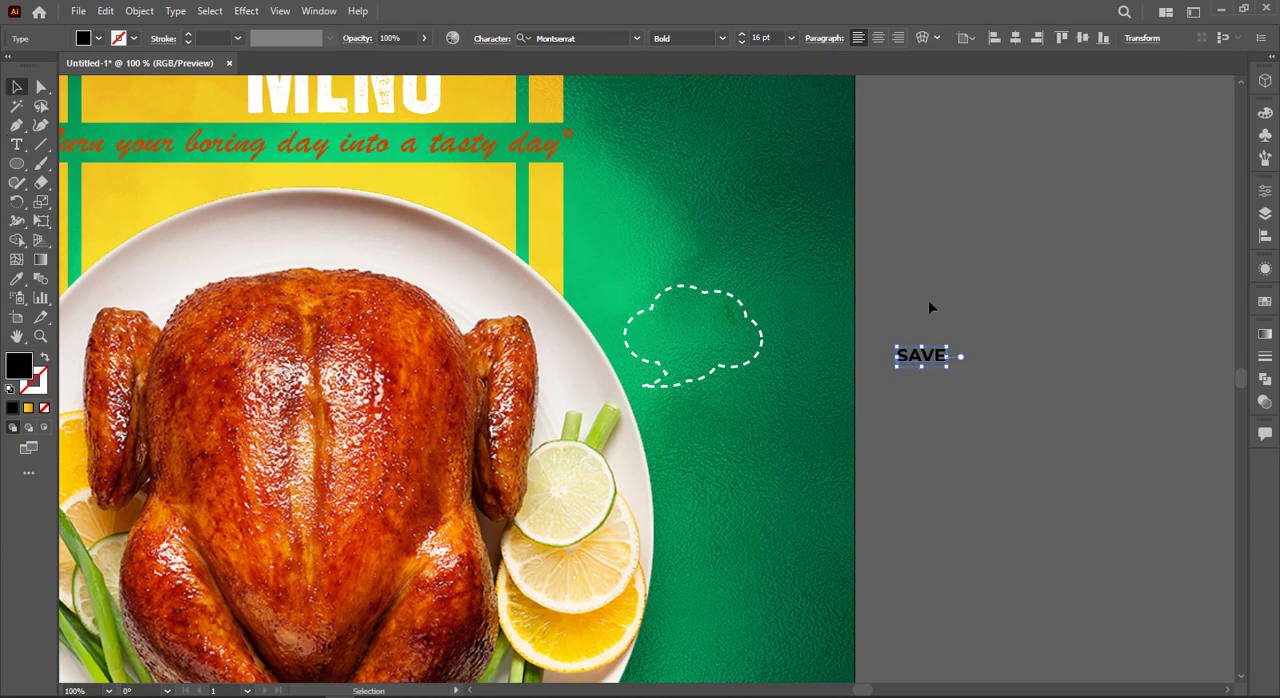
# Step: Place the "SAVE" text inside the speech bubble, enlarge it to about 29 pt and duplicate it directly below
pyautogui.keyDown('alt'); pyautogui.moveTo(922, 367); pyautogui.dragTo(716, 355); pyautogui.keyUp('alt')
pyautogui.hotkey('ctrl', 'z')
pyautogui.click(940, 366)
pyautogui.click(826, 309)
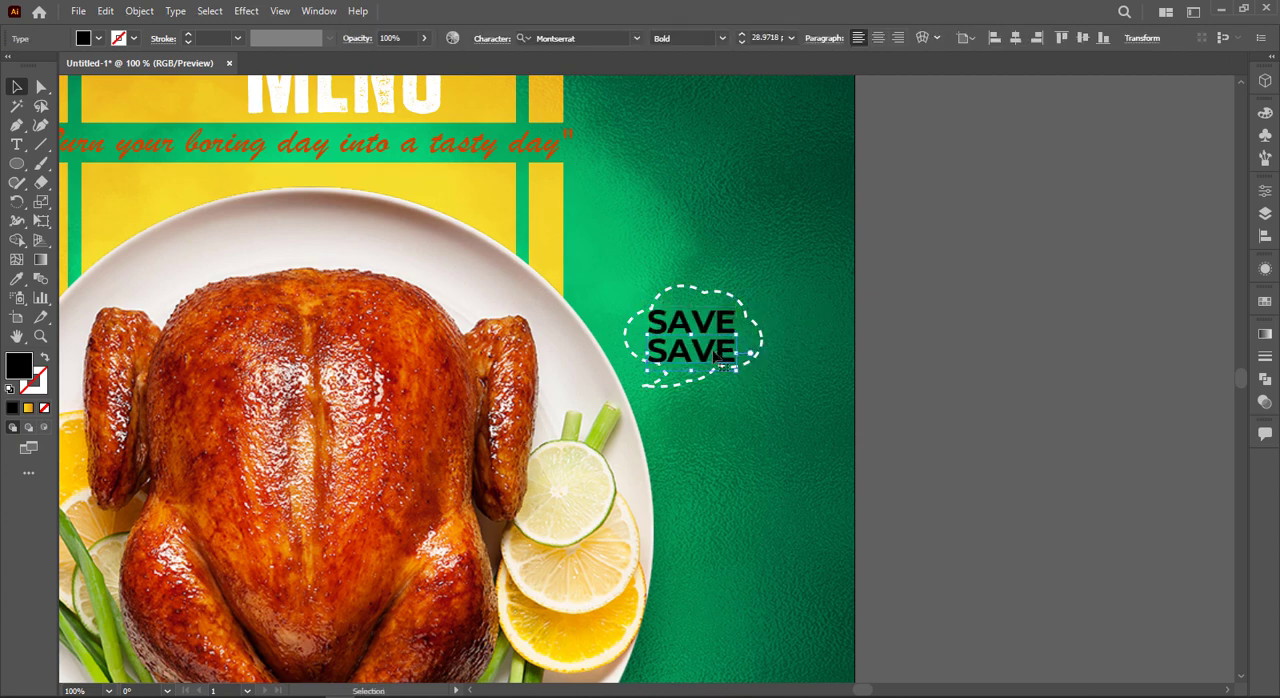
# Step: Change the lower "SAVE" copy to "50%" and centre it beneath the first word
pyautogui.doubleClick(690, 350)
pyautogui.write('51')
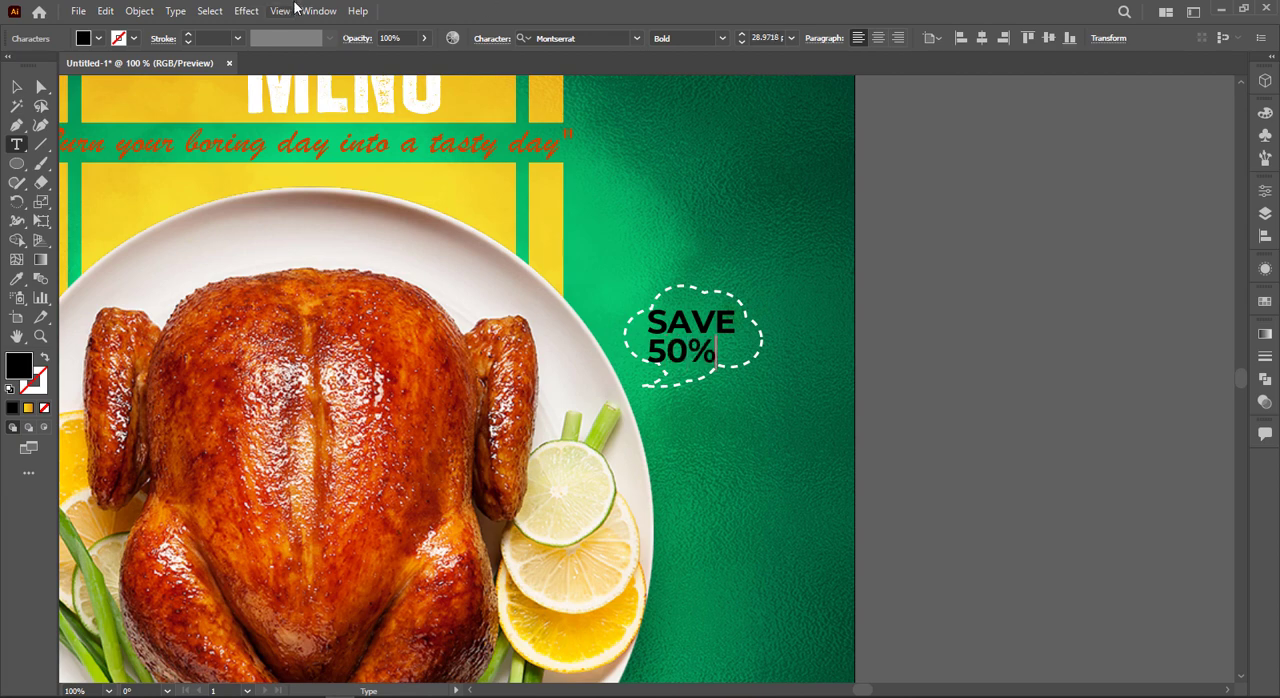
pyautogui.click(18, 88)
pyautogui.scroll(2, 691, 252)
pyautogui.moveTo(727, 460); pyautogui.dragTo(755, 460)
# Step: Fill the word "SAVE" in the speech bubble with white
pyautogui.click(745, 390)
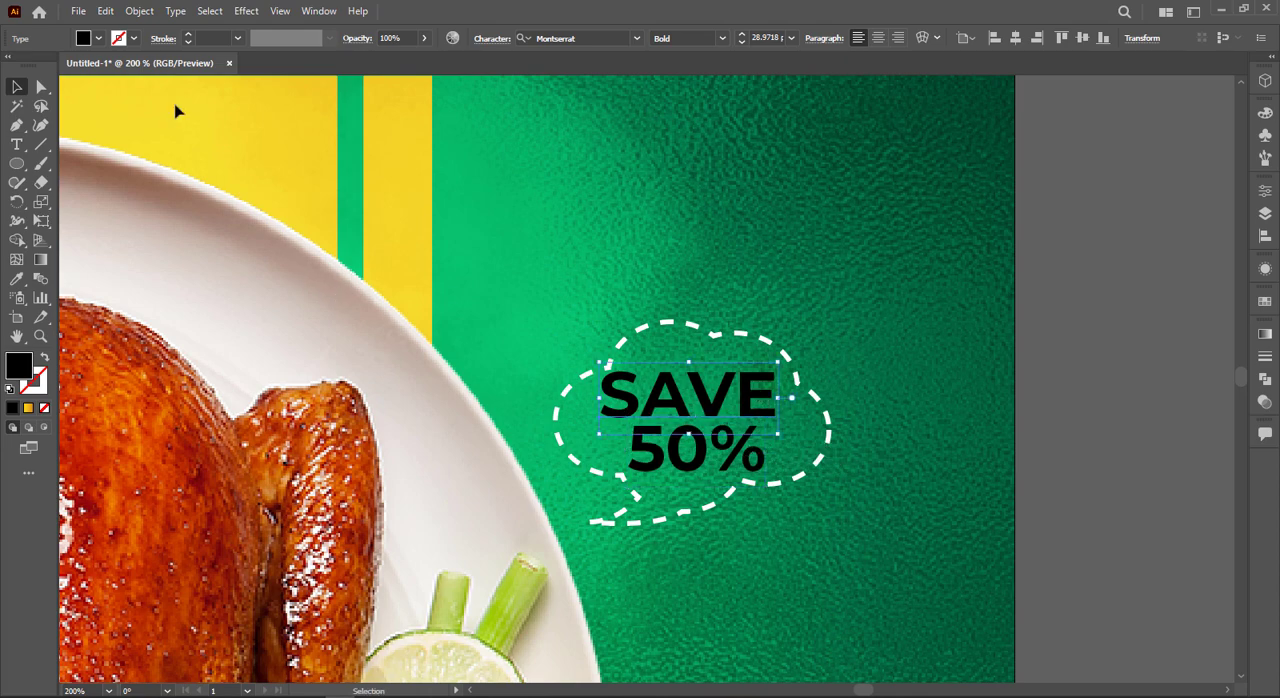
pyautogui.scroll(-2, 262, 187)
pyautogui.moveTo(328, 285); pyautogui.dragTo(838, 362)
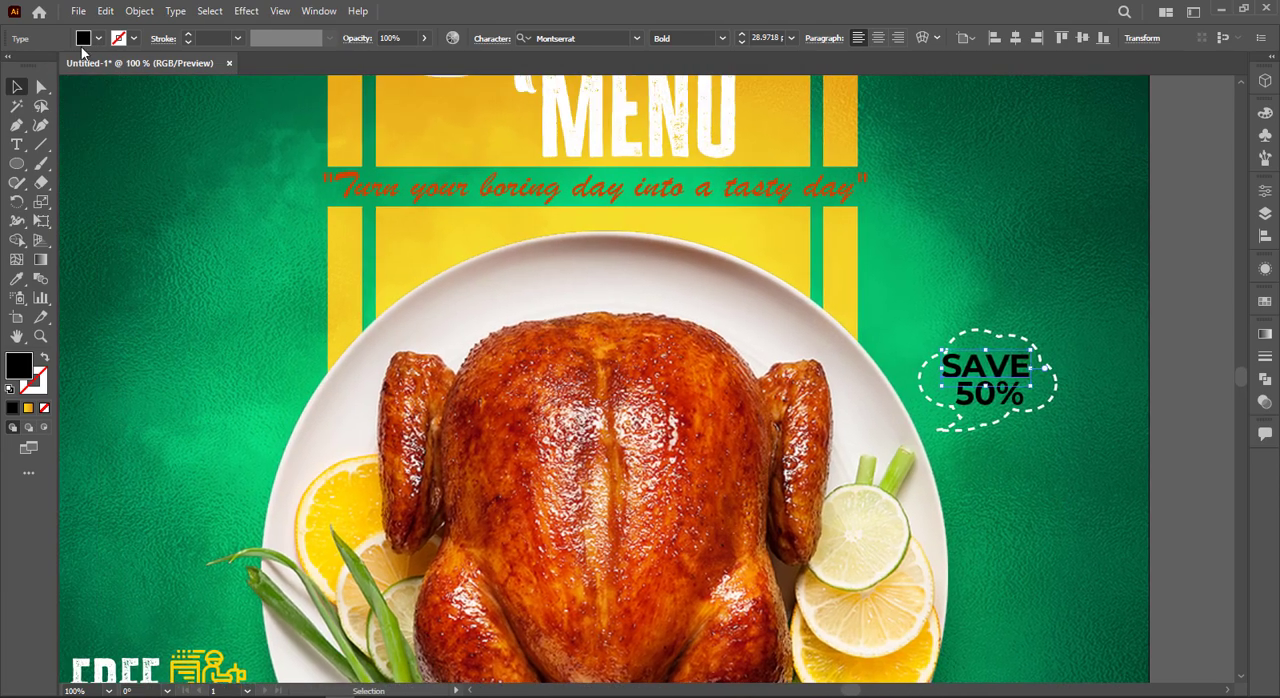
pyautogui.click(99, 40)
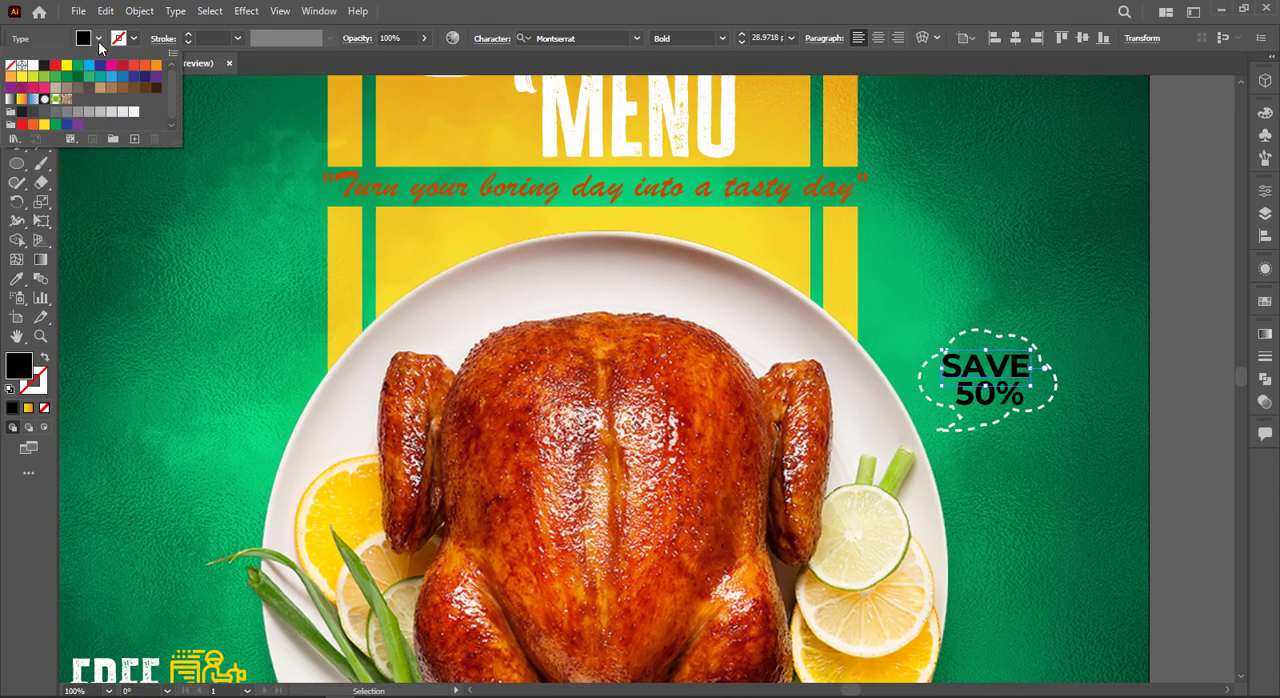
pyautogui.click(33, 66)
# Step: Fill the "50%" text with yellow sampled from the colour palette beside the poster
pyautogui.click(1016, 400)
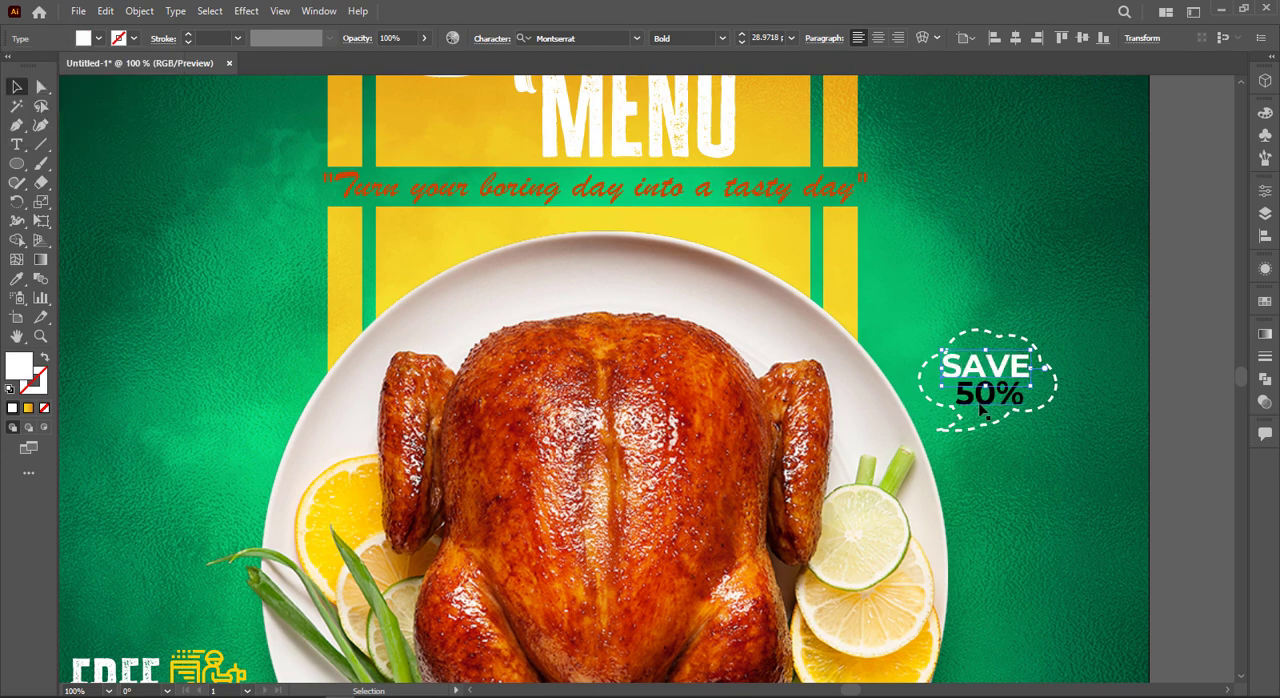
pyautogui.click(982, 405)
pyautogui.scroll(-2, 368, 302)
pyautogui.moveTo(222, 230); pyautogui.dragTo(301, 270)
pyautogui.press('i')
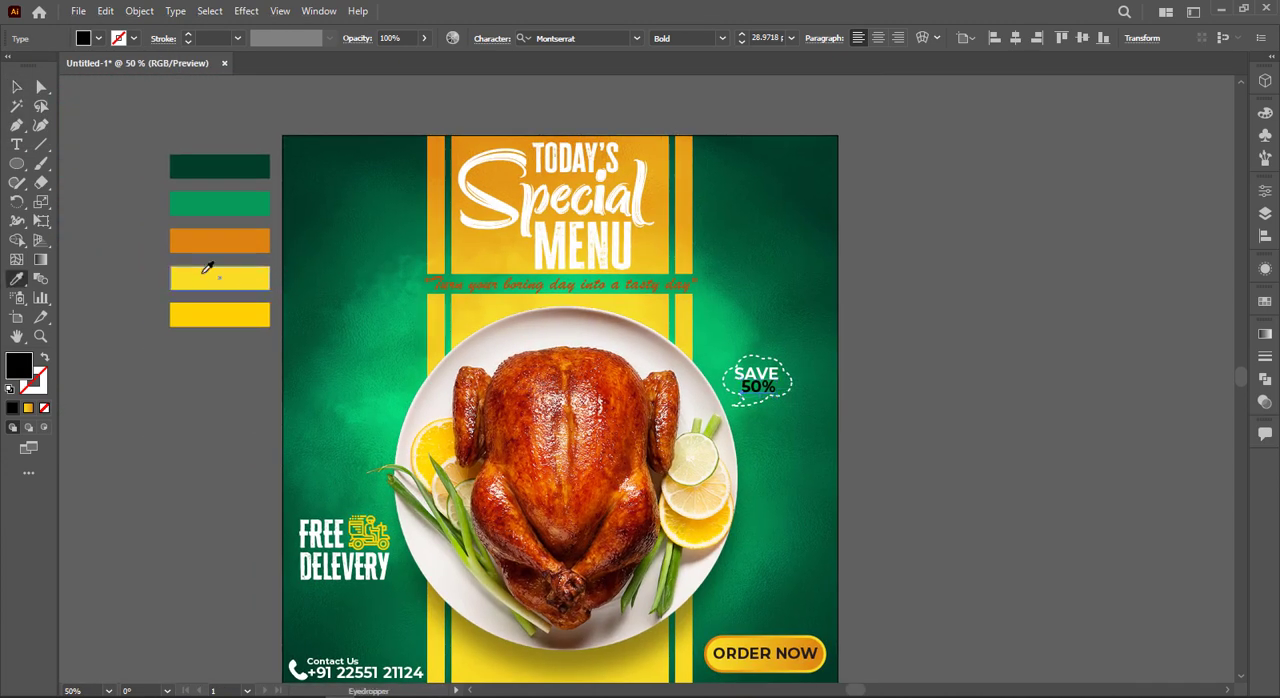
pyautogui.click(203, 276)
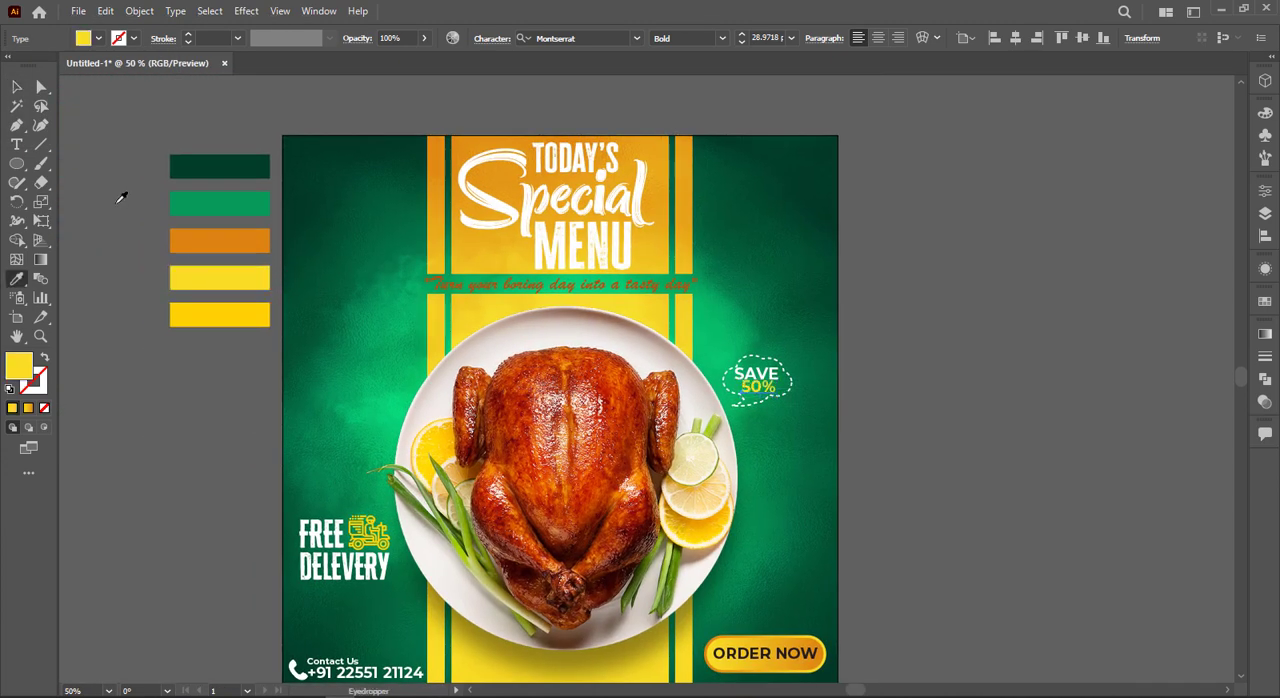
pyautogui.click(17, 87)
pyautogui.click(745, 326)
# Step: Scale "SAVE" down to about 25.6 pt and nudge both text lines to sit centred in the speech bubble
pyautogui.scroll(5, 750, 329)
pyautogui.scroll(-4, 820, 360)
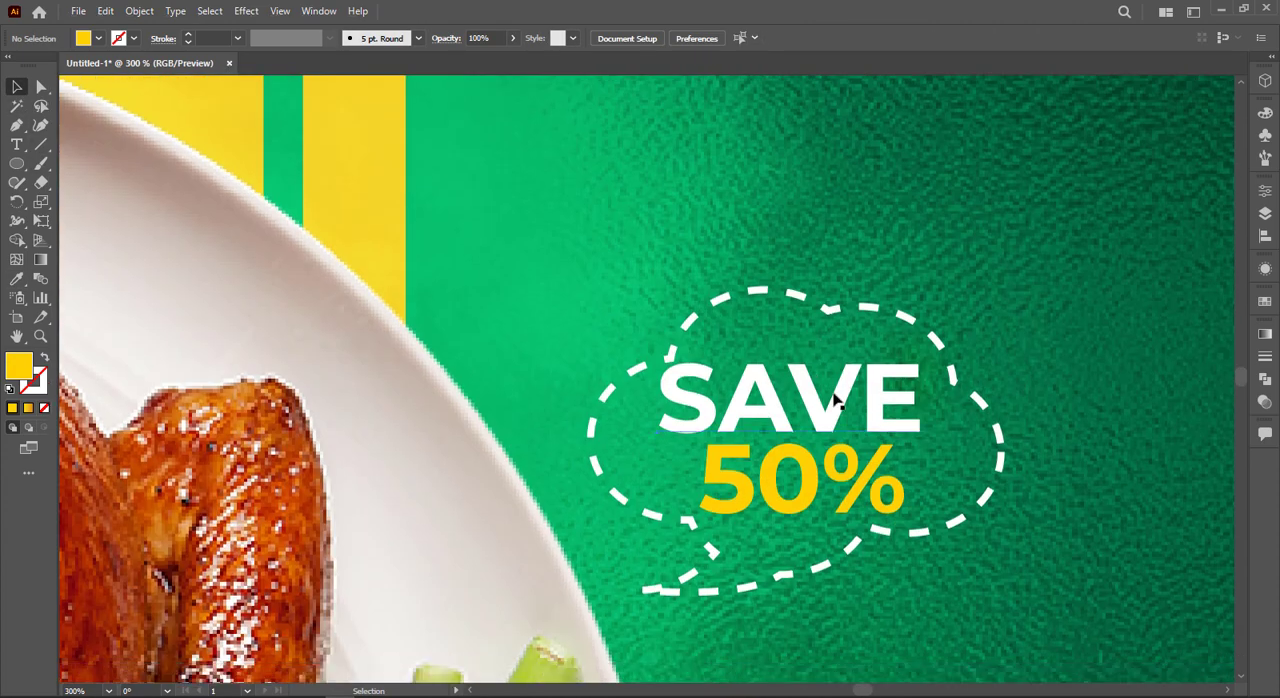
pyautogui.click(836, 400)
pyautogui.moveTo(925, 351); pyautogui.dragTo(908, 358)
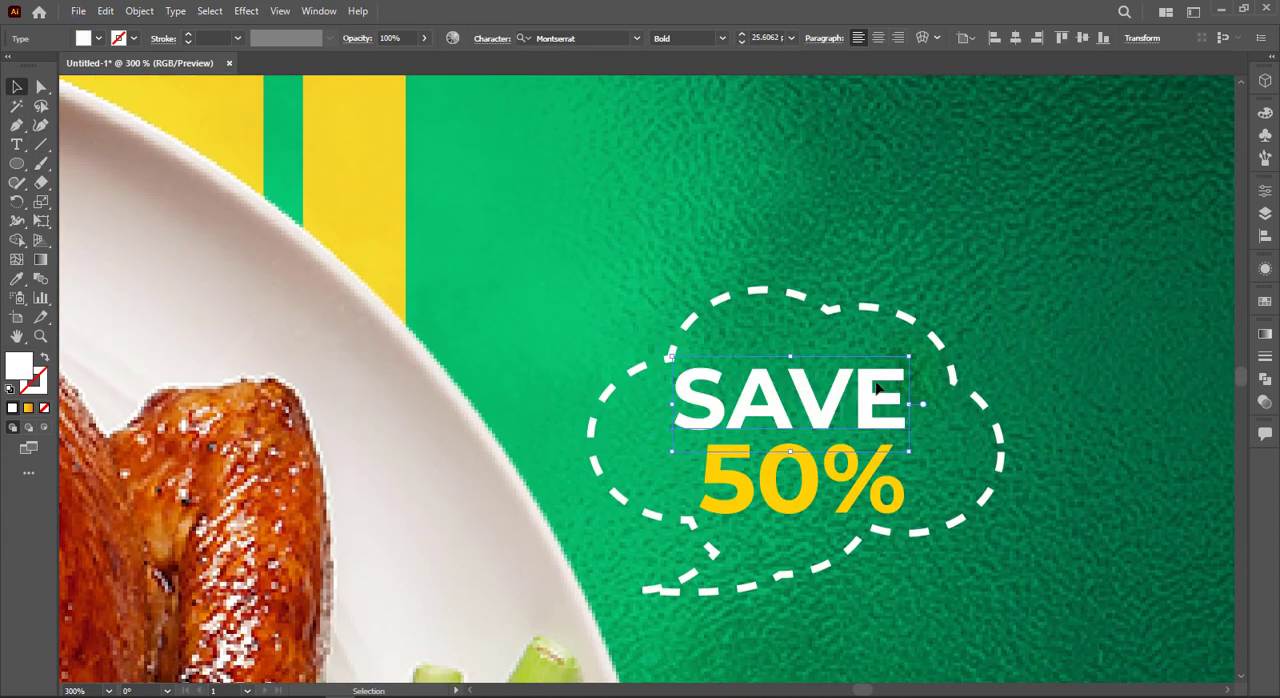
pyautogui.moveTo(867, 394); pyautogui.dragTo(881, 380)
pyautogui.click(806, 497)
pyautogui.moveTo(806, 497); pyautogui.dragTo(806, 486)
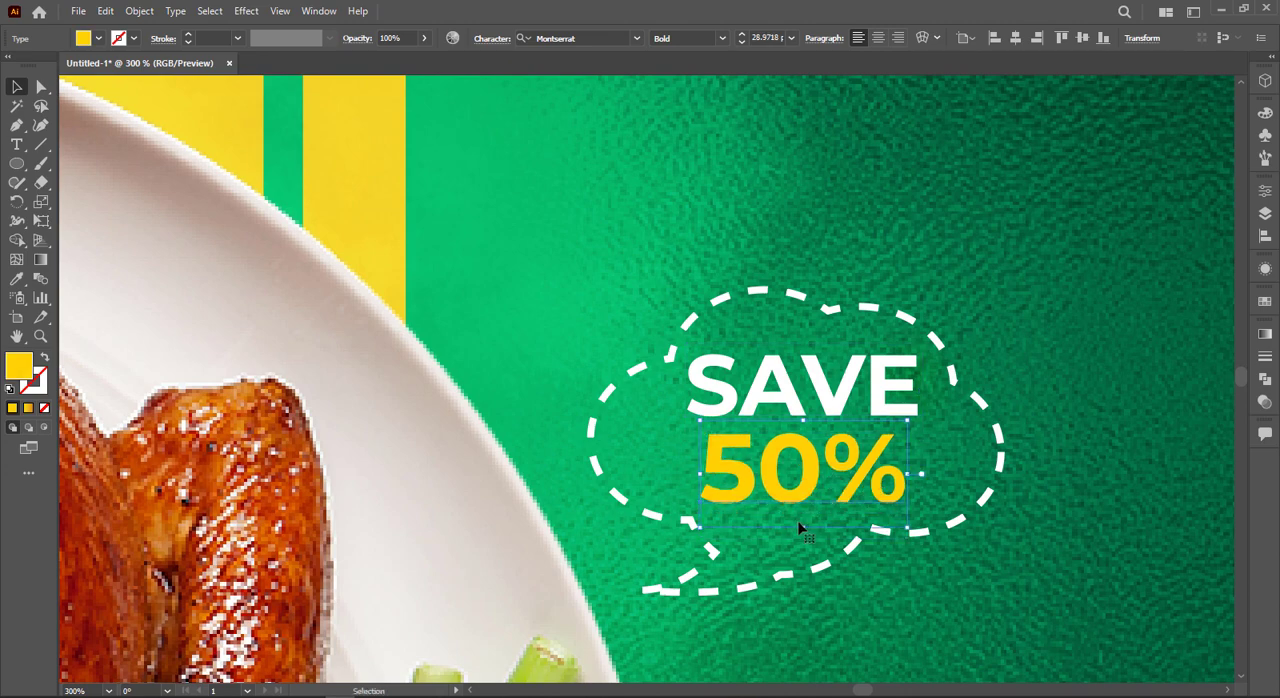
pyautogui.moveTo(806, 530); pyautogui.dragTo(806, 530)
pyautogui.click(1054, 315)
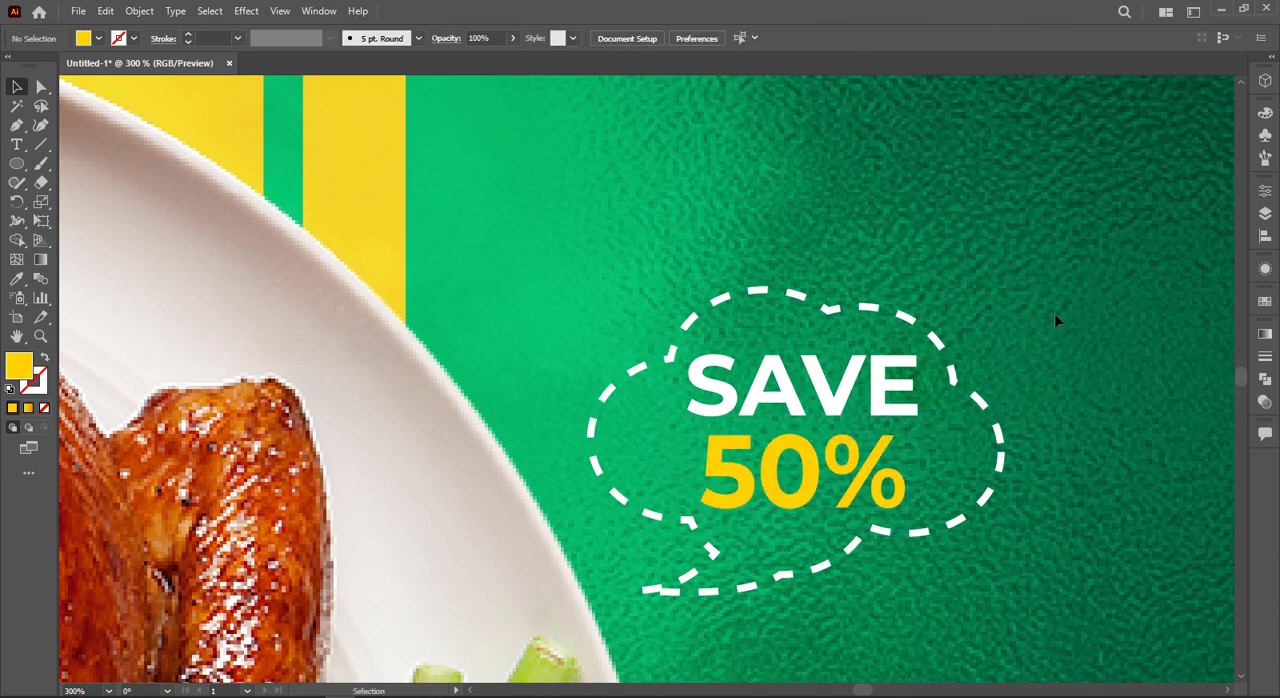
# Step: Group the speech bubble with its two text lines and rotate the group slightly clockwise
pyautogui.click(788, 588)
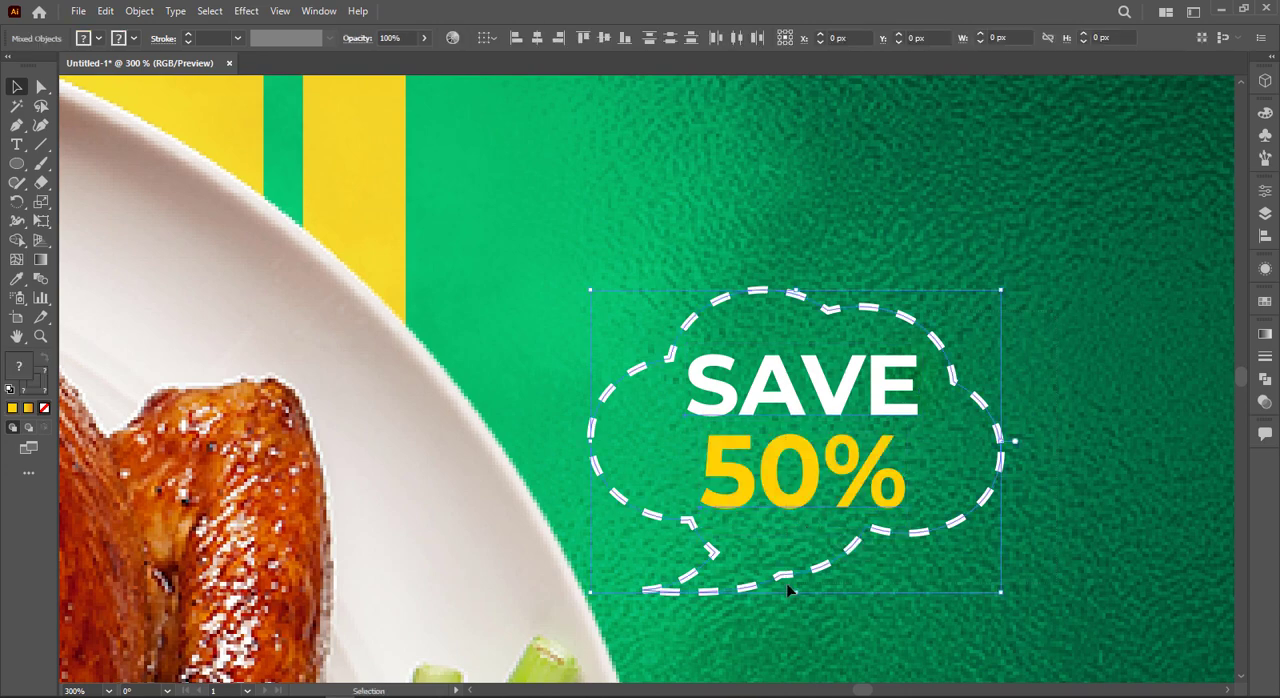
pyautogui.press('v')
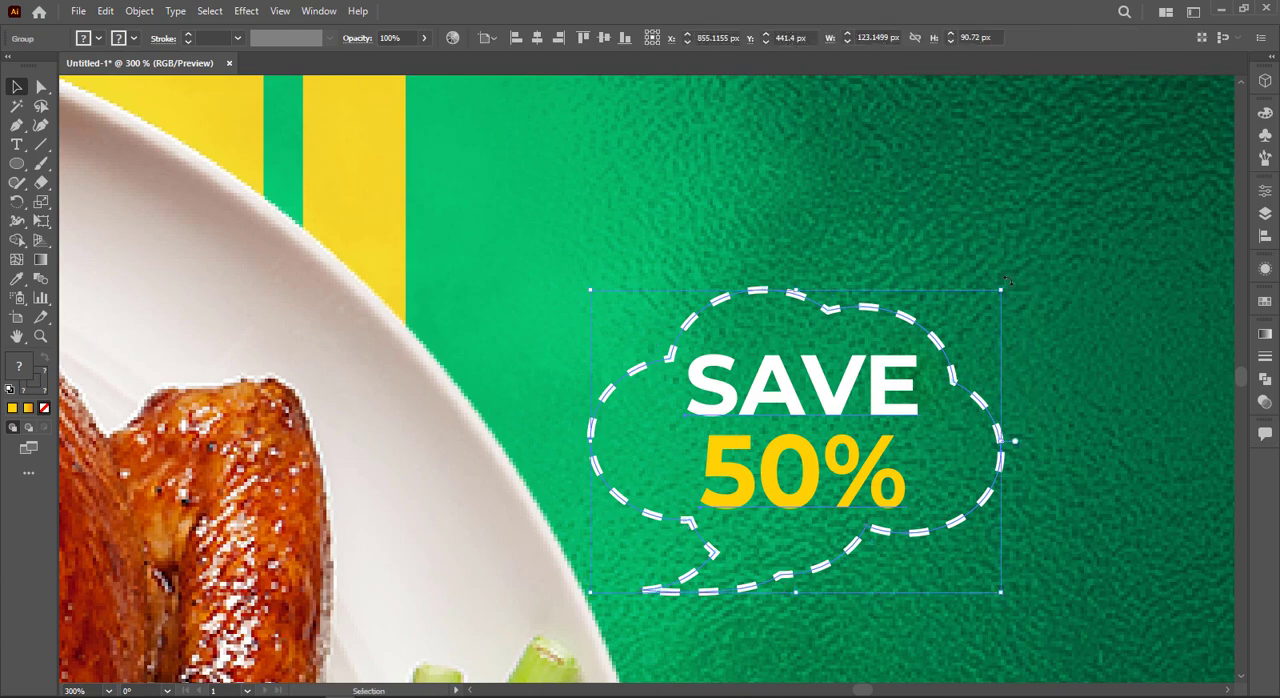
pyautogui.moveTo(1007, 281); pyautogui.dragTo(1050, 318)
pyautogui.click(1033, 243)
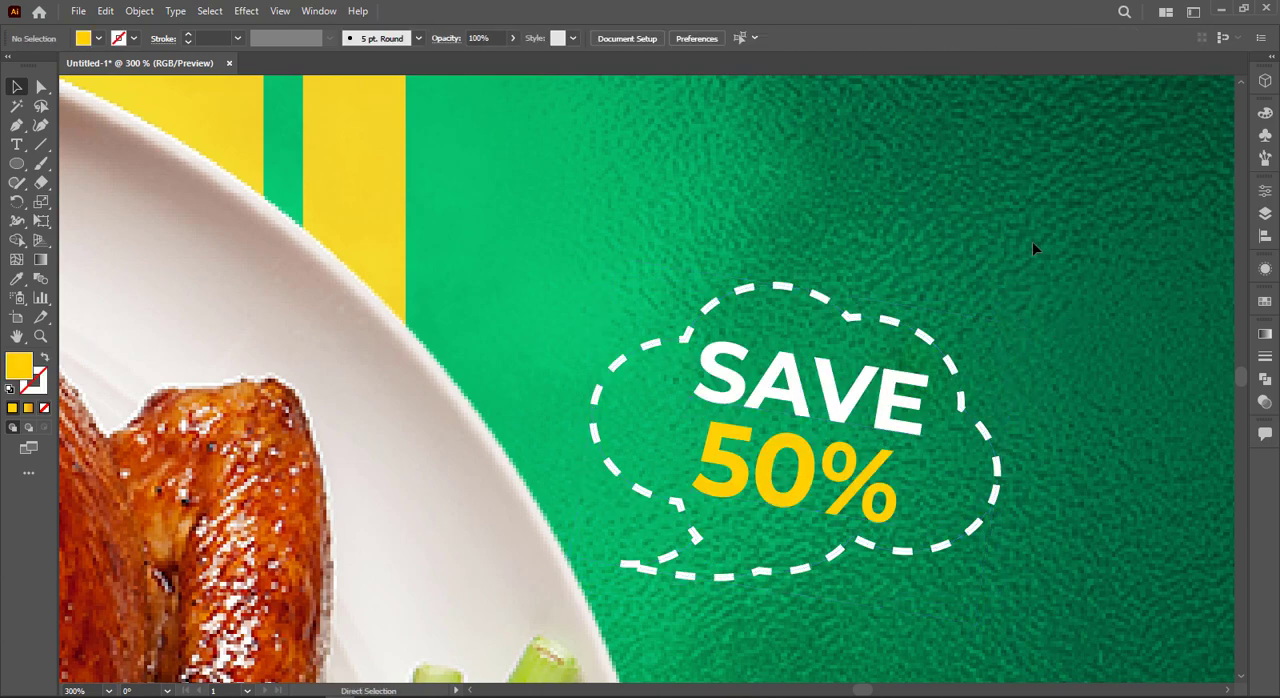
# Step: Draw a freehand looping curve with the Pencil tool on the green background beside the plate, above the free-delivery badge
pyautogui.hotkey('ctrl', '0')
pyautogui.scroll(3, 448, 272)
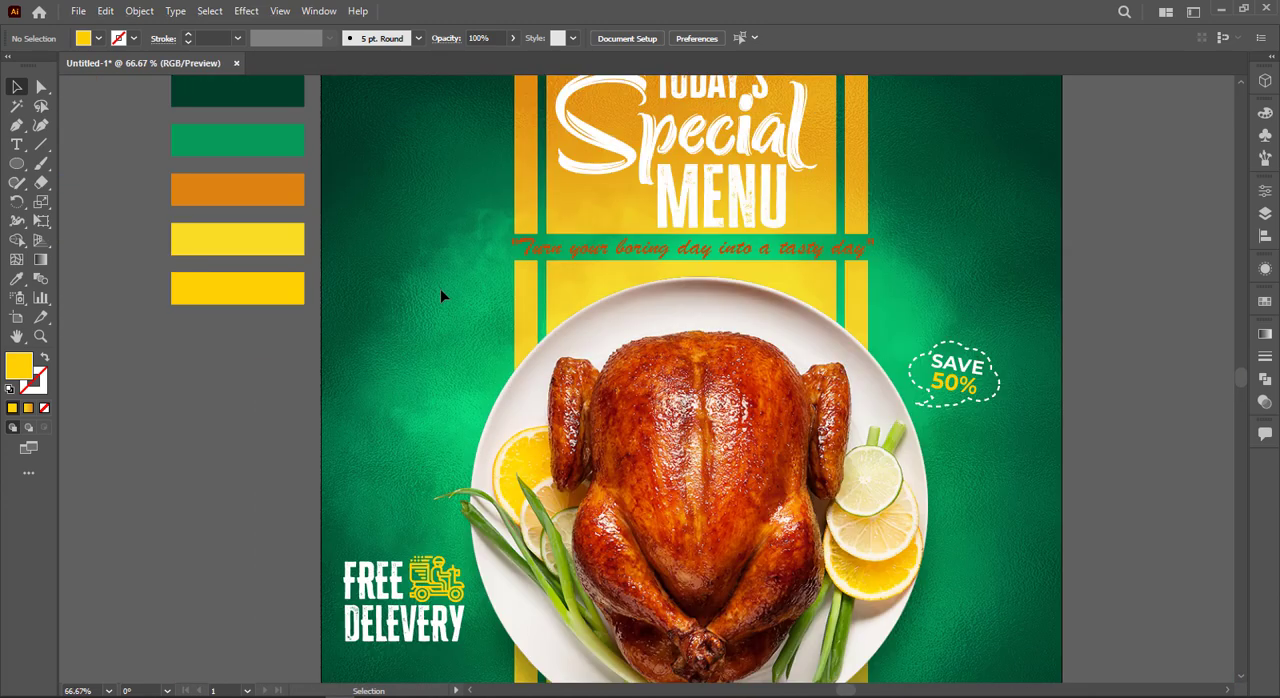
pyautogui.scroll(1, 441, 295)
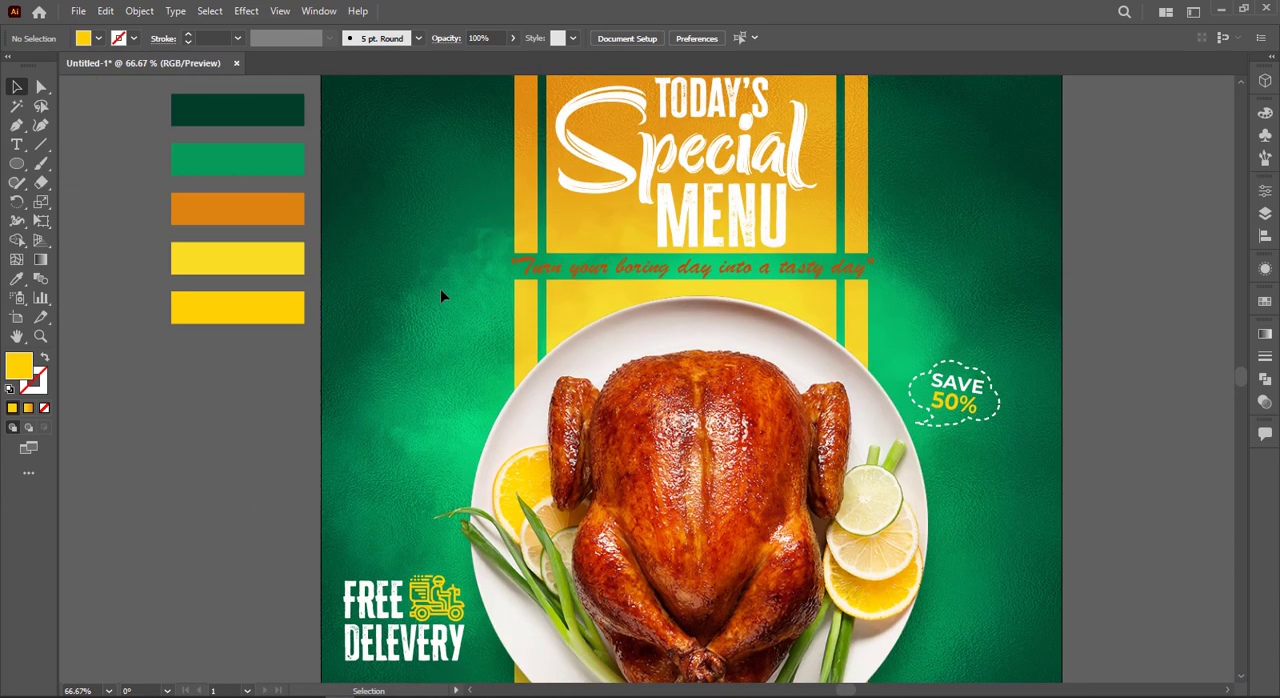
pyautogui.click(22, 183)
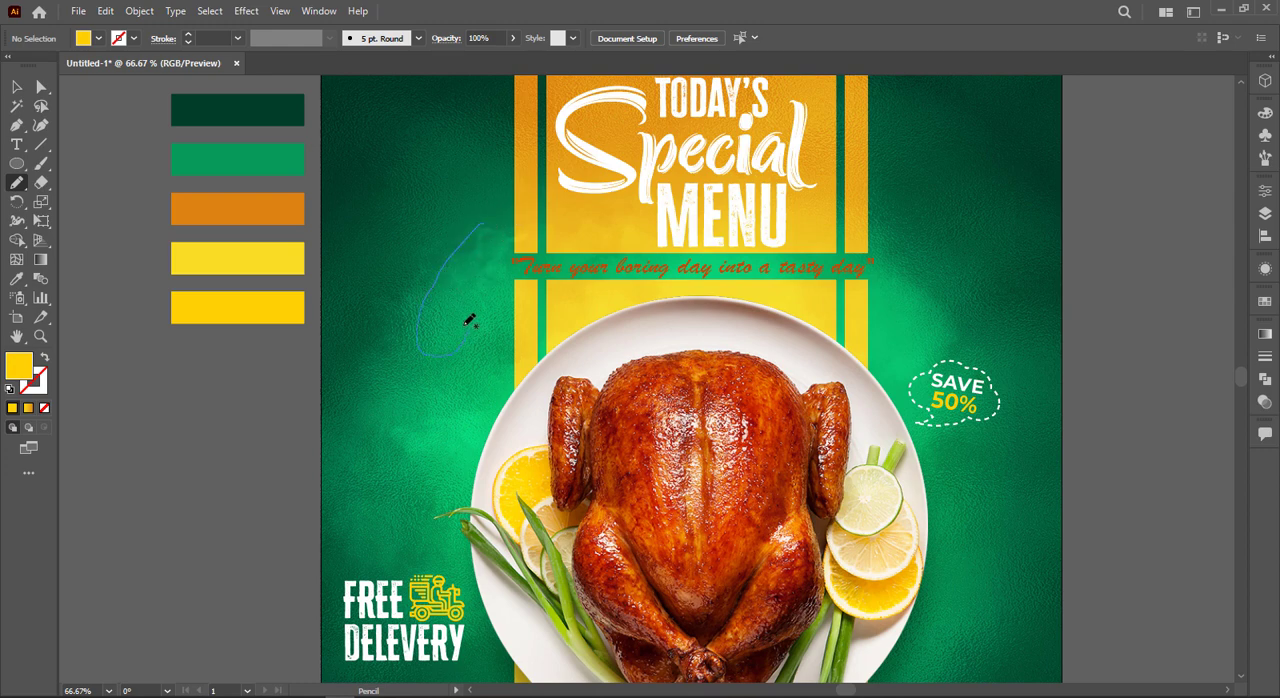
pyautogui.moveTo(464, 464); pyautogui.dragTo(464, 464)
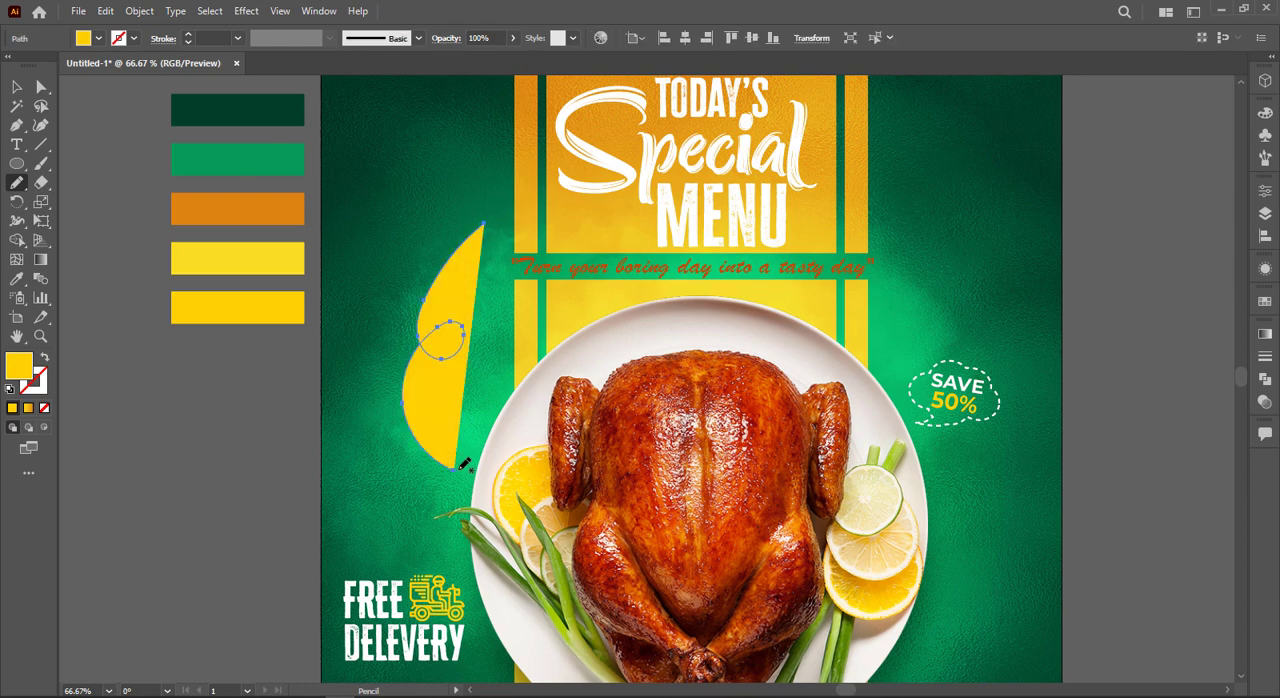
# Step: Give the looping curve no fill and a white stroke, and copy the speech bubble's dashed stroke style onto it
pyautogui.hotkey('shift', 'x')
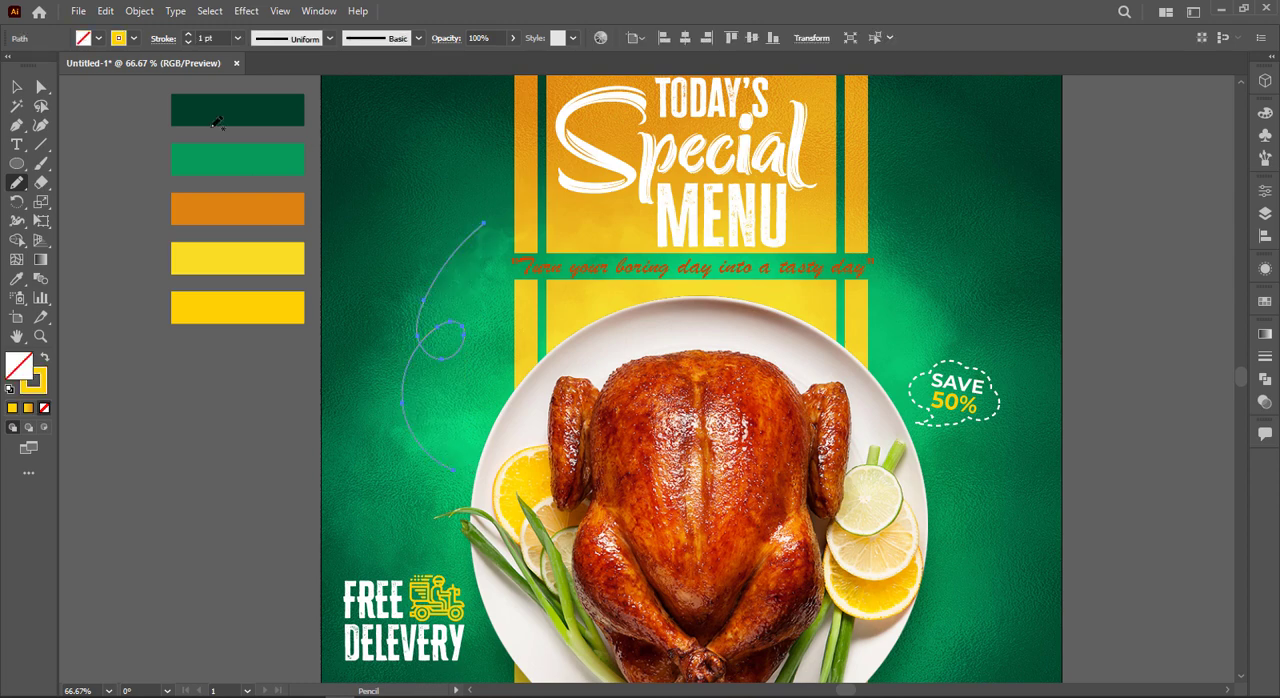
pyautogui.click(134, 37)
pyautogui.click(36, 66)
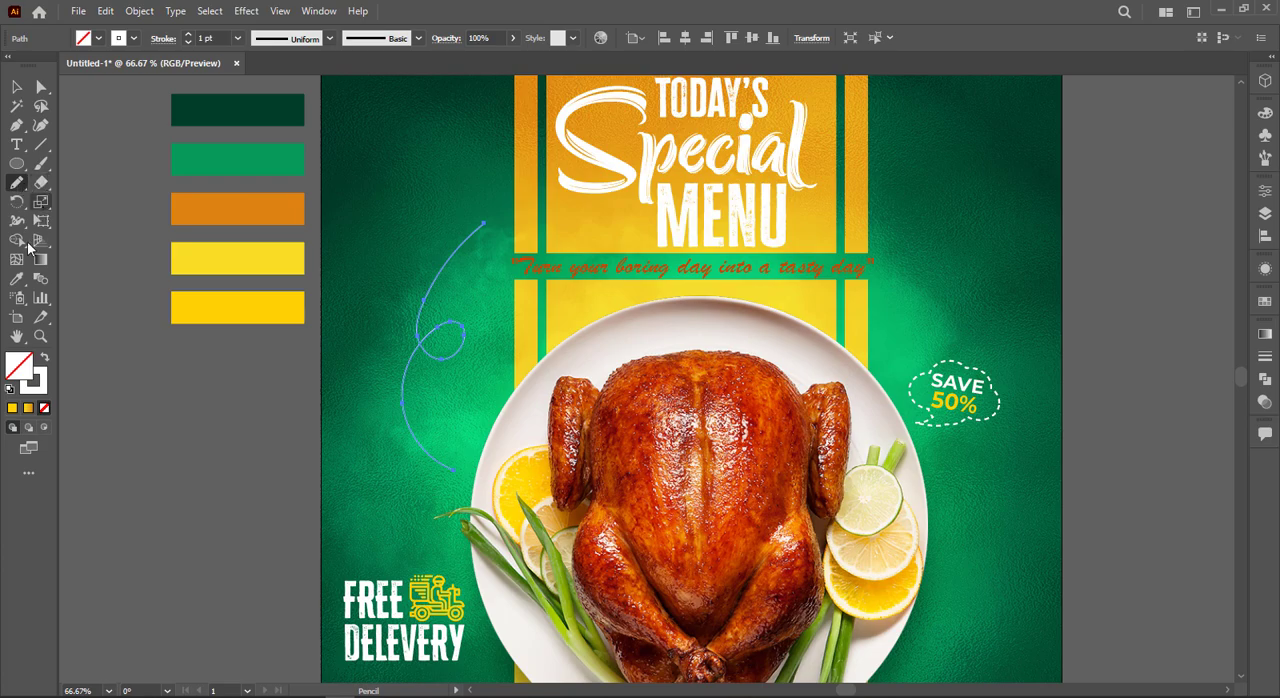
pyautogui.click(24, 278)
pyautogui.click(983, 367)
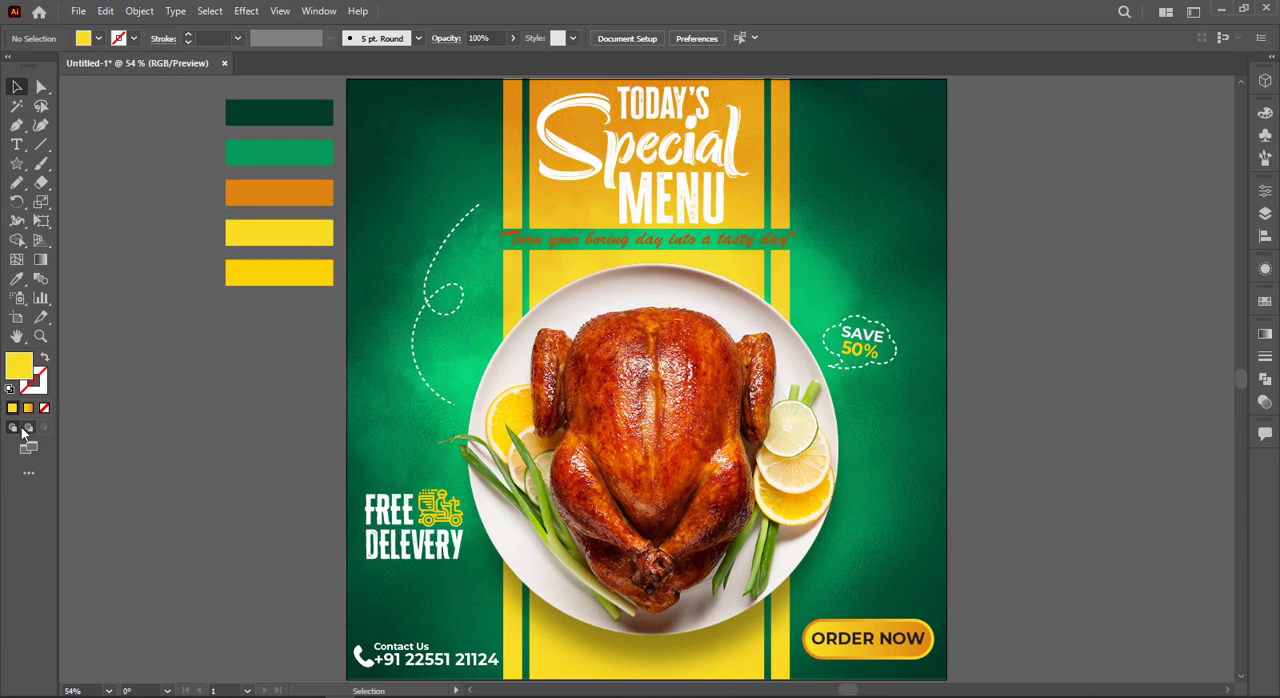
# Step: Draw a small triangle and place it, scaled and rotated, as an arrowhead at the upper end of the dashed curve
pyautogui.click(17, 164)
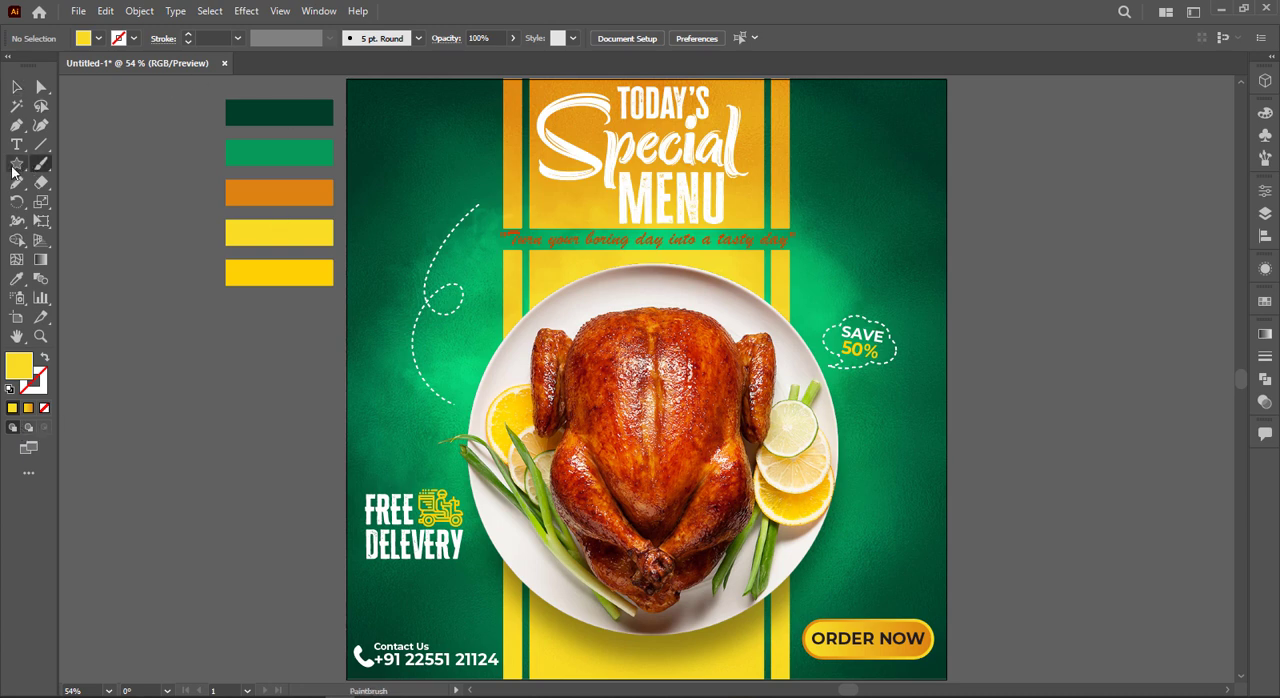
pyautogui.moveTo(261, 348); pyautogui.dragTo(298, 383)
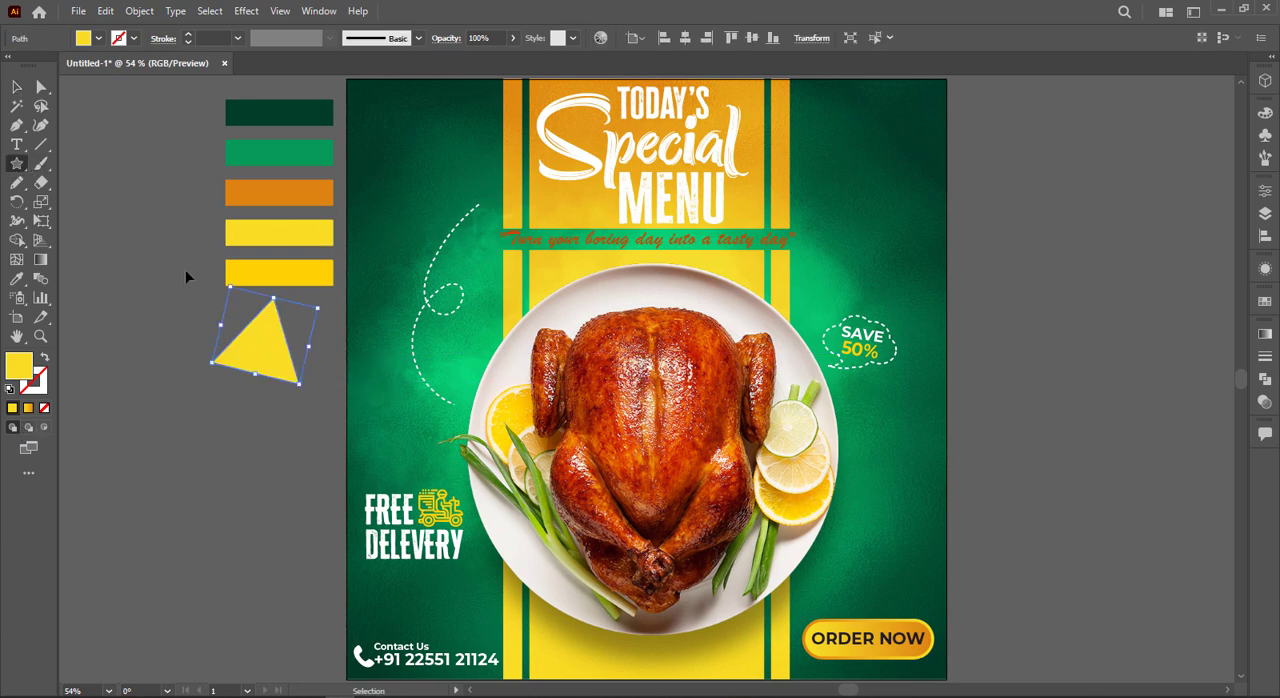
pyautogui.hotkey('ctrl', 'z')
pyautogui.moveTo(229, 354)
pyautogui.mouseDown()
pyautogui.moveTo(206, 342)
pyautogui.moveTo(272, 358)
pyautogui.moveTo(232, 388)
pyautogui.mouseUp()
pyautogui.click(17, 87)
pyautogui.moveTo(250, 344); pyautogui.dragTo(508, 225)
# Step: Fill the triangular arrowhead with white
pyautogui.scroll(3, 499, 202)
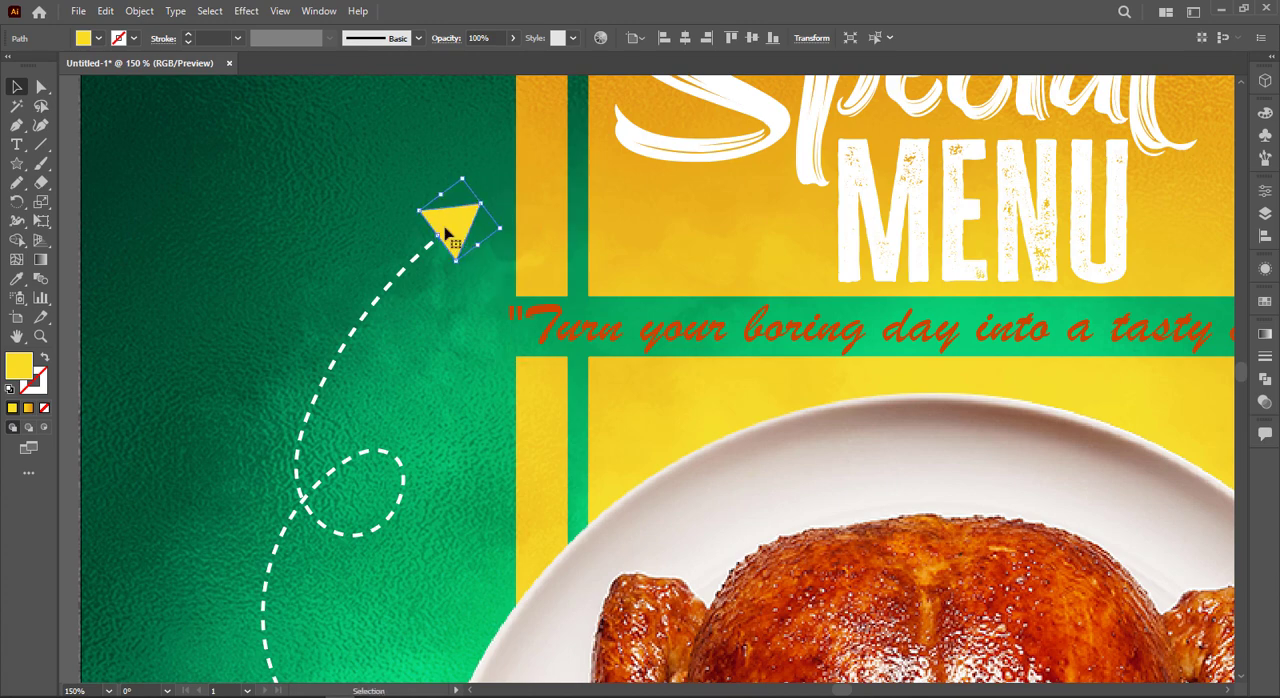
pyautogui.click(95, 40)
pyautogui.click(28, 66)
pyautogui.click(346, 270)
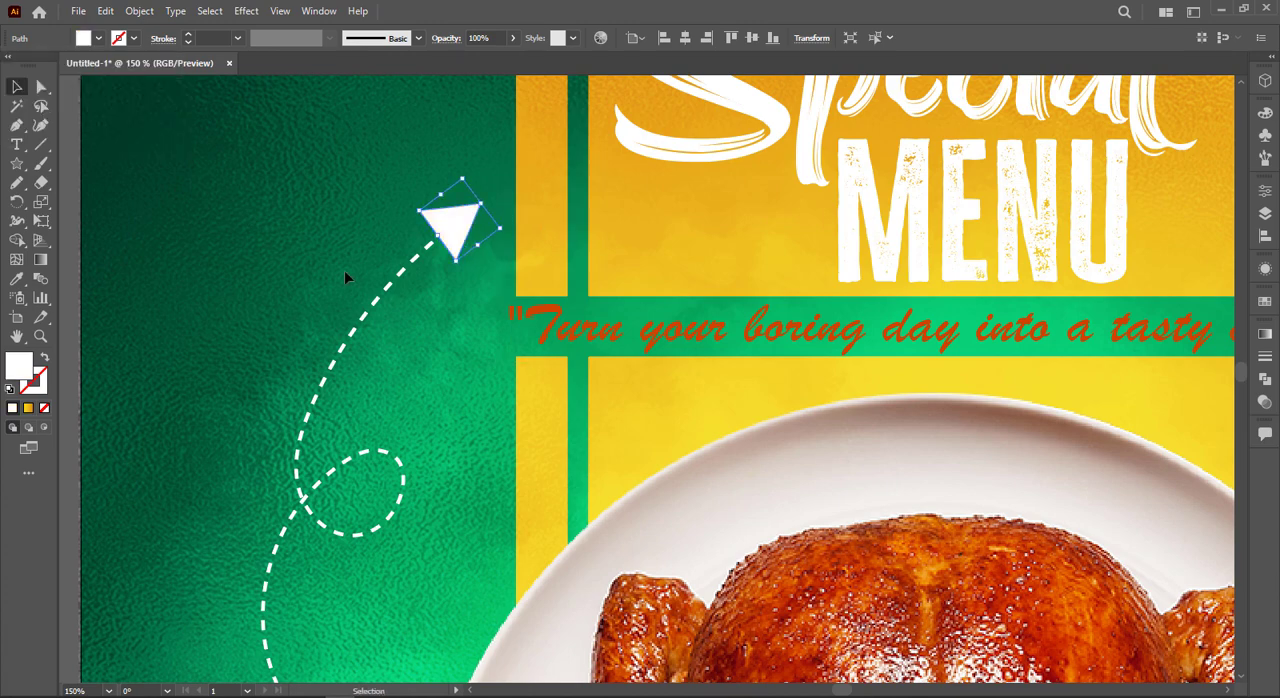
pyautogui.scroll(-2, 346, 270)
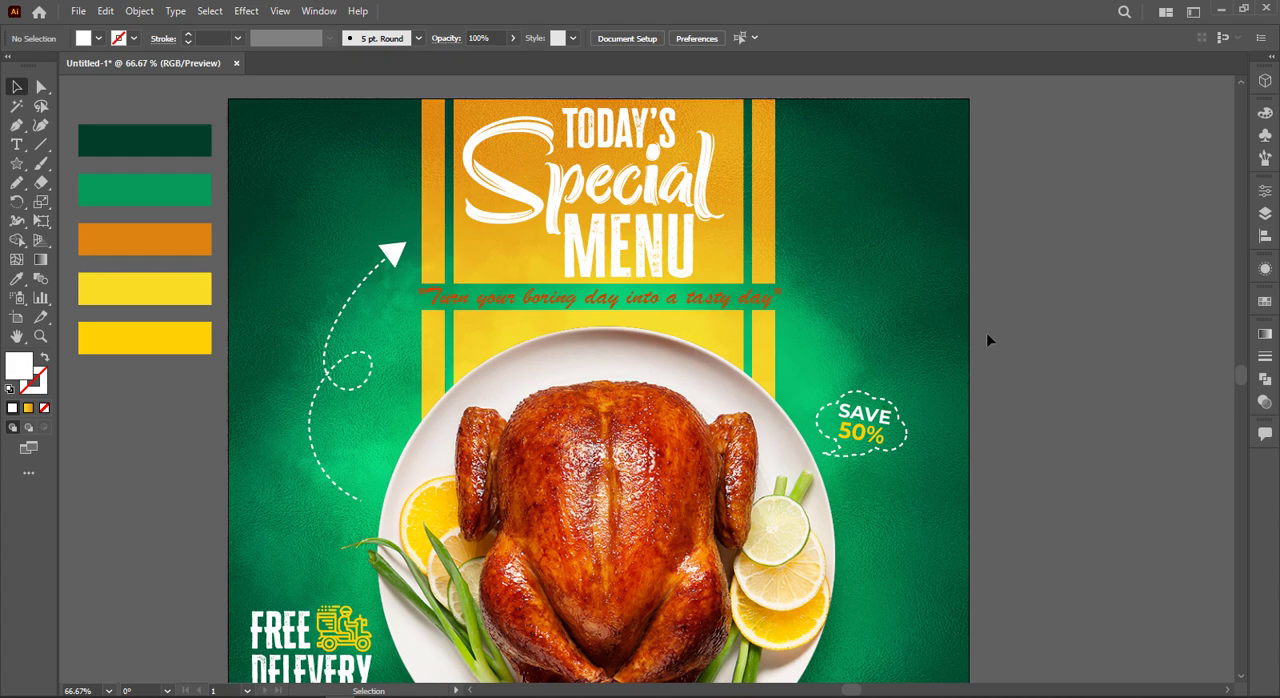
pyautogui.scroll(-3, 1011, 331)
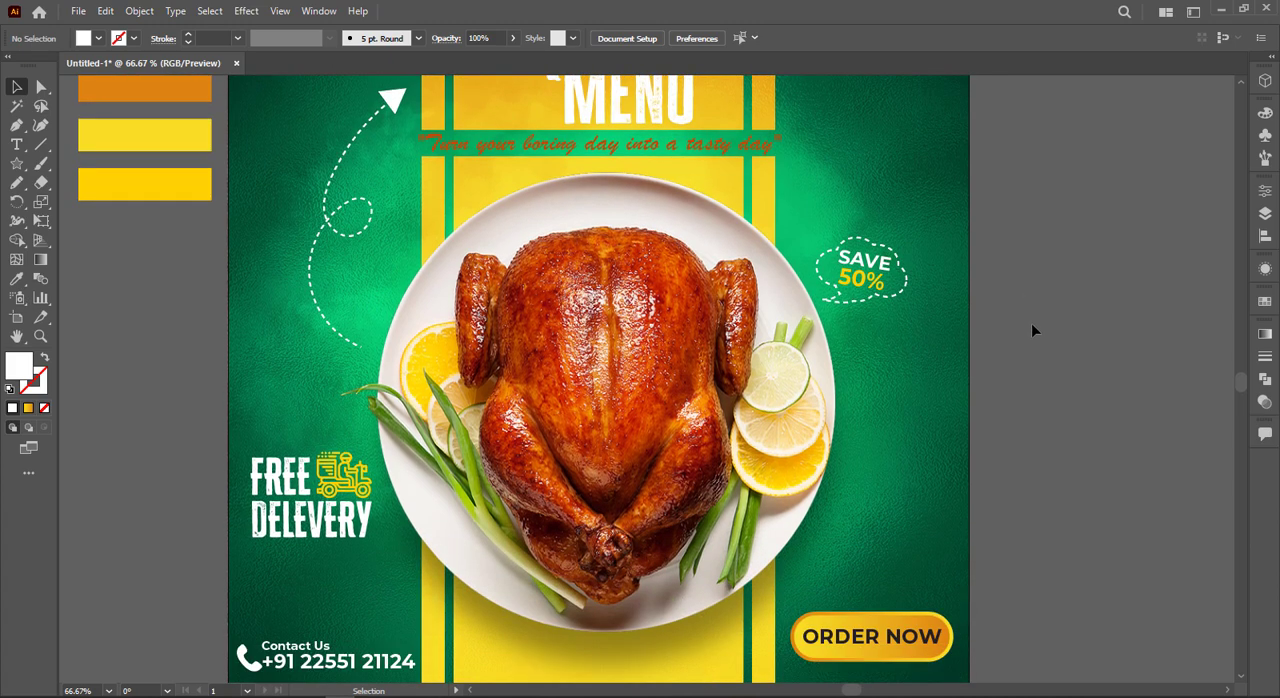
pyautogui.scroll(1, 1032, 325)
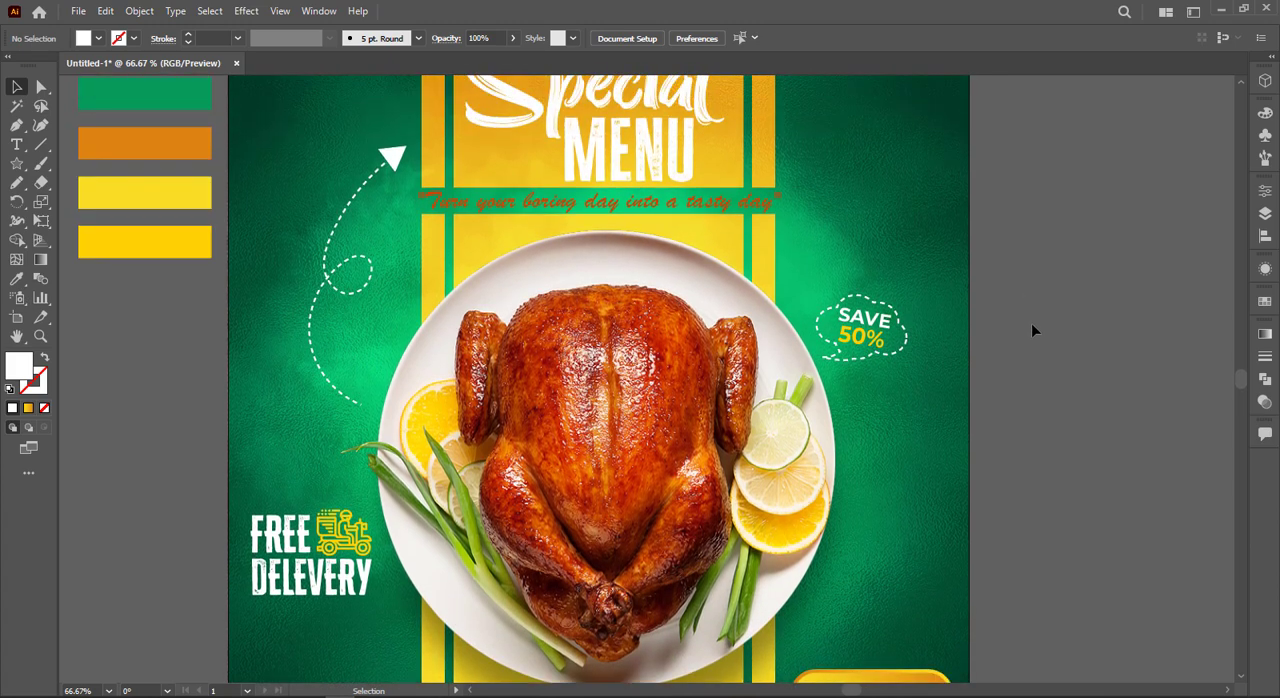
pyautogui.scroll(2, 1031, 323)
# Step: Draw a diagonal line on the empty canvas beside the poster and apply a dense, rough scribble art brush to it
pyautogui.hotkey('ctrl', '-')
pyautogui.hotkey('ctrl', '-')
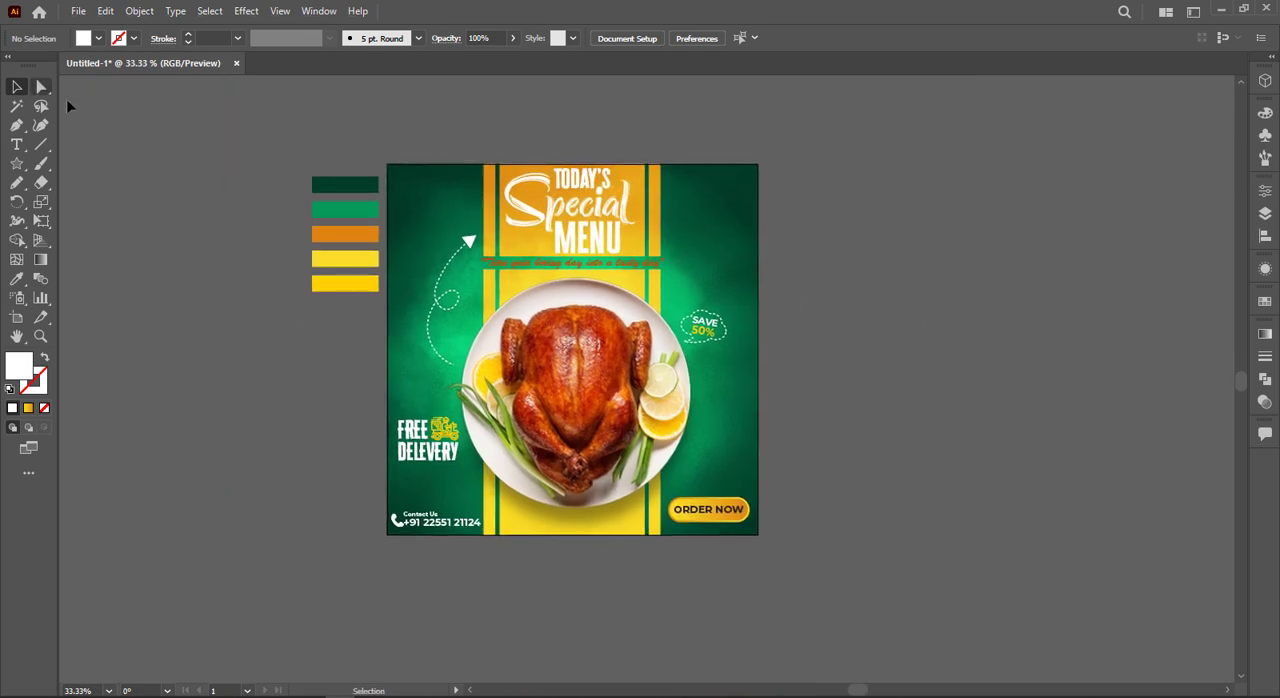
pyautogui.click(41, 144)
pyautogui.moveTo(919, 220); pyautogui.dragTo(1034, 410)
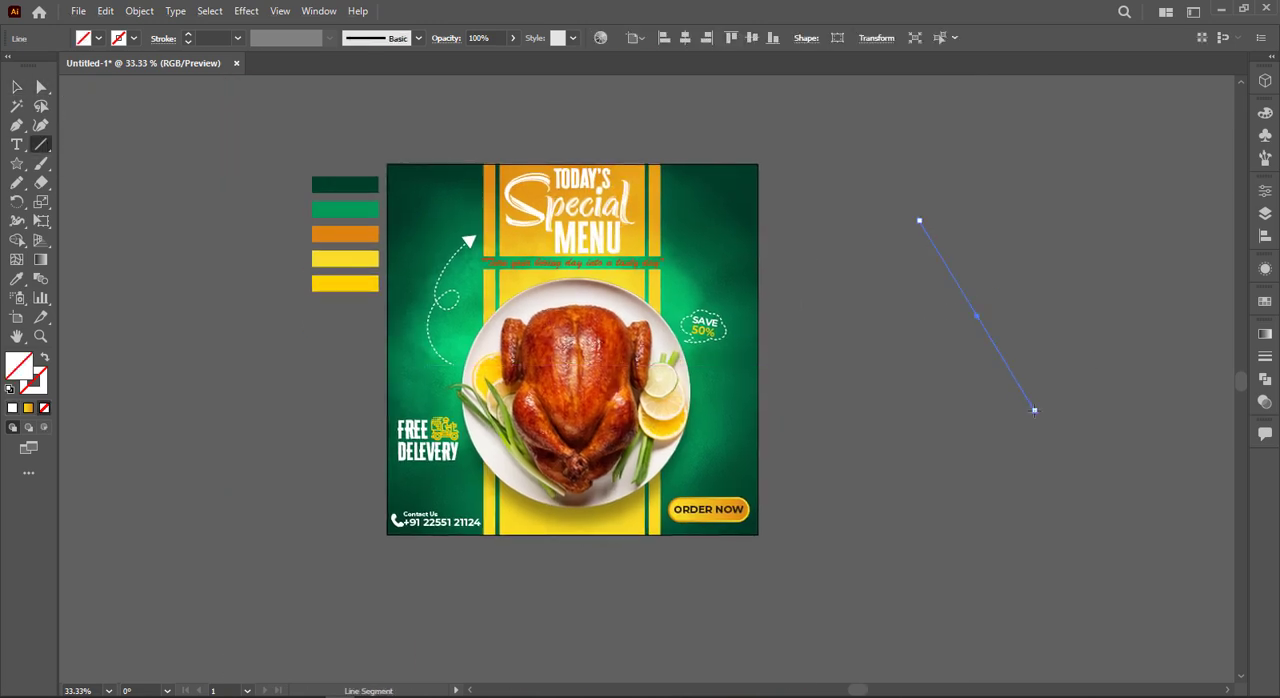
pyautogui.click(1266, 159)
pyautogui.scroll(-5, 1137, 205)
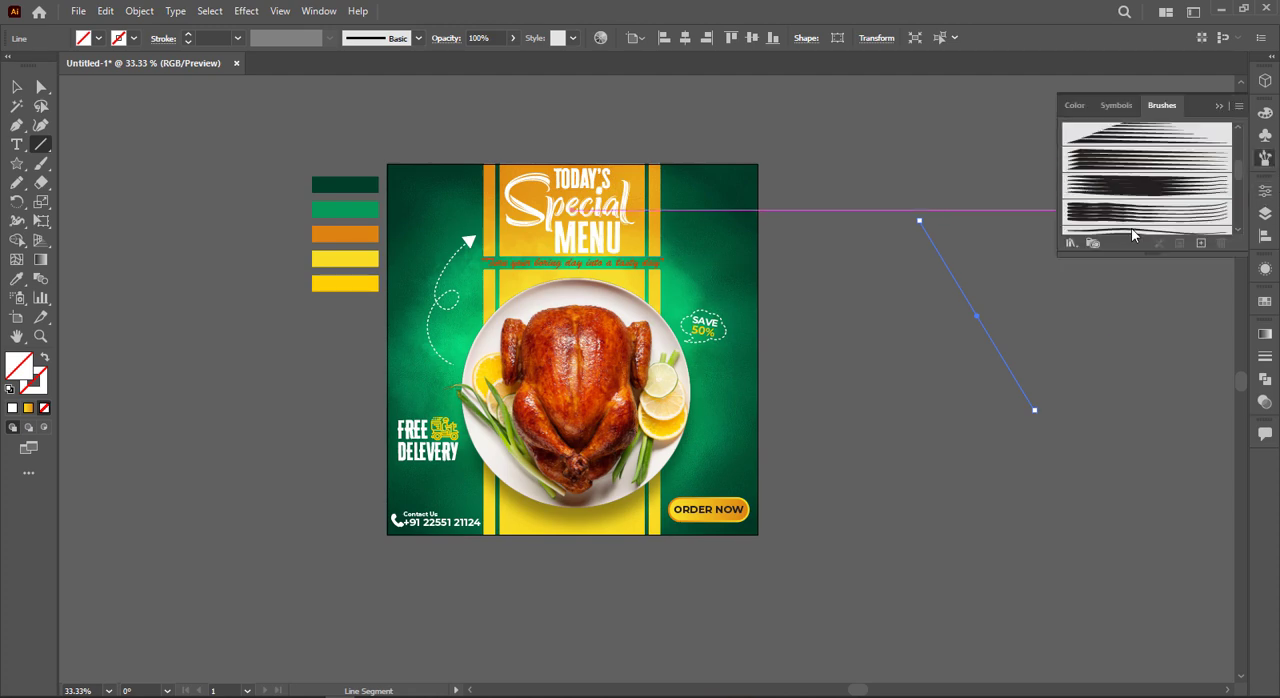
pyautogui.scroll(-3, 1140, 200)
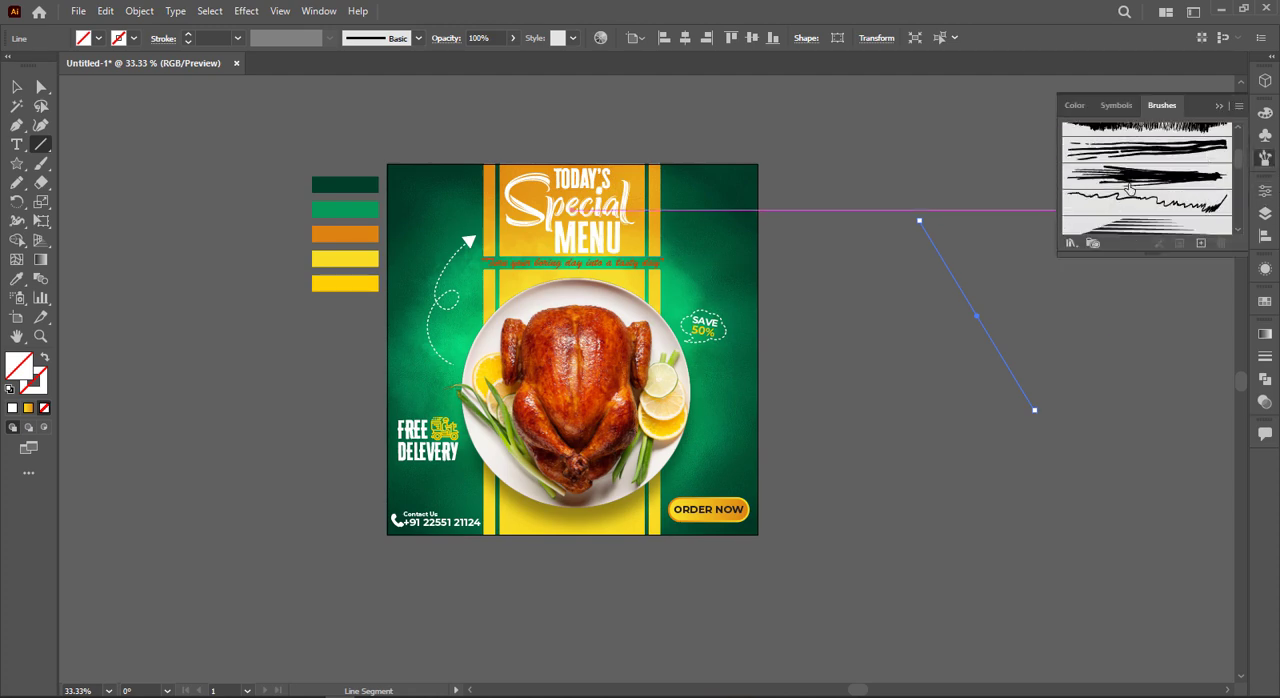
pyautogui.click(1147, 176)
# Step: Set the brushed line's stroke colour to bright yellow
pyautogui.click(16, 87)
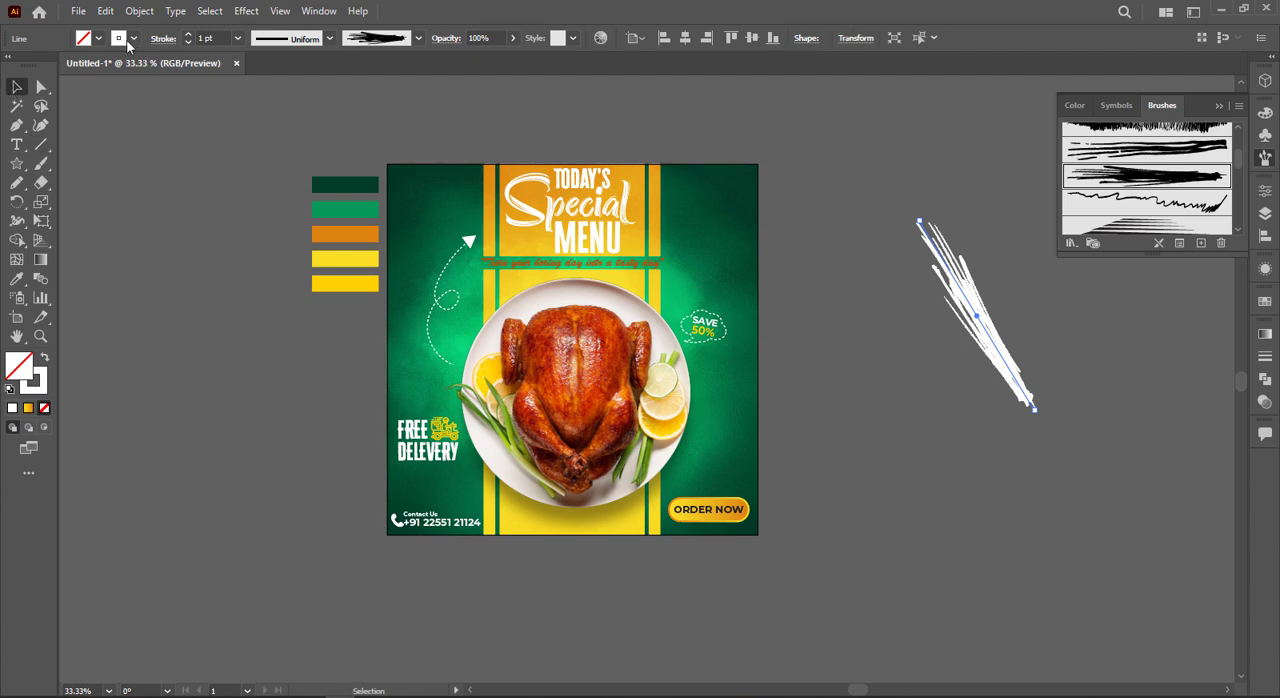
pyautogui.click(133, 38)
pyautogui.click(55, 66)
pyautogui.click(66, 66)
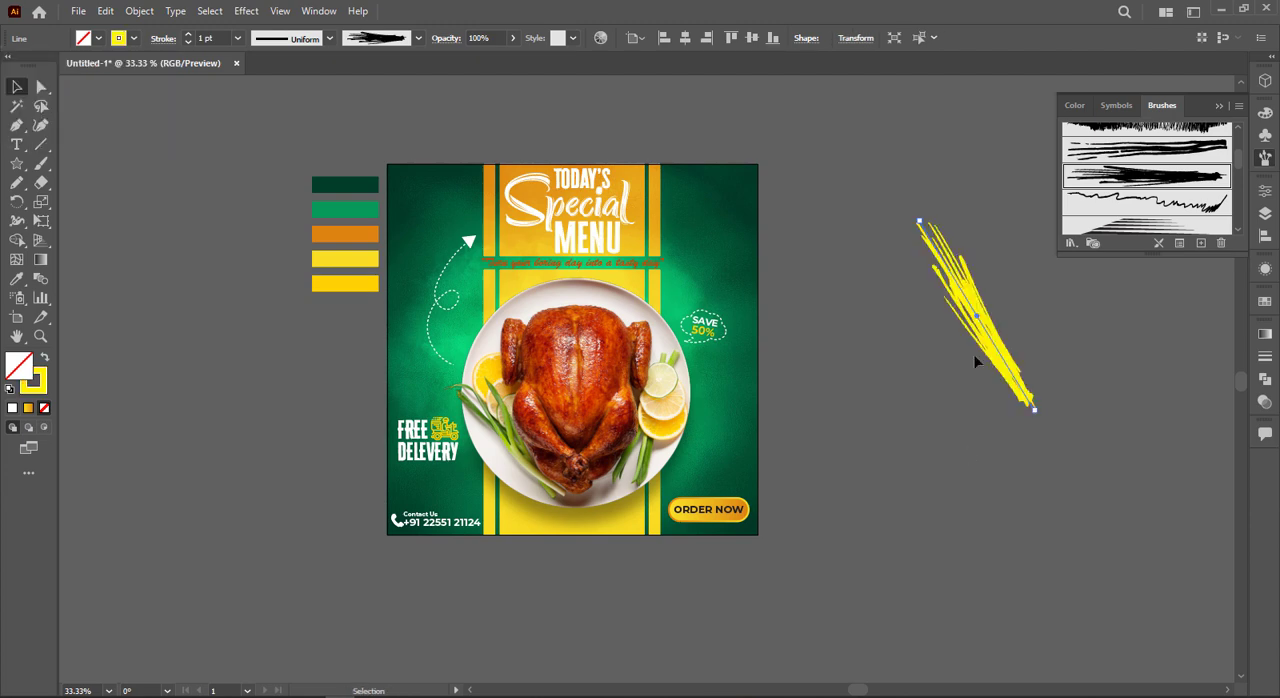
# Step: Move the yellow brushed line over the poster's upper-right corner, shorten it and set its blend mode to Overlay
pyautogui.moveTo(974, 360)
pyautogui.mouseDown()
pyautogui.moveTo(696, 224)
pyautogui.moveTo(758, 218)
pyautogui.mouseUp()
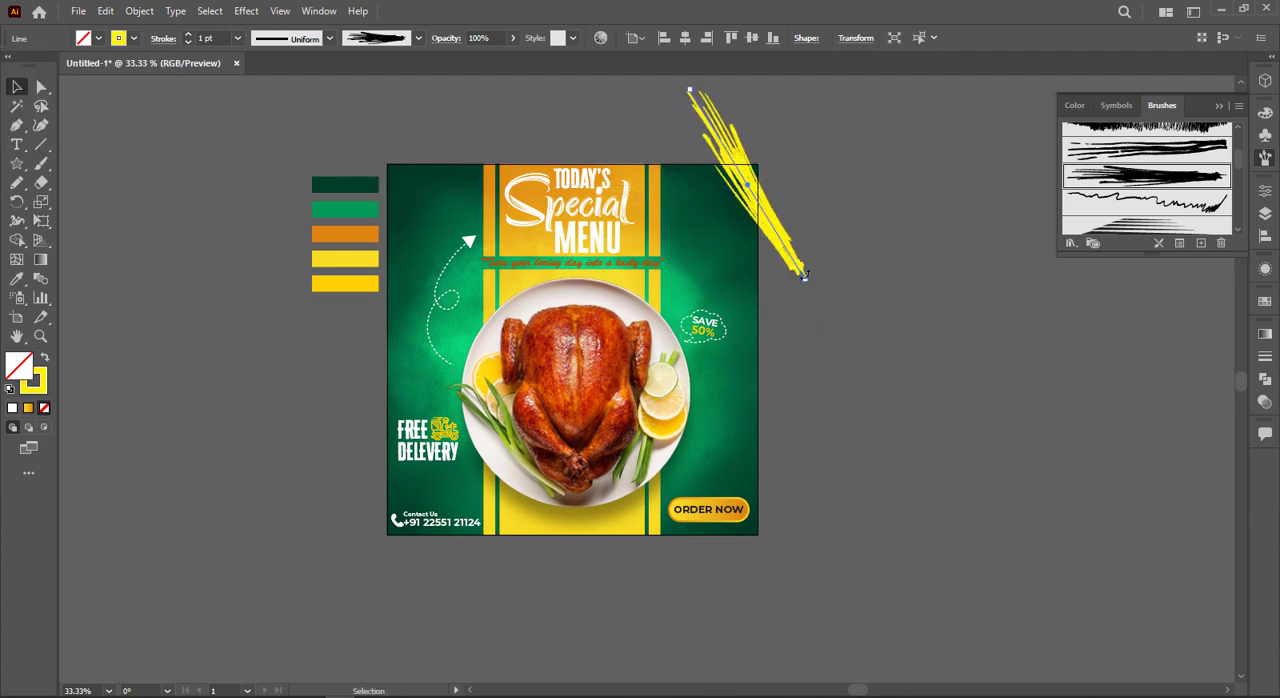
pyautogui.moveTo(798, 275)
pyautogui.mouseDown()
pyautogui.moveTo(786, 206)
pyautogui.moveTo(771, 209)
pyautogui.moveTo(798, 247)
pyautogui.mouseUp()
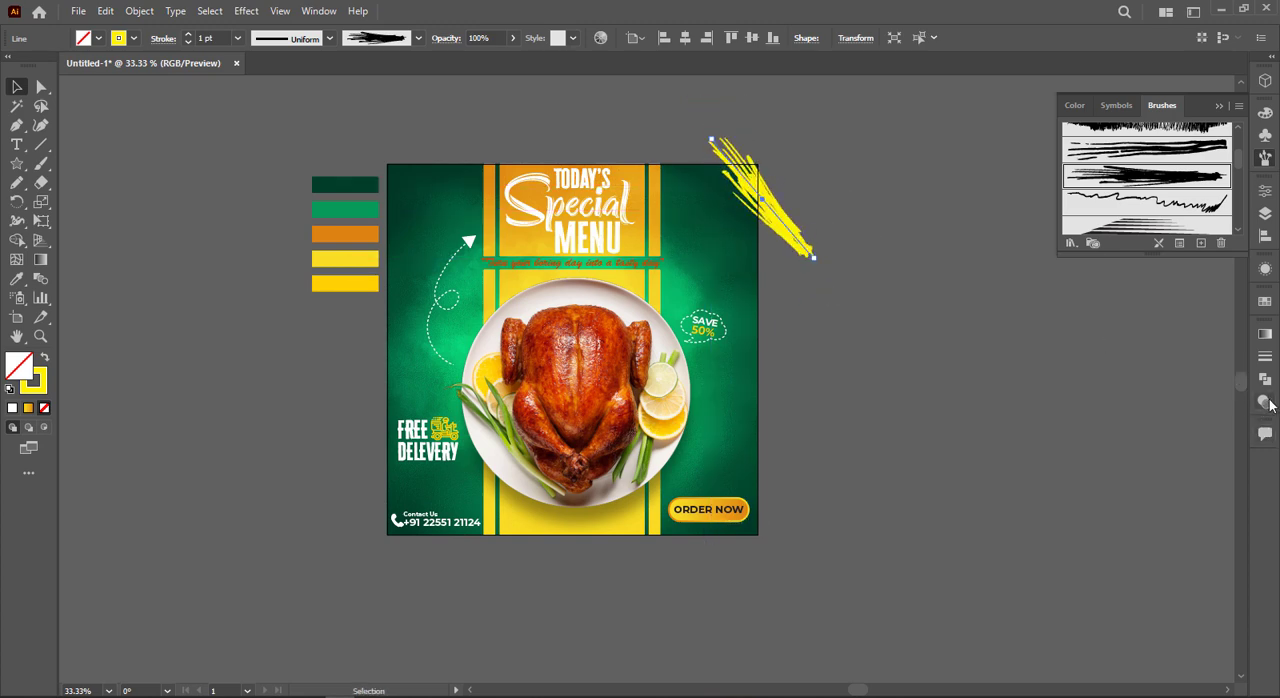
pyautogui.click(1266, 401)
pyautogui.click(885, 259)
pyautogui.click(777, 206)
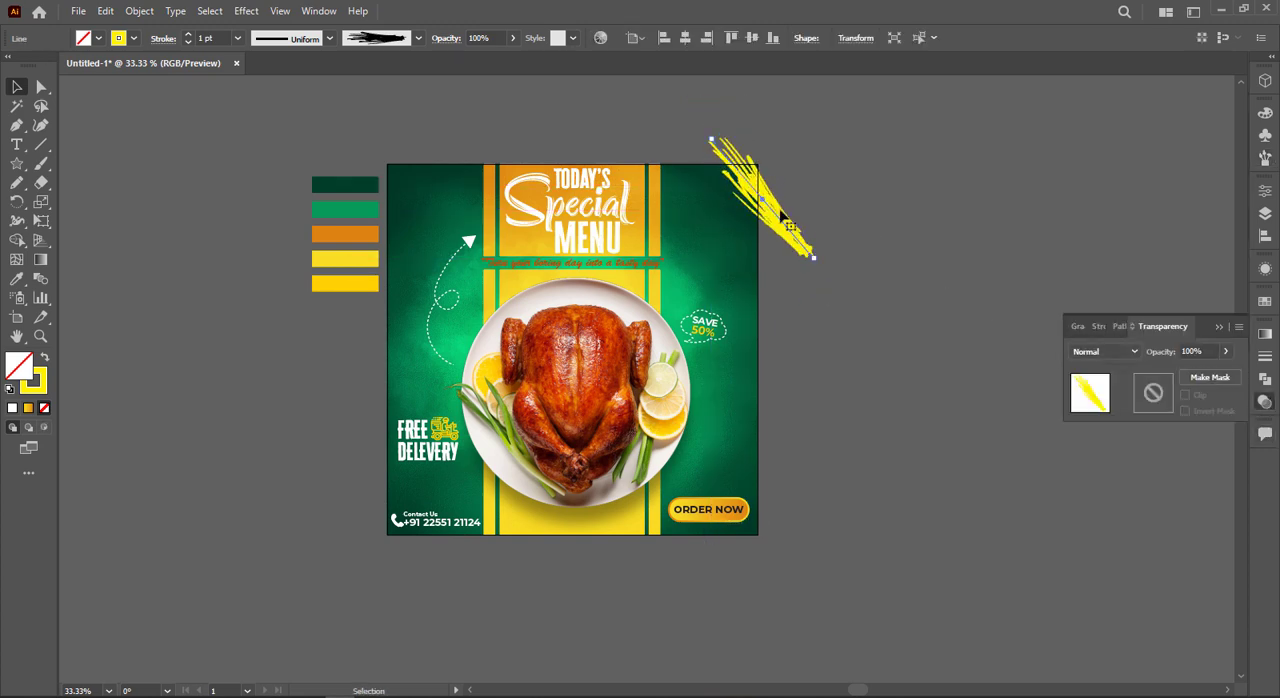
pyautogui.click(1098, 351)
pyautogui.click(1104, 504)
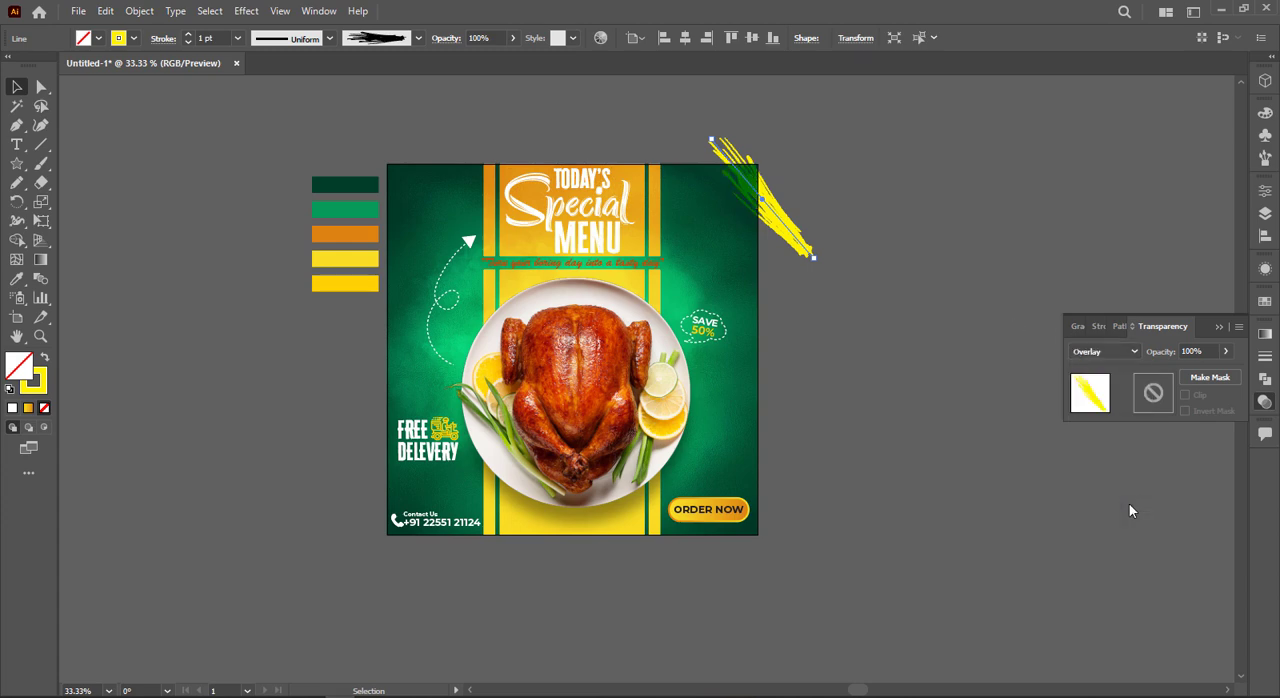
# Step: Lengthen the yellow brushed line and shift it slightly so it crosses the poster's upper-right corner diagonally
pyautogui.moveTo(822, 259)
pyautogui.mouseDown()
pyautogui.moveTo(792, 237)
pyautogui.moveTo(841, 297)
pyautogui.mouseUp()
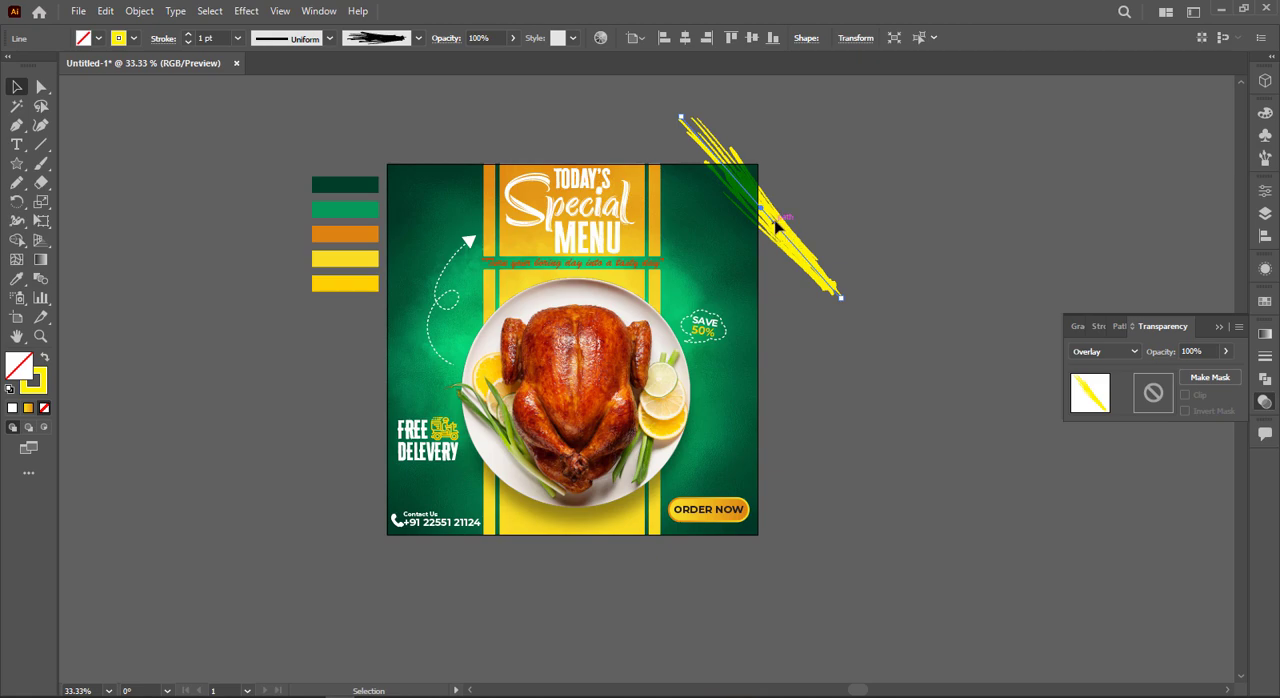
pyautogui.moveTo(775, 222); pyautogui.dragTo(766, 203)
pyautogui.click(848, 156)
pyautogui.scroll(4, 848, 156)
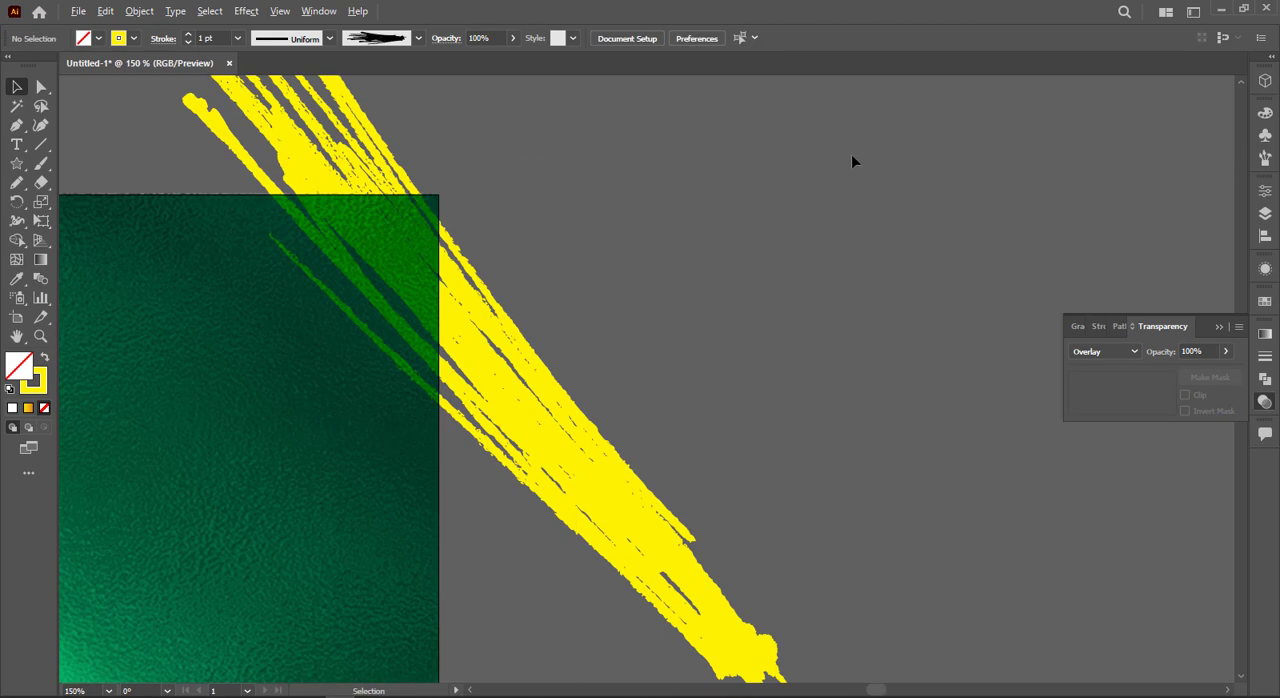
pyautogui.scroll(-5, 852, 161)
pyautogui.scroll(2, 851, 154)
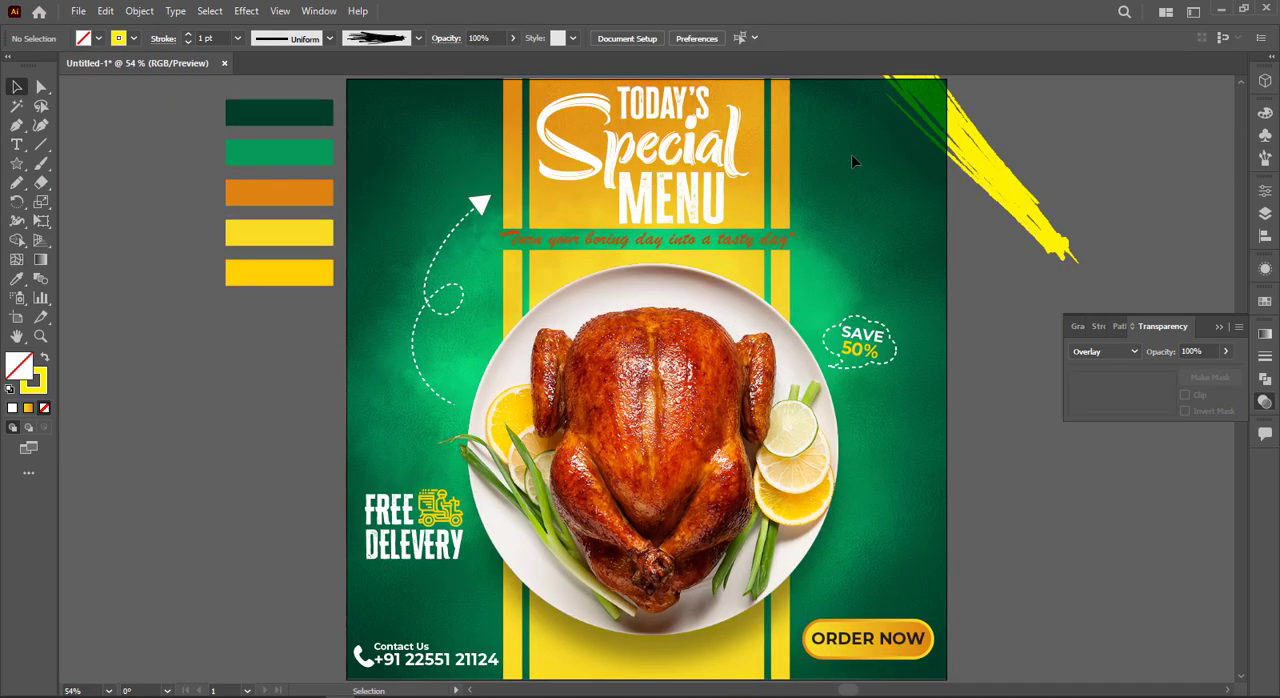
# Step: Place a copy of the yellow brushed line diagonally across the poster's lower-left corner
pyautogui.moveTo(556, 630)
pyautogui.mouseDown()
pyautogui.moveTo(459, 685)
pyautogui.moveTo(371, 649)
pyautogui.moveTo(360, 690)
pyautogui.moveTo(357, 657)
pyautogui.moveTo(337, 645)
pyautogui.moveTo(366, 695)
pyautogui.mouseUp()
pyautogui.scroll(-2, 352, 610)
pyautogui.moveTo(352, 592); pyautogui.dragTo(370, 604)
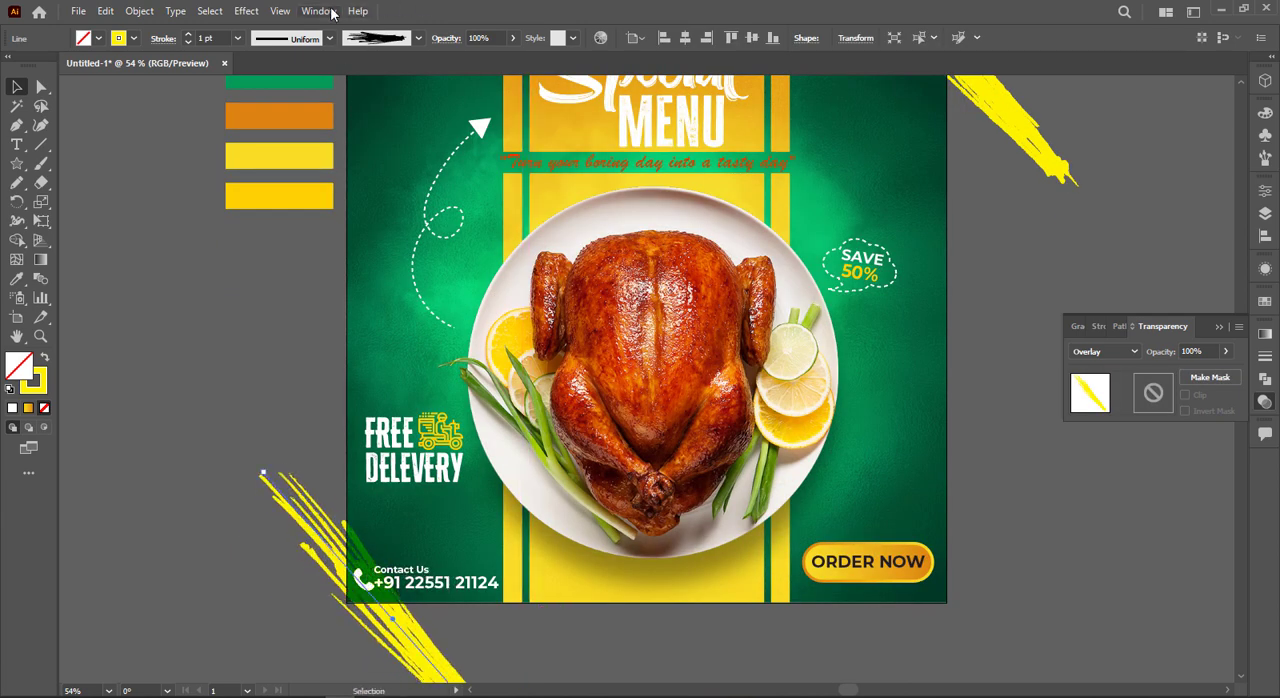
# Step: Apply a horizontal Arc warp with a 22% bend to the brushed line at the poster's lower-left corner
pyautogui.click(246, 11)
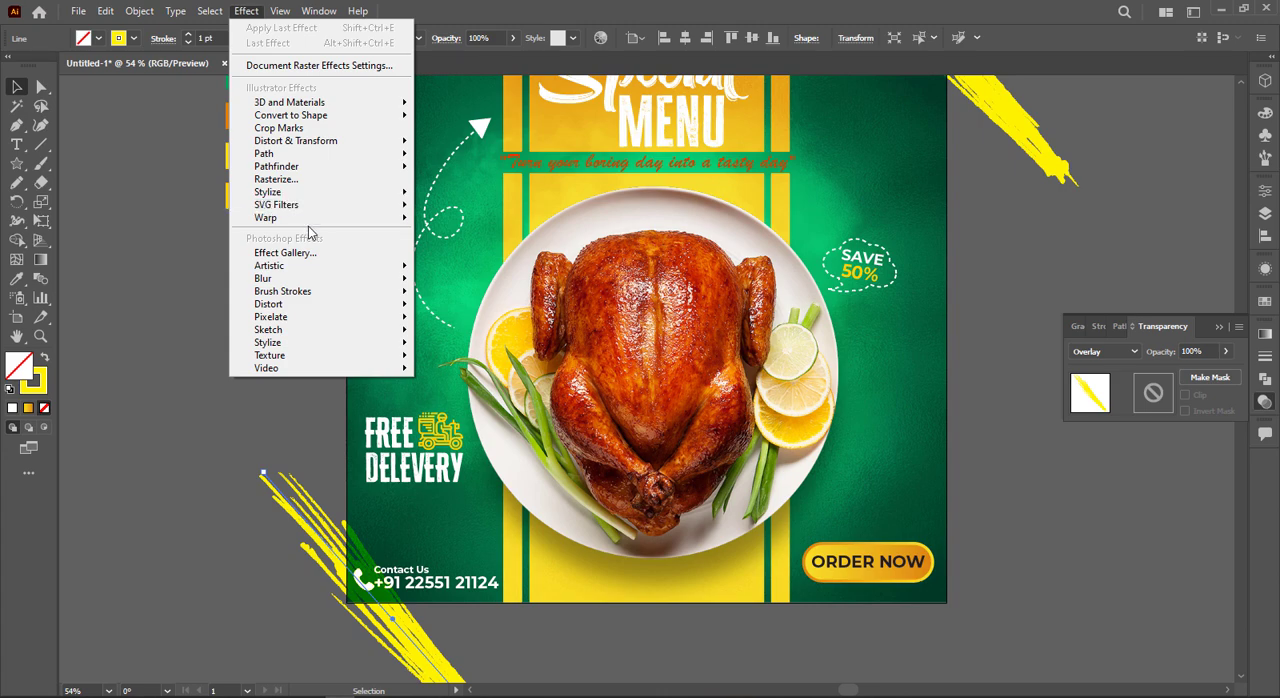
pyautogui.moveTo(310, 220)
pyautogui.click(437, 221)
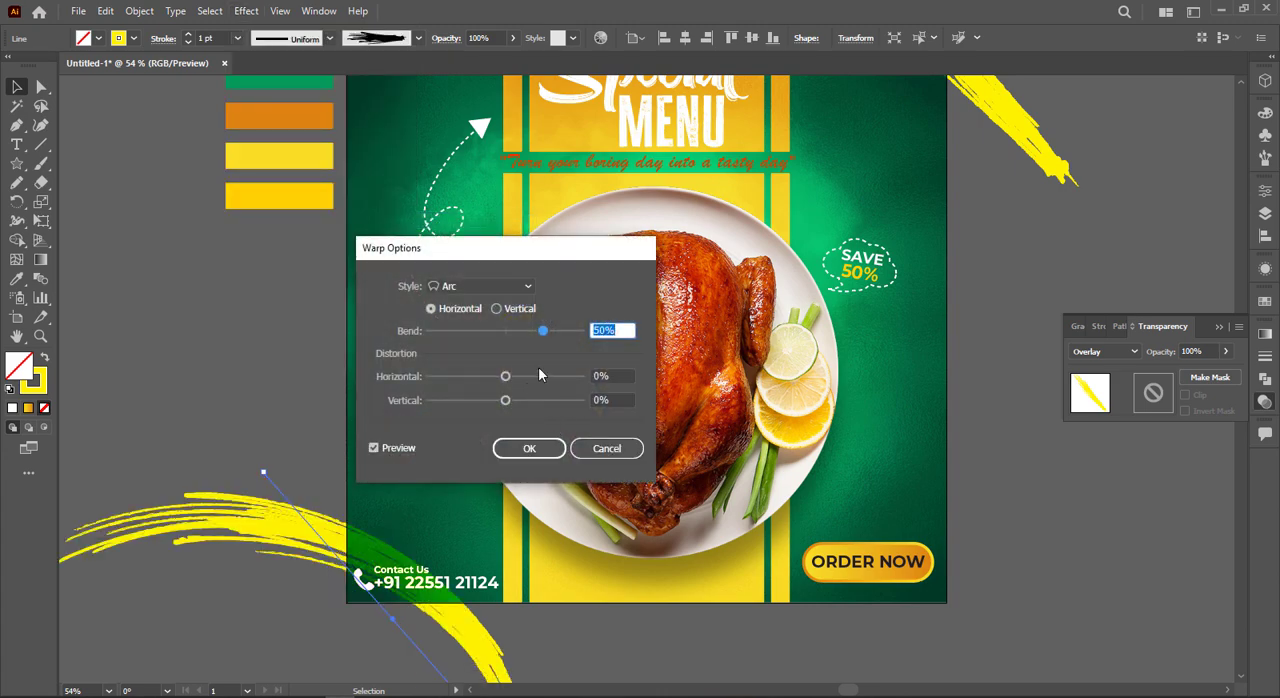
pyautogui.moveTo(524, 336); pyautogui.dragTo(521, 334)
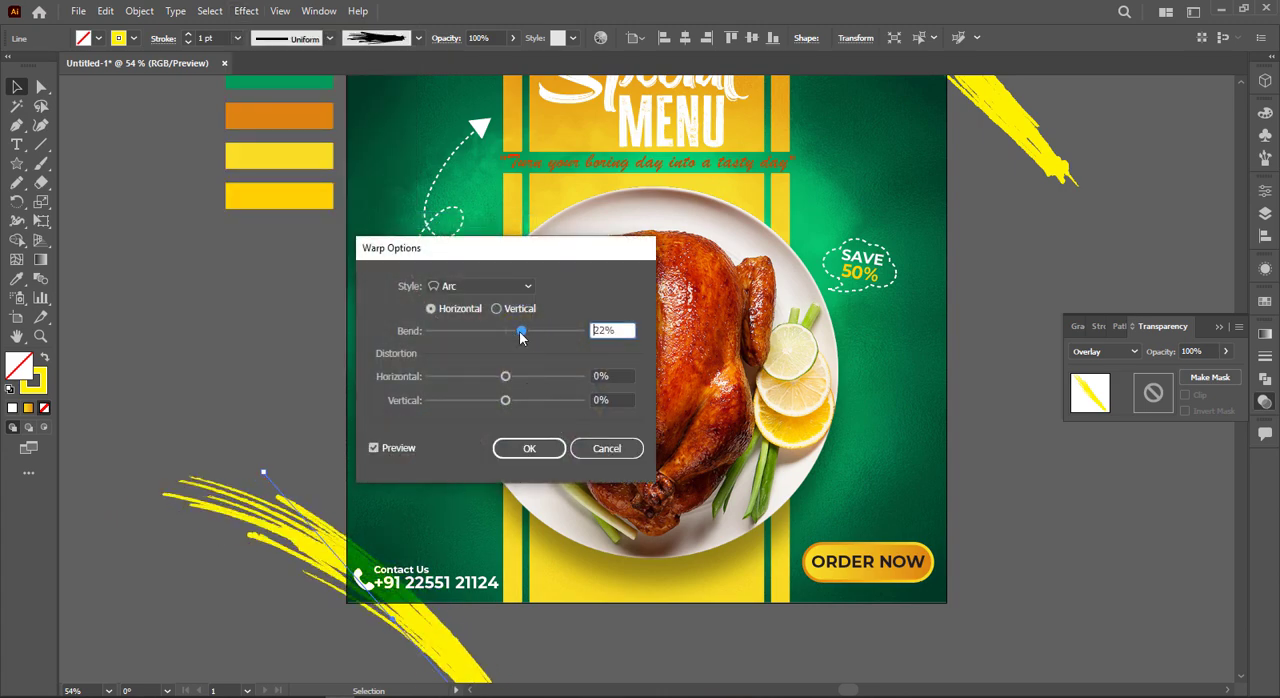
pyautogui.click(529, 448)
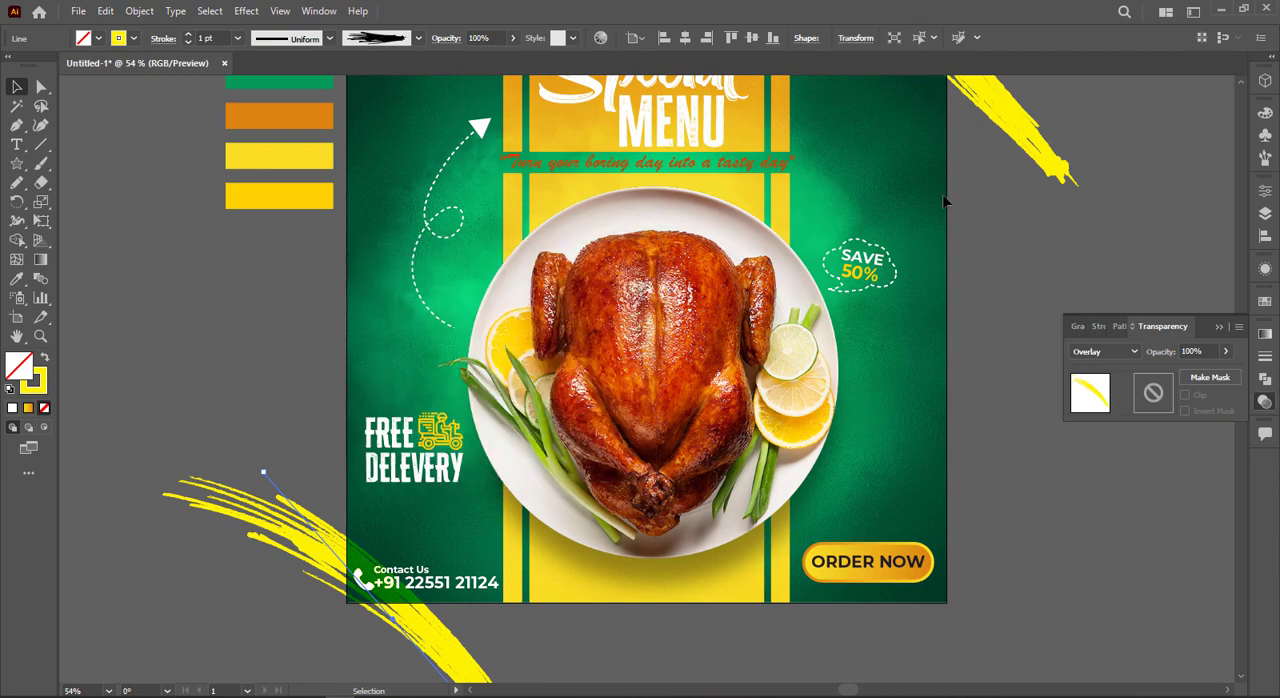
pyautogui.click(1034, 126)
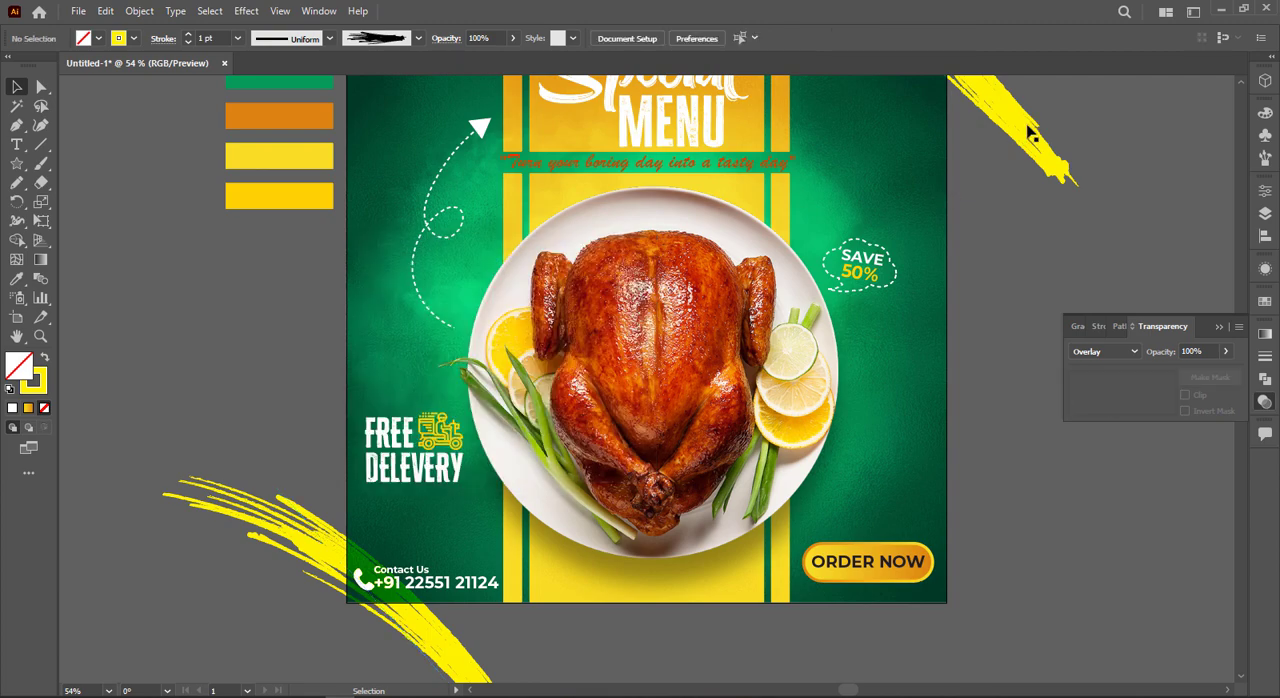
# Step: Apply a horizontal Arc warp with a -39% bend to the brushed line at the poster's upper-right corner
pyautogui.scroll(2, 1010, 140)
pyautogui.click(985, 158)
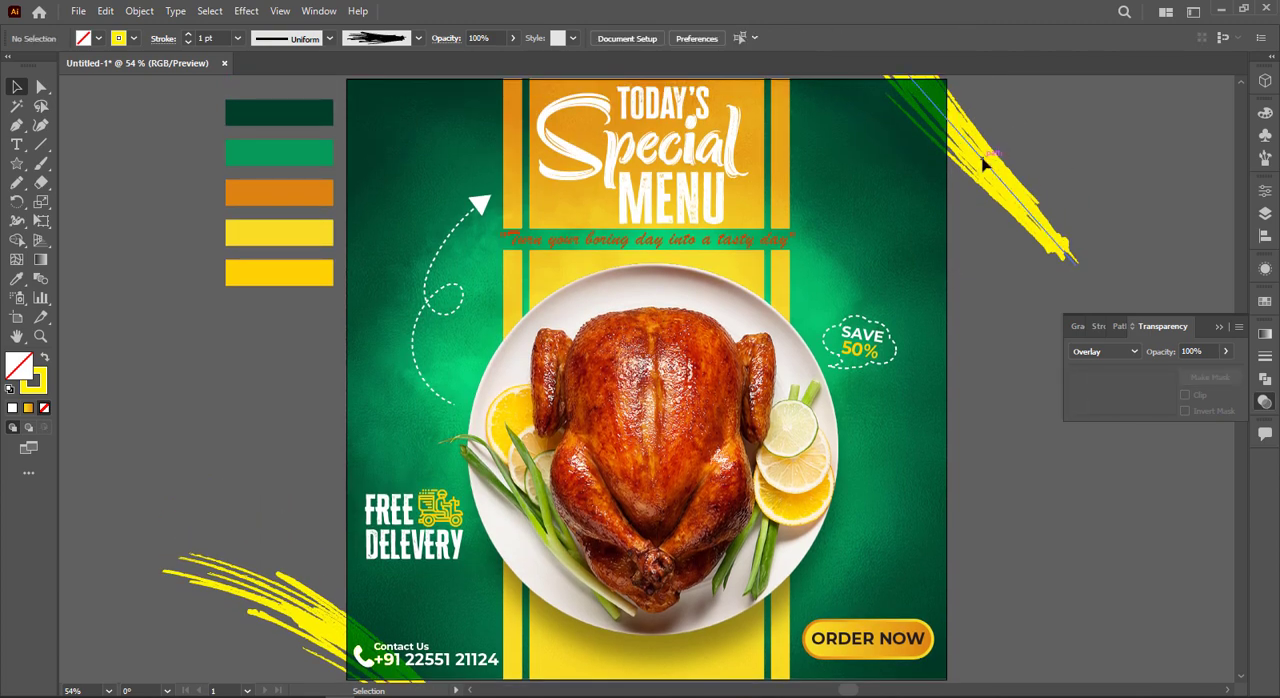
pyautogui.click(246, 11)
pyautogui.moveTo(330, 217)
pyautogui.click(450, 218)
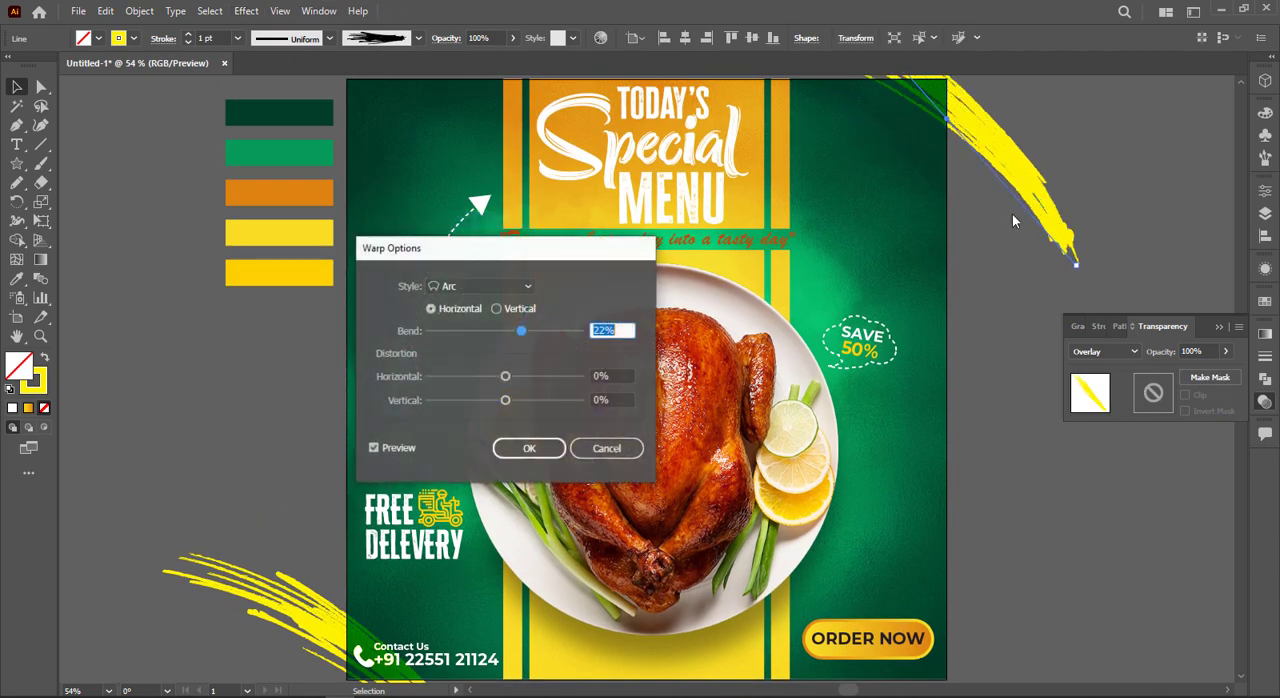
pyautogui.moveTo(521, 330); pyautogui.dragTo(477, 331)
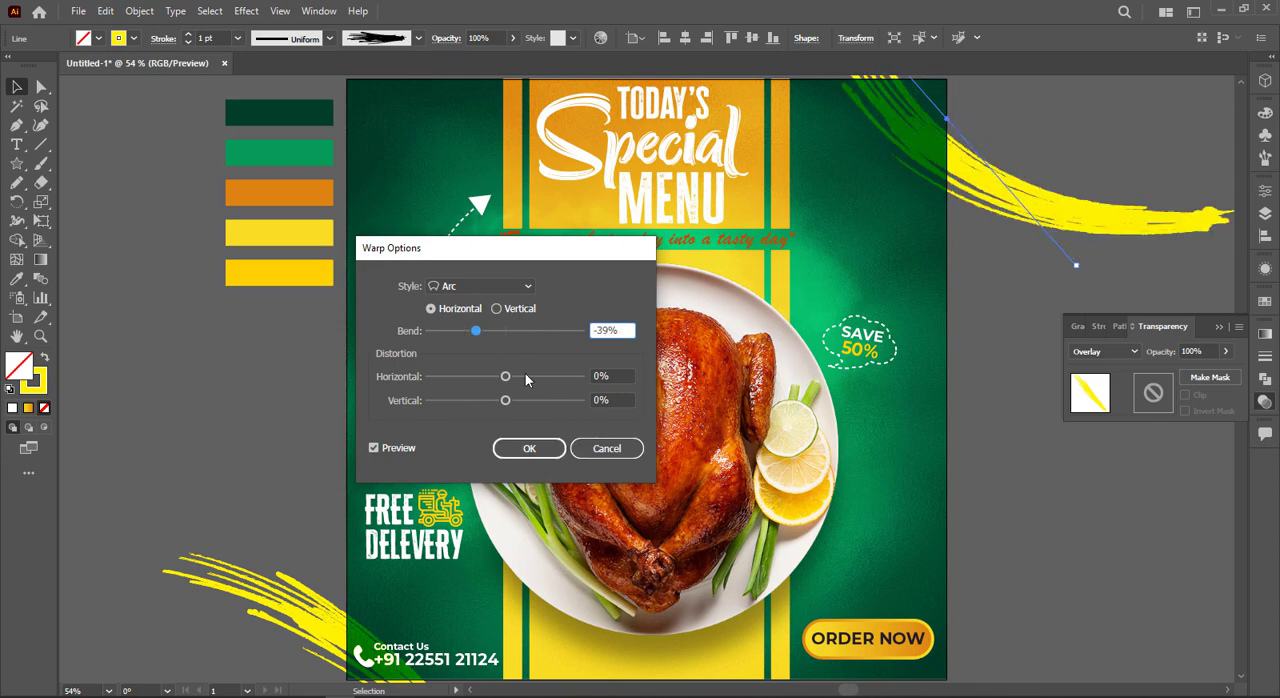
pyautogui.click(529, 448)
pyautogui.click(1034, 308)
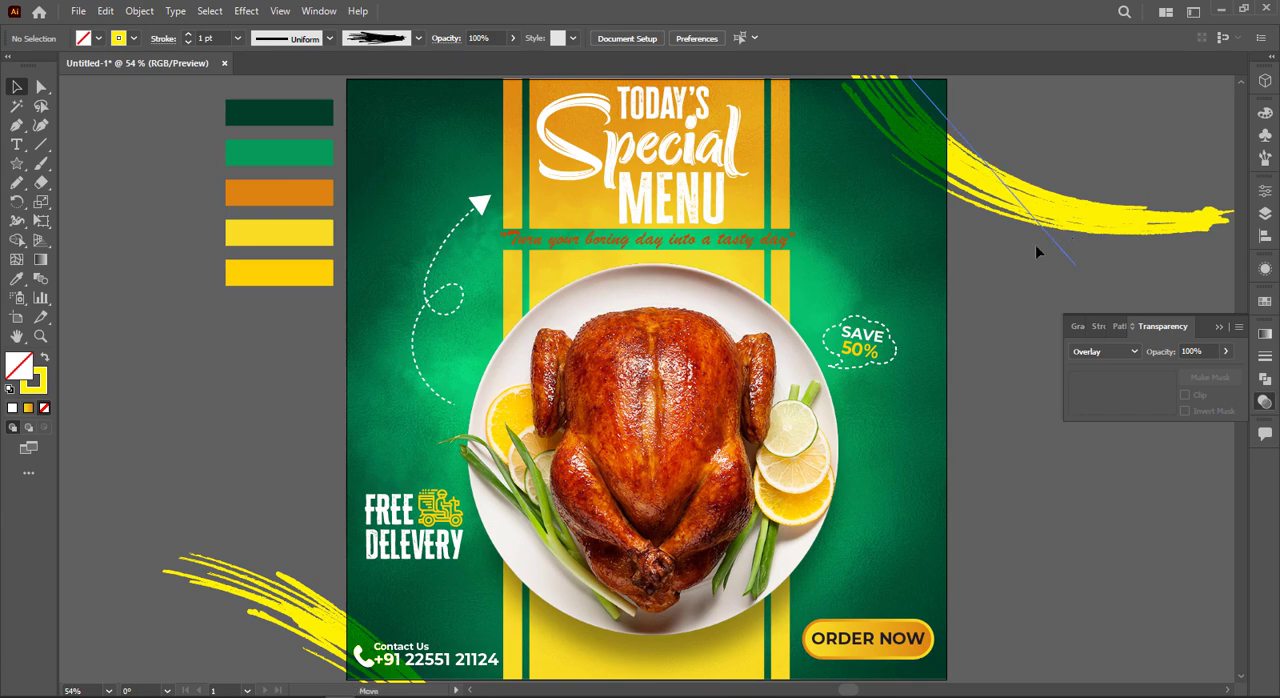
# Step: Shift the curved upper-right brush stroke slightly inward over the poster and put the transparency settings away
pyautogui.moveTo(1081, 192)
pyautogui.mouseDown()
pyautogui.moveTo(1055, 244)
pyautogui.moveTo(1042, 235)
pyautogui.mouseUp()
pyautogui.moveTo(1047, 162); pyautogui.dragTo(1047, 162)
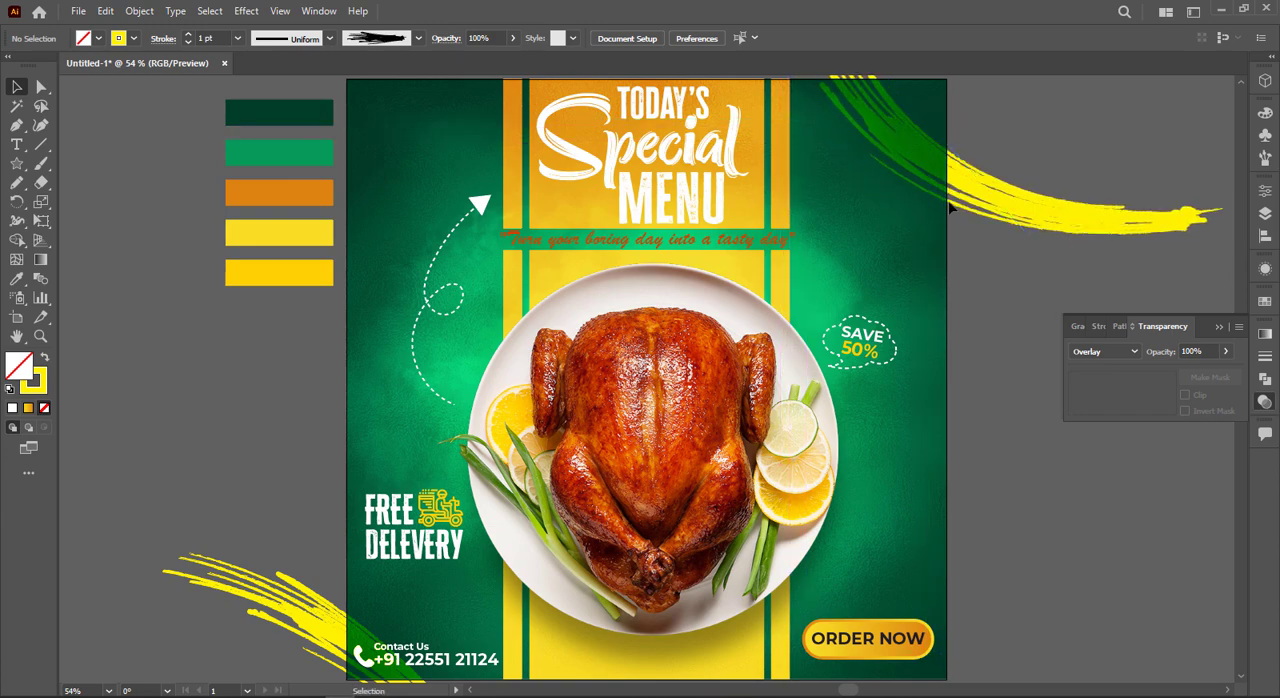
pyautogui.scroll(-2, 1047, 162)
pyautogui.click(1219, 328)
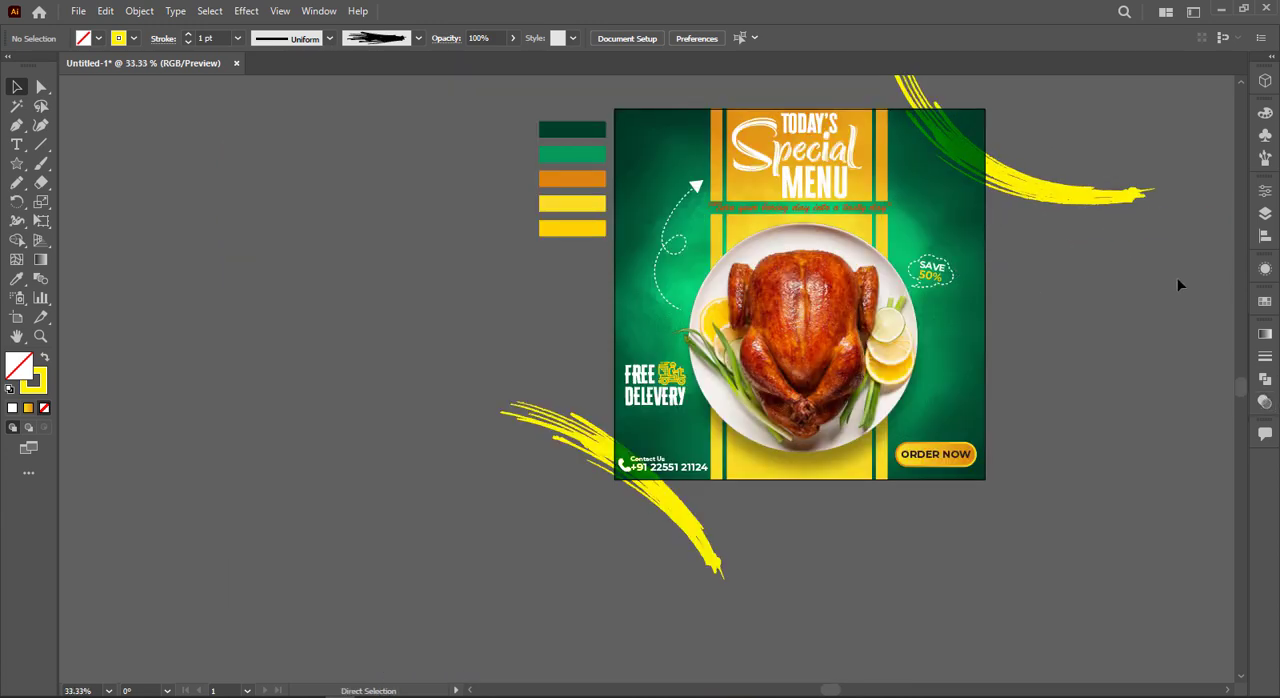
# Step: Create a 1000 × 1000 px square with the Rectangle tool
pyautogui.scroll(2, 1177, 277)
pyautogui.press('m')
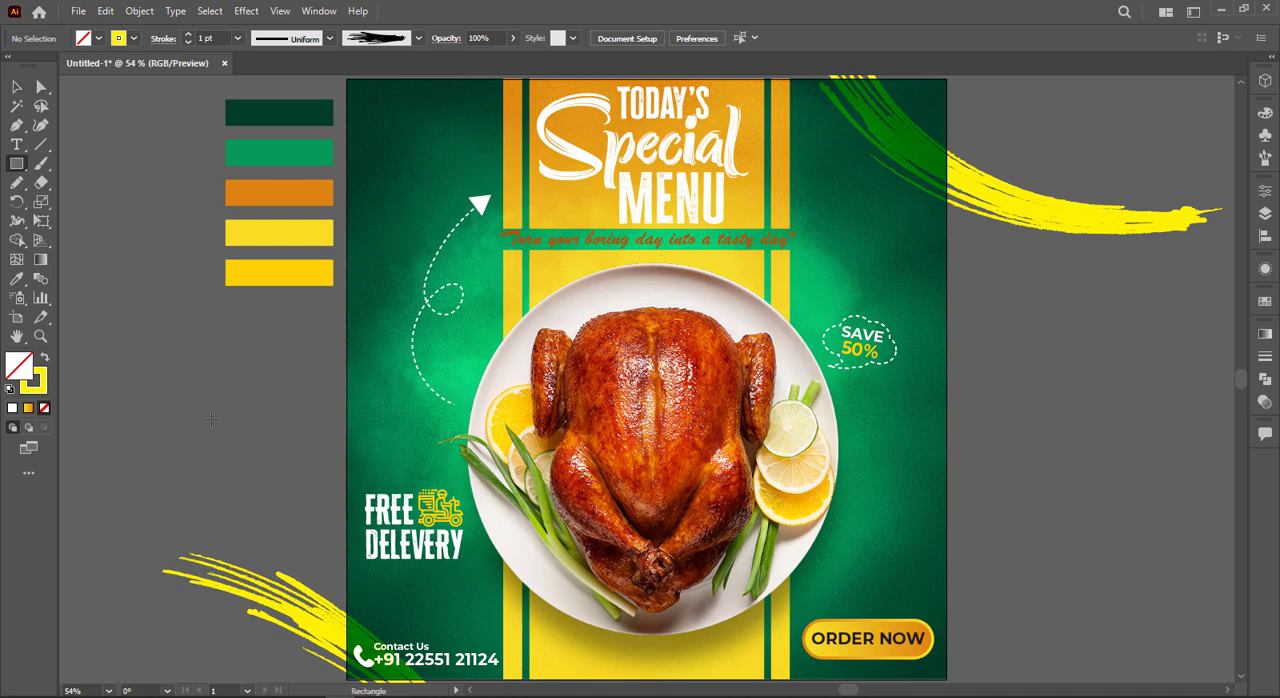
pyautogui.click(414, 399)
pyautogui.write('100')
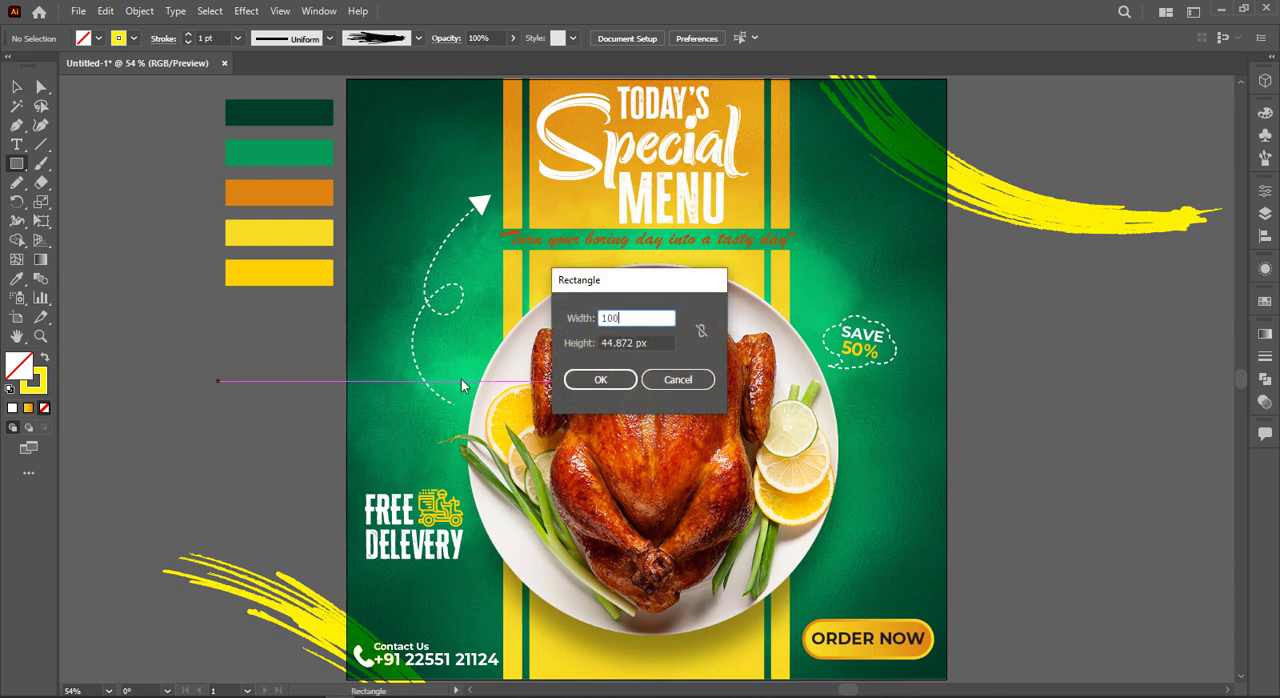
pyautogui.write('0')
pyautogui.press('Tab')
pyautogui.write('10')
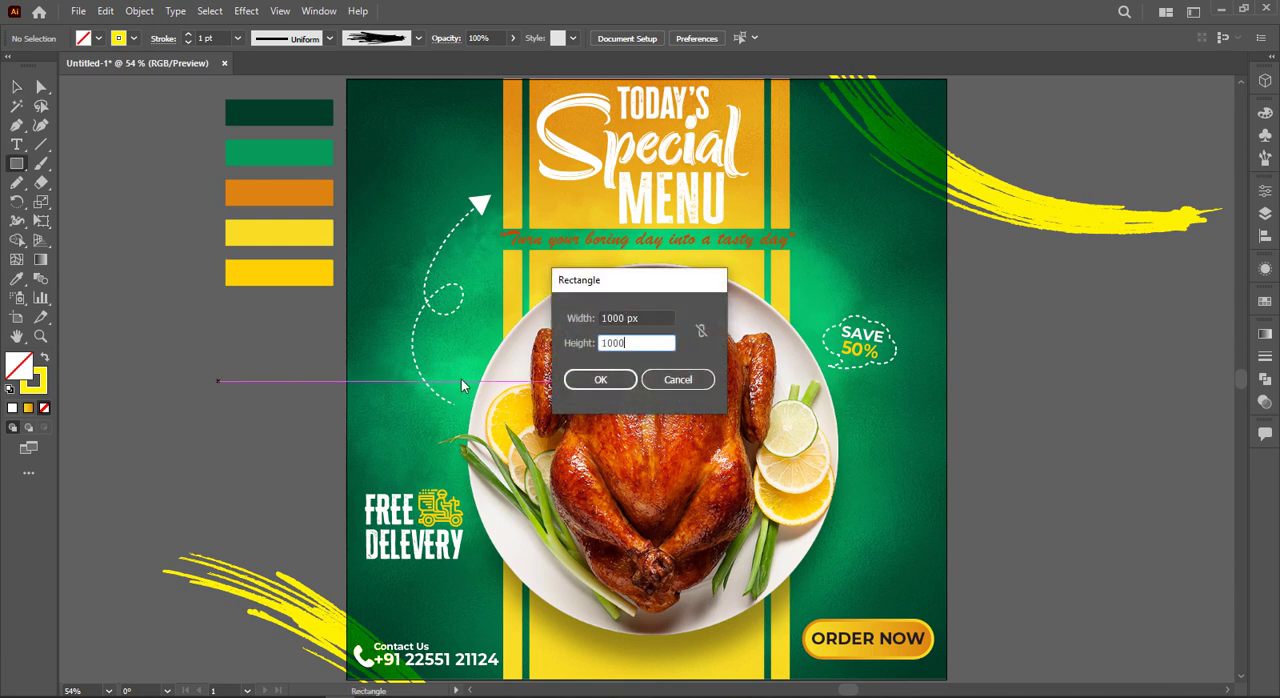
pyautogui.press('Return')
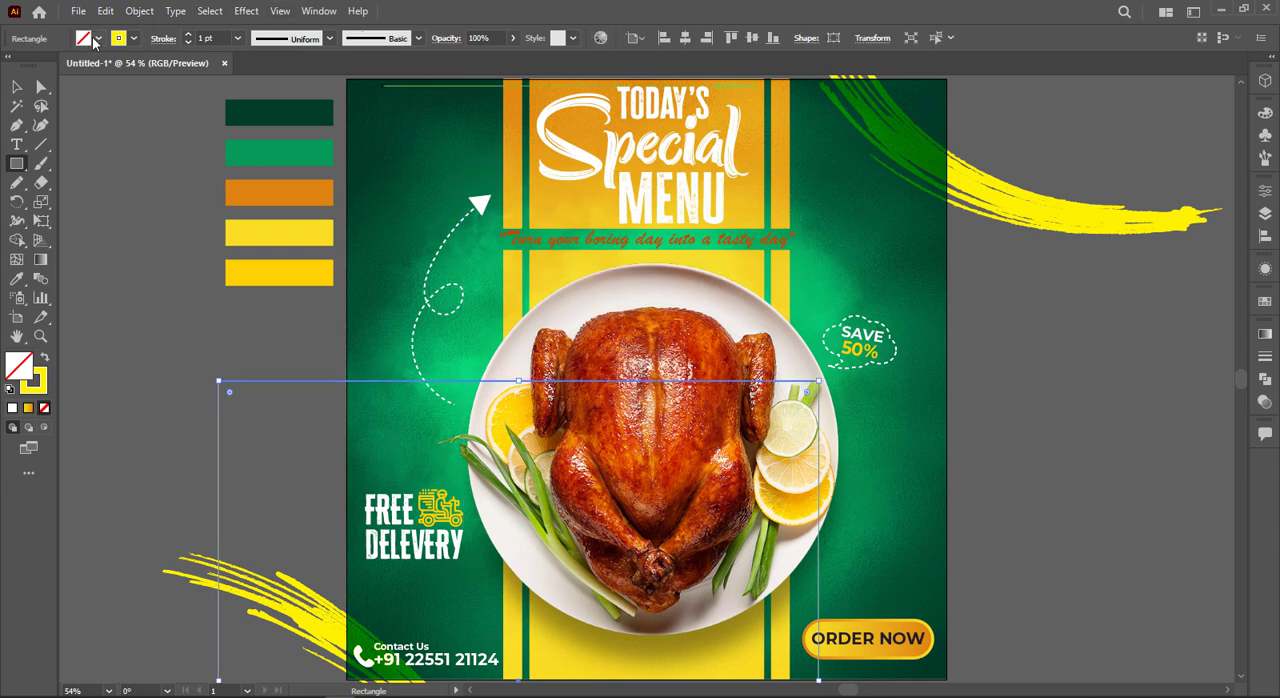
# Step: Give the square a green fill and no stroke, and centre it horizontally and vertically on the artboard
pyautogui.click(93, 38)
pyautogui.click(78, 64)
pyautogui.click(135, 39)
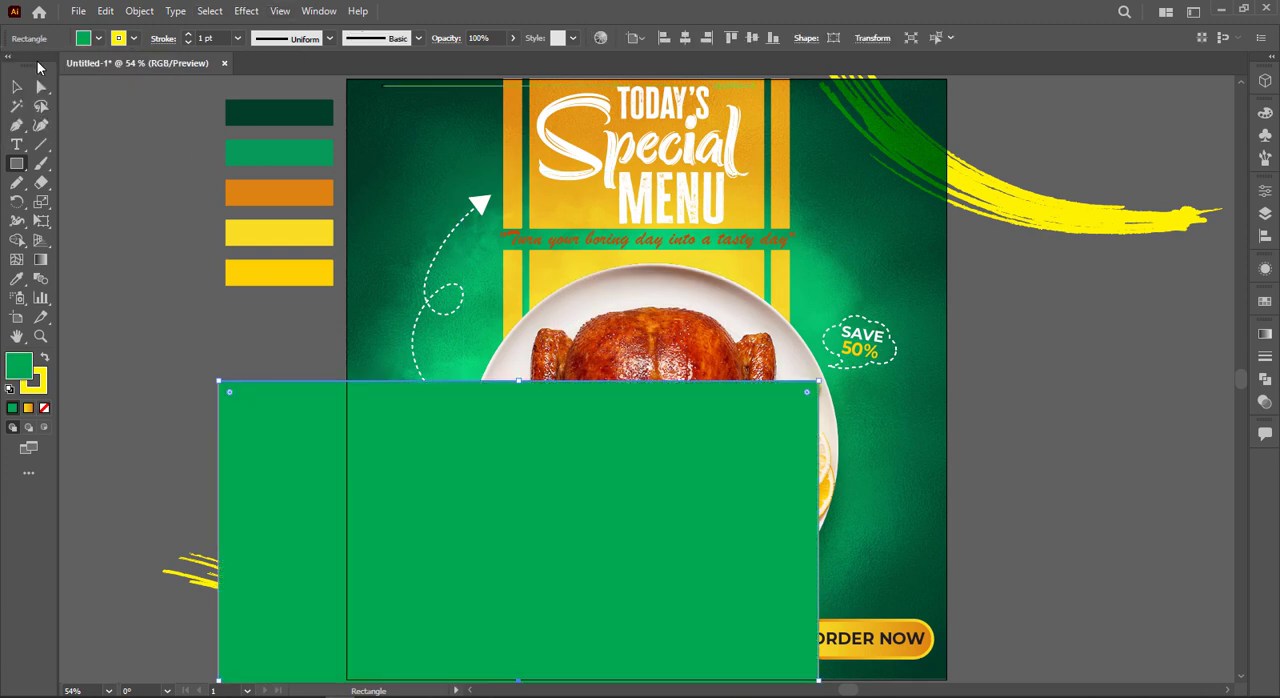
pyautogui.click(133, 39)
pyautogui.click(11, 68)
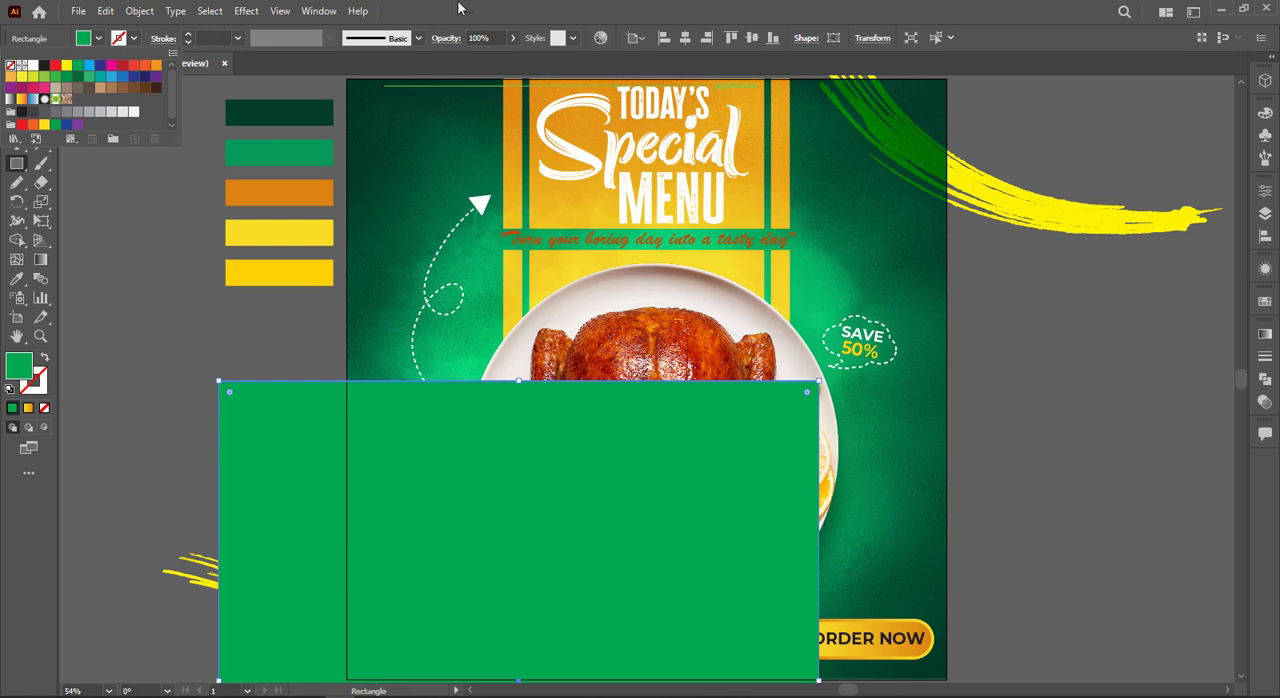
pyautogui.click(685, 38)
pyautogui.click(757, 40)
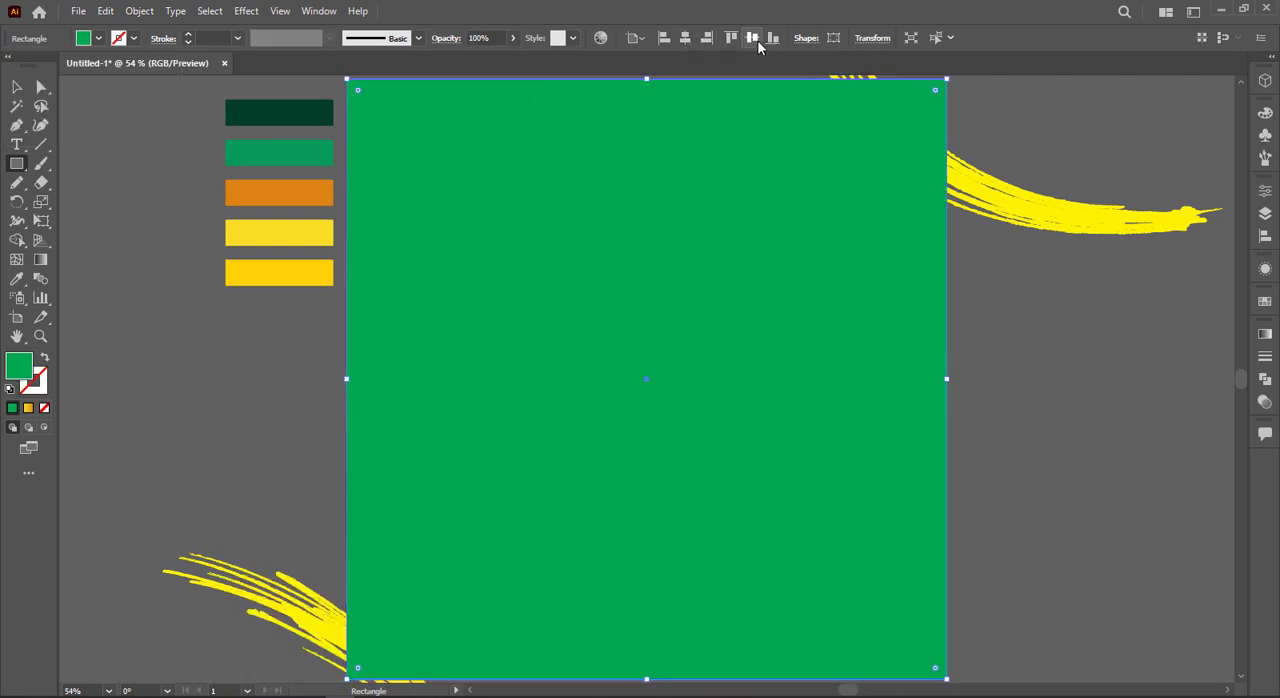
# Step: Delete the colour swatch bars beside the poster
pyautogui.hotkey('ctrl', 'a')
pyautogui.hotkey('ctrl', '-')
pyautogui.hotkey('ctrl', '-')
pyautogui.press('v')
pyautogui.click(281, 177)
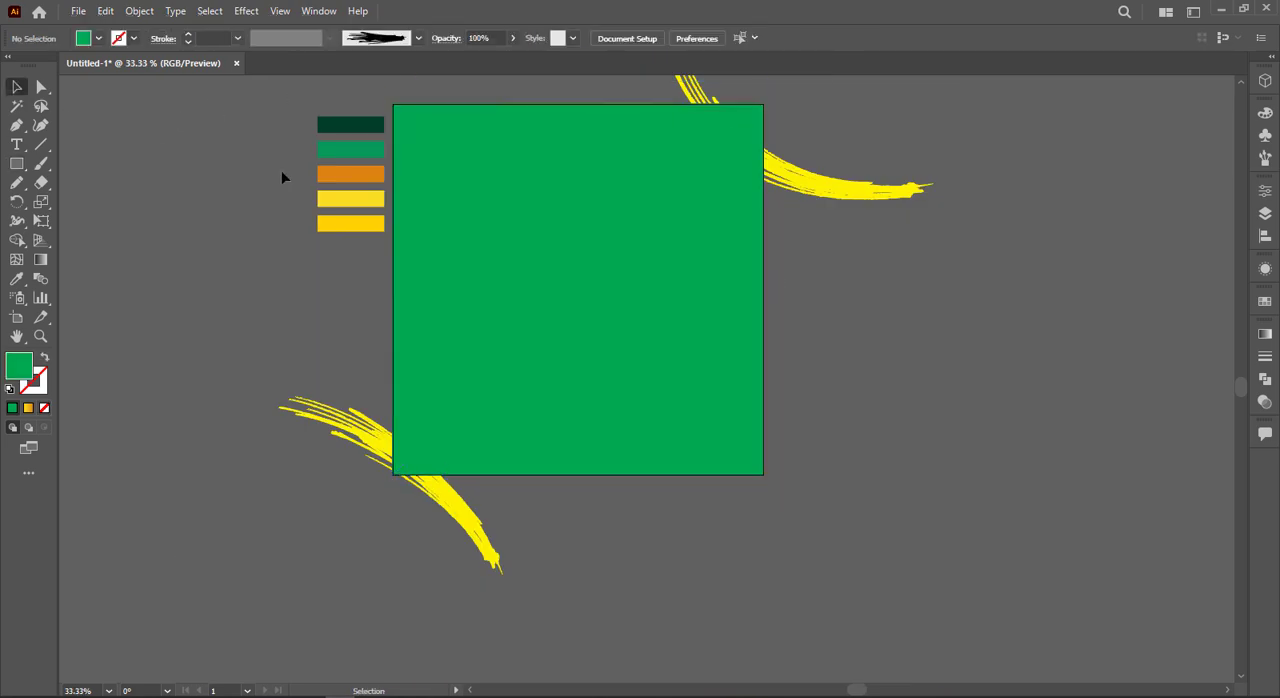
pyautogui.moveTo(338, 248); pyautogui.dragTo(339, 248)
pyautogui.press('Delete')
# Step: Select all artwork and make a clipping mask with the green square to crop everything to the poster area
pyautogui.hotkey('ctrl', 'a')
pyautogui.rightClick(460, 227)
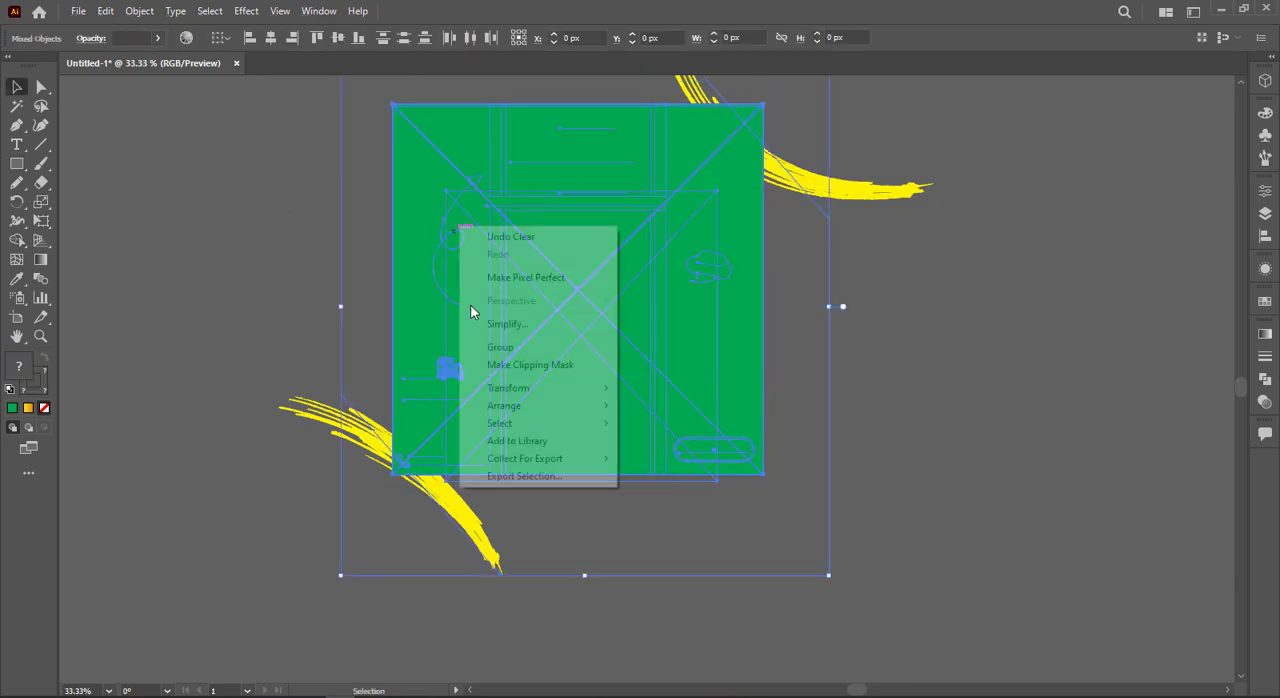
pyautogui.click(537, 365)
pyautogui.click(306, 303)
pyautogui.hotkey('ctrl', '0')
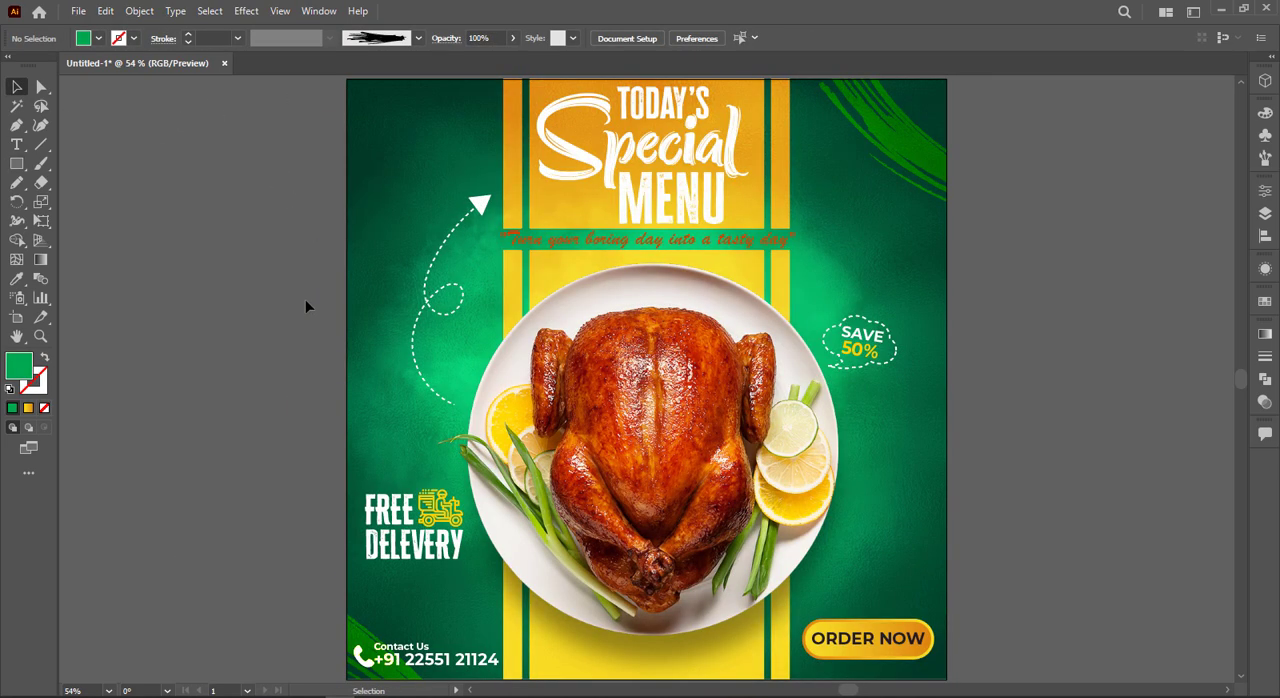